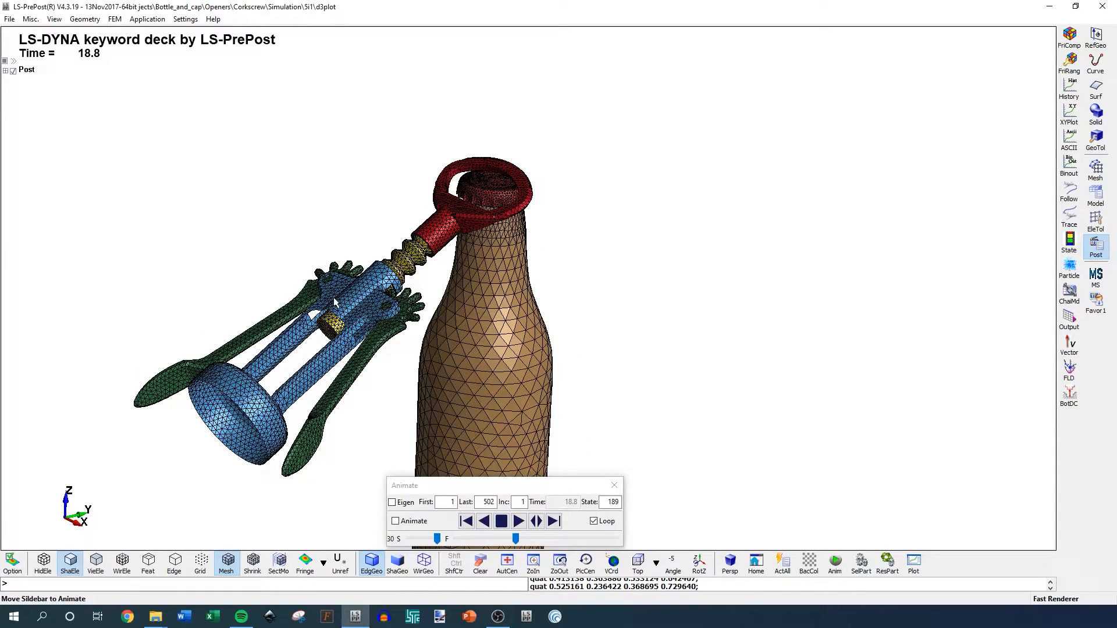
- Play the bottle-opening simulation, move it to state 419 and examine the corkscrew and cap from several angles
shift+drag(333, 298, 337, 258)
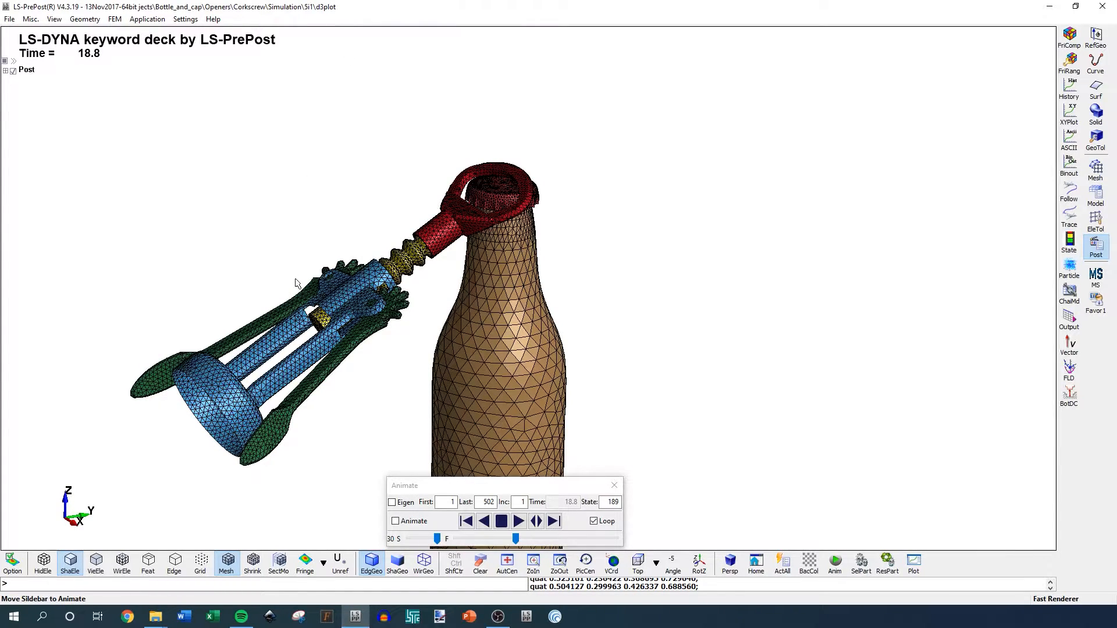
scroll(300, 285, down, 2)
scroll(417, 327, up, 1)
shift+drag(418, 328, 373, 289)
click(518, 521)
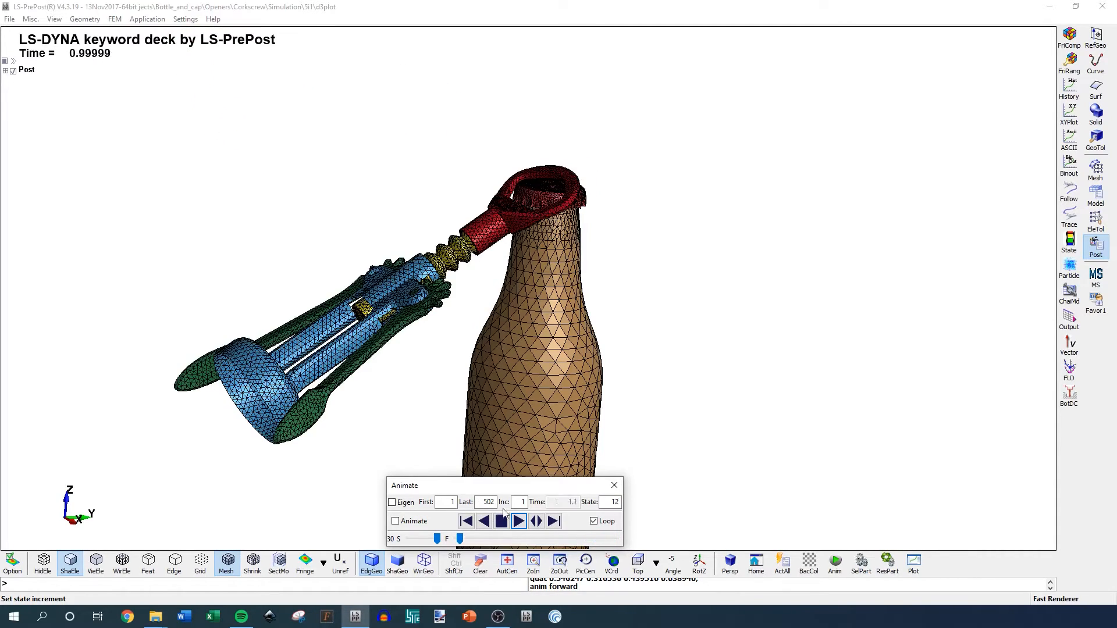
click(471, 539)
drag(471, 539, 589, 538)
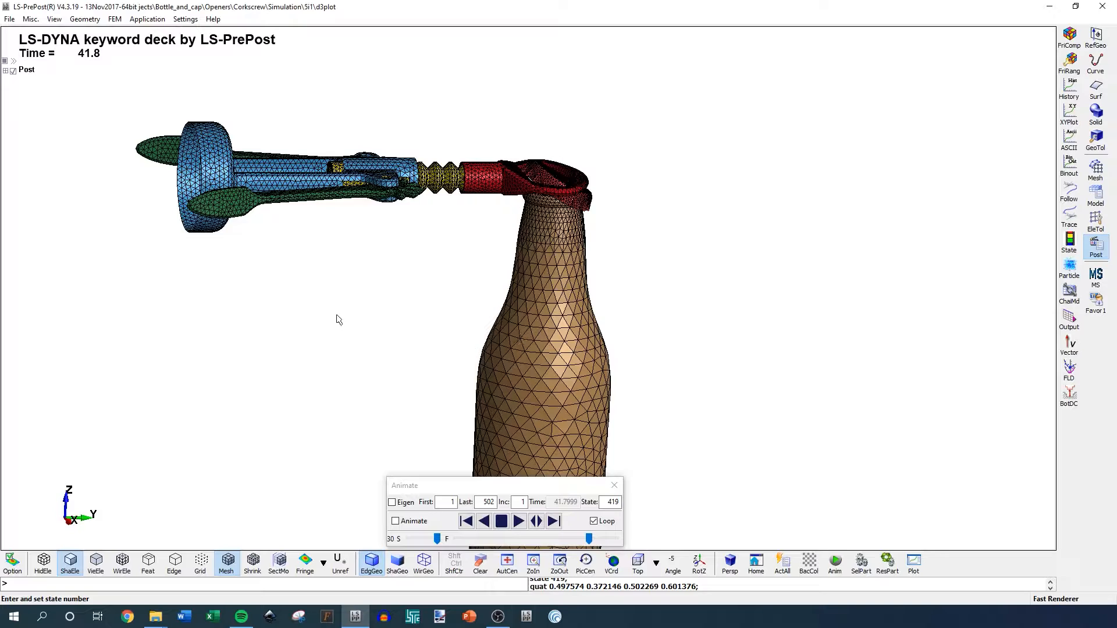
shift+drag(338, 320, 439, 324)
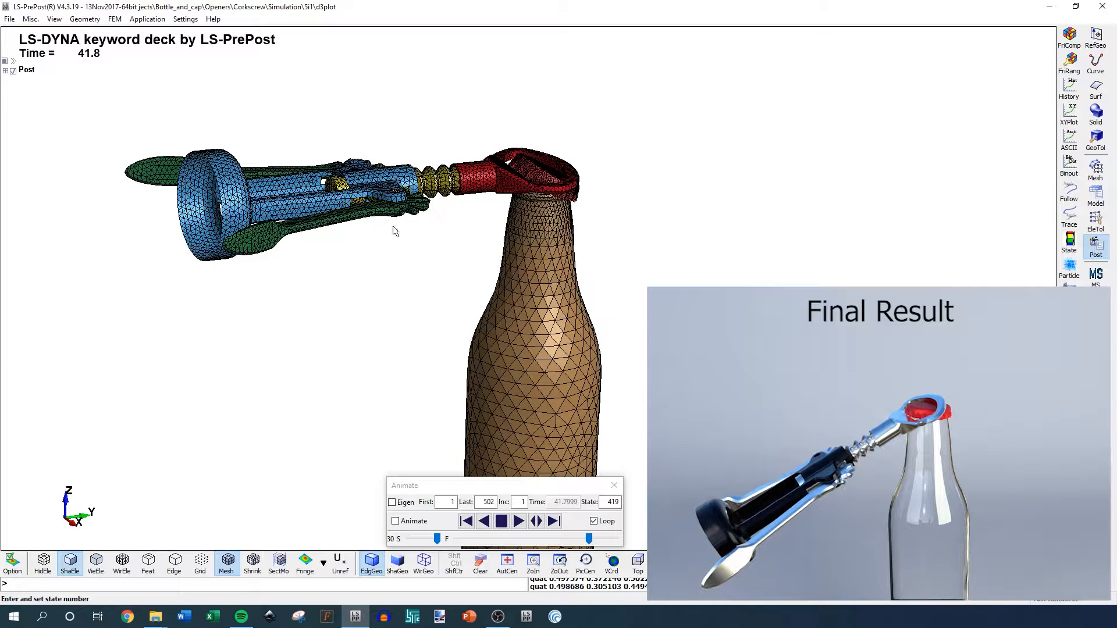
shift+drag(408, 221, 392, 281)
scroll(373, 296, down, 2)
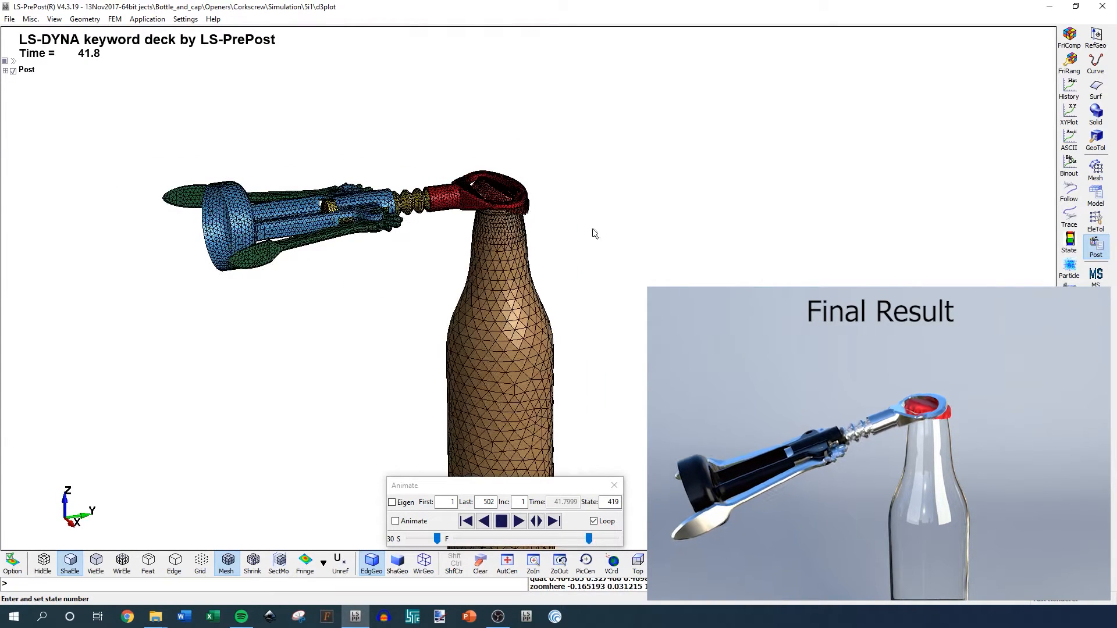
scroll(333, 244, up, 1)
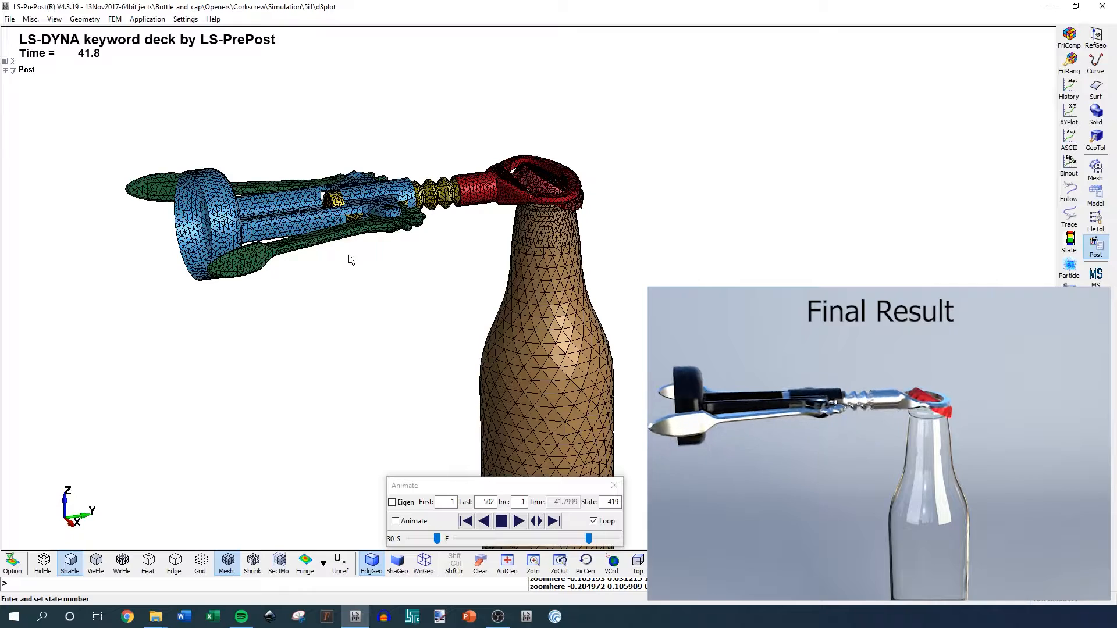
shift+drag(327, 278, 336, 281)
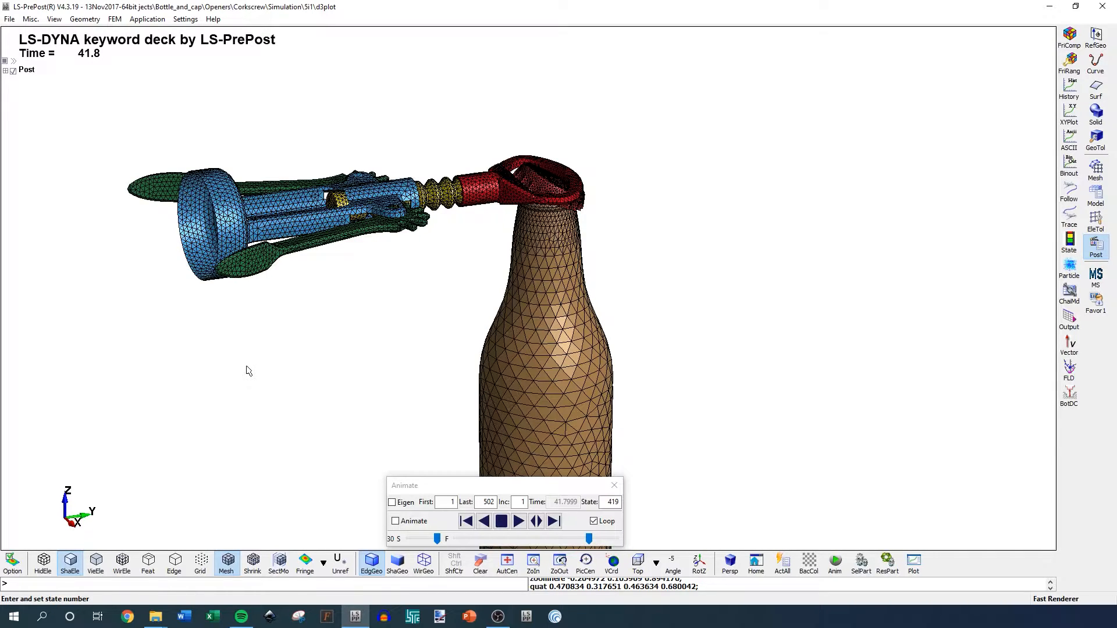
shift+drag(242, 338, 272, 328)
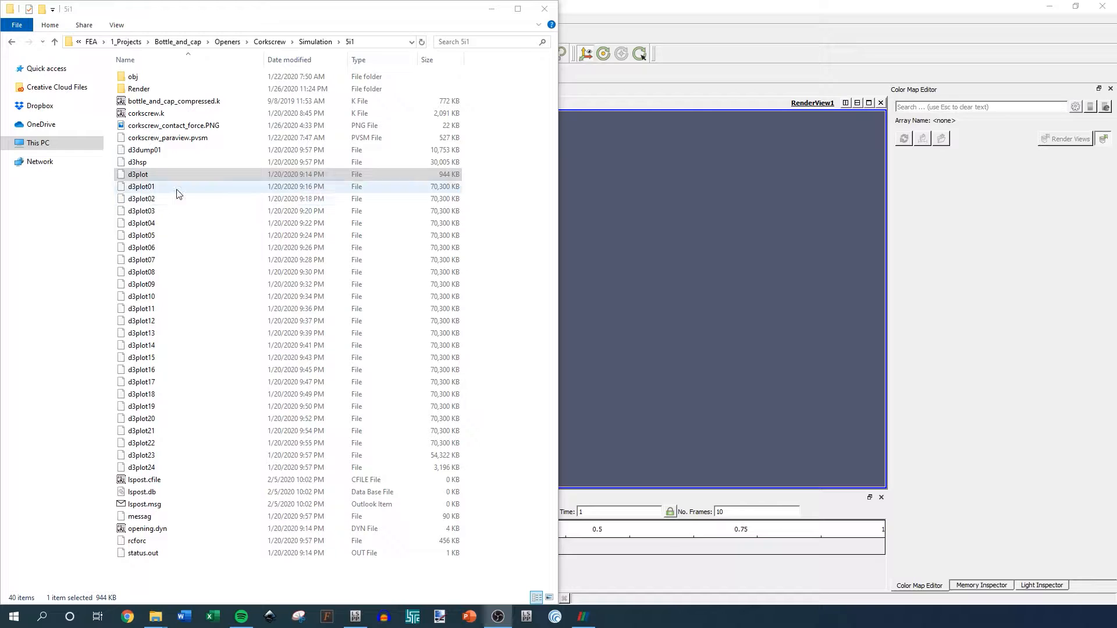
- Check the D3PLOT output interval dt in the opening.dyn keyword file and close the file
double_click(147, 528)
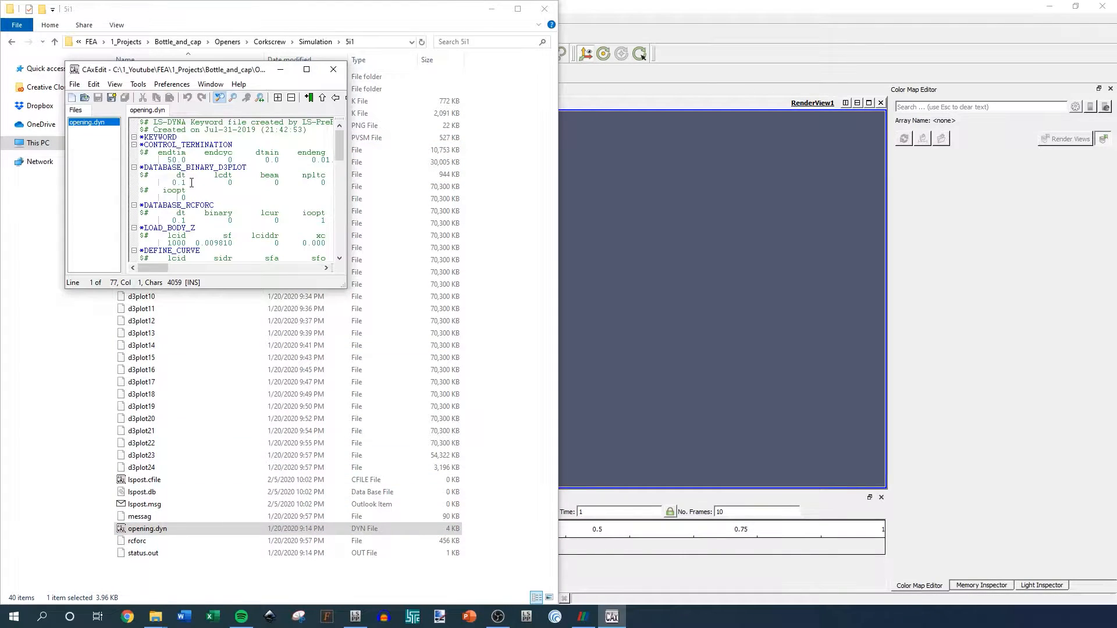
drag(189, 183, 171, 183)
click(332, 69)
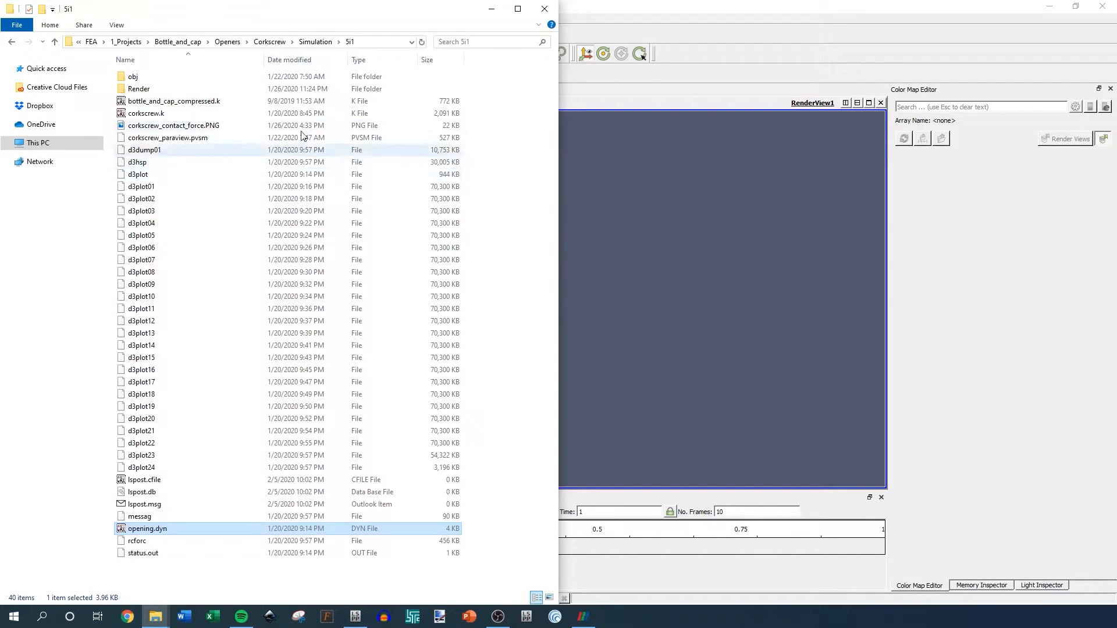
- Copy the path of the 5i1 simulation folder and switch to ParaView
click(370, 43)
key(ctrl+c)
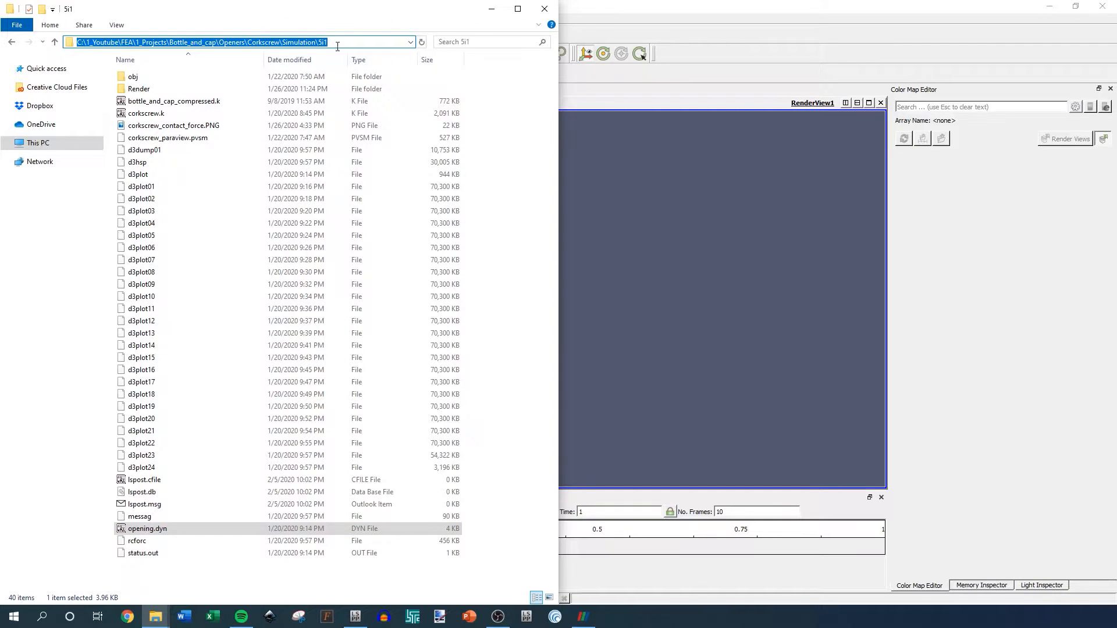
click(617, 21)
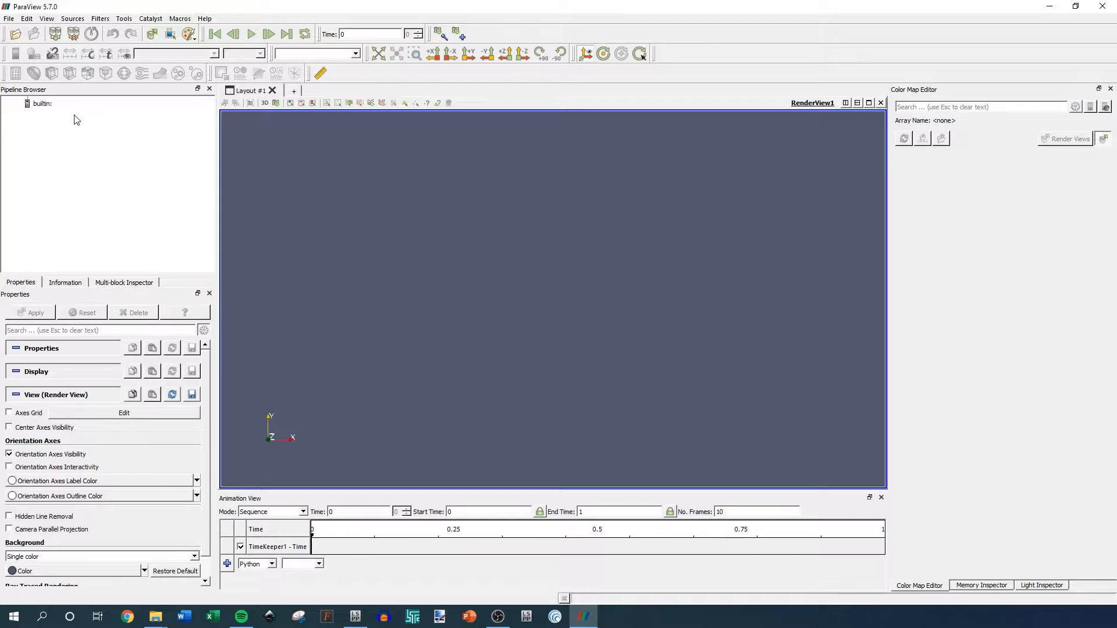
- Load the d3plot file from the copied folder path with its default arrays and orient the view toward the corkscrew and bottle
click(15, 34)
key(ctrl+v)
key(Return)
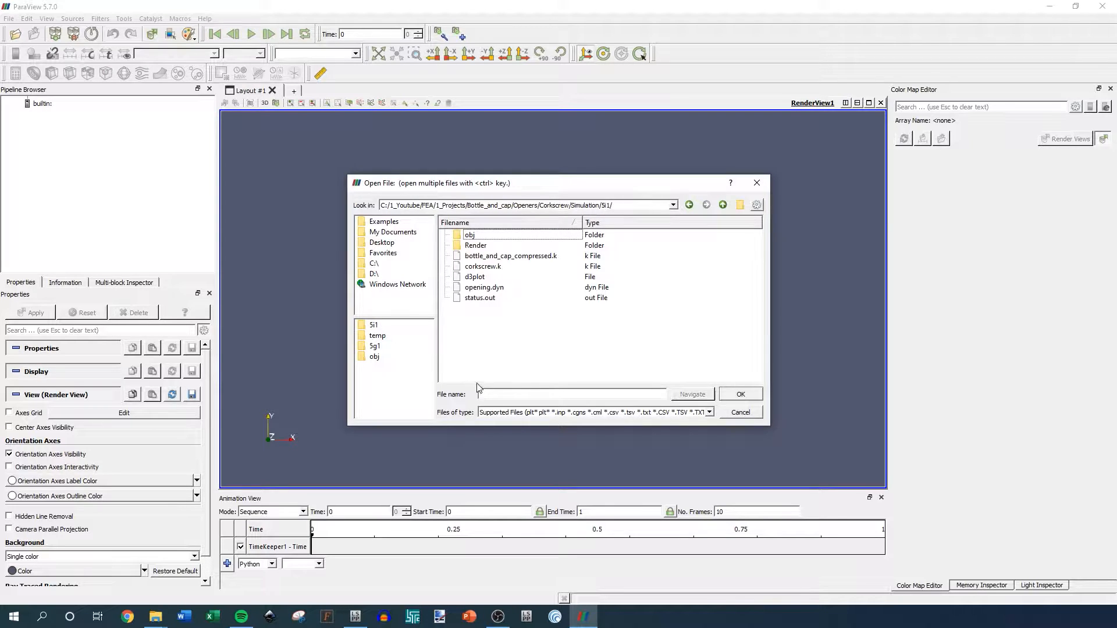
click(476, 278)
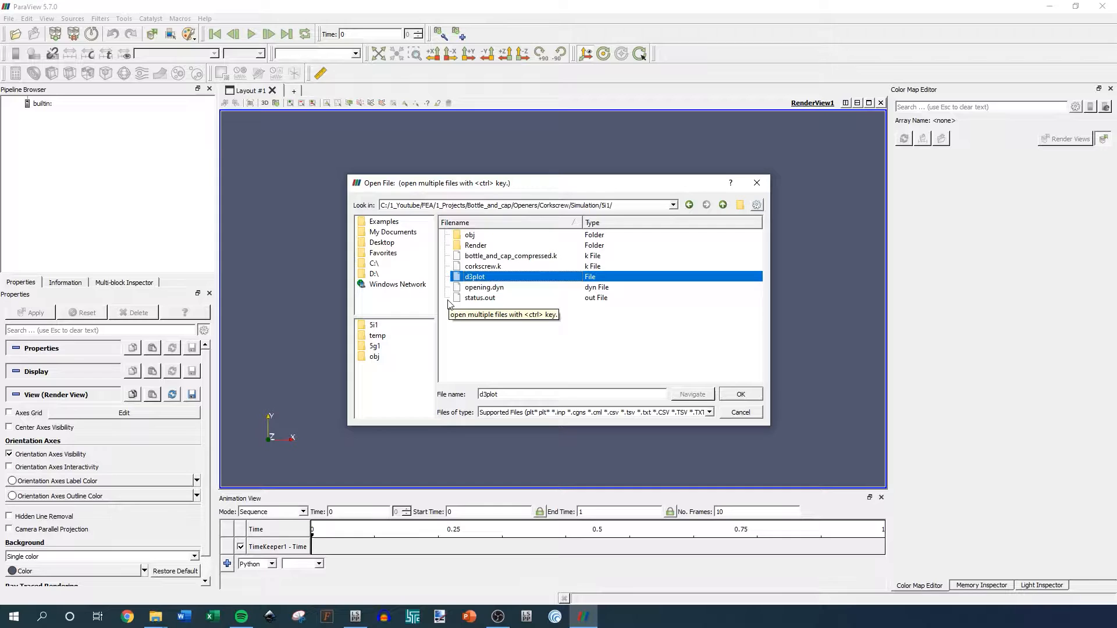
double_click(475, 278)
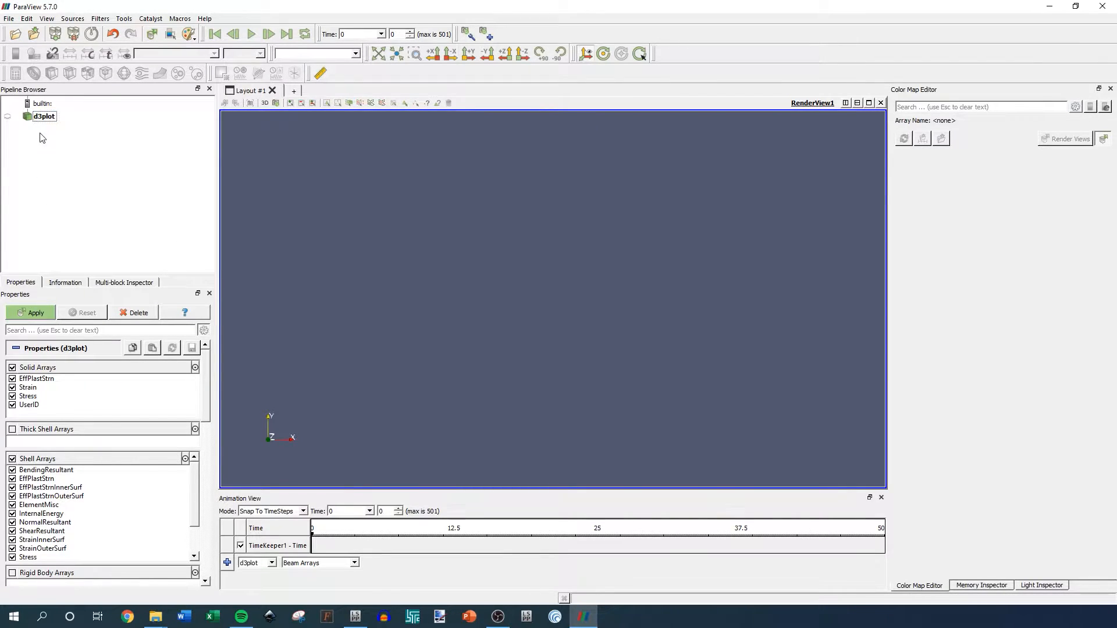
click(51, 311)
drag(452, 327, 588, 183)
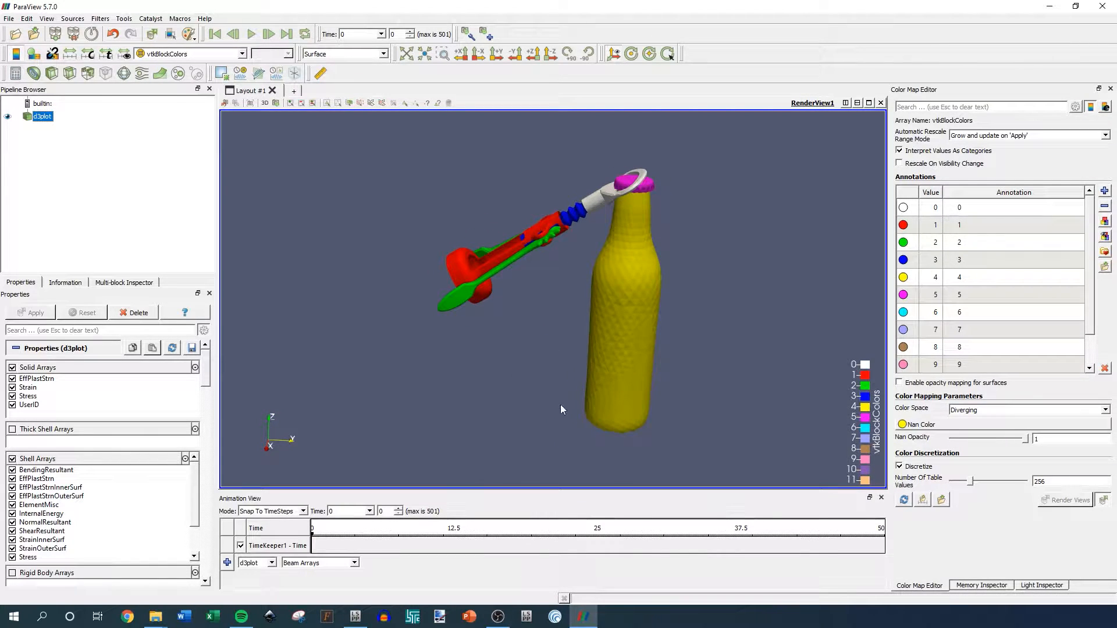
drag(563, 403, 595, 402)
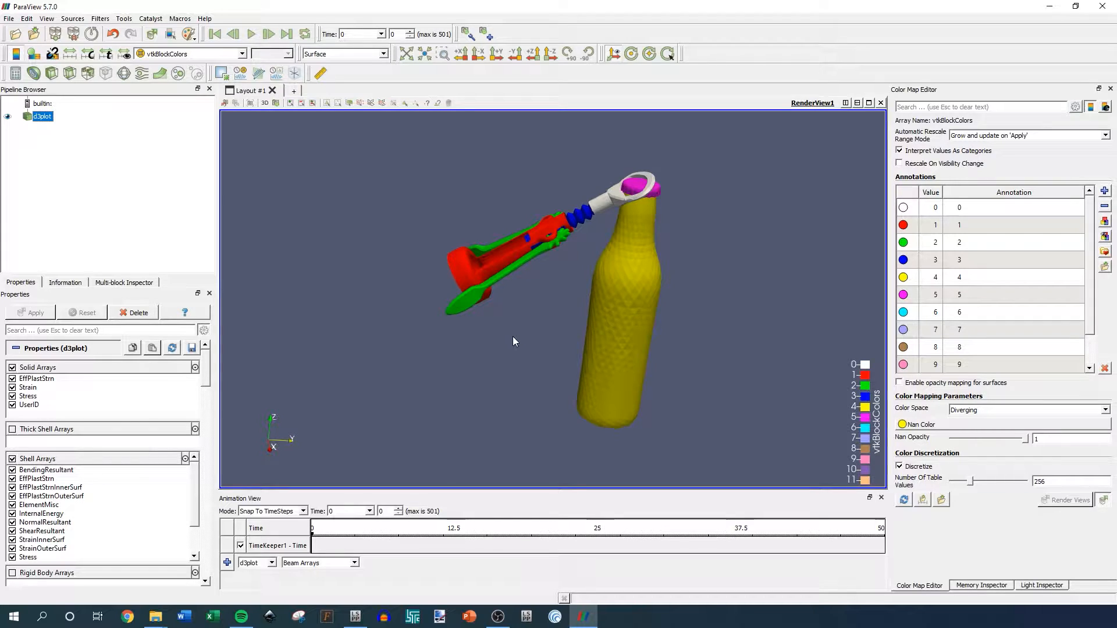
- Add an Extract Surface filter to the d3plot data and apply it with the default settings
click(83, 168)
click(43, 119)
right_click(43, 119)
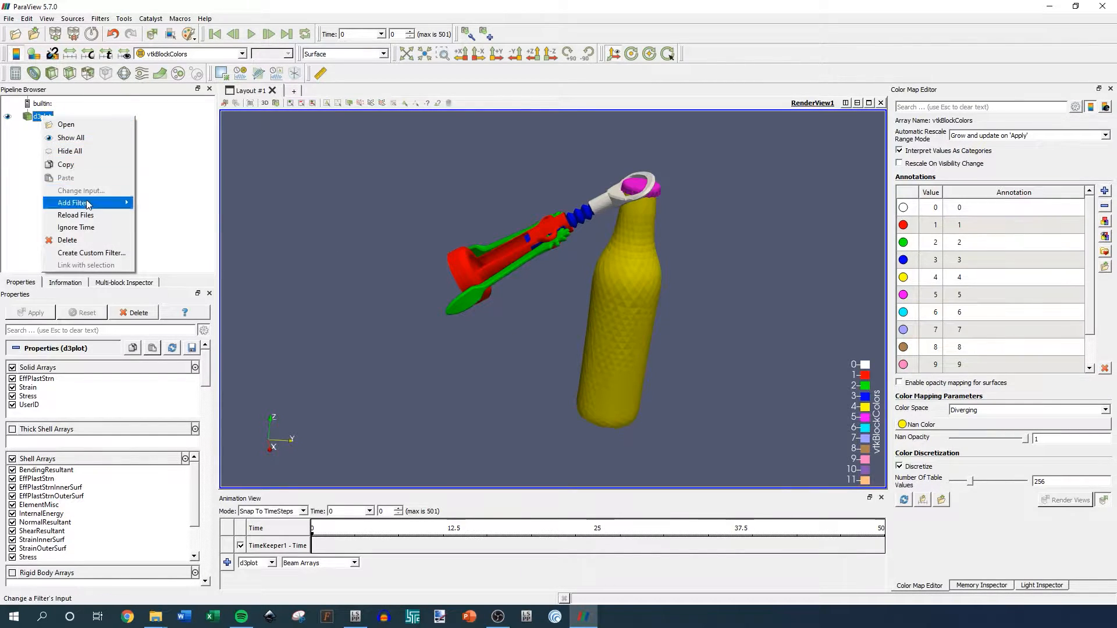
mouse_move(87, 203)
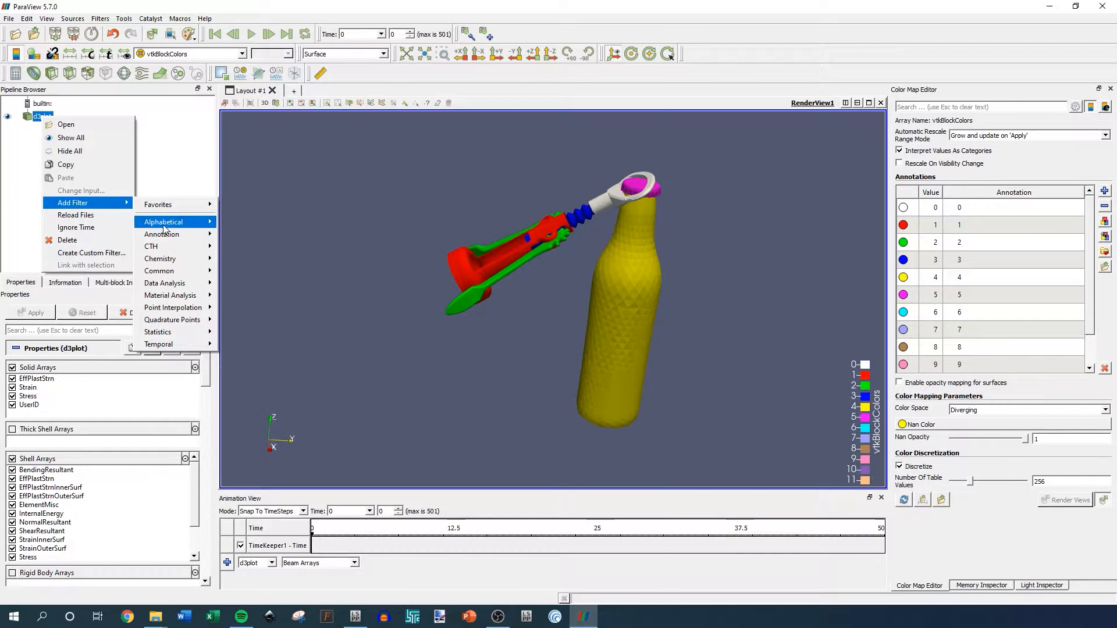
mouse_move(163, 227)
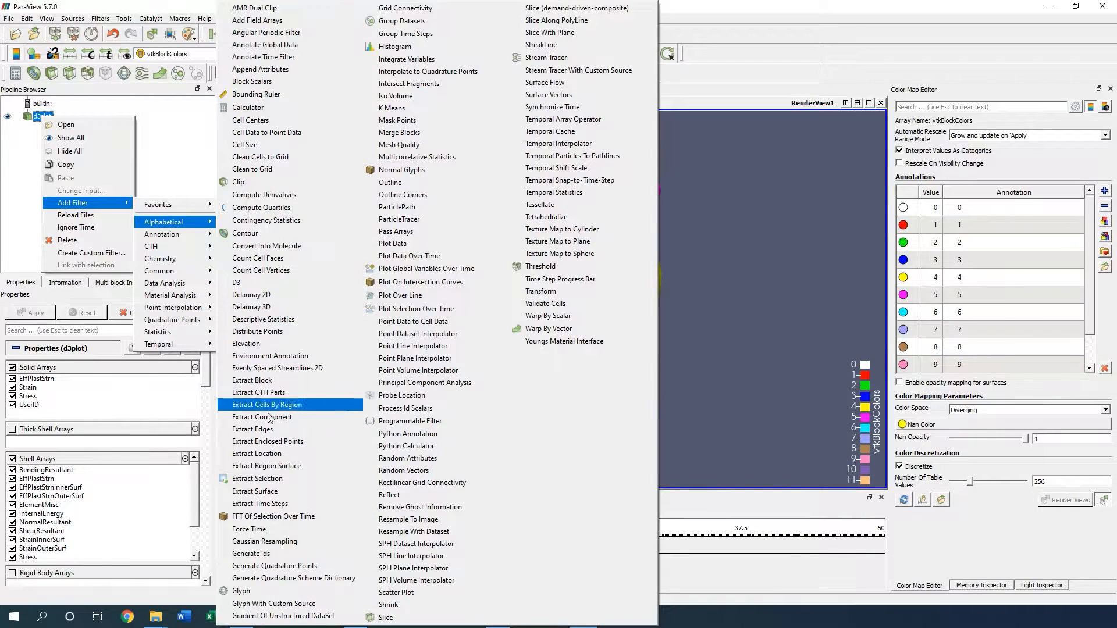
click(276, 492)
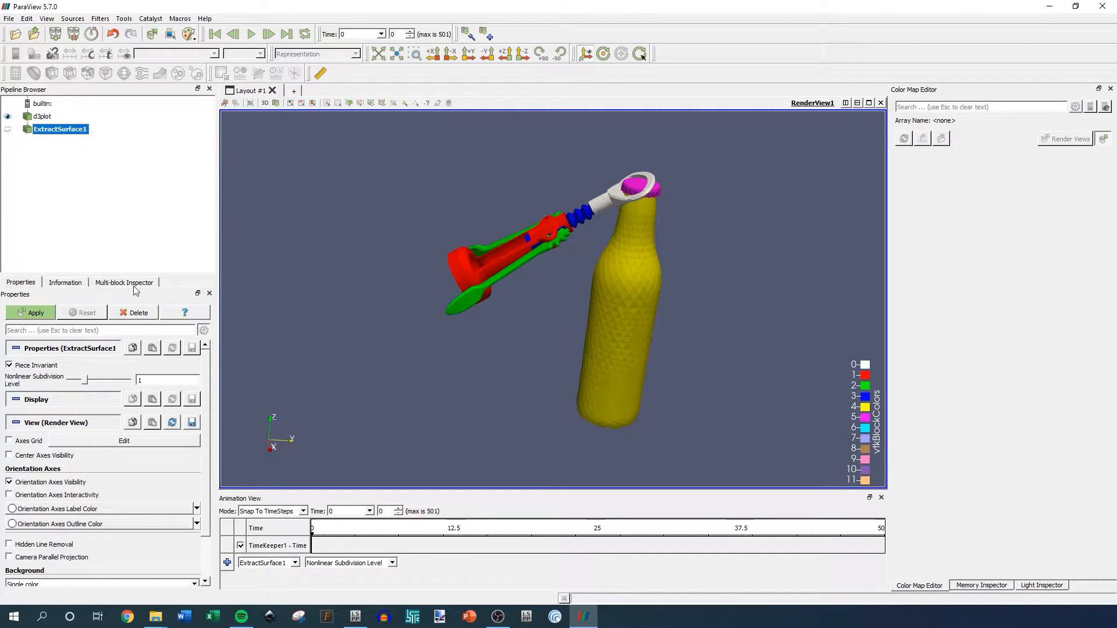
click(34, 315)
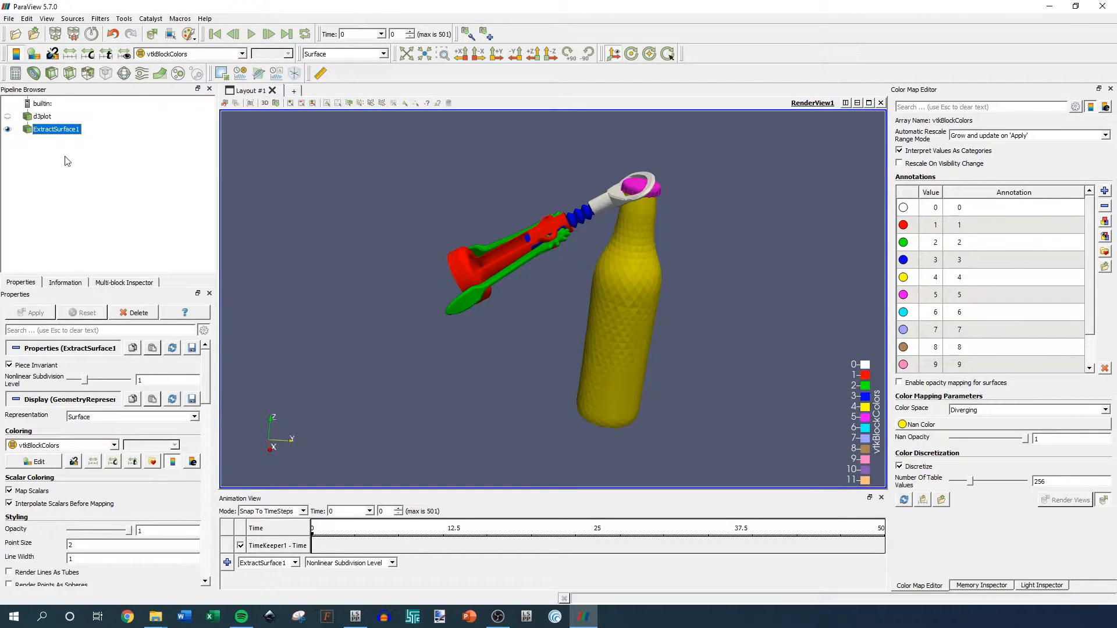
- Add a Triangulate filter to the extracted surface and apply it
right_click(55, 130)
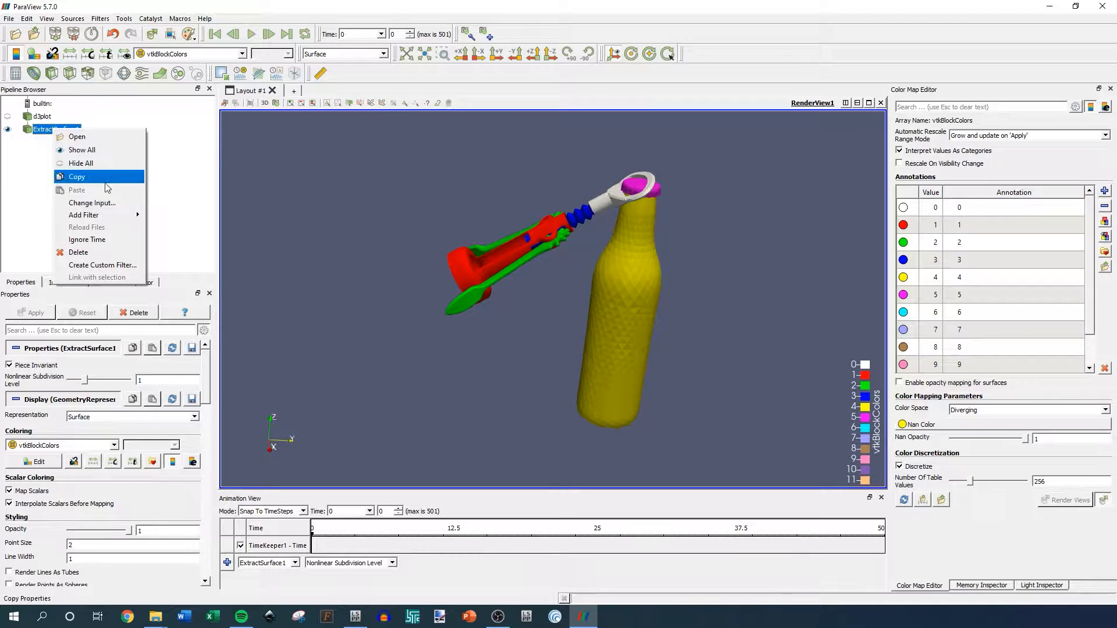
mouse_move(106, 215)
mouse_move(189, 247)
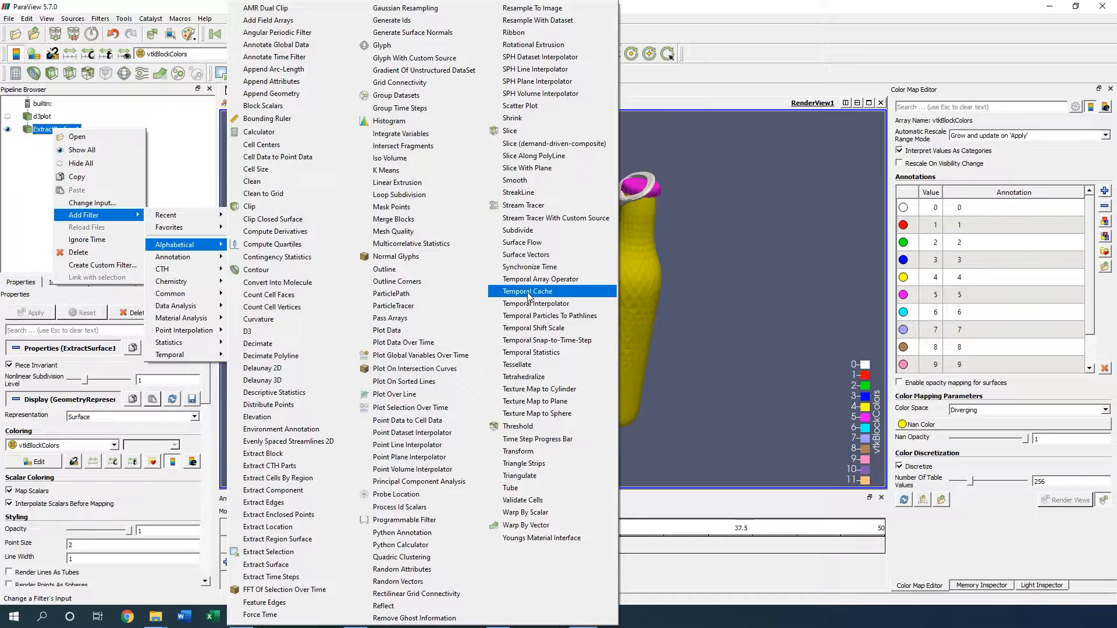
click(519, 476)
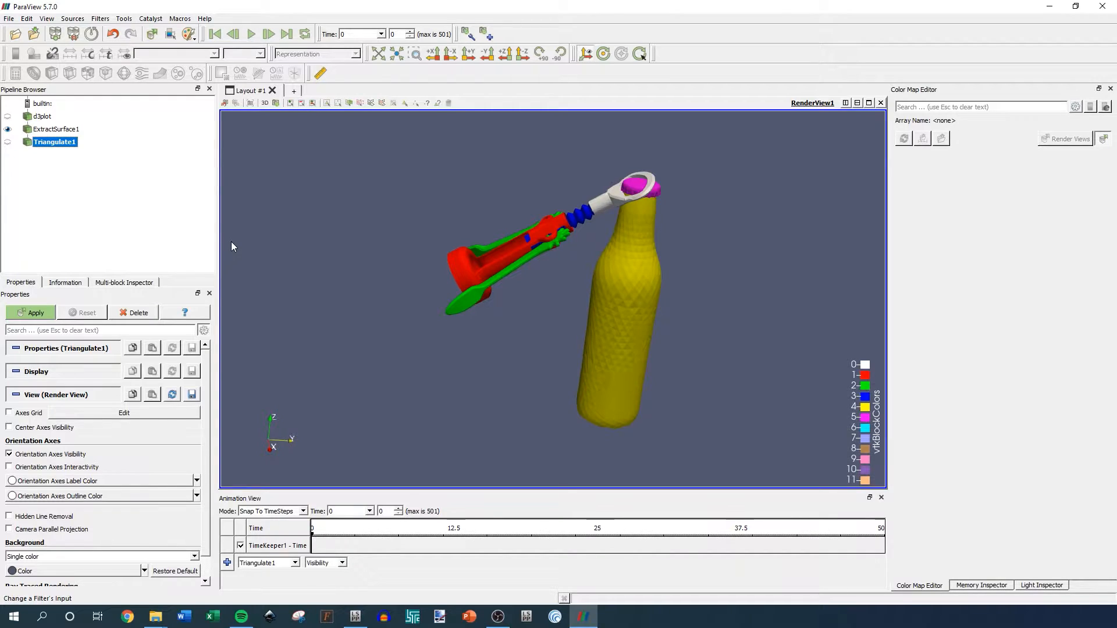
click(36, 314)
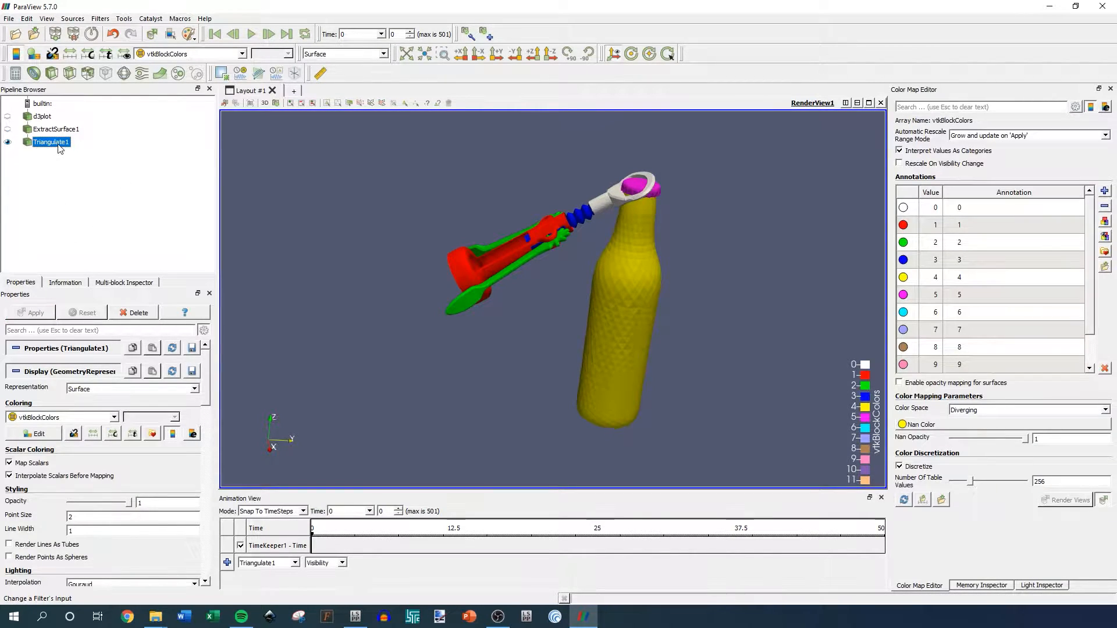
- Add a Generate Surface Normals filter to the triangulated surface and apply it with the default 30 feature angle
right_click(51, 145)
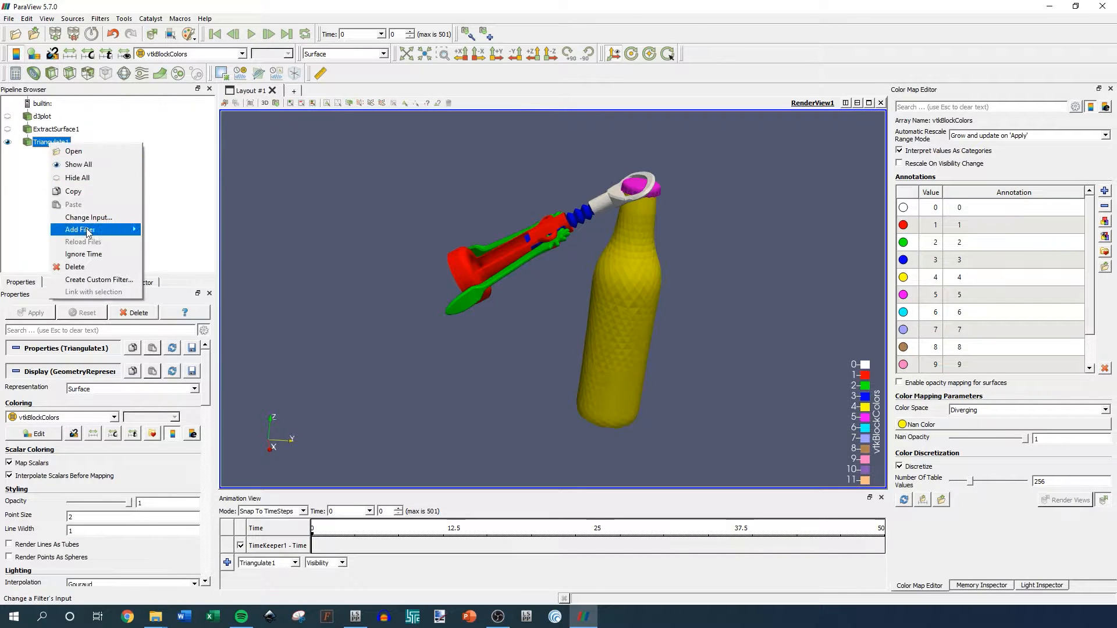
mouse_move(169, 259)
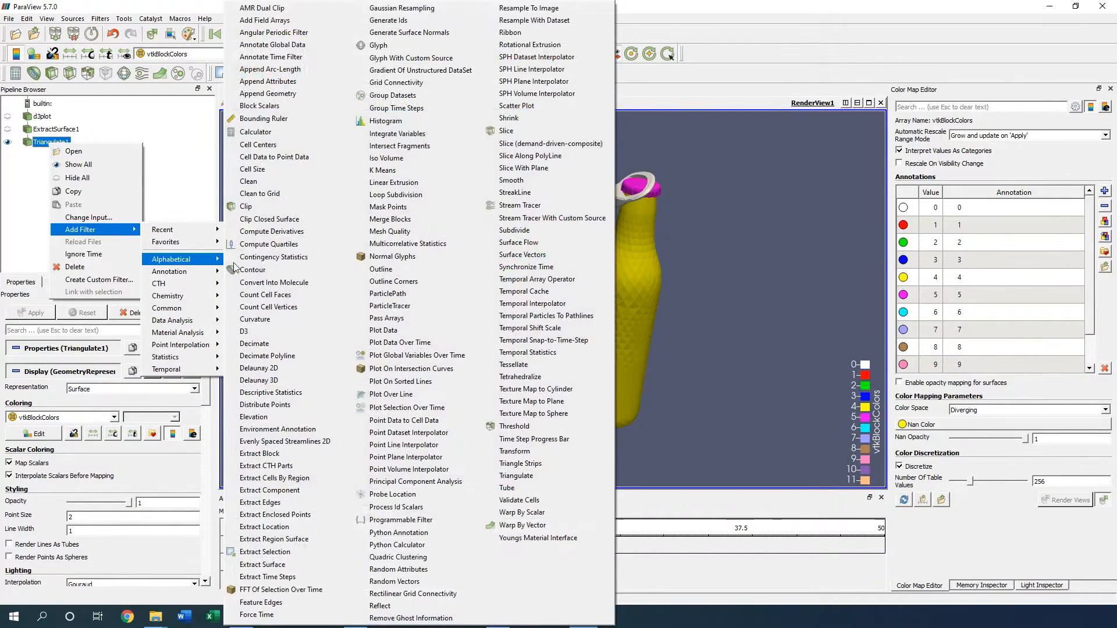
click(409, 33)
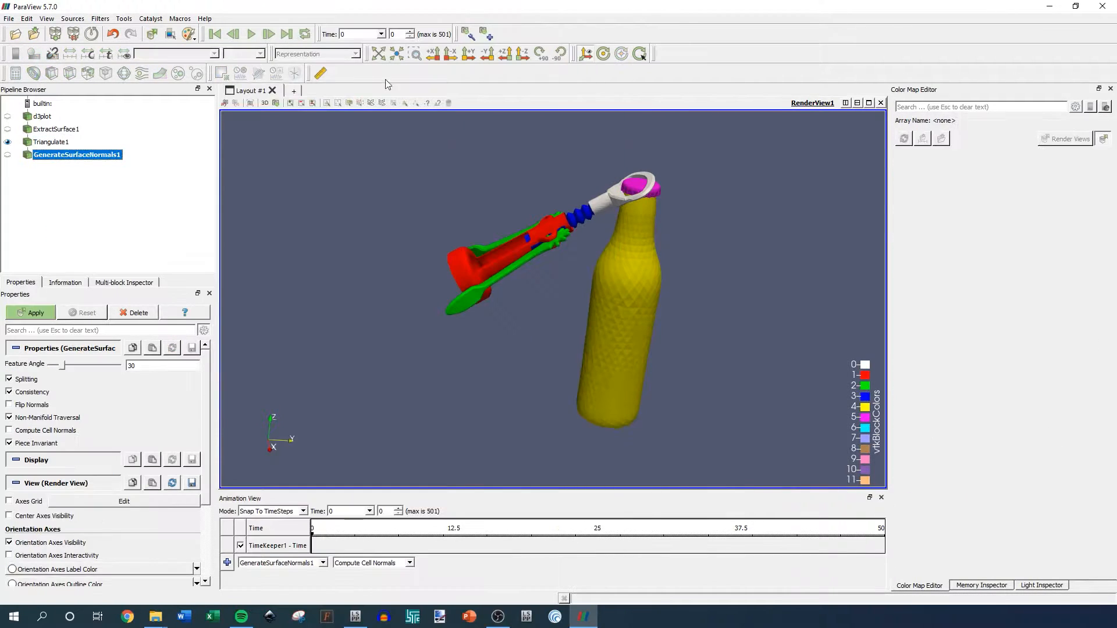
click(35, 314)
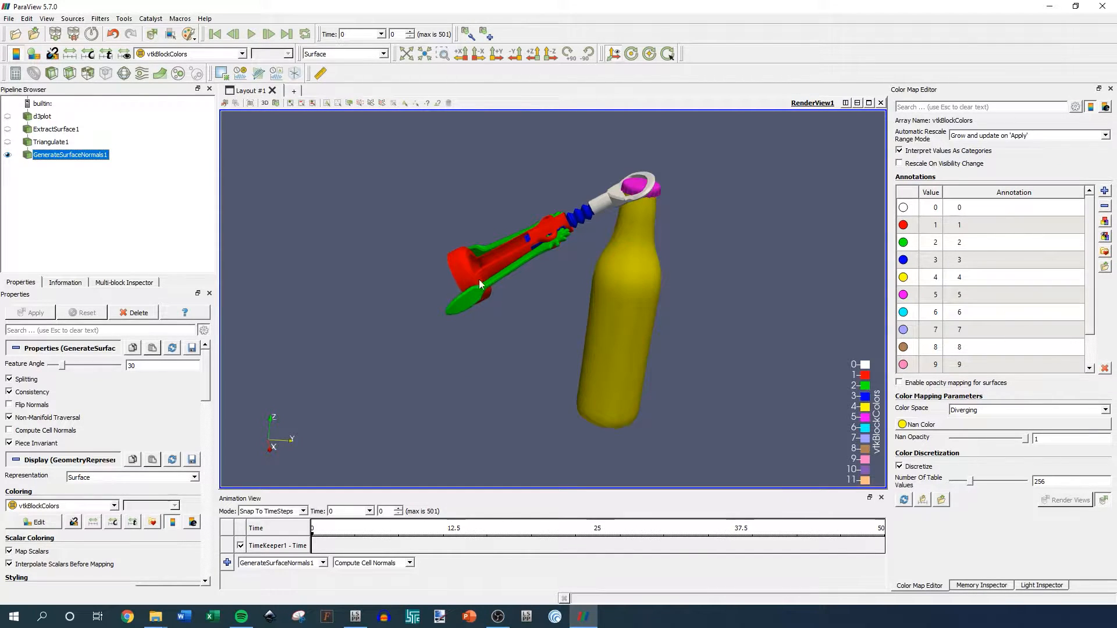
- Start saving the surface-normals data as Wavefront OBJ and create a folder named obj2 inside 5i1 for it
click(81, 176)
click(61, 156)
click(8, 18)
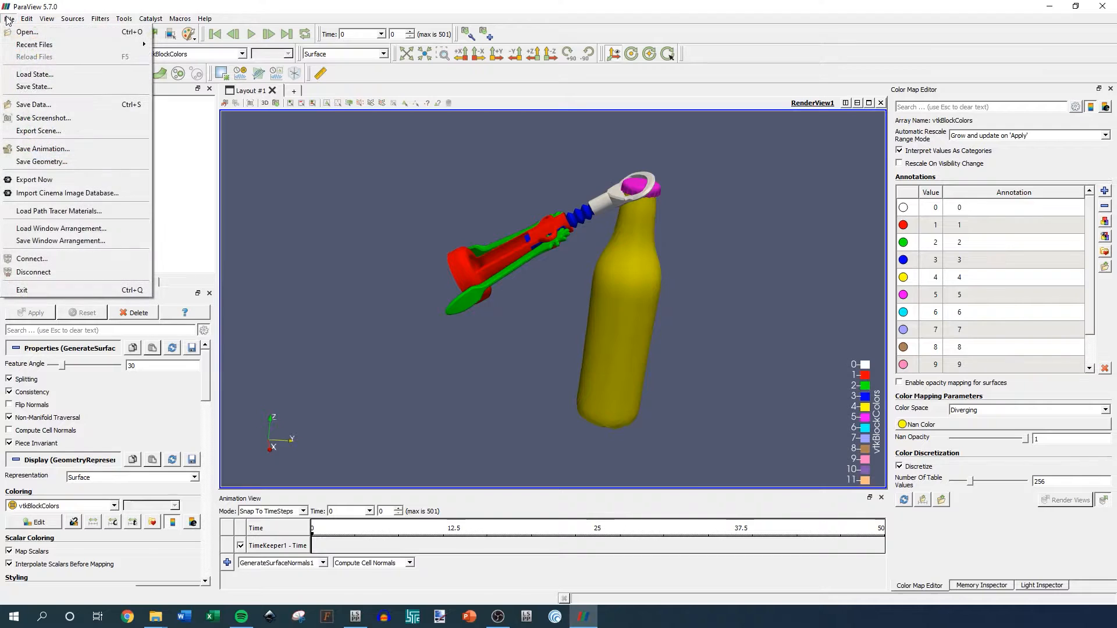
click(46, 109)
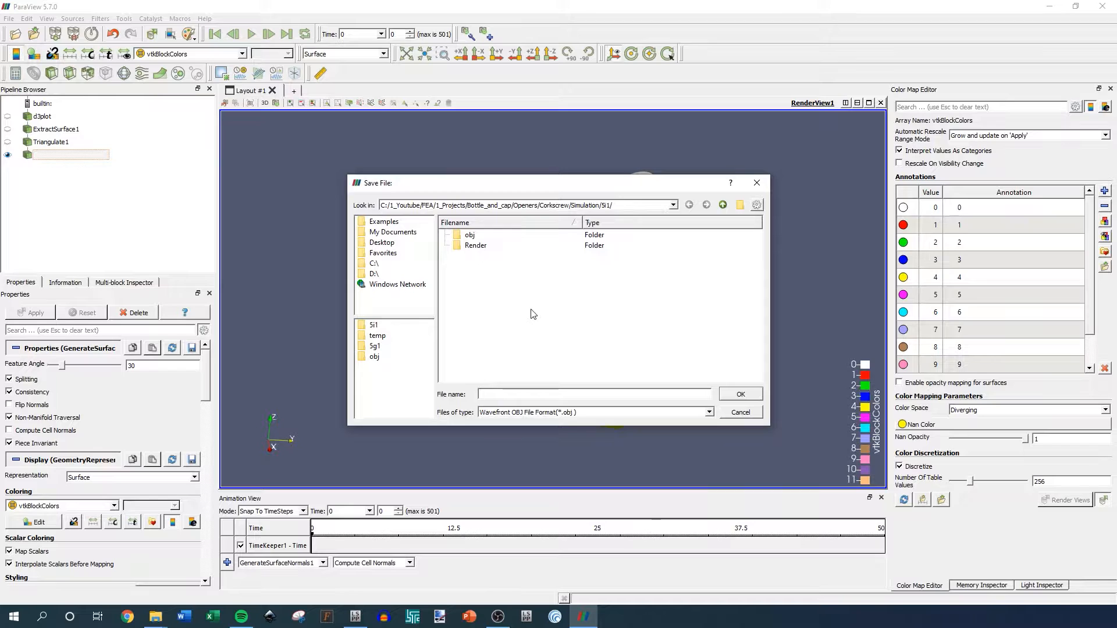
right_click(498, 277)
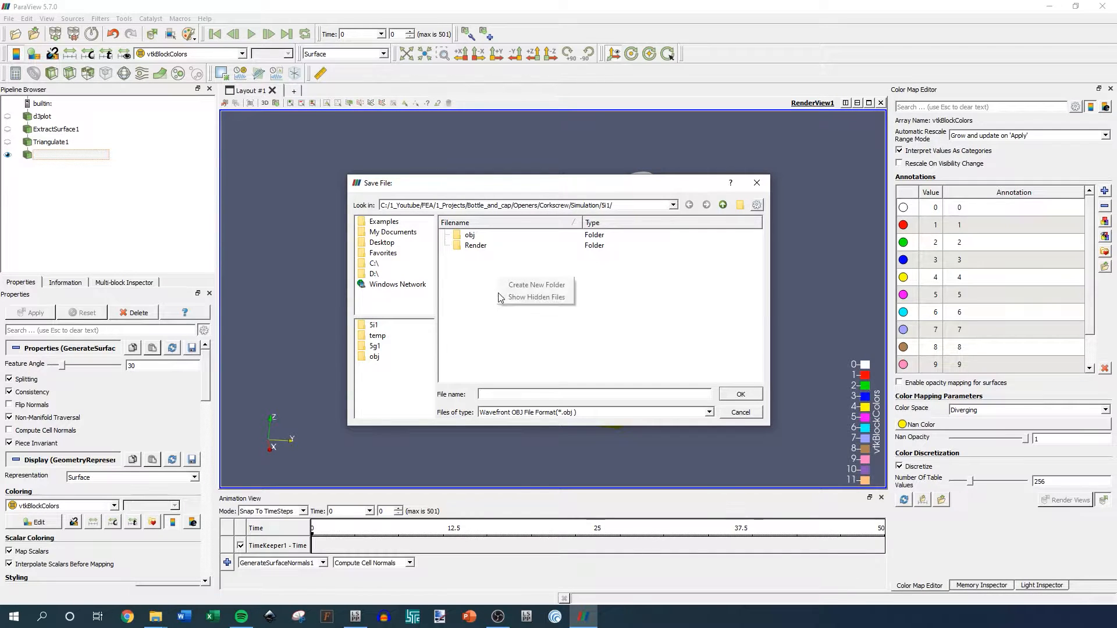
click(535, 285)
text(obj2)
key(Return)
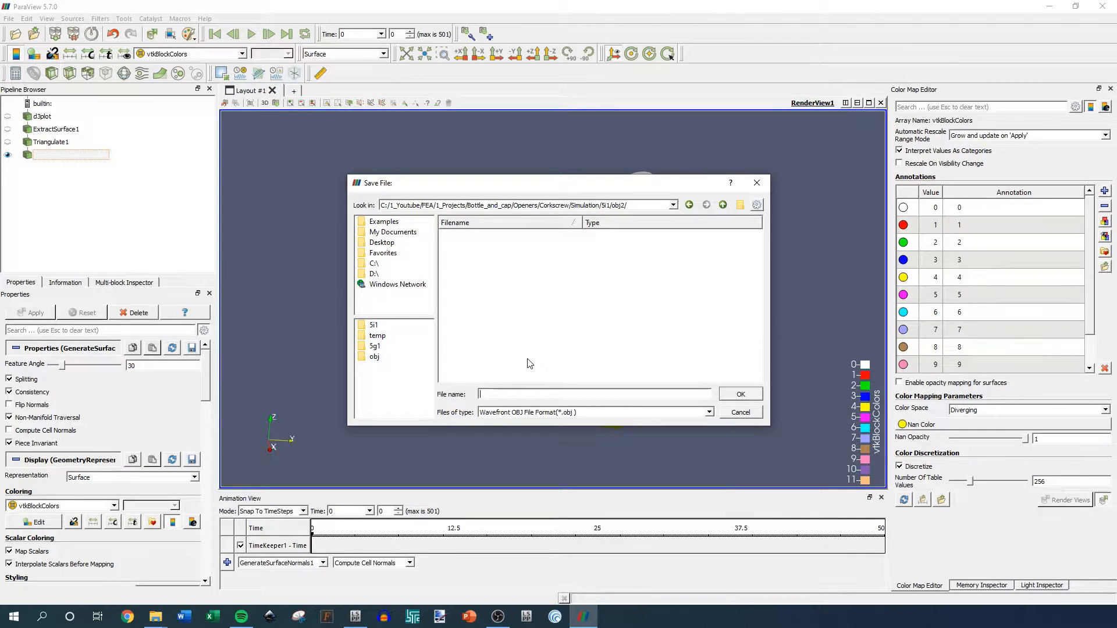
- Name the Wavefront OBJ export opener in the obj2 folder and accept the save location
text(pener)
drag(553, 183, 255, 166)
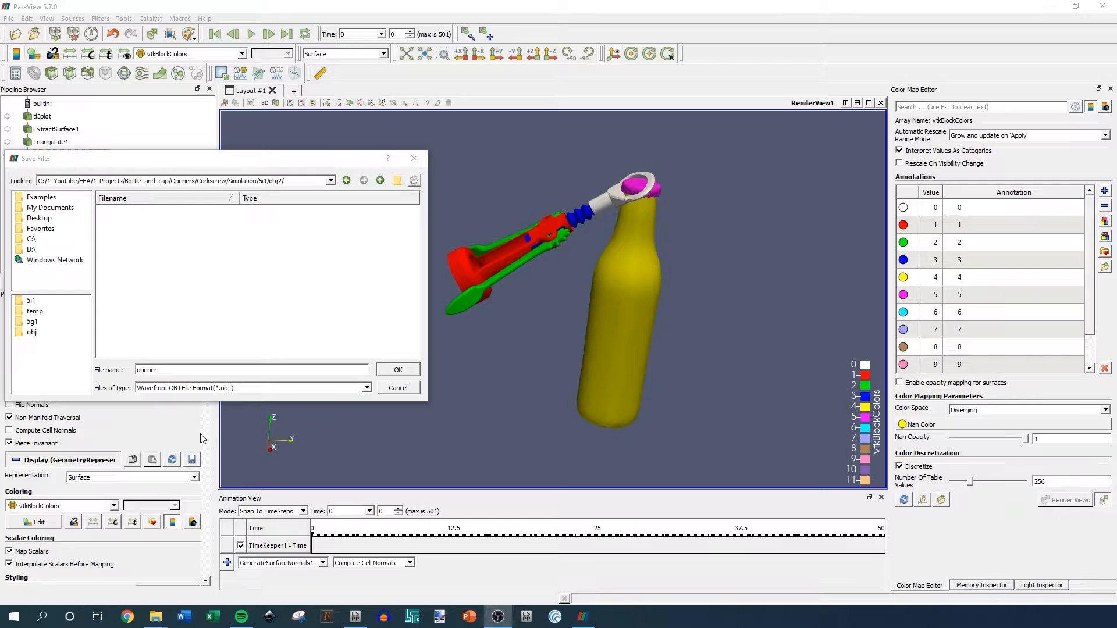
click(9, 354)
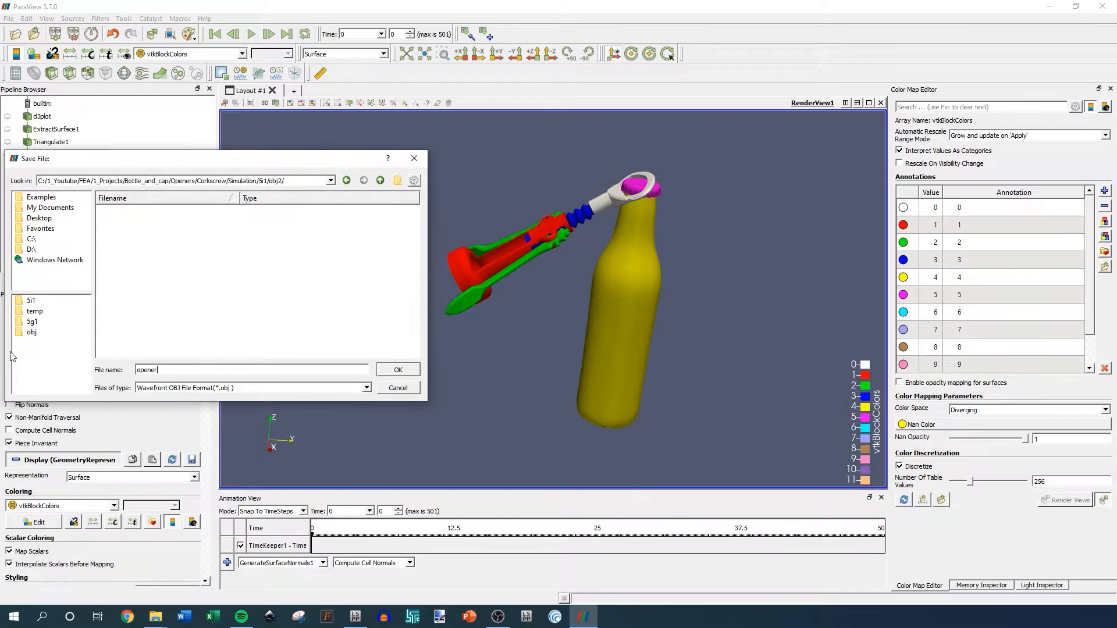
click(398, 372)
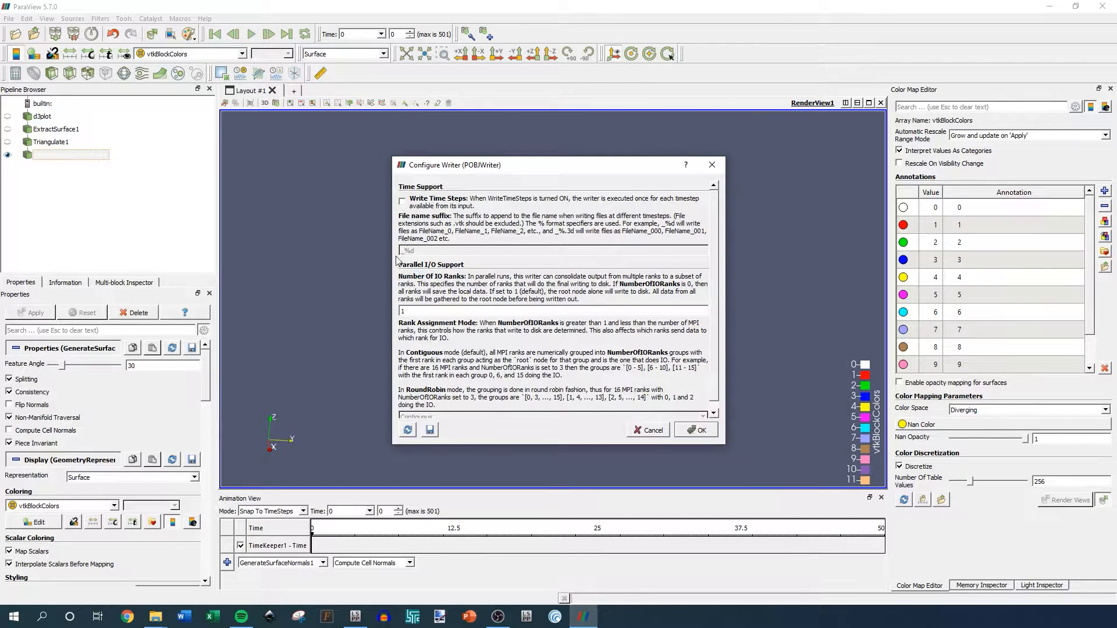
- Enable Write Time Steps with the file name suffix _%.3d, run the OBJ export and close ParaView
click(403, 202)
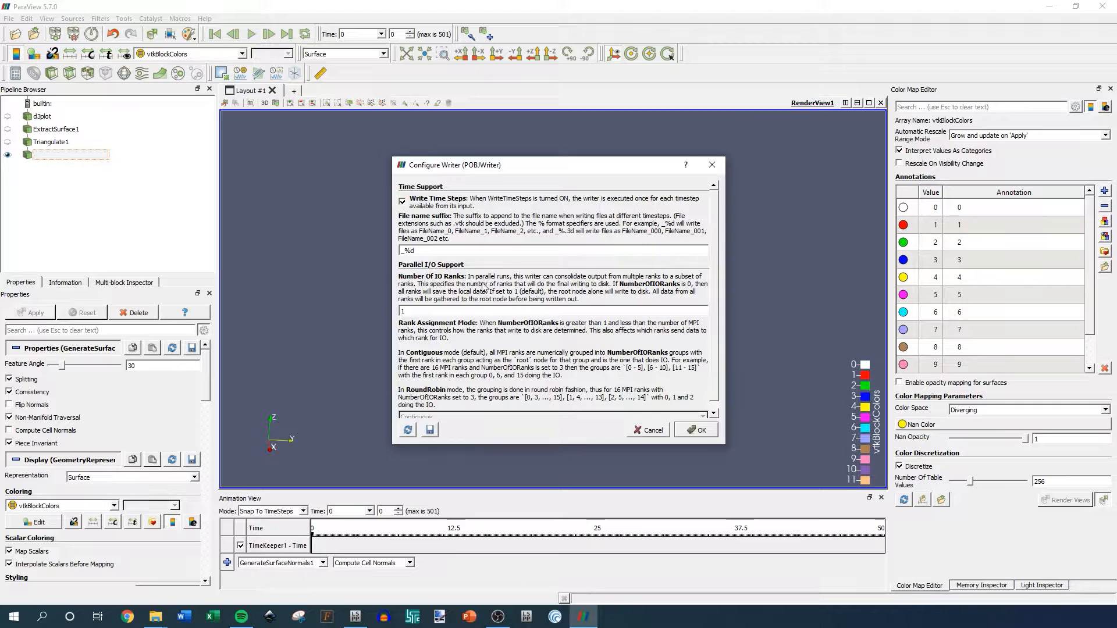
click(429, 254)
text(.3)
click(701, 431)
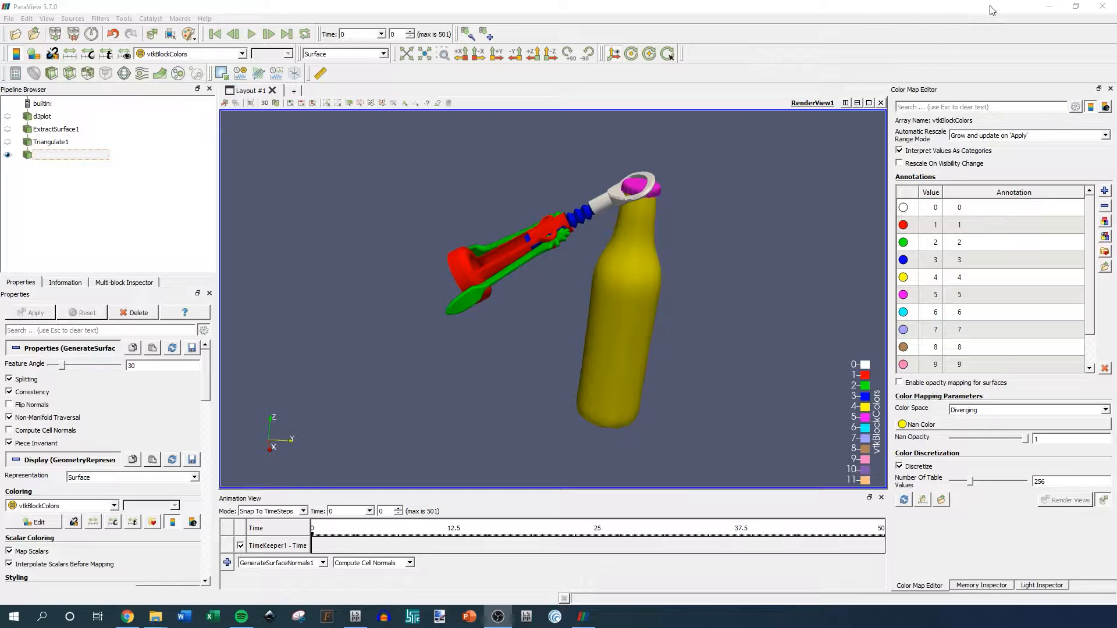
click(1102, 6)
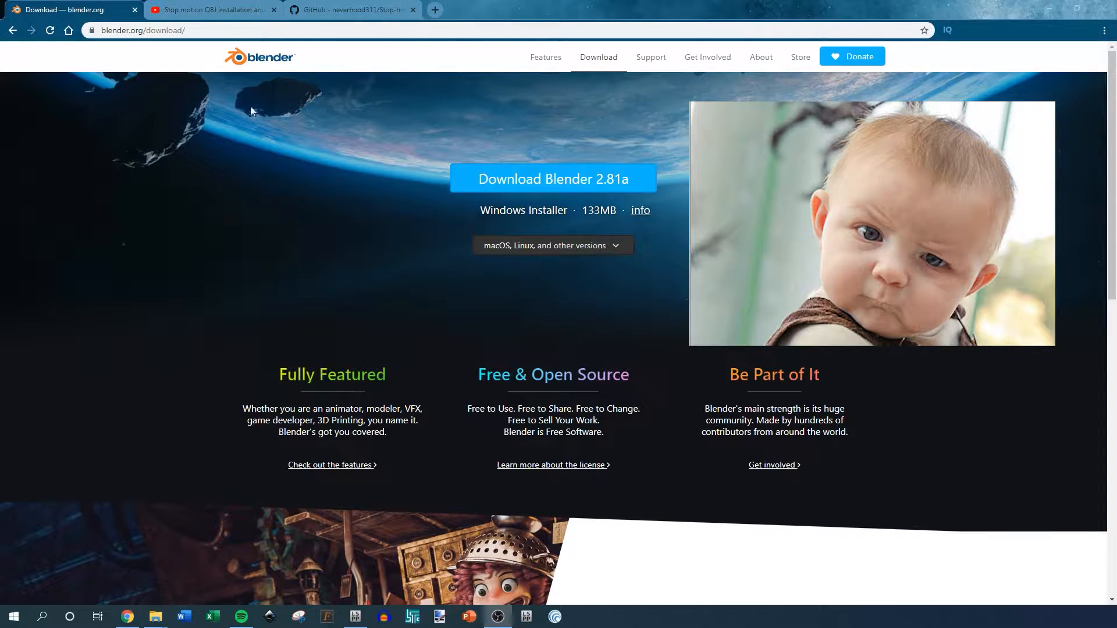
- Review the Stop motion OBJ installation and tutorial video page and the Stop-motion-OBJ add-on's GitHub page
click(201, 10)
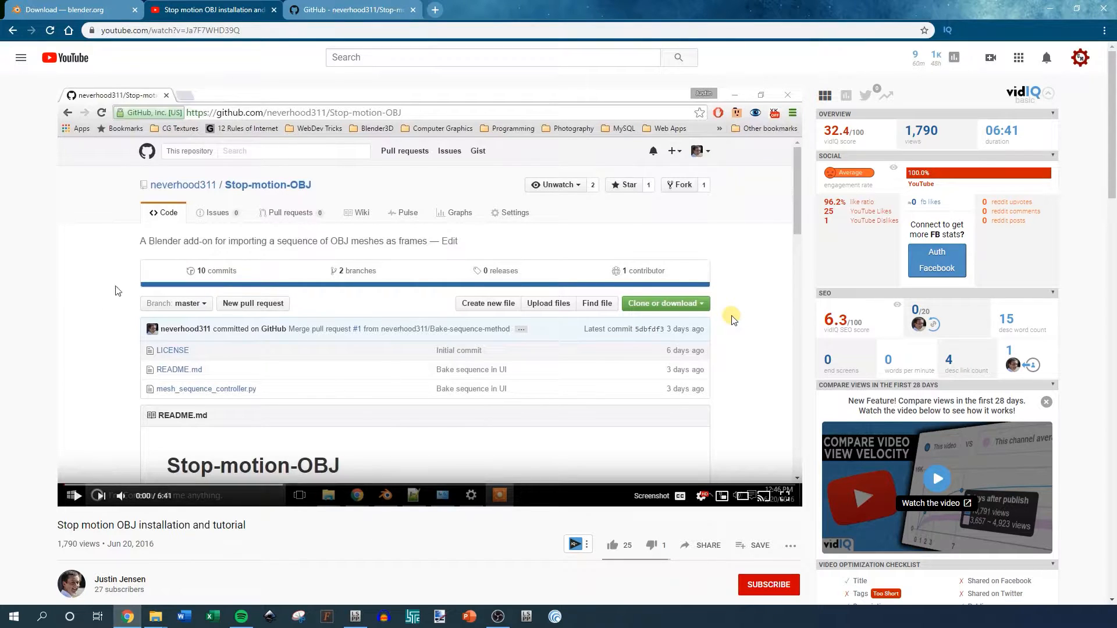
scroll(251, 523, down, 2)
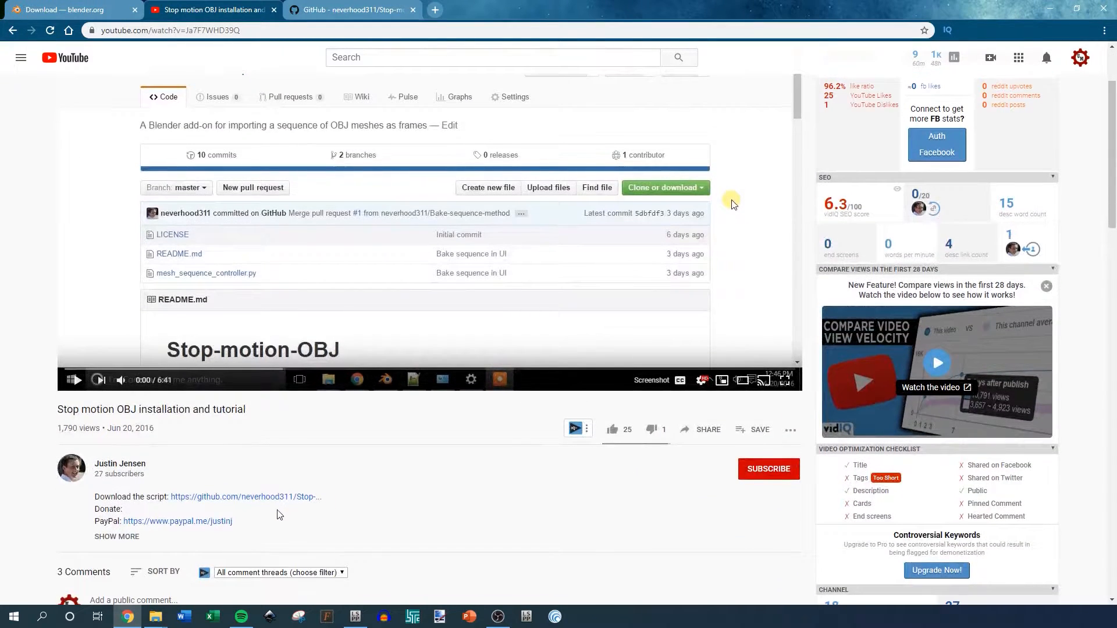
scroll(279, 515, up, 1)
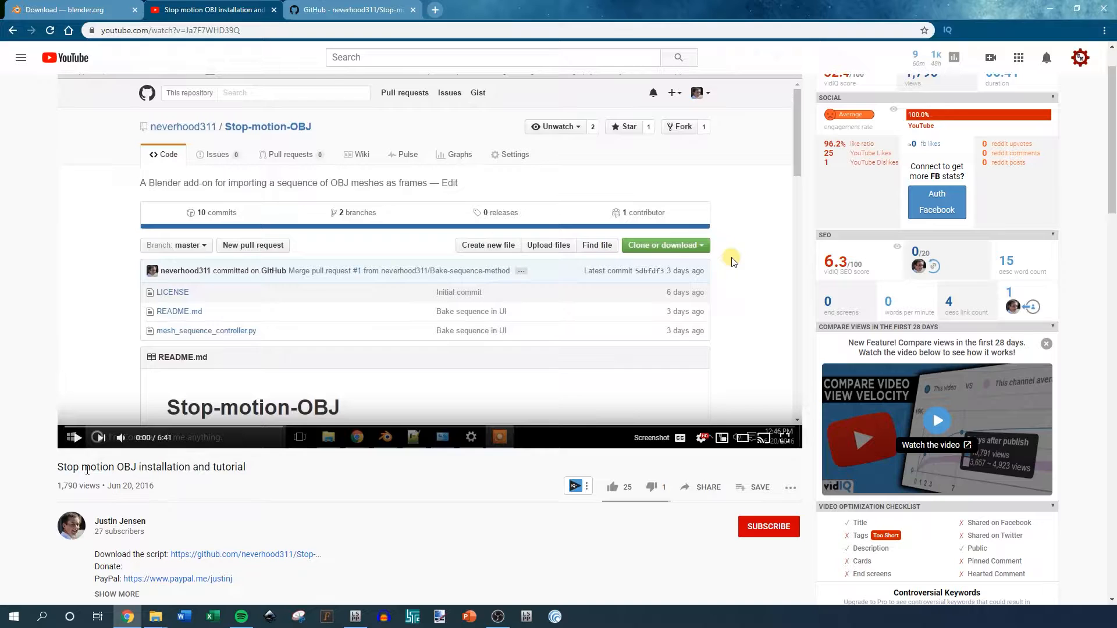
scroll(309, 512, up, 1)
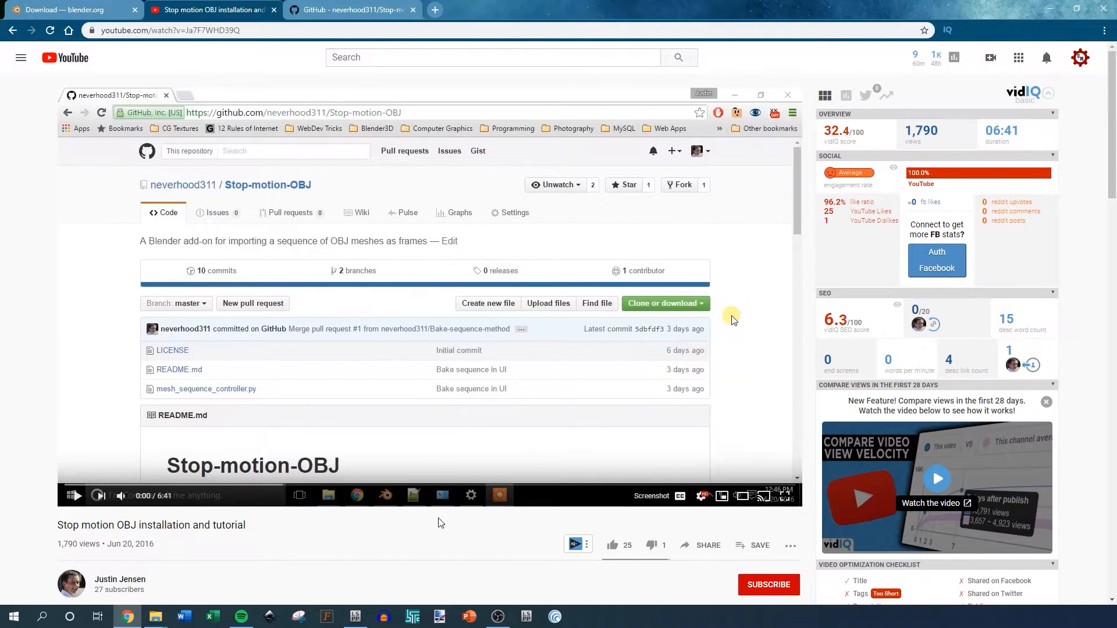
click(343, 8)
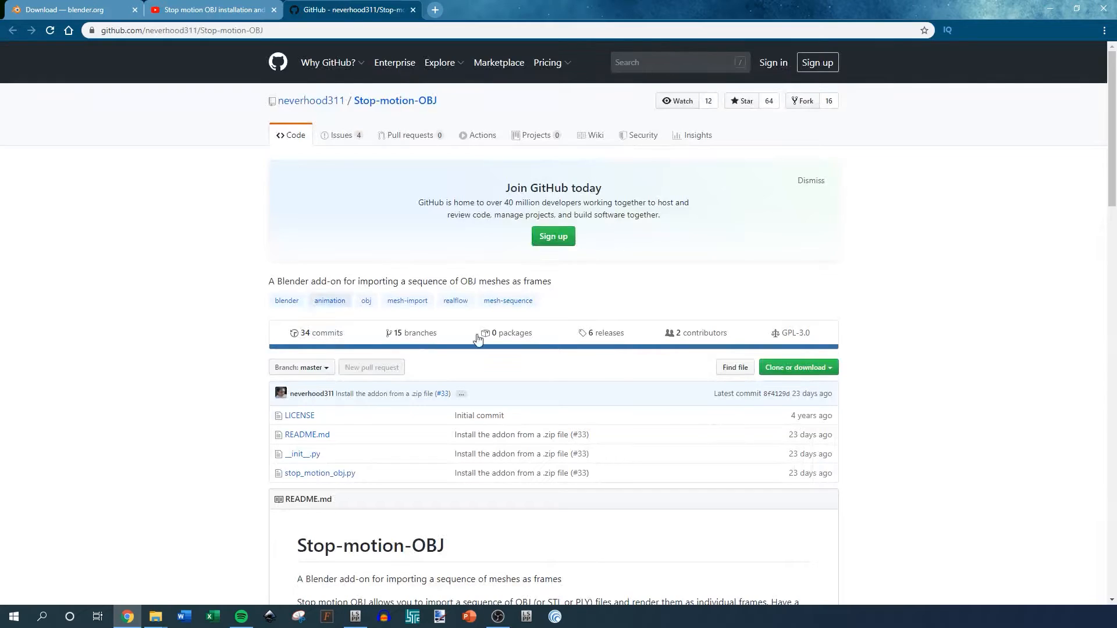
click(233, 8)
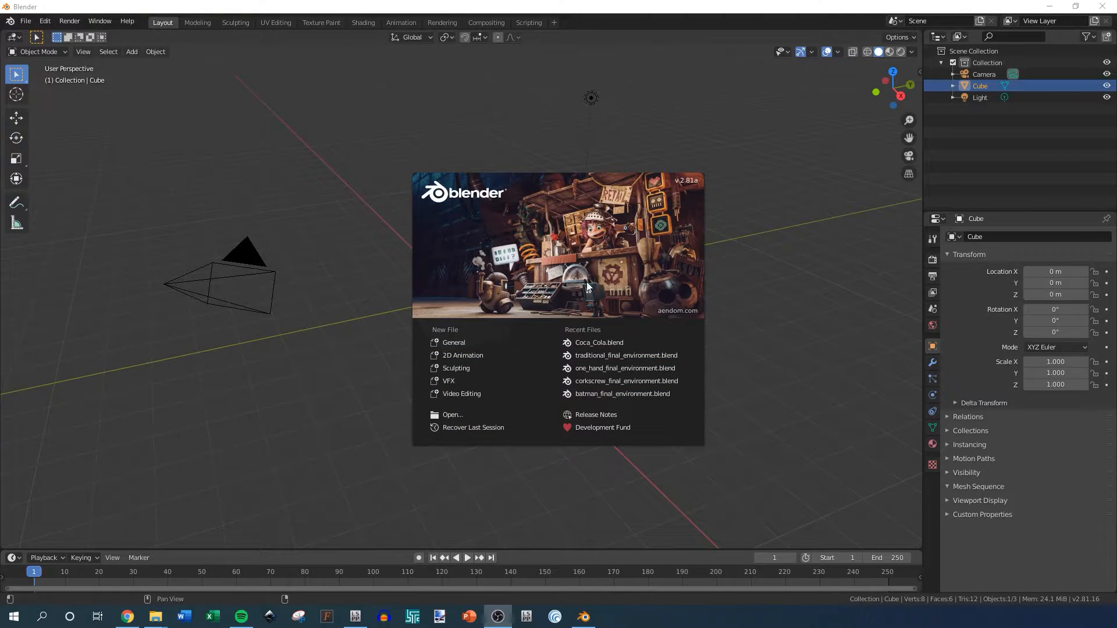
- Start a new General file in Blender and look over the default cube from another angle
click(456, 342)
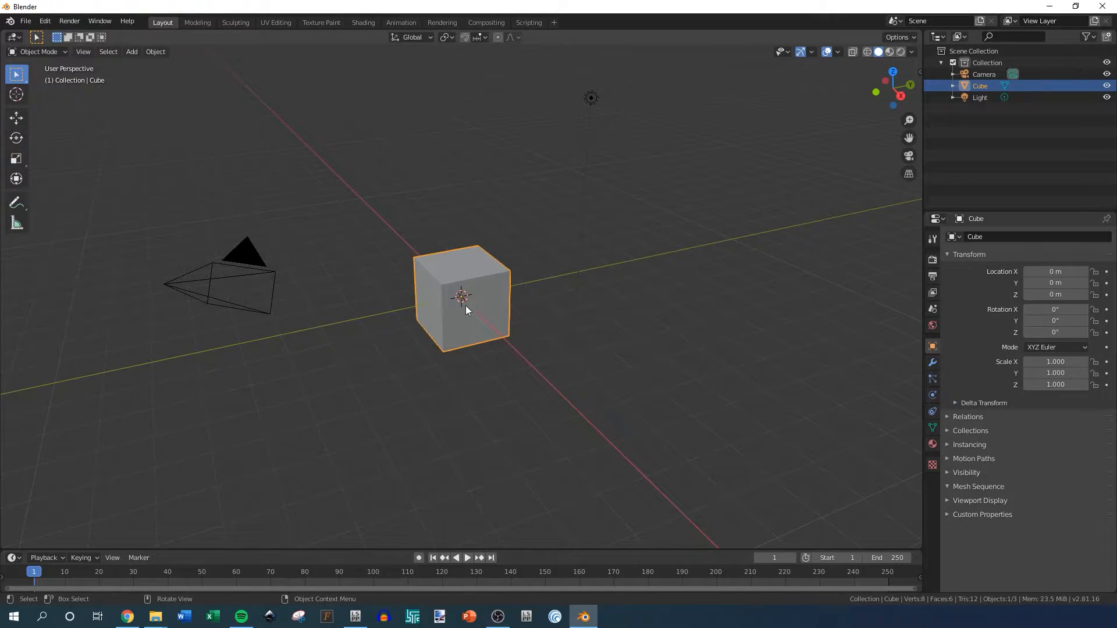
click(436, 245)
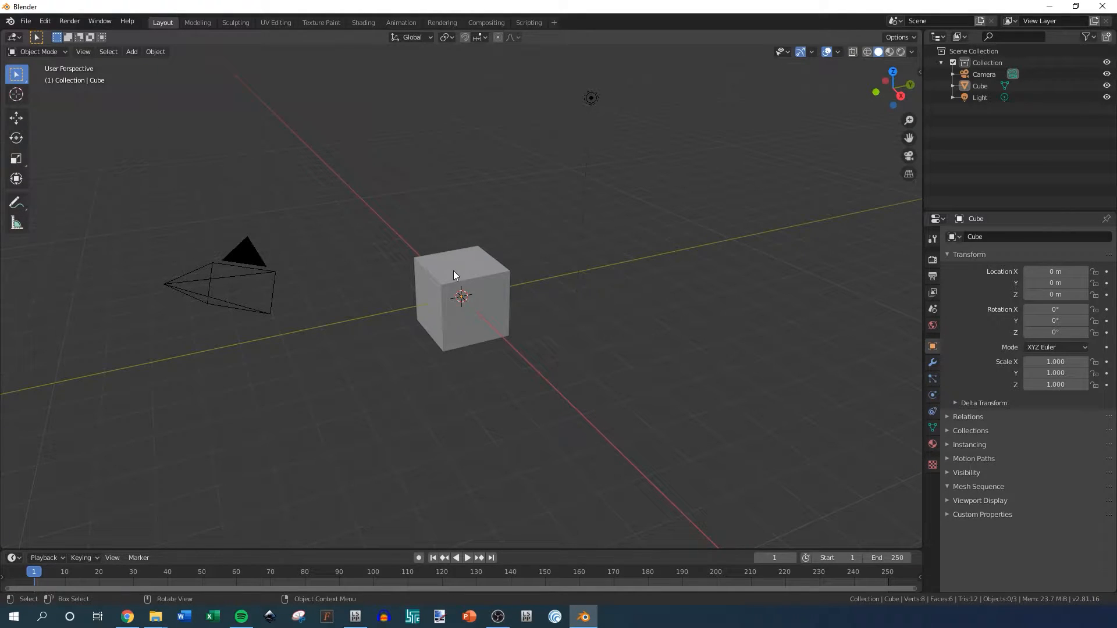
middle_drag(394, 322, 444, 345)
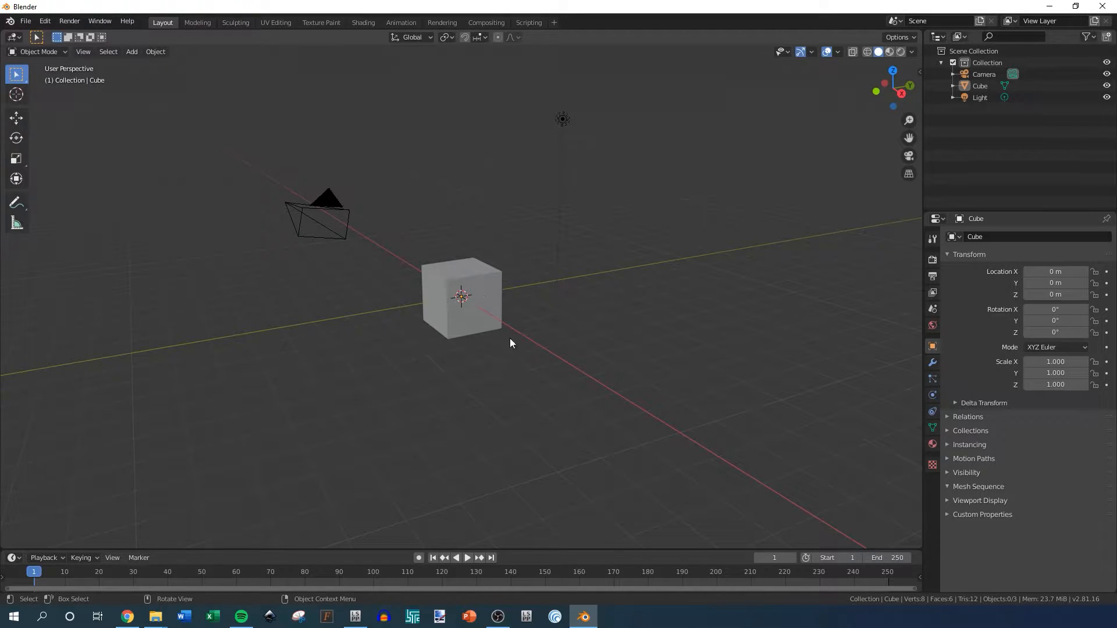
middle_drag(477, 338, 470, 351)
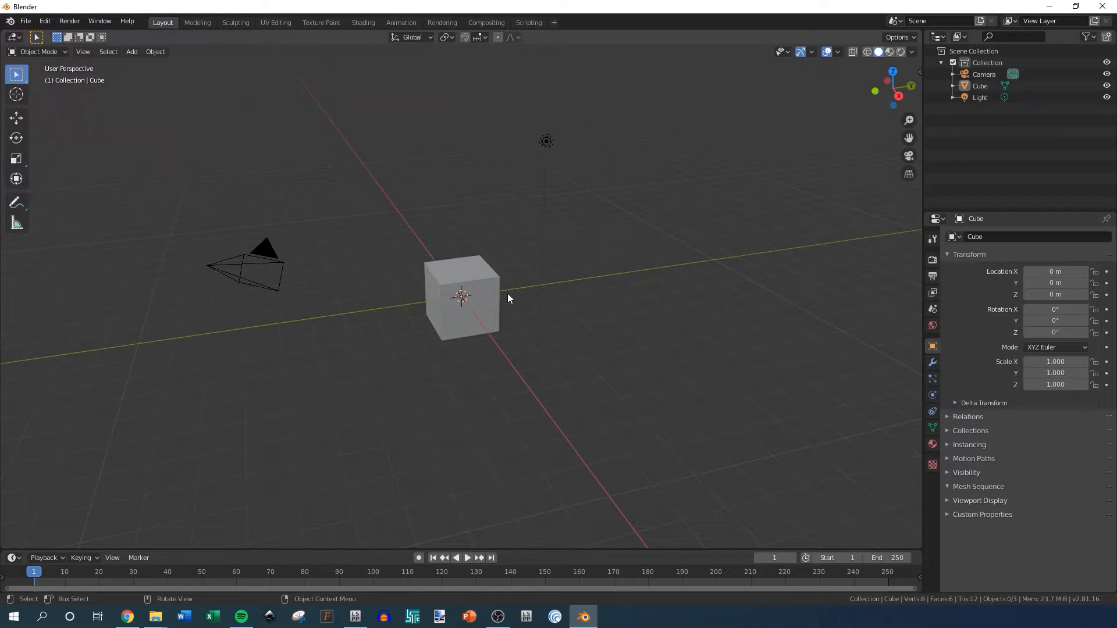
click(462, 289)
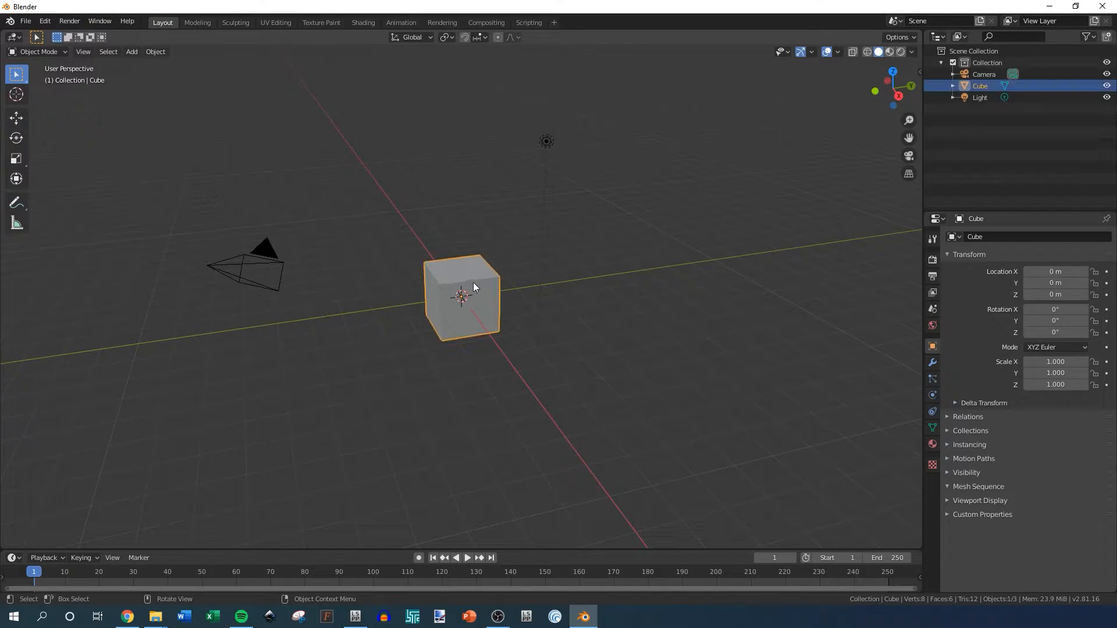
click(489, 233)
- Examine the default scene with its cube, camera and light from different angles and distances
mouse_move(469, 261)
middle_down()
mouse_move(476, 237)
mouse_move(471, 281)
mouse_move(458, 257)
mouse_move(454, 276)
middle_up()
scroll(454, 276, down, 2)
scroll(447, 287, up, 3)
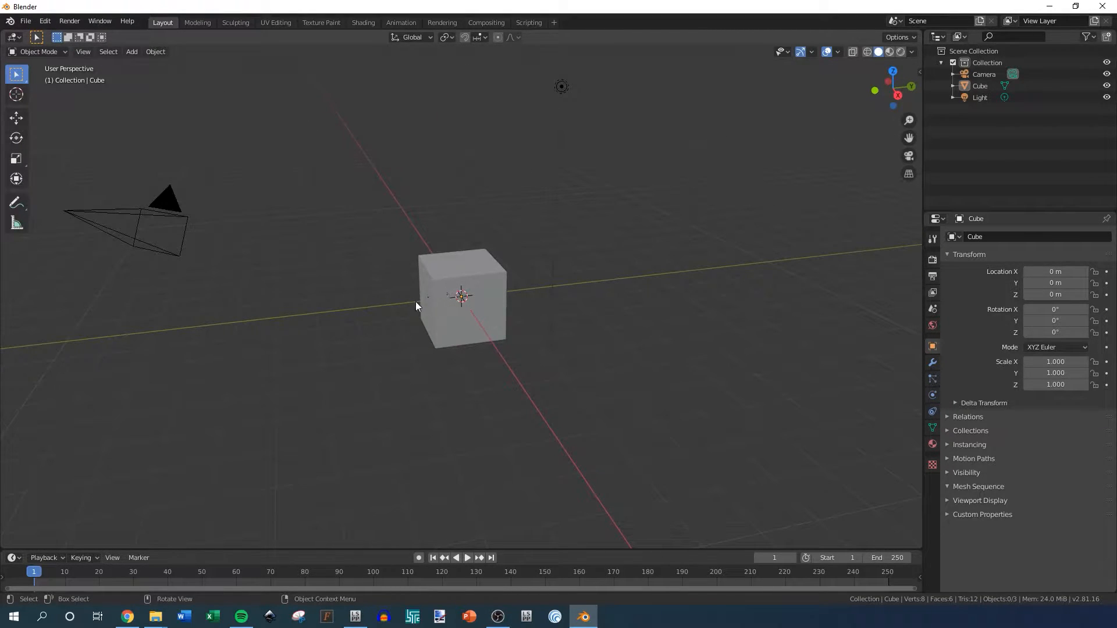
middle_drag(526, 320, 436, 284)
scroll(413, 264, up, 2)
scroll(435, 284, down, 3)
scroll(459, 294, down, 1)
scroll(465, 308, up, 3)
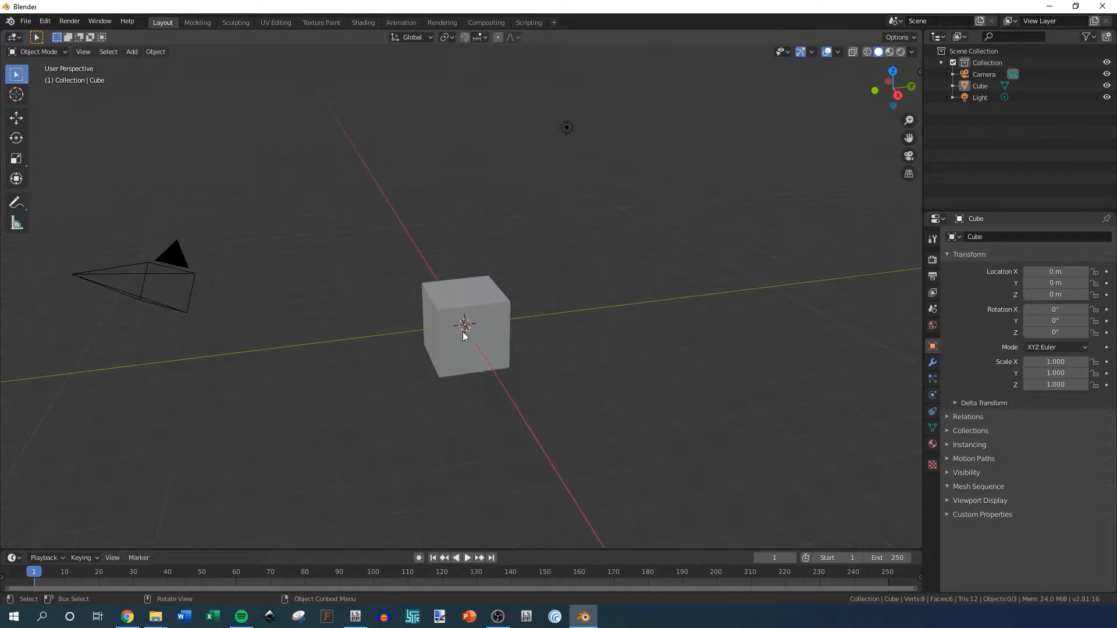
middle_drag(464, 335, 113, 194)
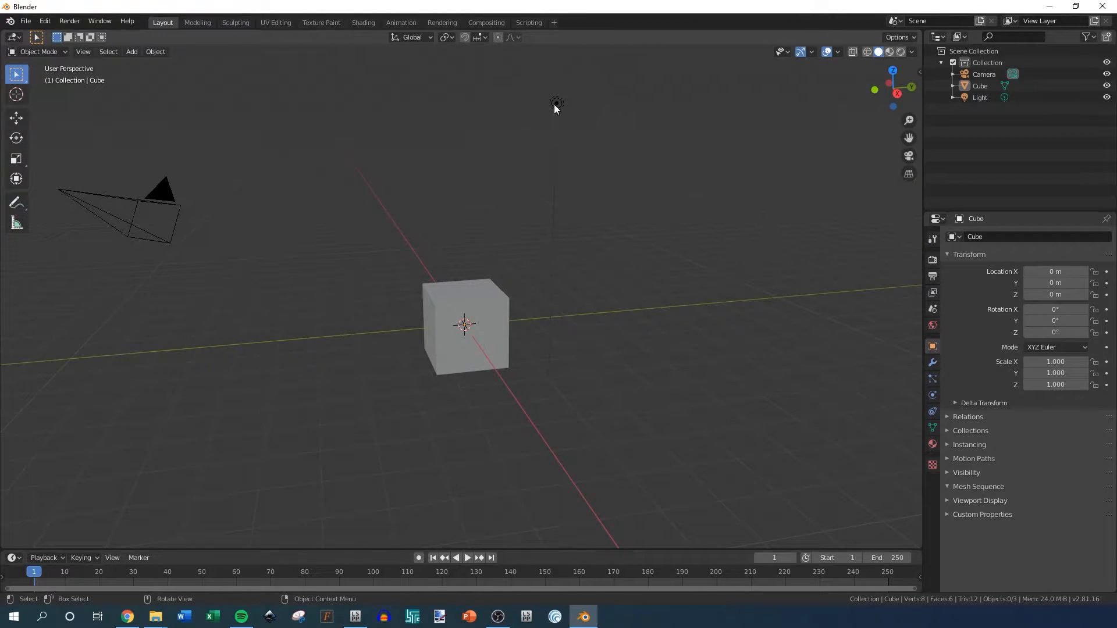
- Delete the default cube from the scene
click(490, 314)
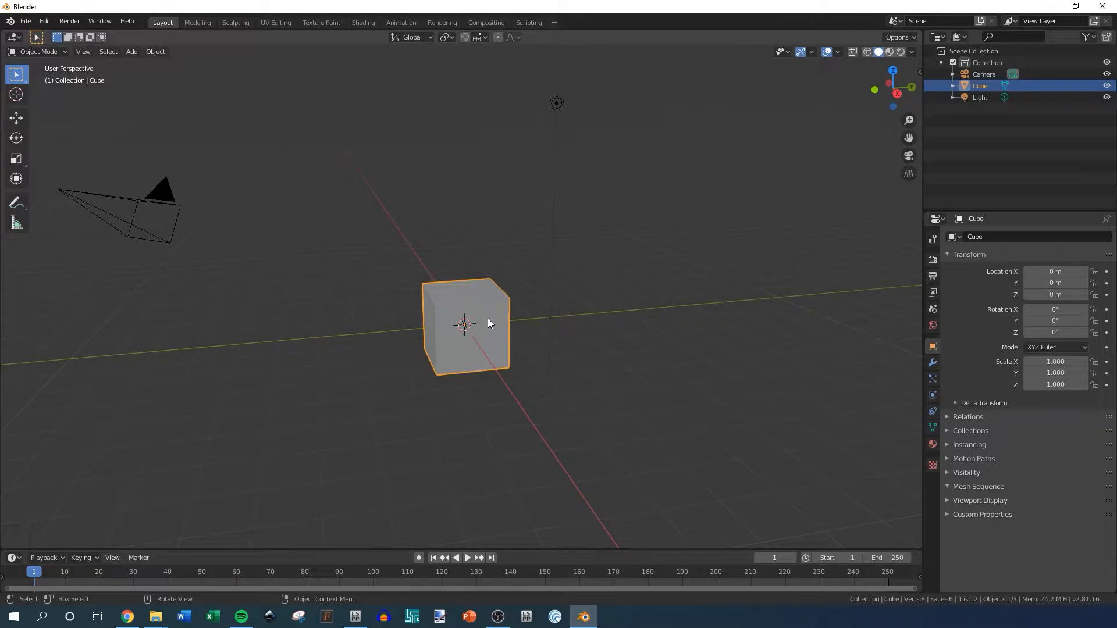
key(Delete)
scroll(479, 307, down, 4)
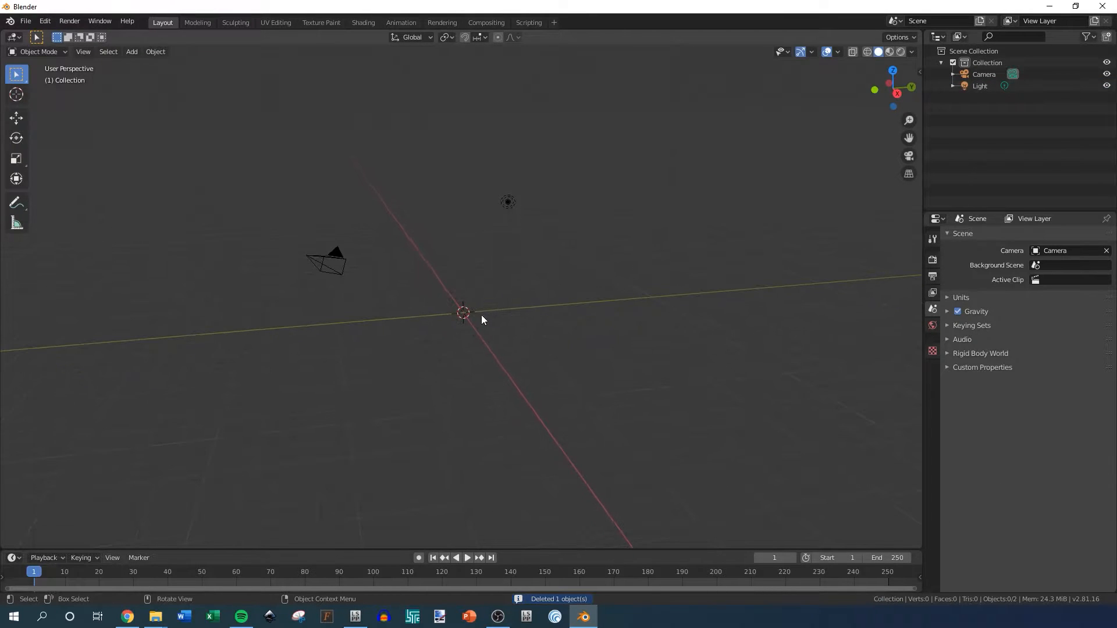
- Add a Mesh Sequence object to the empty scene
middle_drag(474, 293, 463, 260)
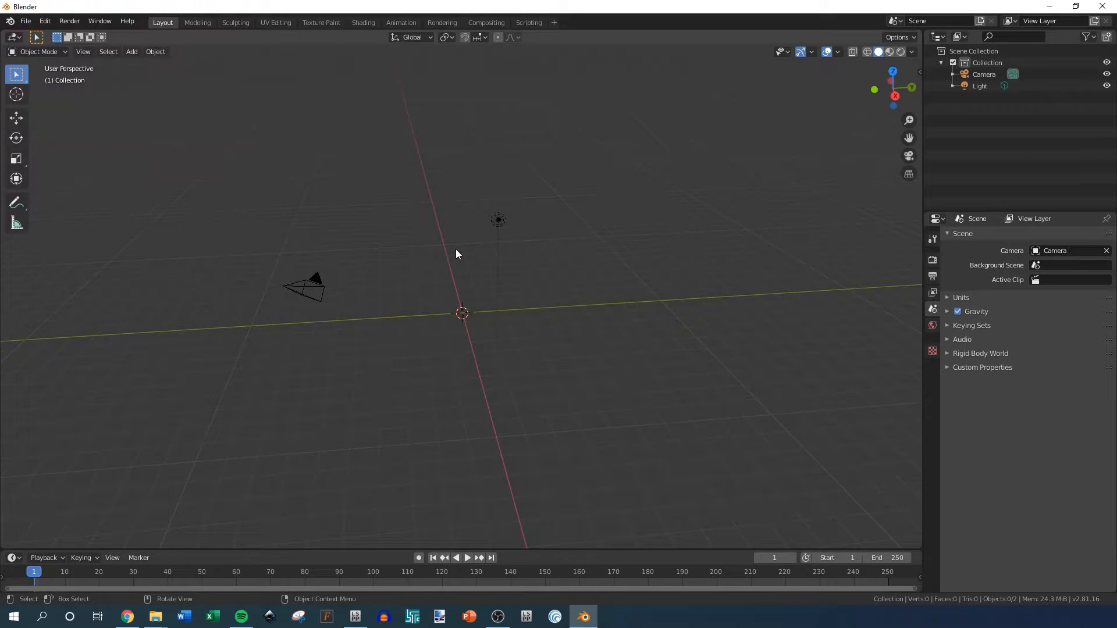
key(shift+a)
key(shift+a)
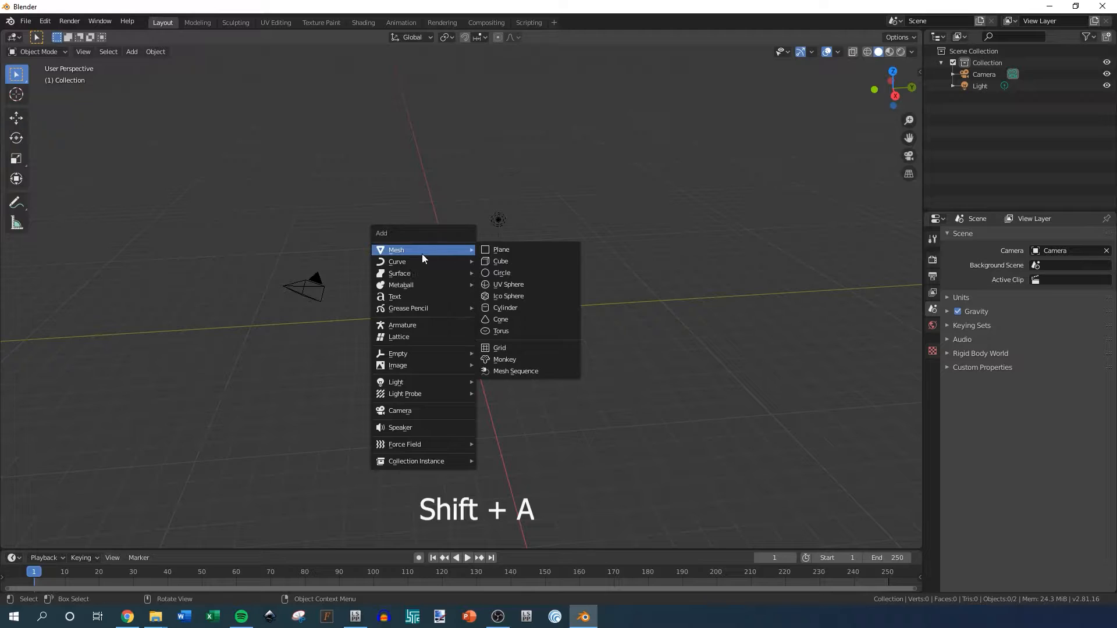
click(518, 372)
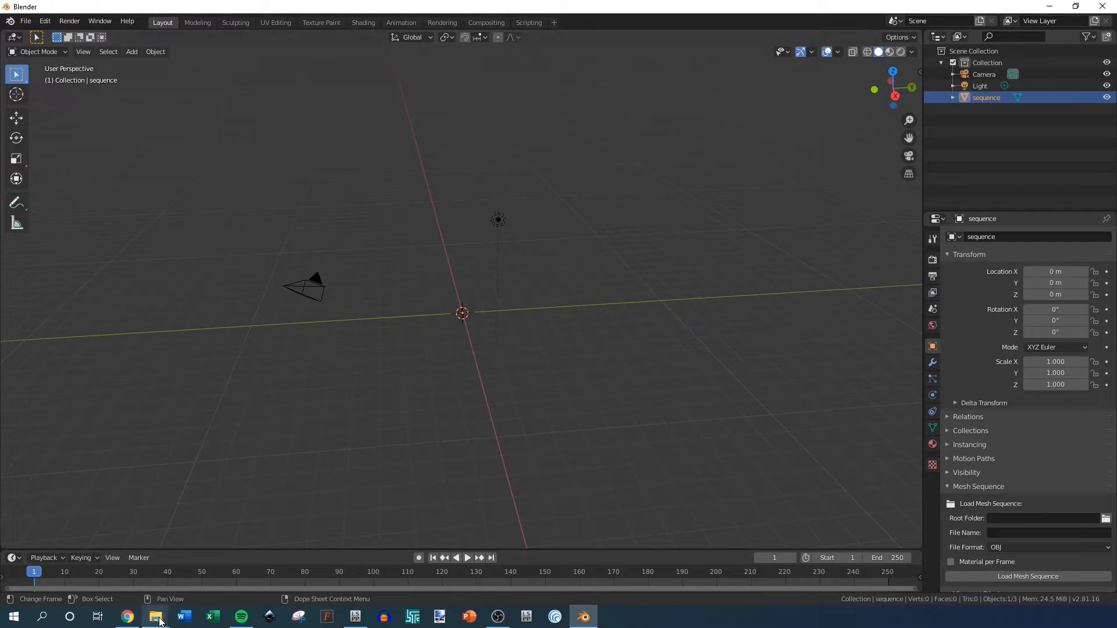
- Start editing the mesh sequence's root folder and open the obj2 folder inside 5i1 in File Explorer
mouse_move(159, 620)
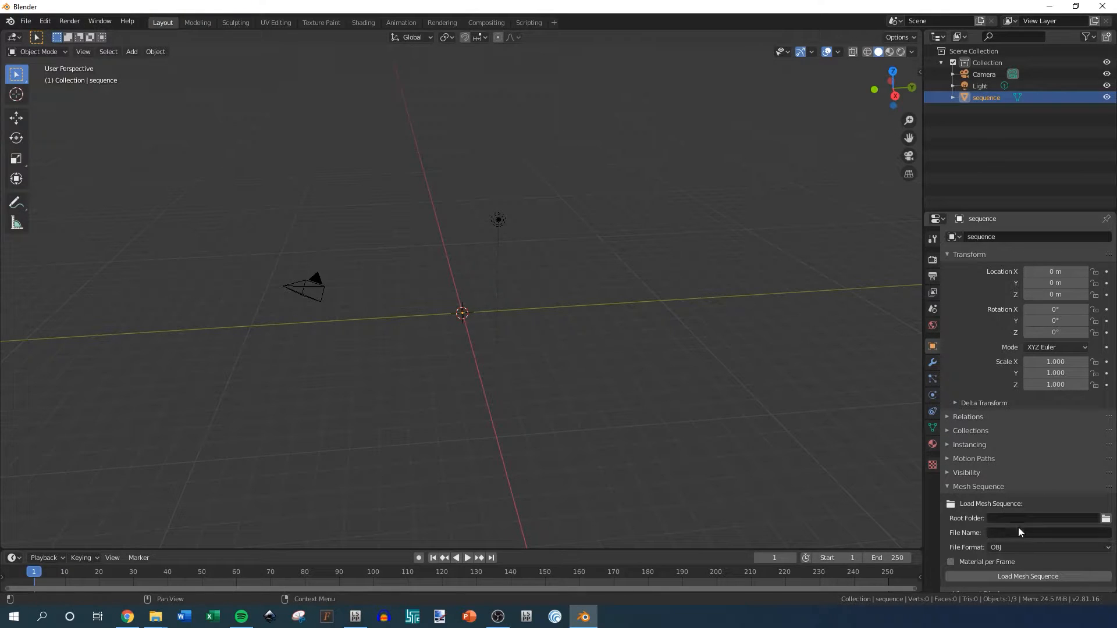
click(1033, 517)
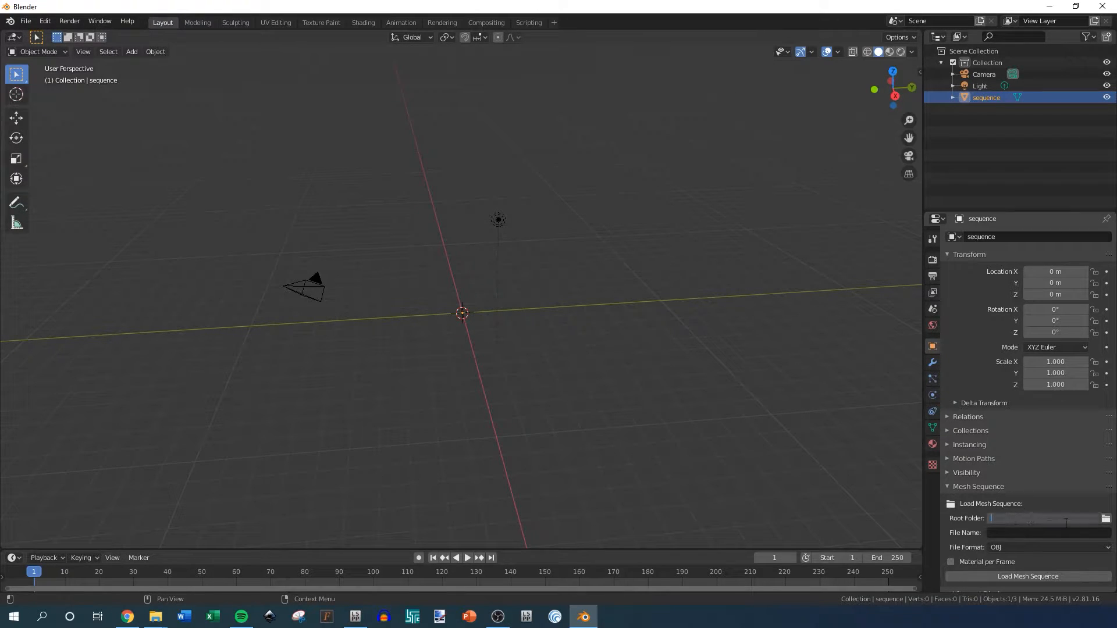
click(156, 617)
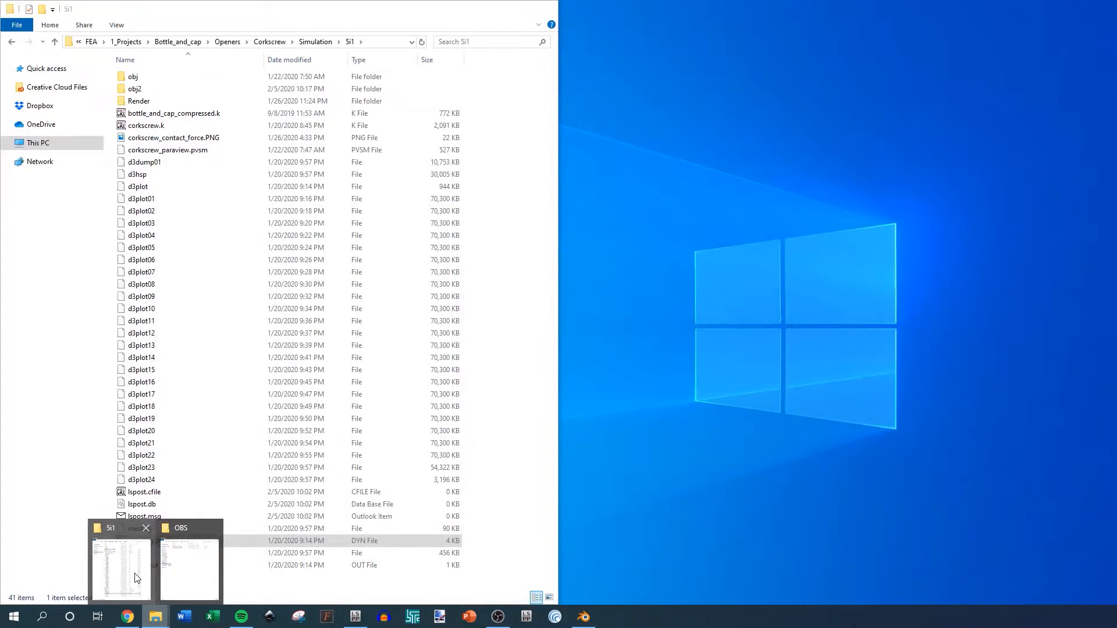
click(137, 578)
double_click(143, 89)
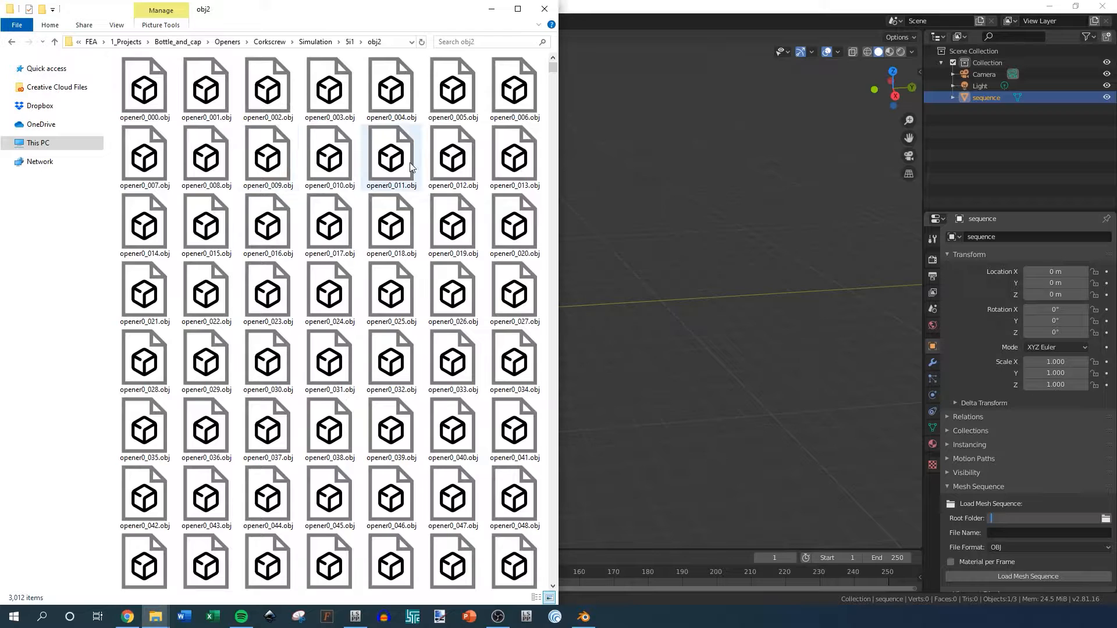
- Look through the numbered opener OBJ files to see how parts and time steps are named
scroll(402, 180, down, 5)
scroll(389, 193, up, 5)
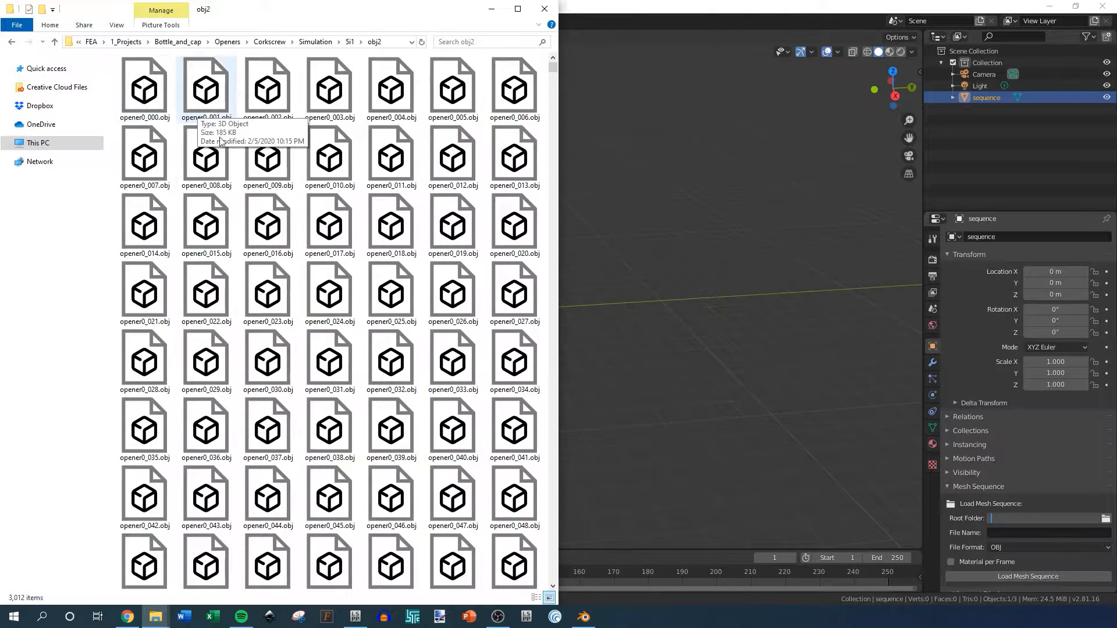
scroll(345, 209, down, 6)
scroll(345, 210, down, 20)
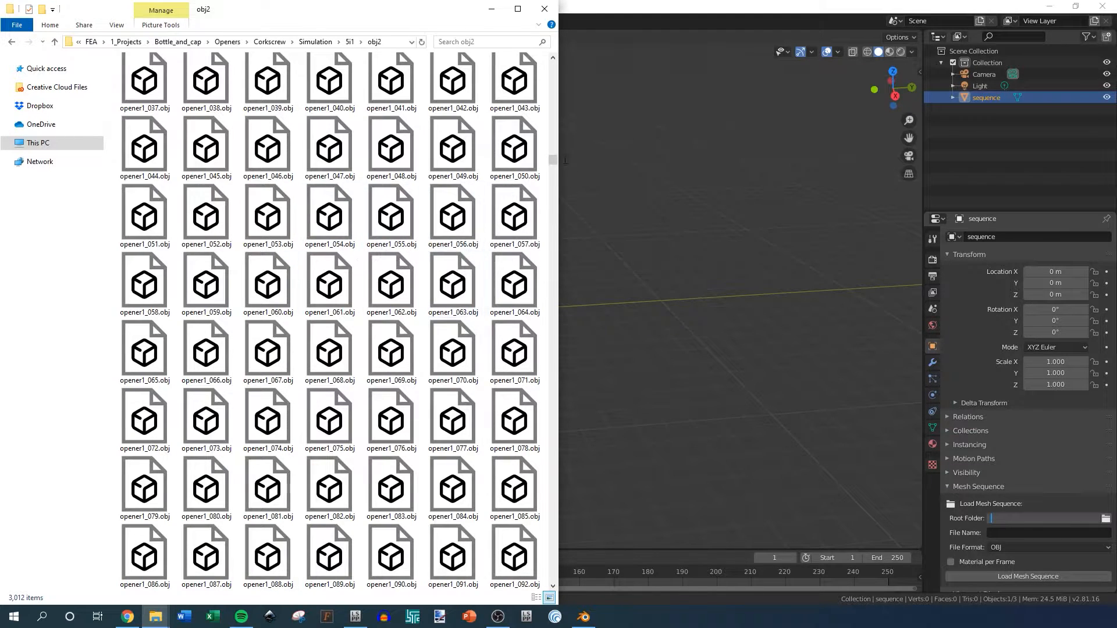
drag(554, 165, 554, 61)
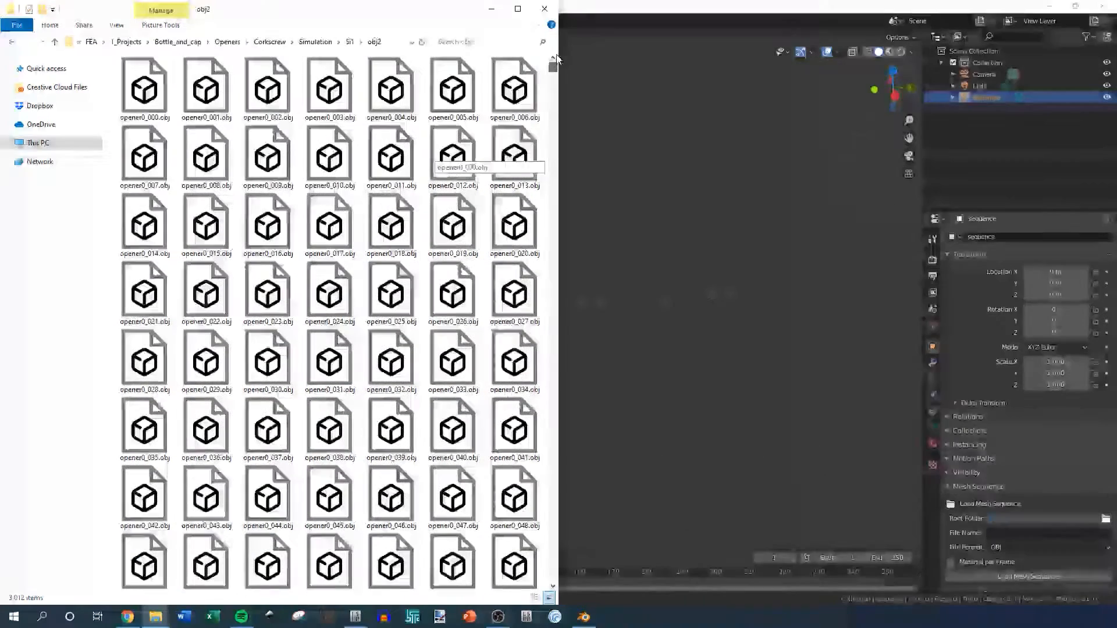
- Copy the obj2 folder path and set Blender's mesh sequence root folder to C:\1_Youtube\FEA\1_Projects\Bottle_and_cap\Openers\Corkscrew\Simulation\5i1\obj2
click(388, 43)
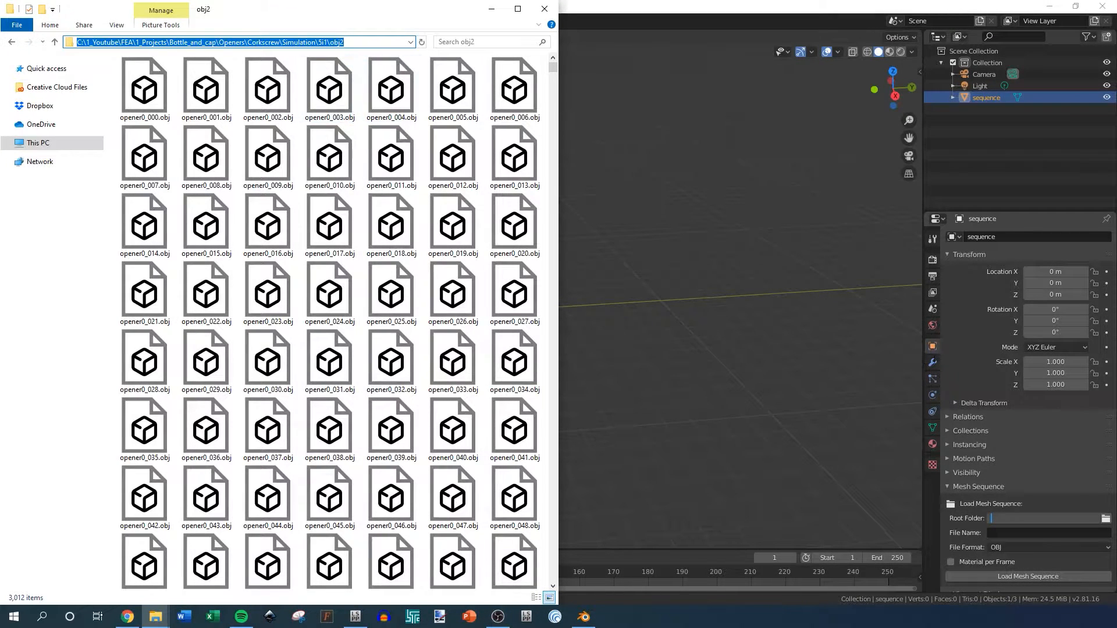
text(C:\1_Youtube\FEA\1_Projects\Bottle_and_cap\Openers\Corkscrew\Simulation\5i1\obj2)
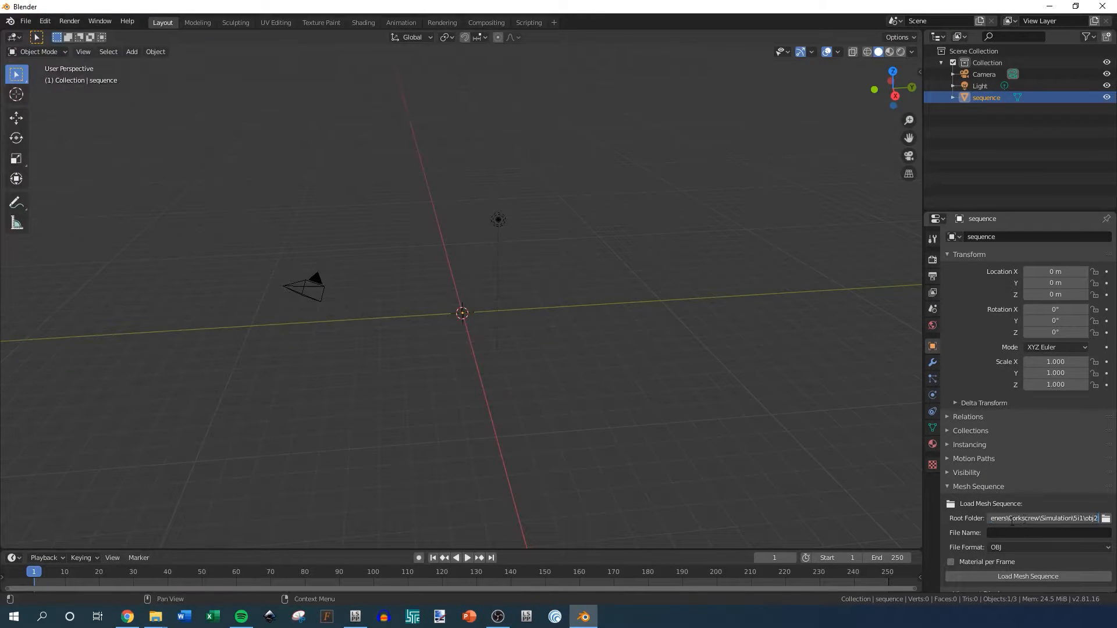
key(Return)
- Copy the name prefix opener0 from the first OBJ file in the obj2 folder in File Explorer
click(1002, 532)
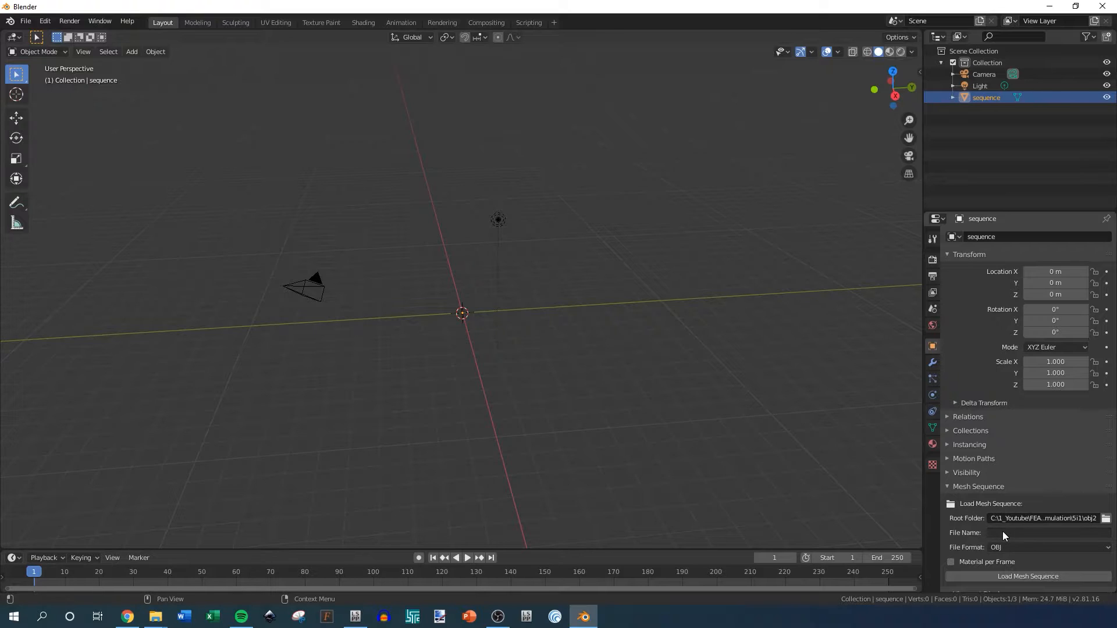
mouse_move(155, 616)
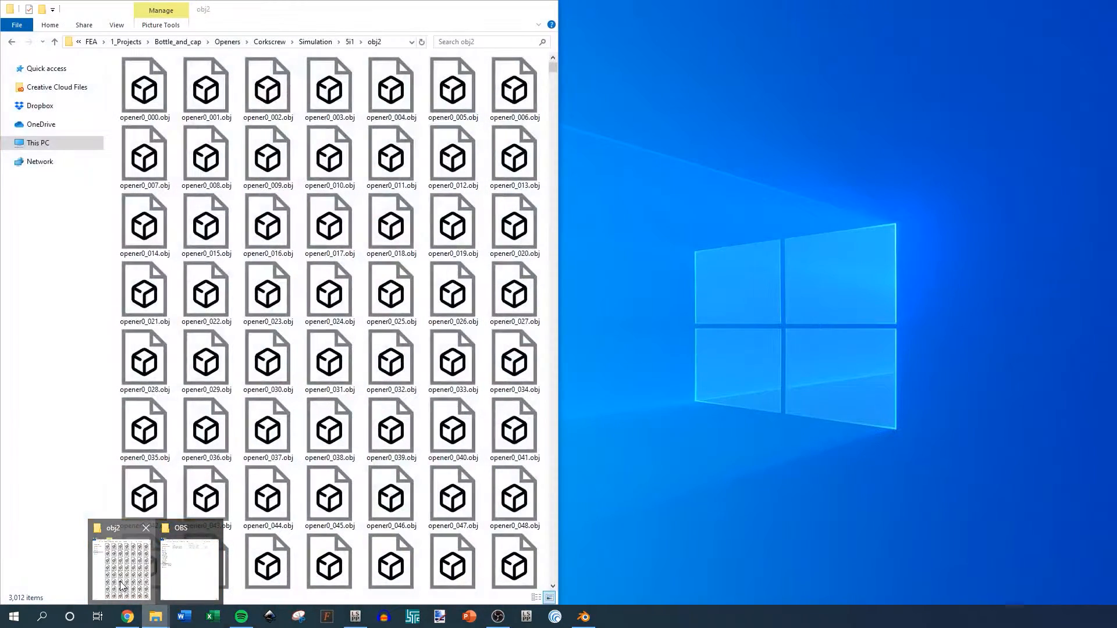
click(122, 585)
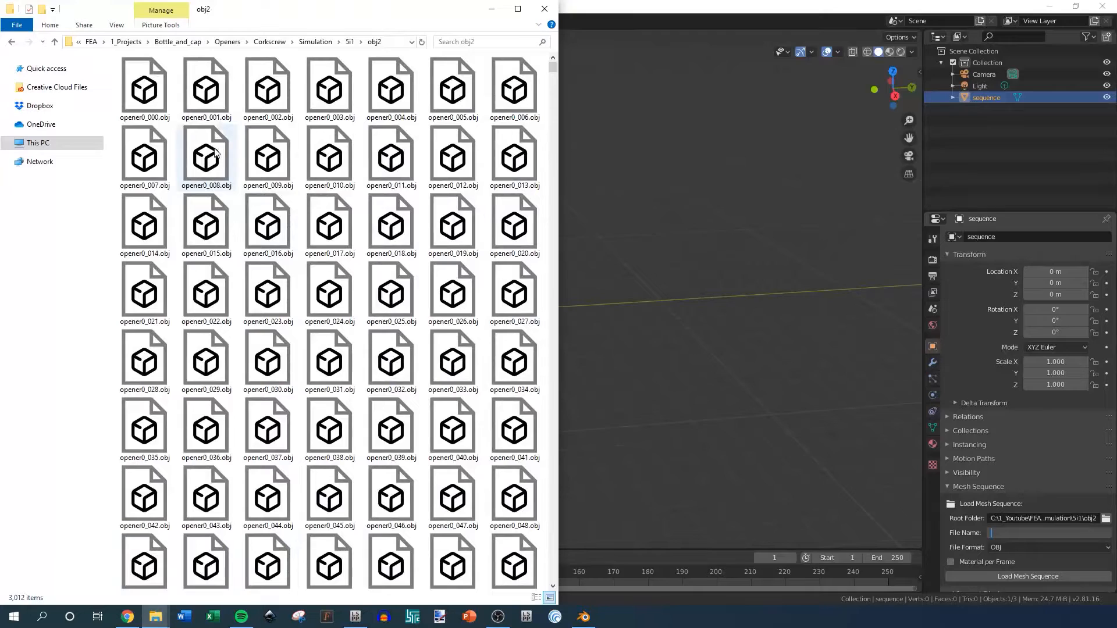
click(133, 121)
click(124, 118)
click(119, 118)
drag(120, 118, 146, 118)
key(ctrl+c)
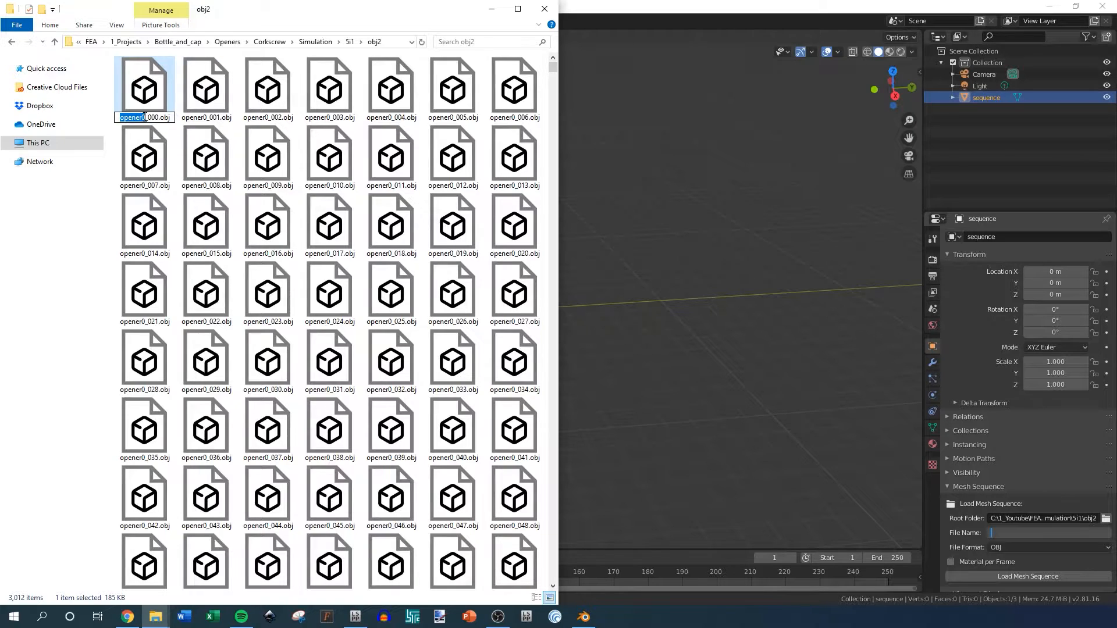
click(165, 143)
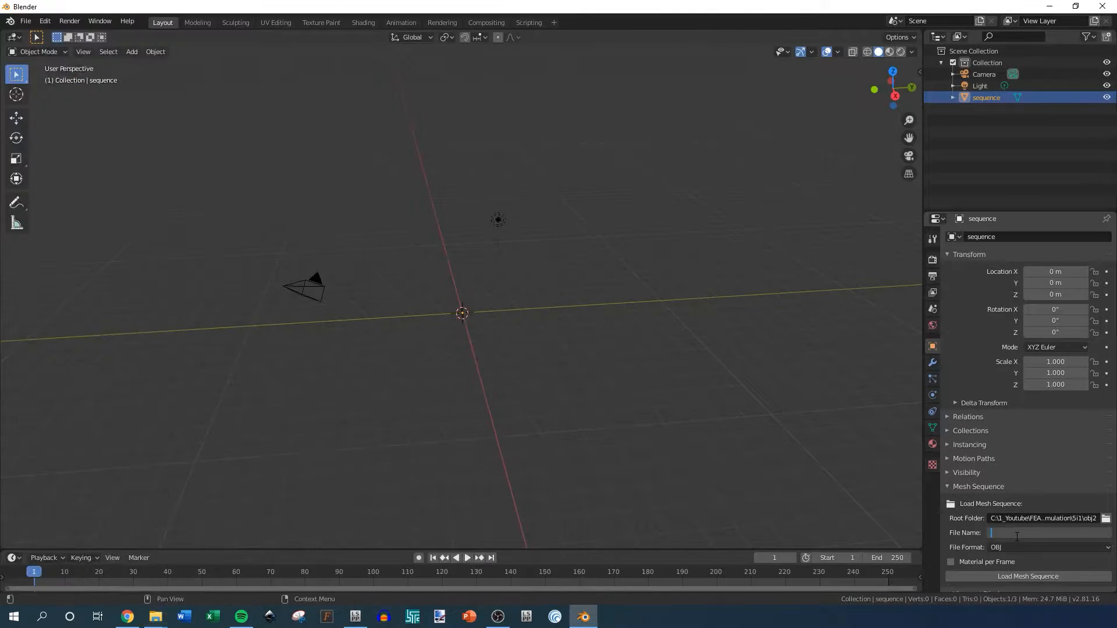
- Set the mesh sequence's file name to opener0 in Blender and load the sequence
key(ctrl+v)
key(Return)
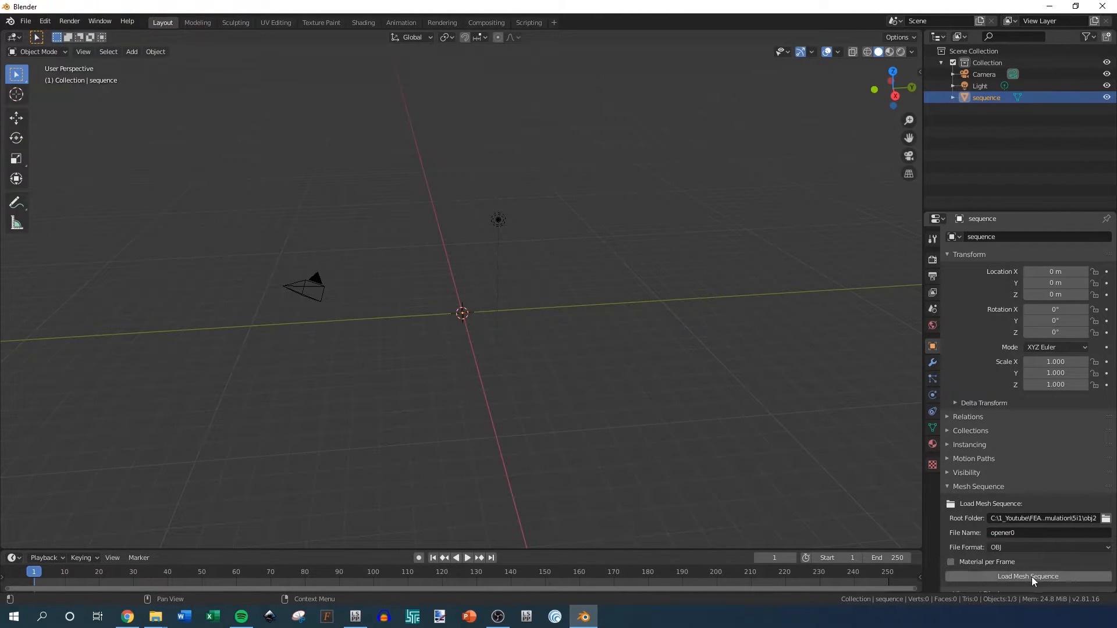
click(1000, 578)
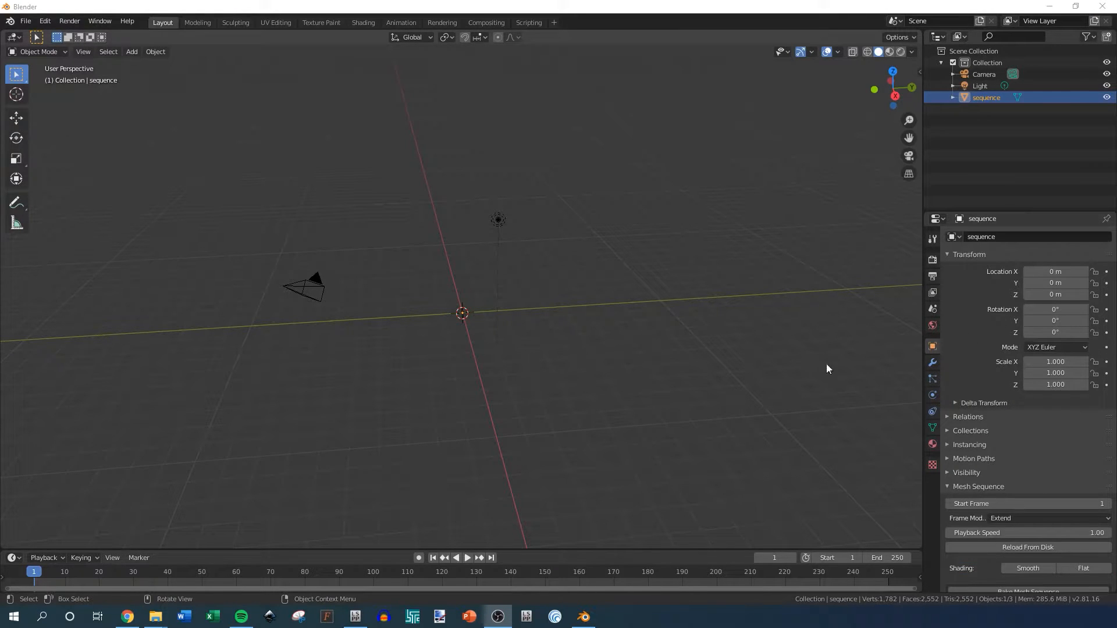
- Examine the loaded opener part's size and location in the scene compared with the origin, camera and light
middle_drag(541, 264, 556, 282)
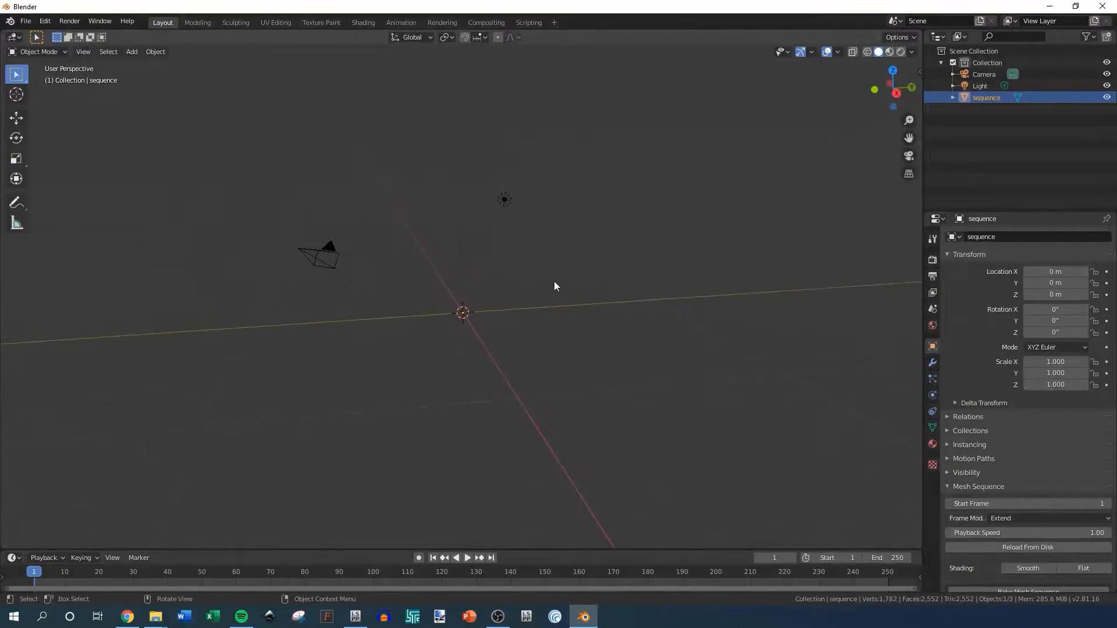
middle_drag(498, 250, 546, 285)
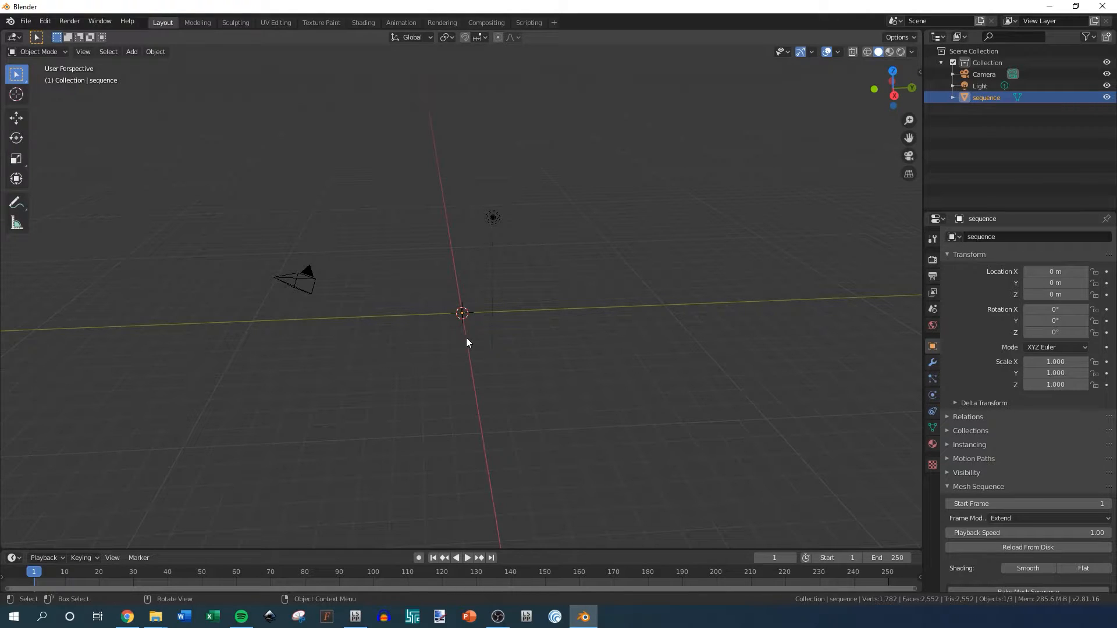
mouse_move(502, 342)
middle_down()
mouse_move(512, 334)
mouse_move(513, 345)
middle_up()
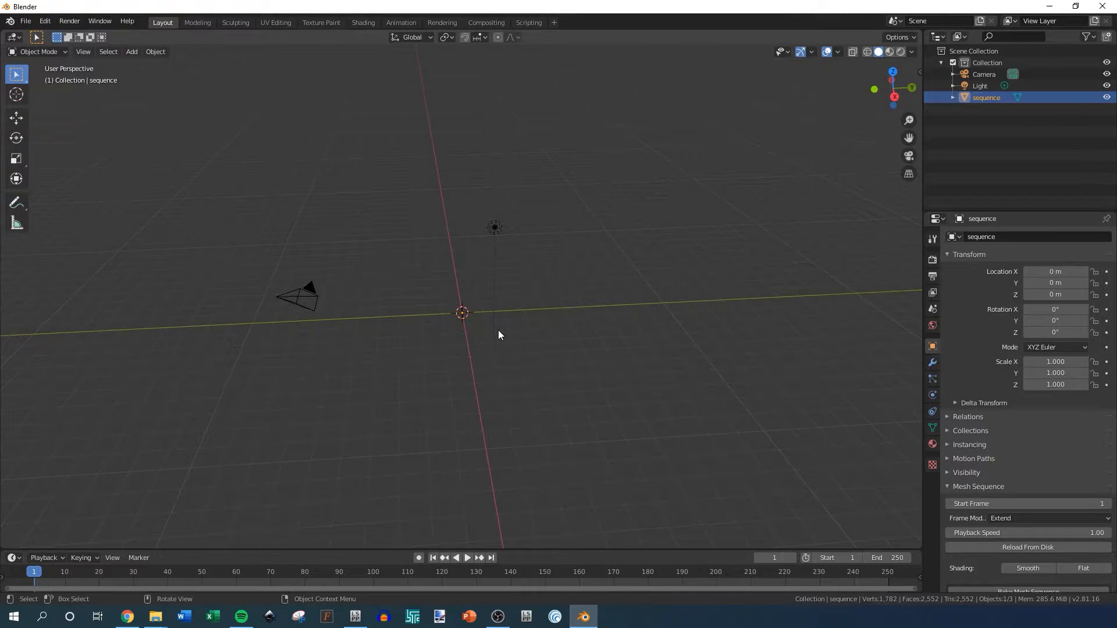
scroll(462, 319, down, 8)
scroll(461, 313, down, 6)
scroll(461, 313, up, 3)
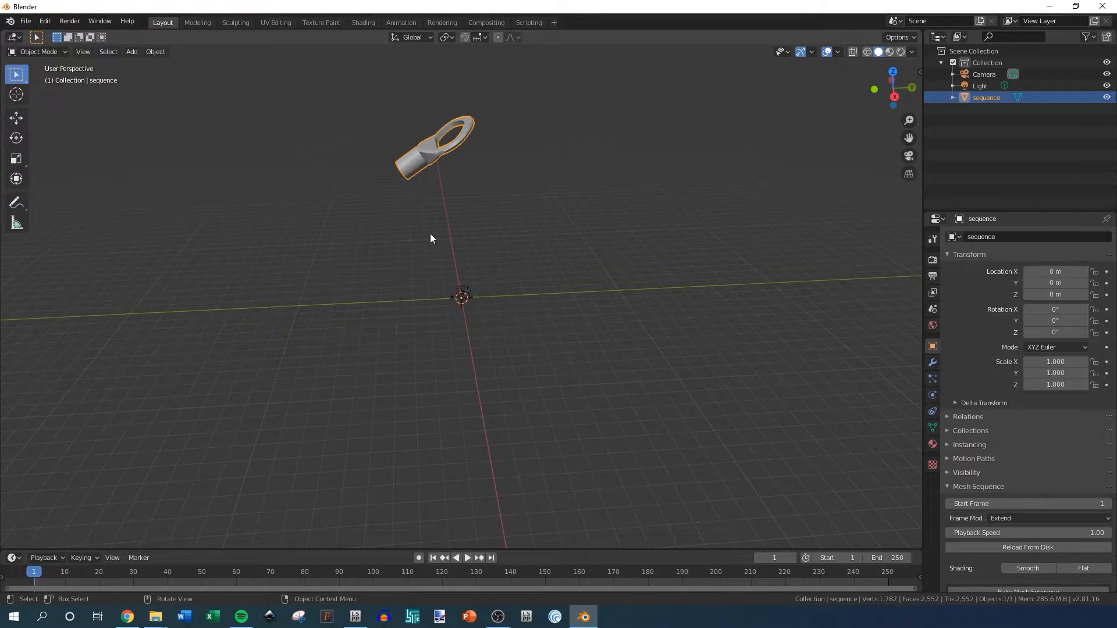
middle_drag(476, 220, 405, 219)
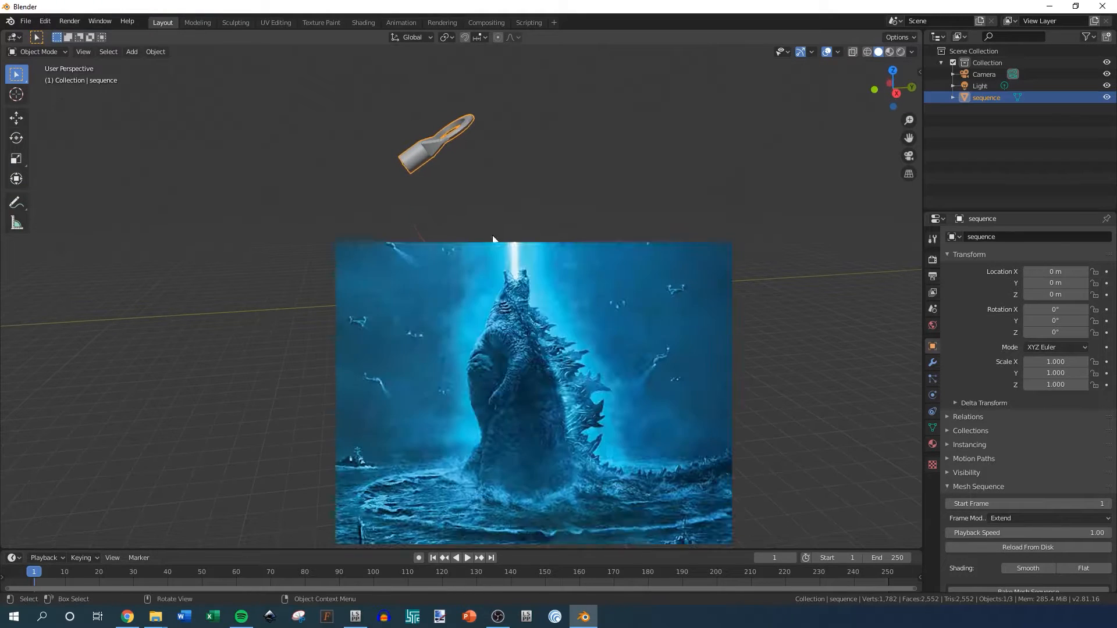
middle_drag(457, 163, 483, 205)
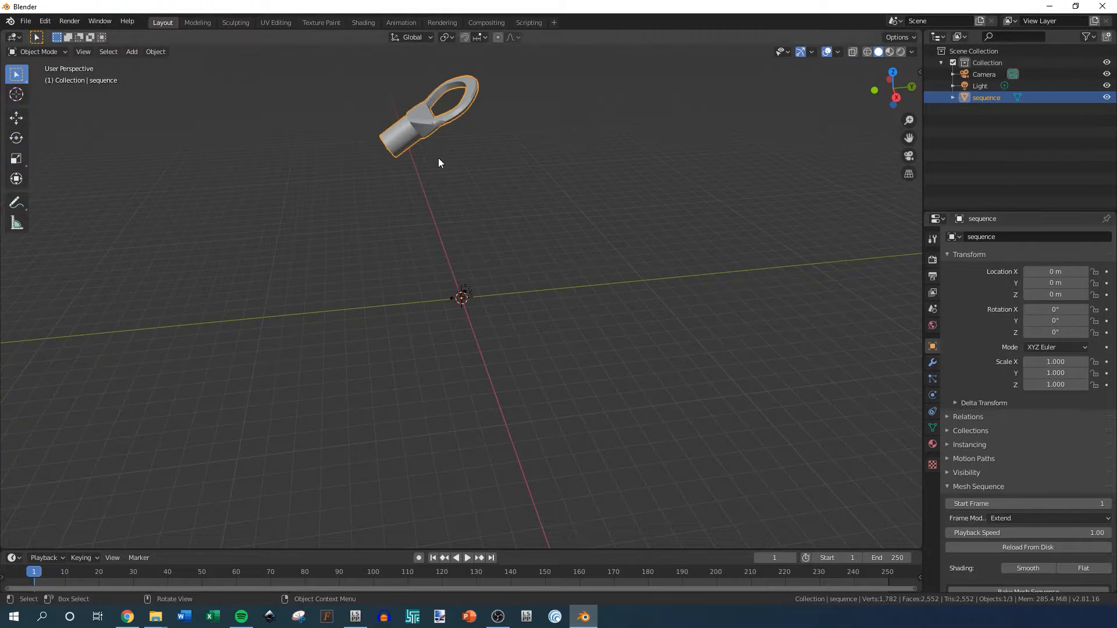
scroll(466, 313, up, 15)
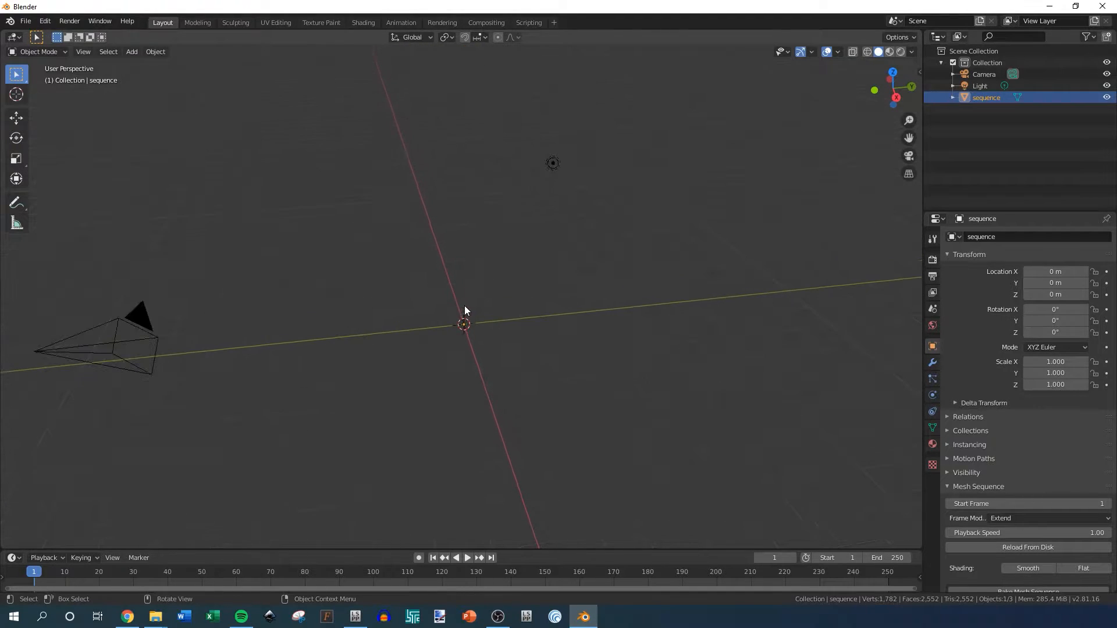
middle_drag(495, 316, 464, 286)
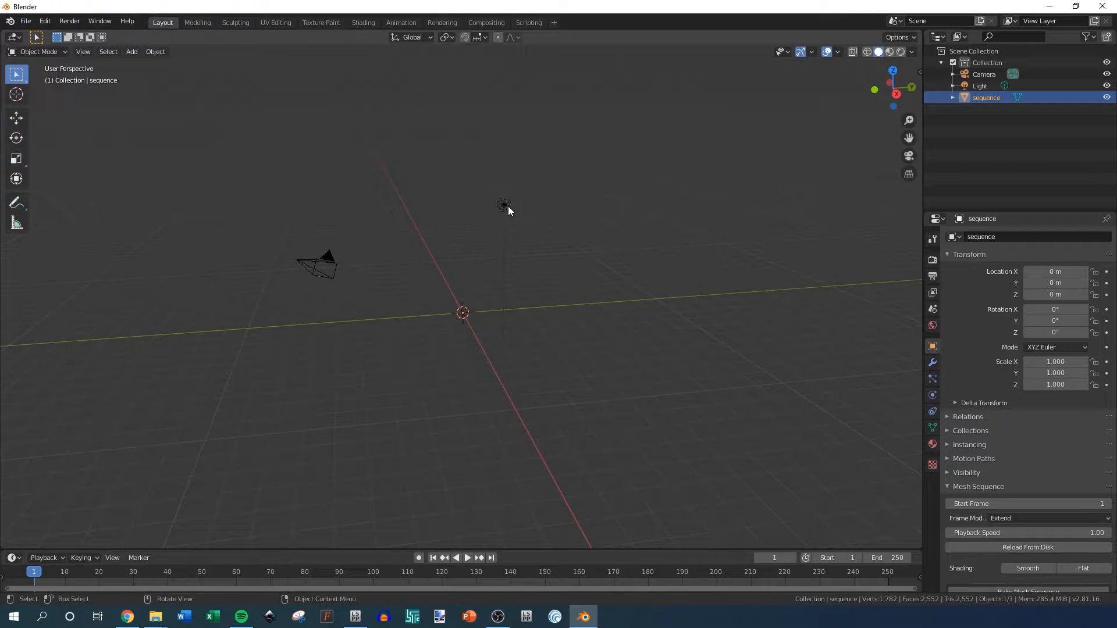
middle_drag(561, 306, 469, 134)
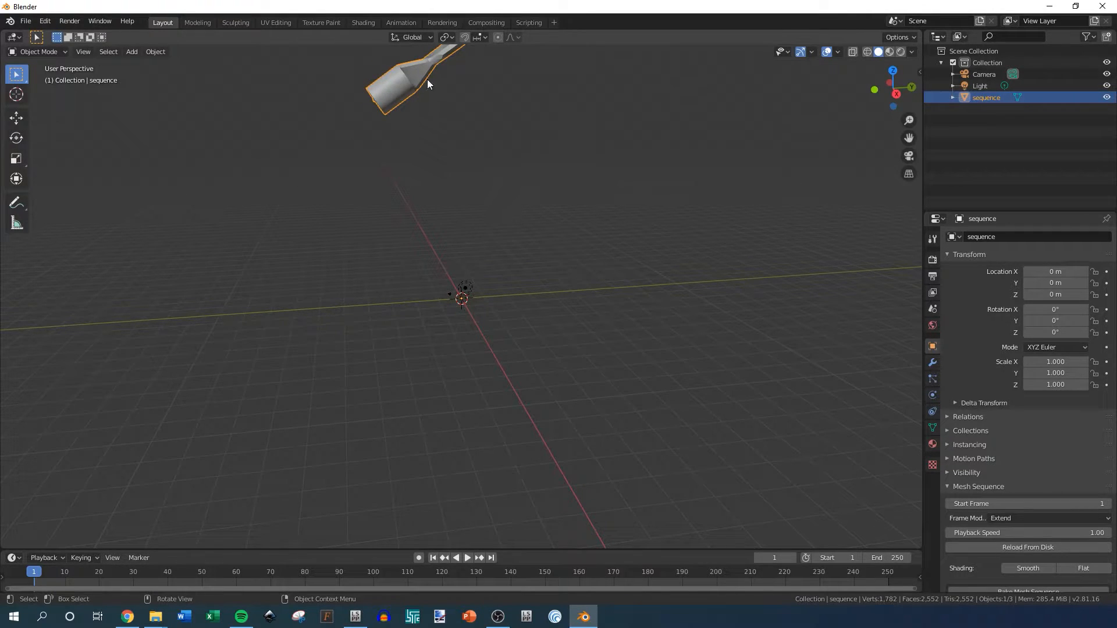
middle_drag(445, 287, 466, 320)
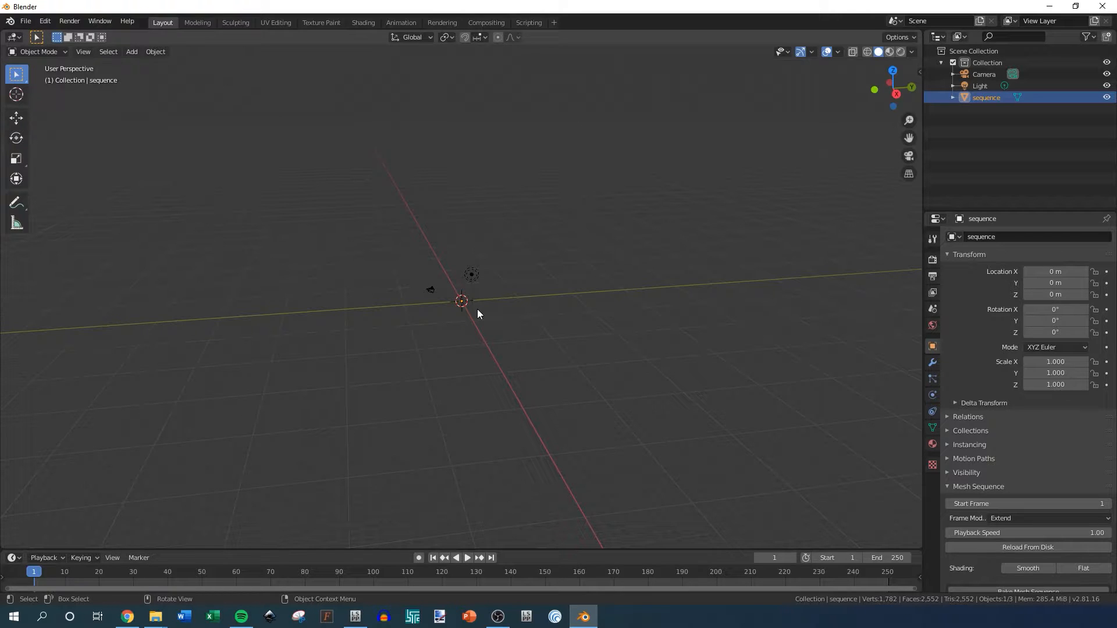
scroll(467, 304, down, 6)
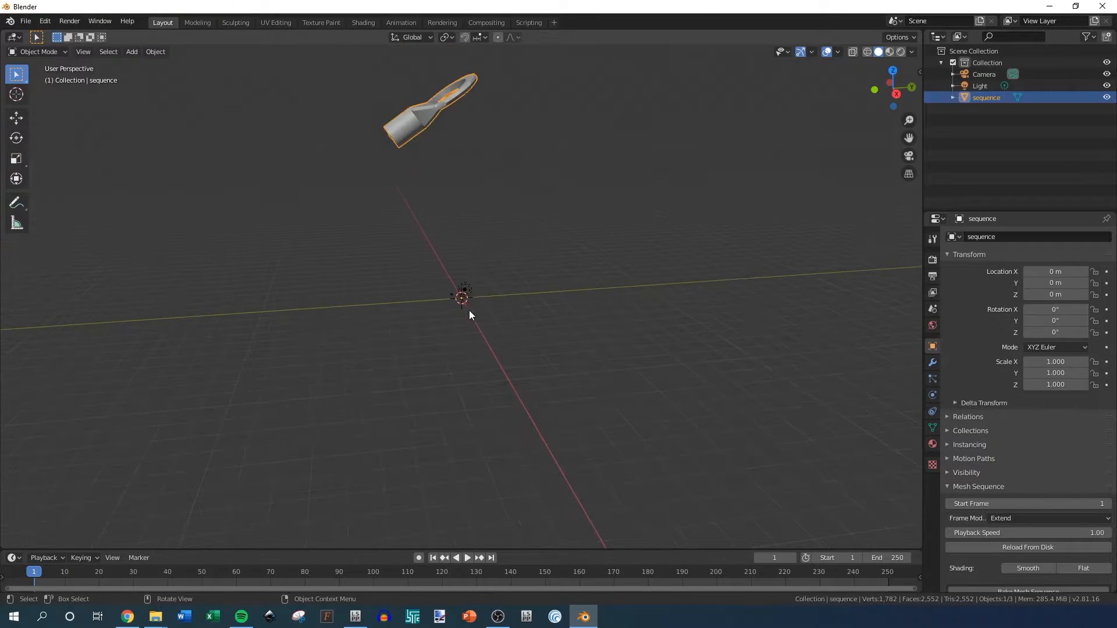
middle_drag(412, 197, 447, 204)
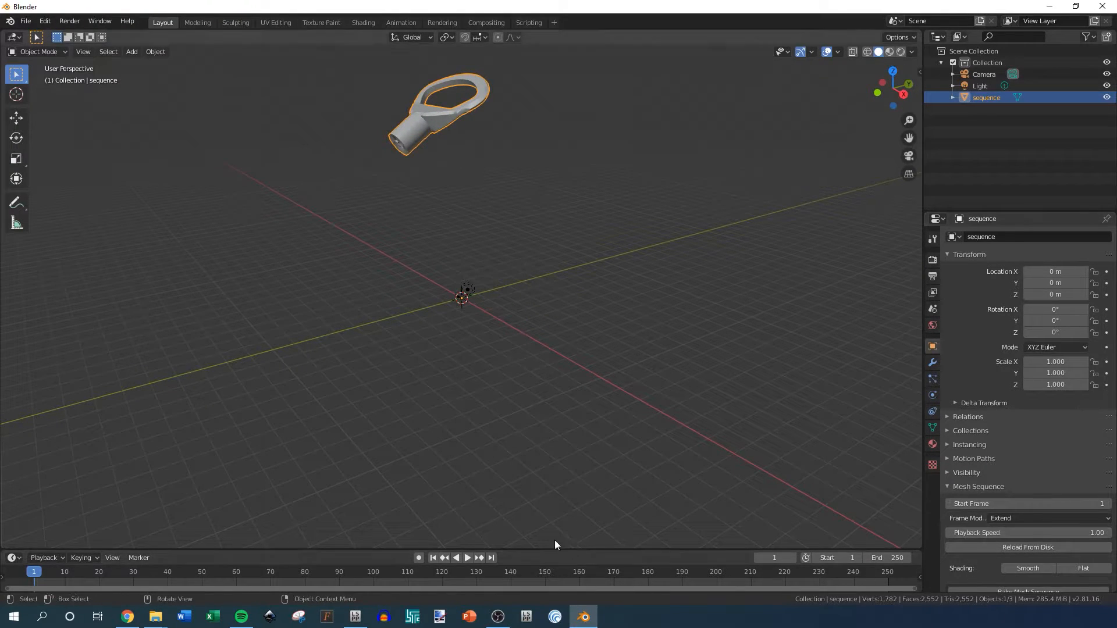
- Play the opener animation briefly, then set the timeline's end frame to 500
click(467, 557)
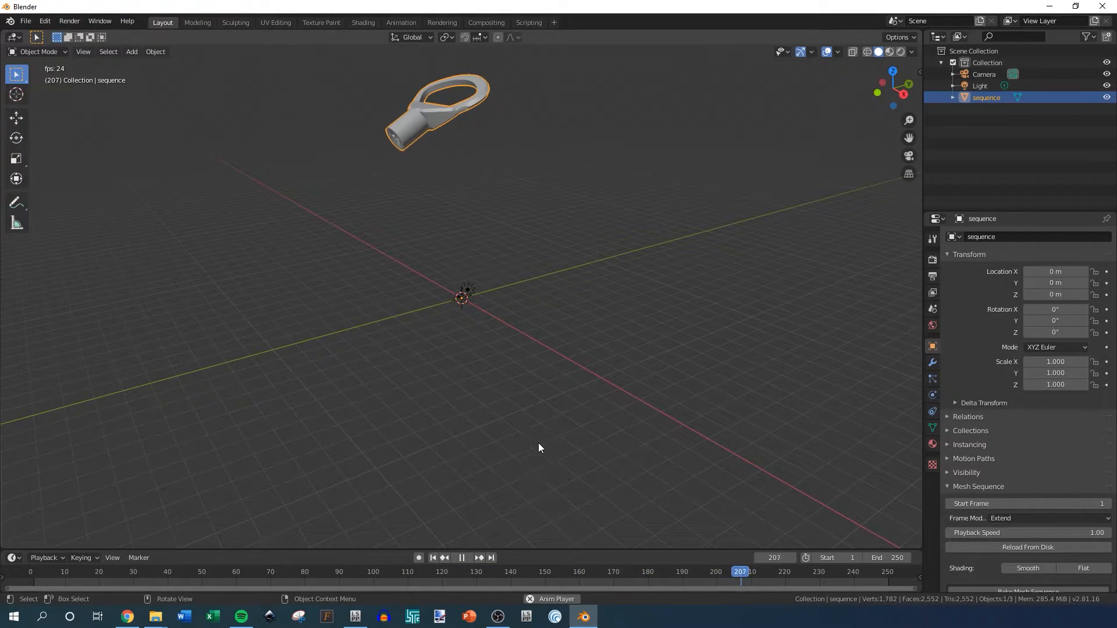
click(463, 558)
click(899, 558)
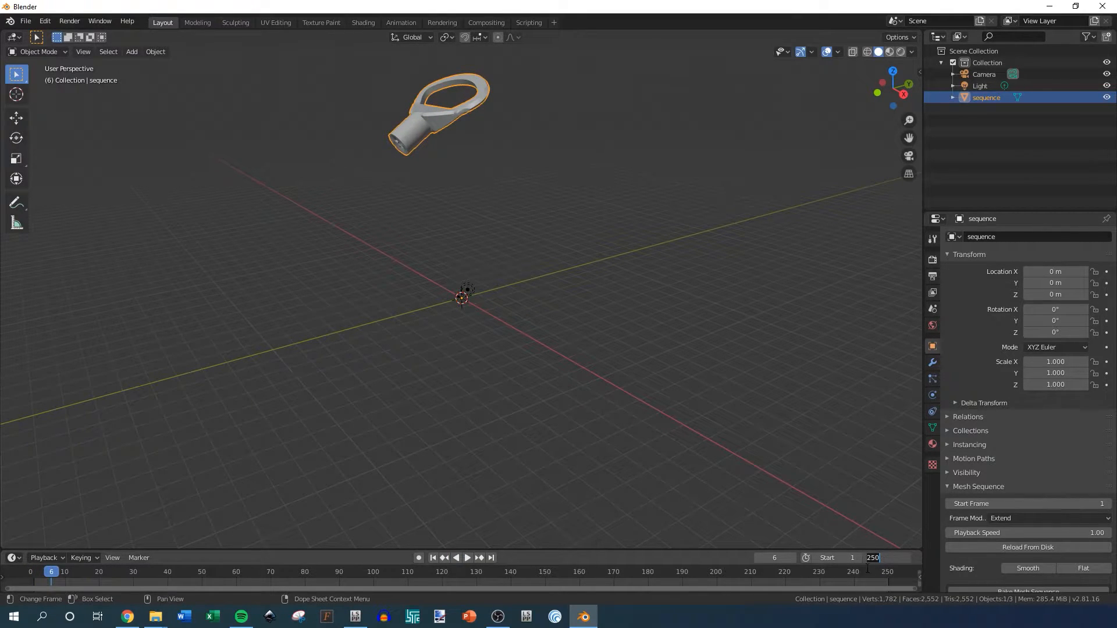
text(500)
key(Return)
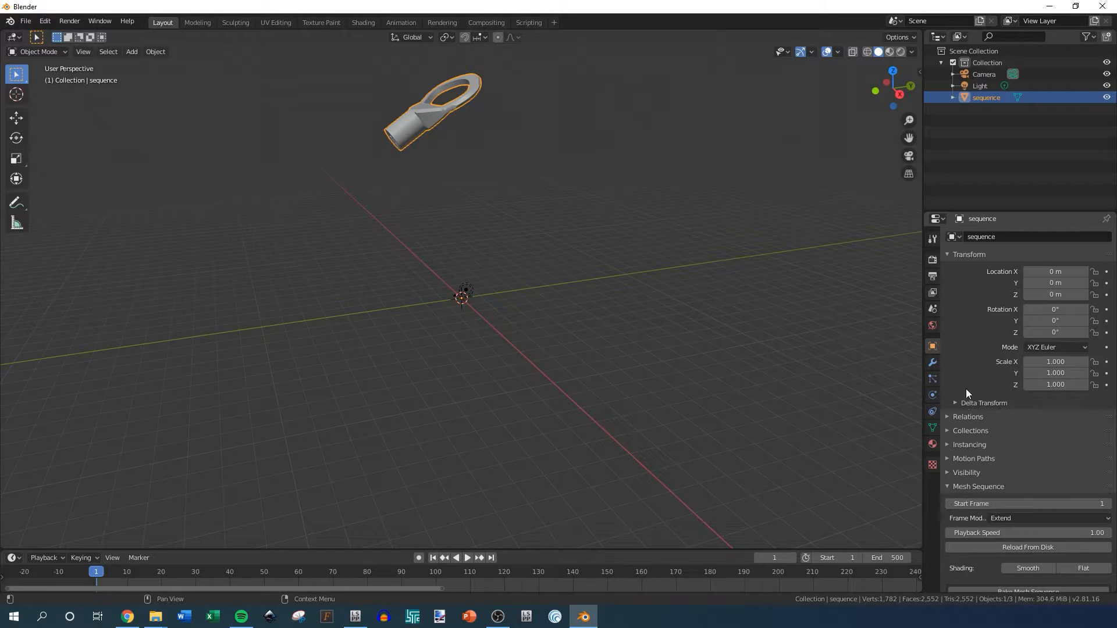
- Add a second Mesh Sequence object to the scene and show its object properties
click(933, 363)
click(933, 348)
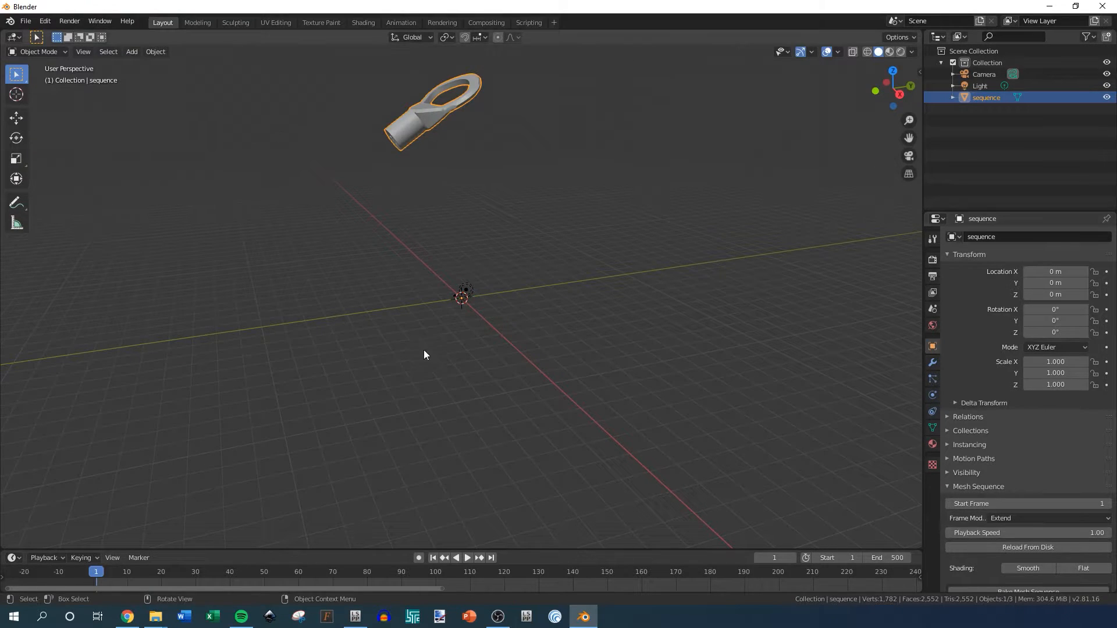
click(503, 227)
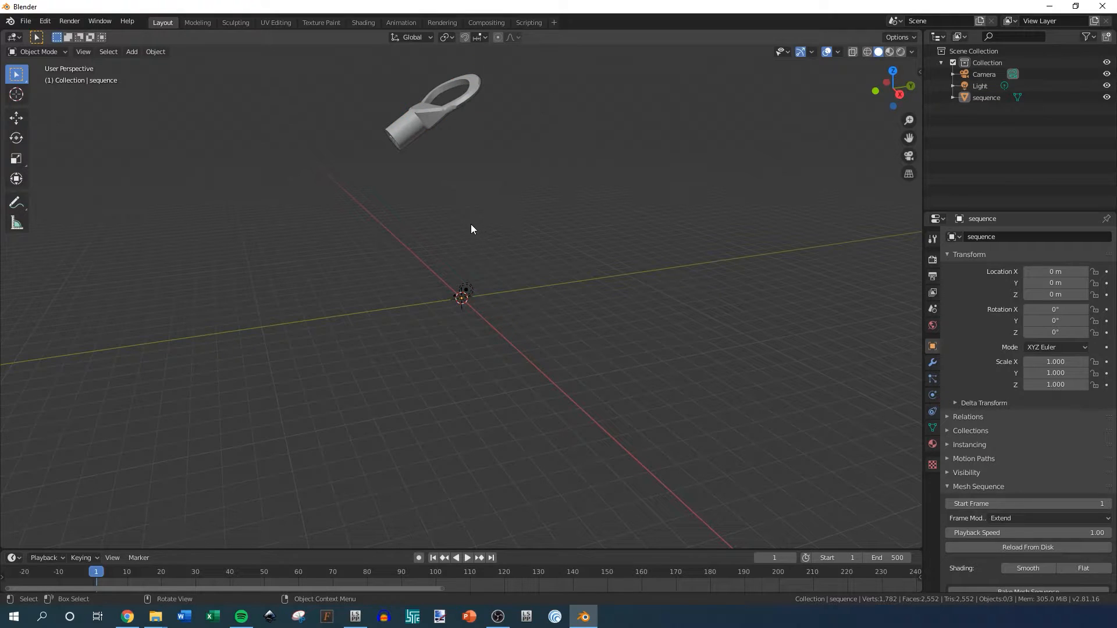
key(shift+a)
mouse_move(472, 228)
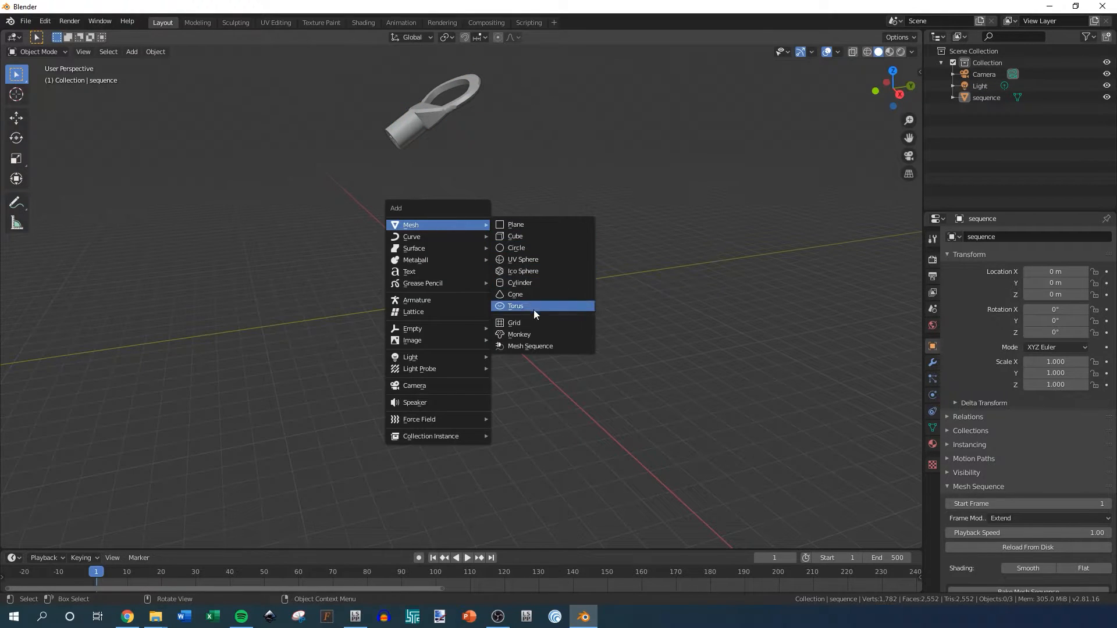
click(533, 348)
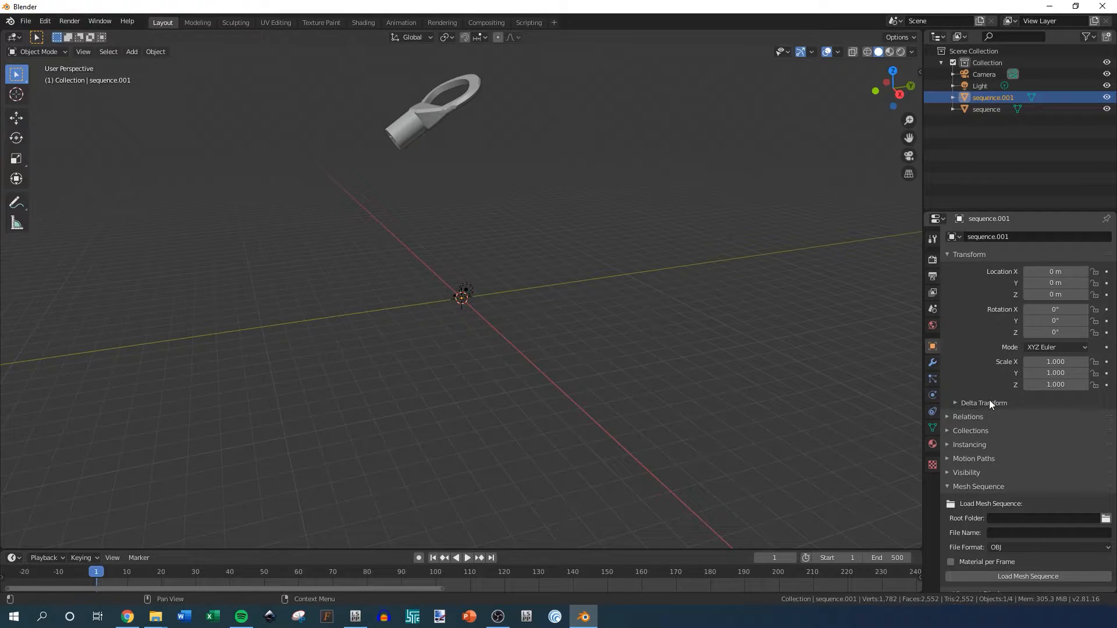
click(933, 443)
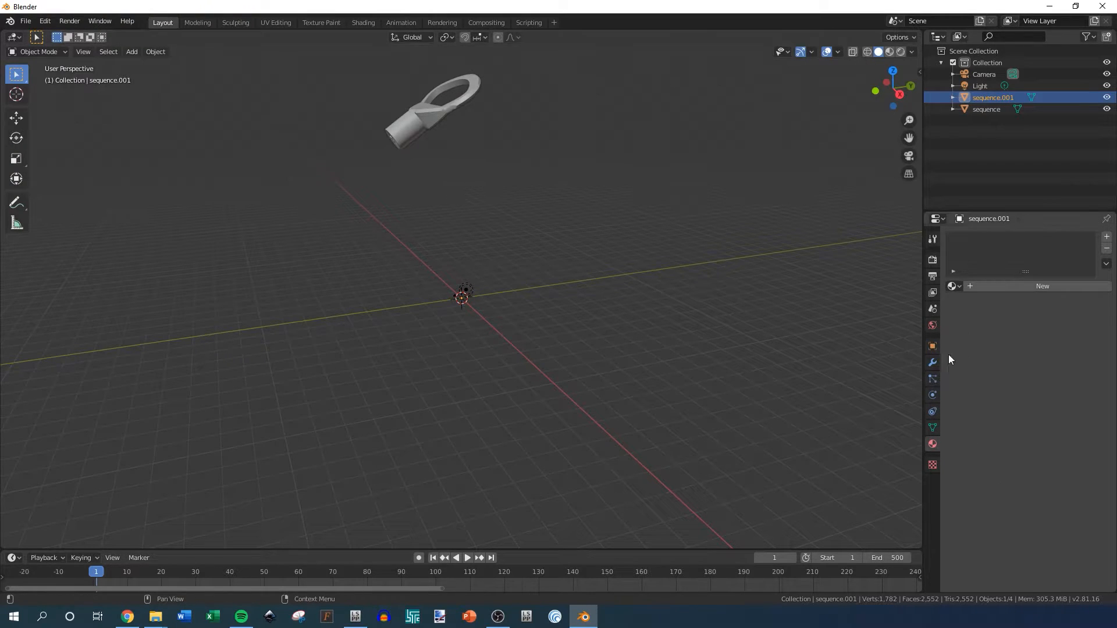
click(932, 346)
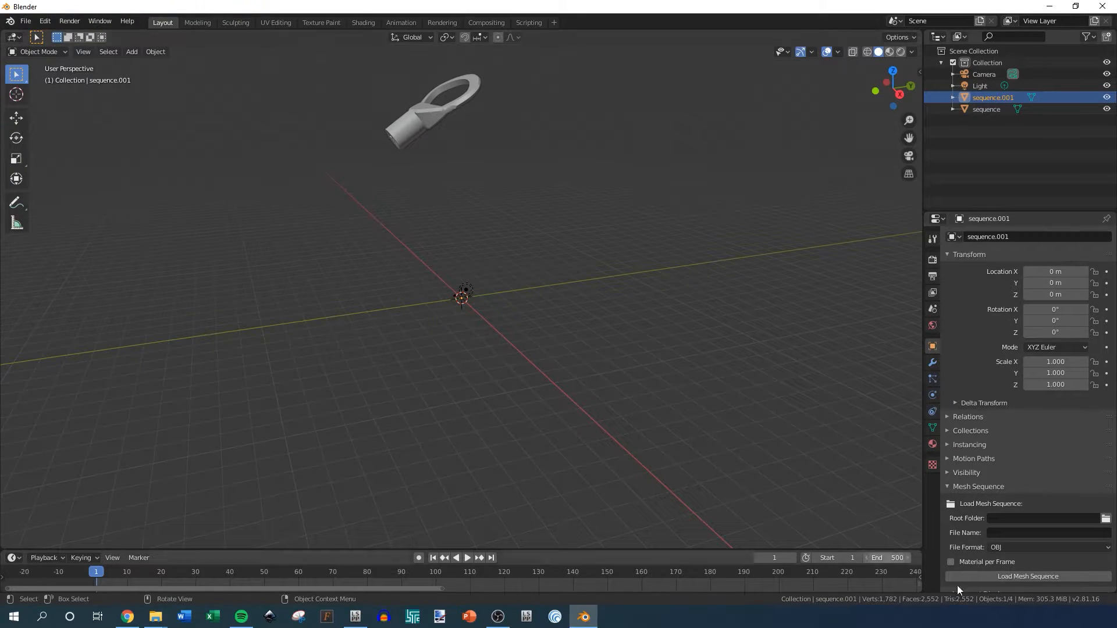
- Set the second mesh sequence's root folder to the obj2 folder path copied from File Explorer
click(1019, 519)
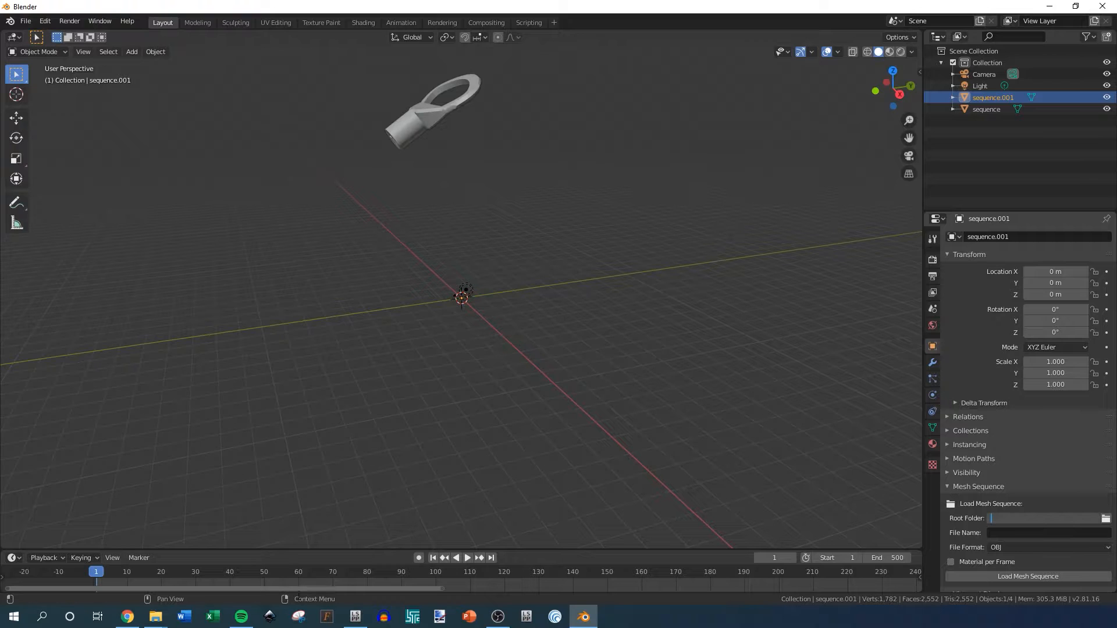
mouse_move(155, 617)
click(121, 560)
click(398, 42)
key(ctrl+c)
click(1040, 520)
key(ctrl+v)
- Set the second mesh sequence's file name to opener1 and load the sequence
click(1026, 532)
click(1024, 532)
text(opener)
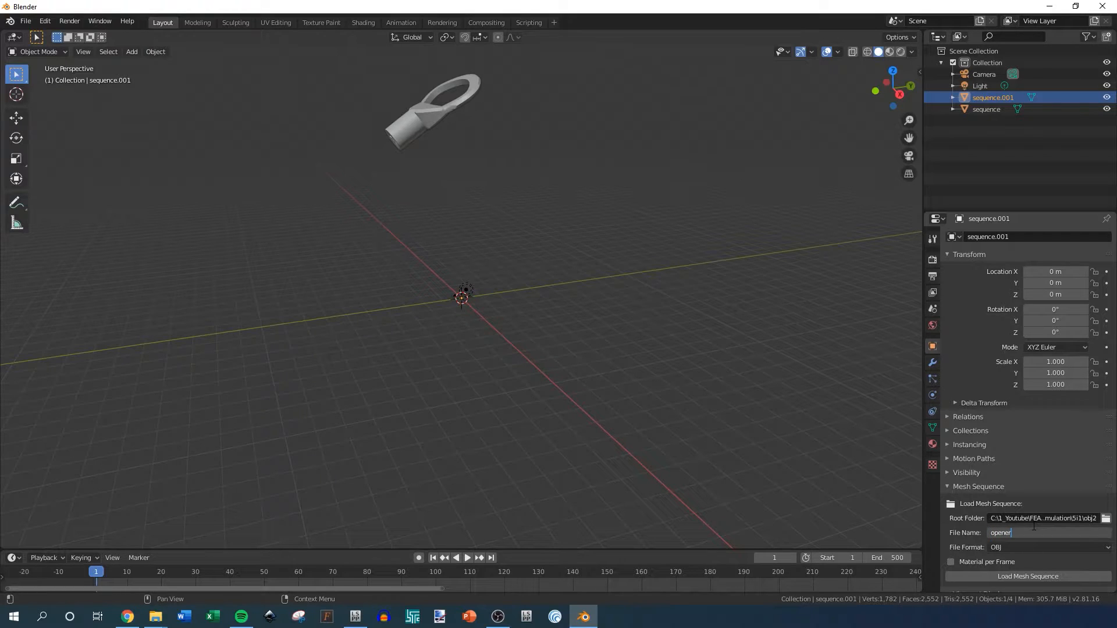
text(1)
key(Return)
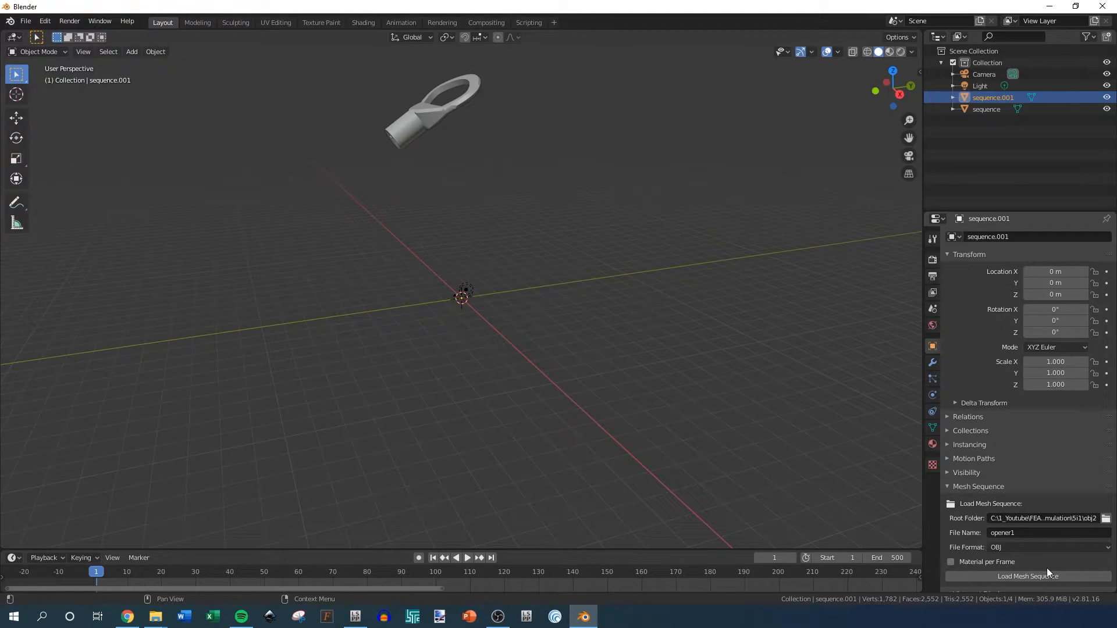
click(1018, 575)
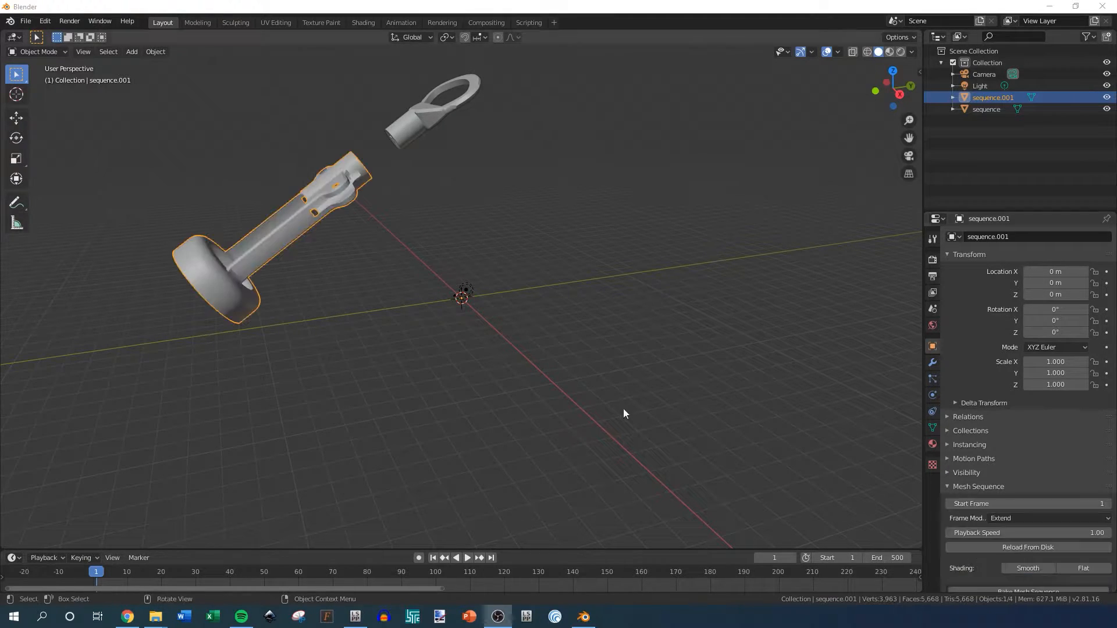
- Check which part each sequence holds by selecting both in turn and hiding and unhiding sequence.001
click(987, 110)
click(990, 98)
click(435, 117)
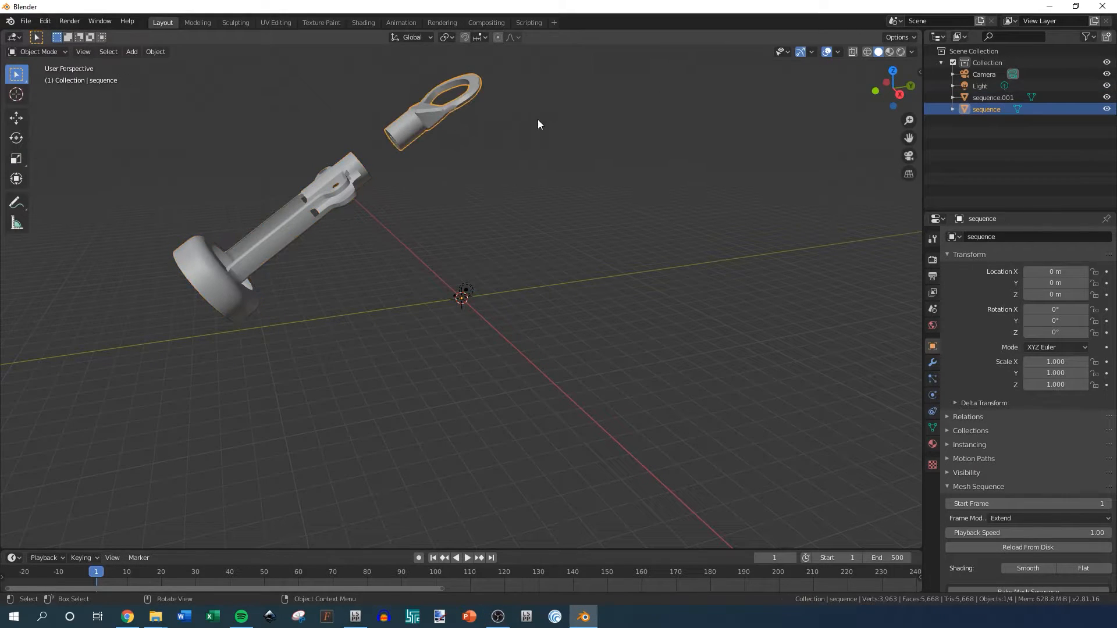
click(336, 173)
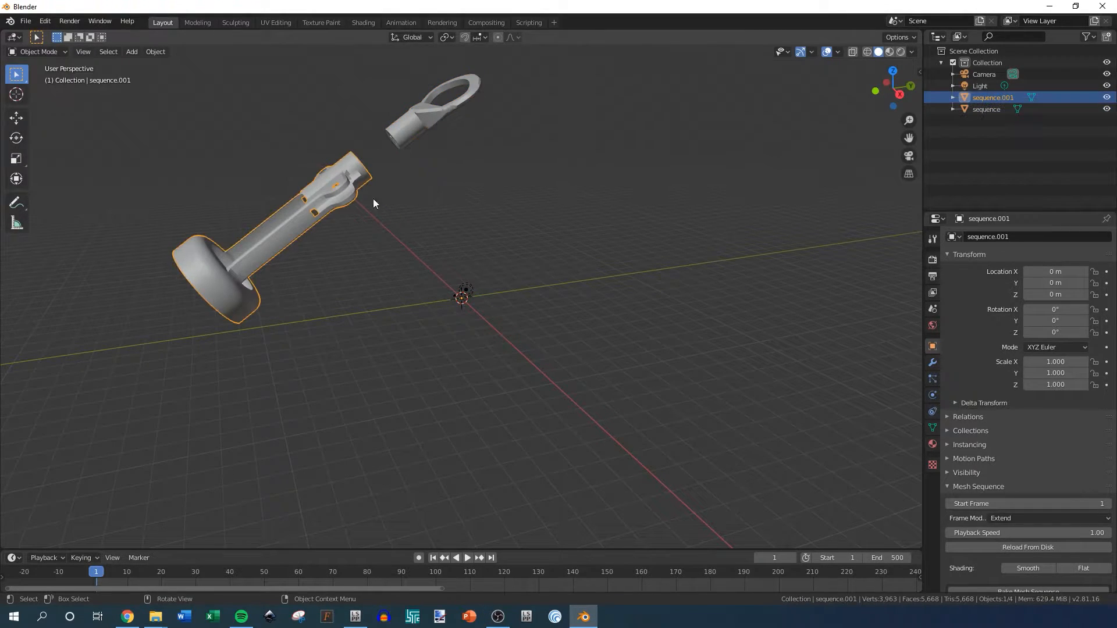
click(1107, 98)
click(1107, 98)
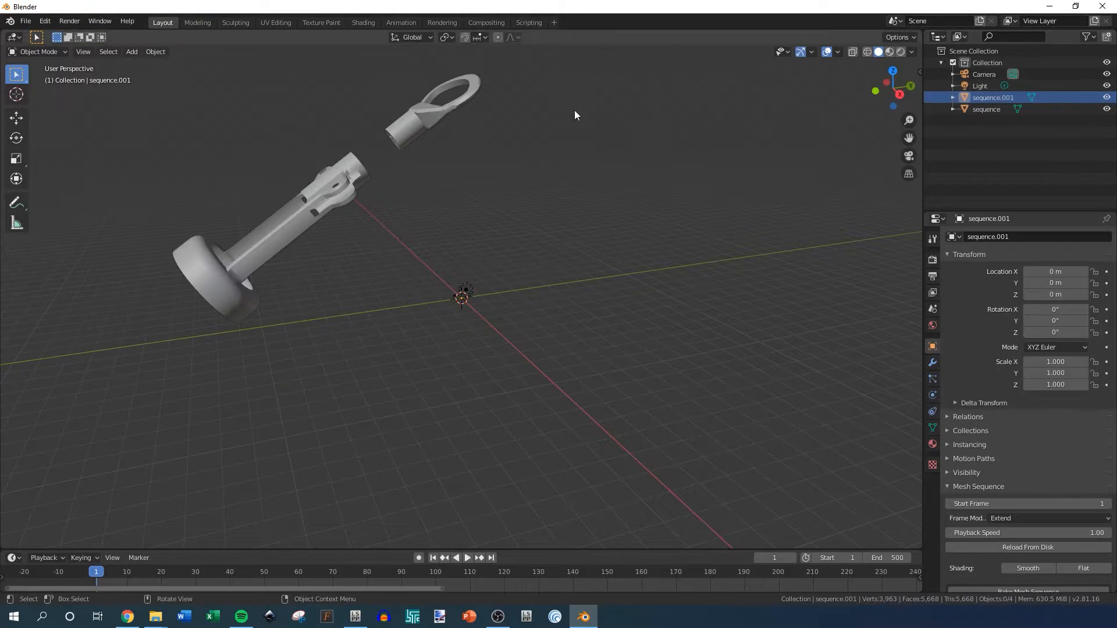
middle_drag(457, 208, 500, 320)
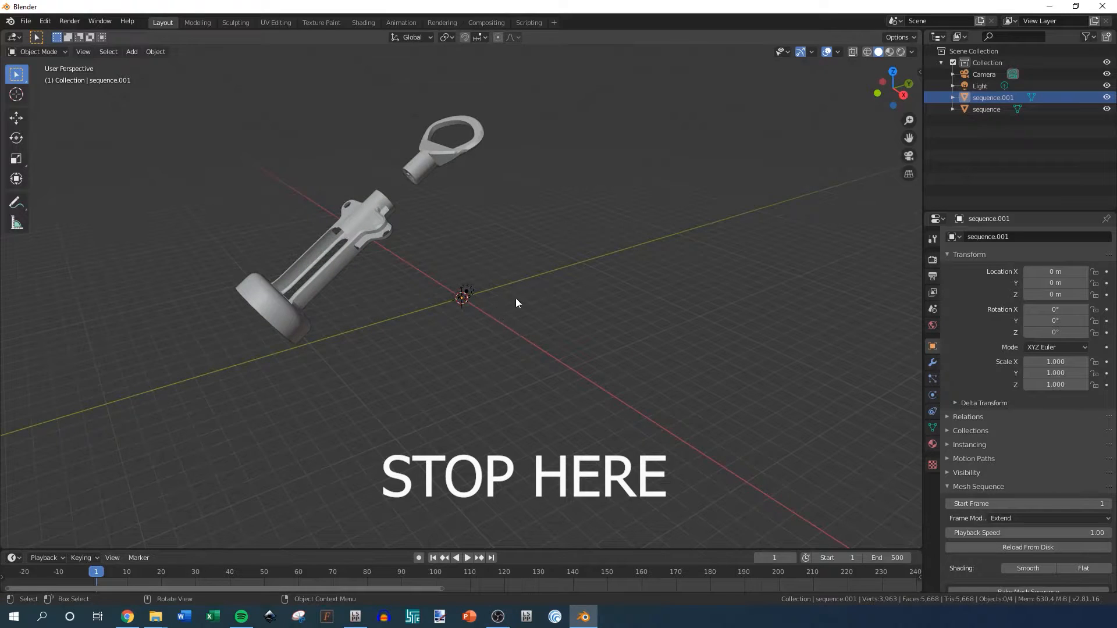
middle_drag(509, 267, 460, 256)
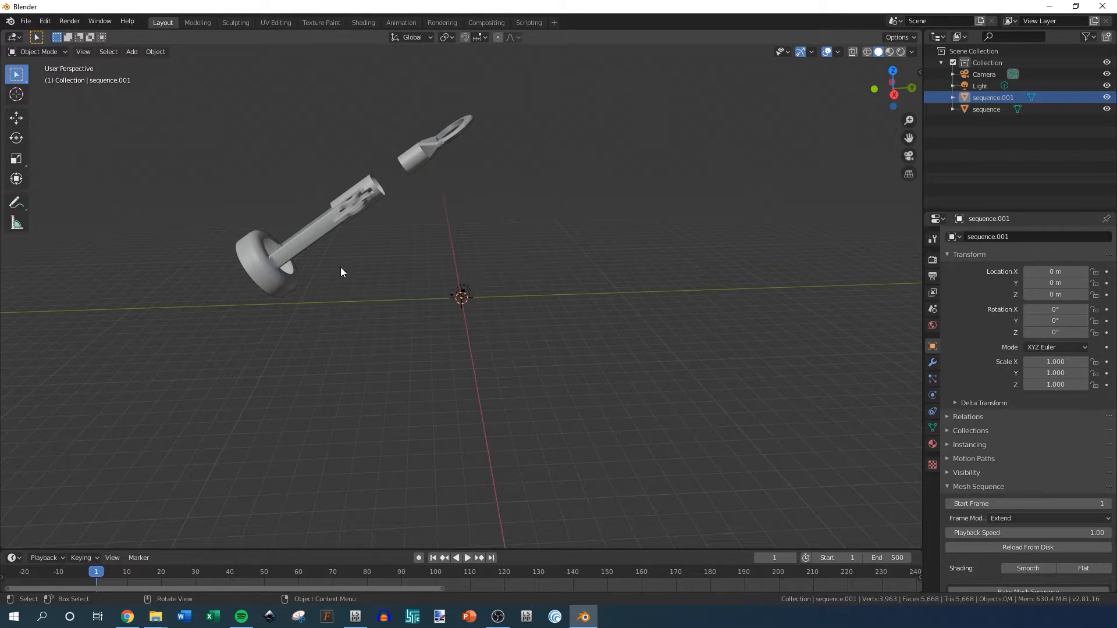
scroll(465, 299, up, 8)
scroll(398, 297, down, 3)
middle_drag(380, 289, 414, 285)
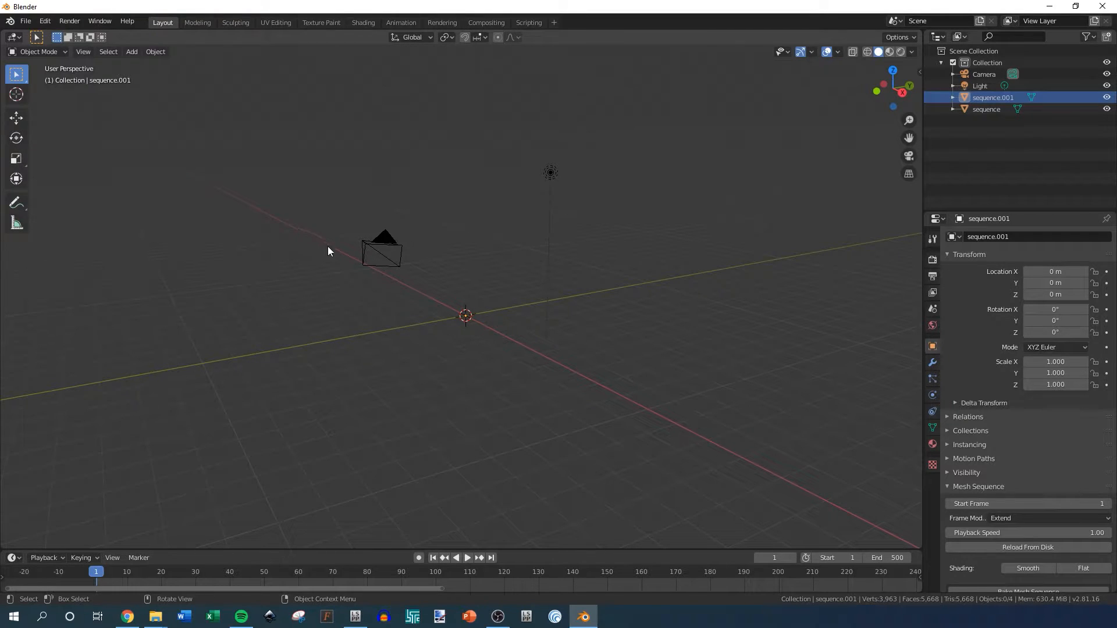
middle_drag(474, 302, 495, 332)
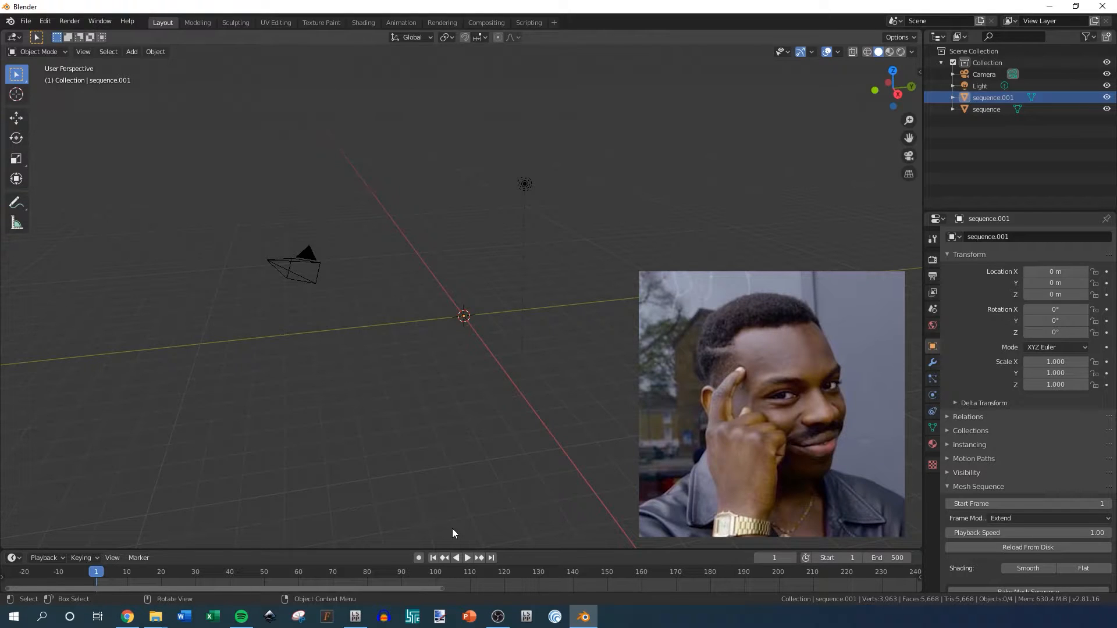
middle_drag(465, 350, 504, 355)
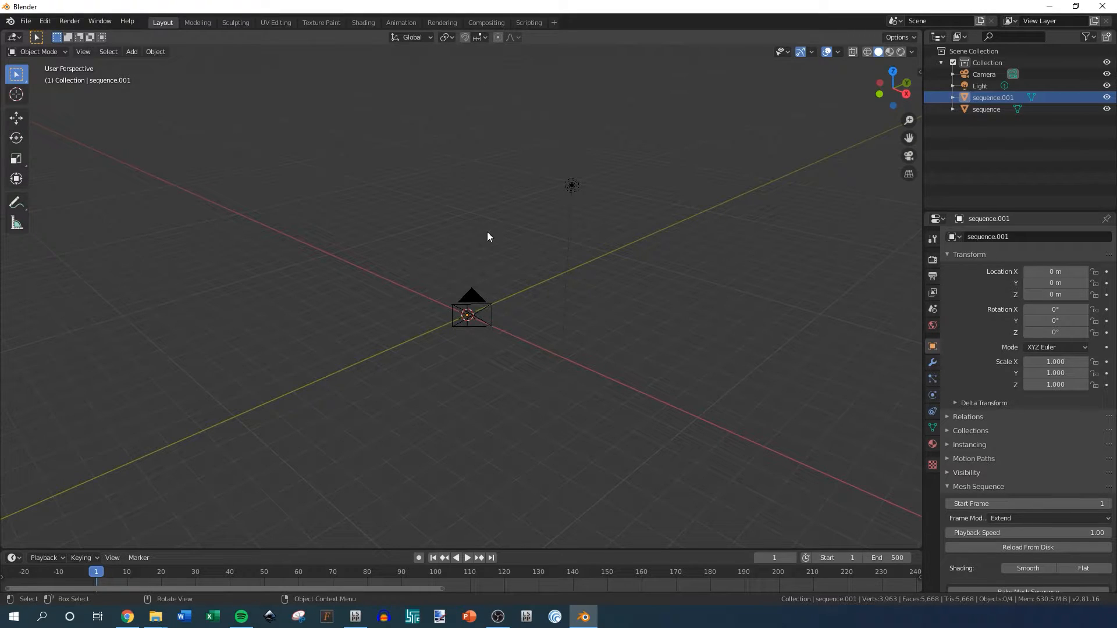
middle_drag(478, 250, 474, 263)
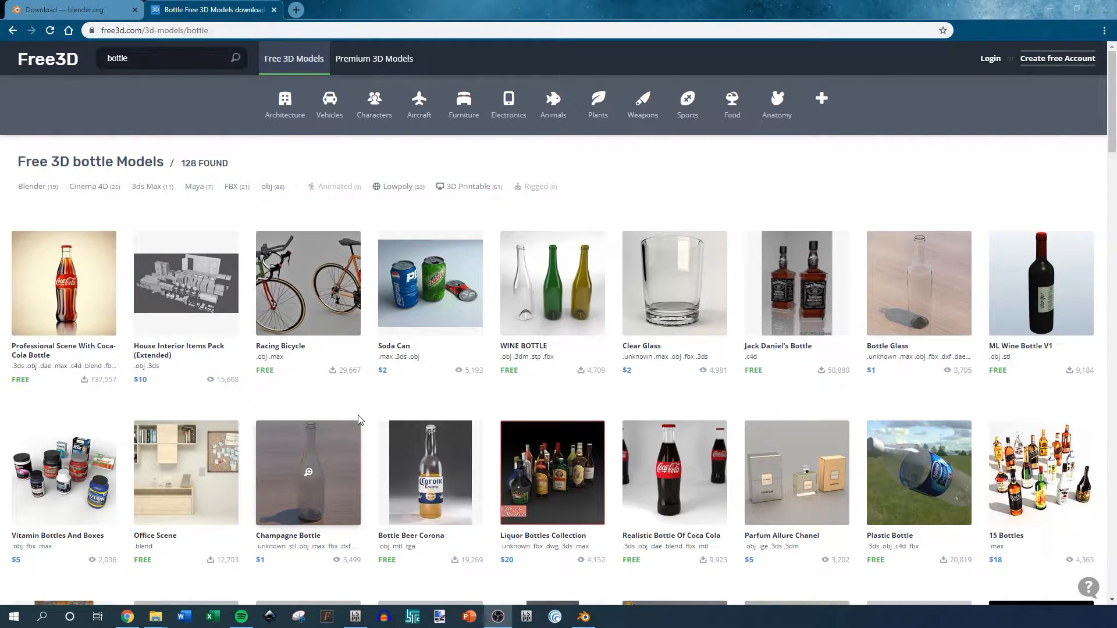
- Browse Free3D's bottle models in the web browser and open the free Coca Cola Bottle model in .blend format
scroll(576, 273, down, 4)
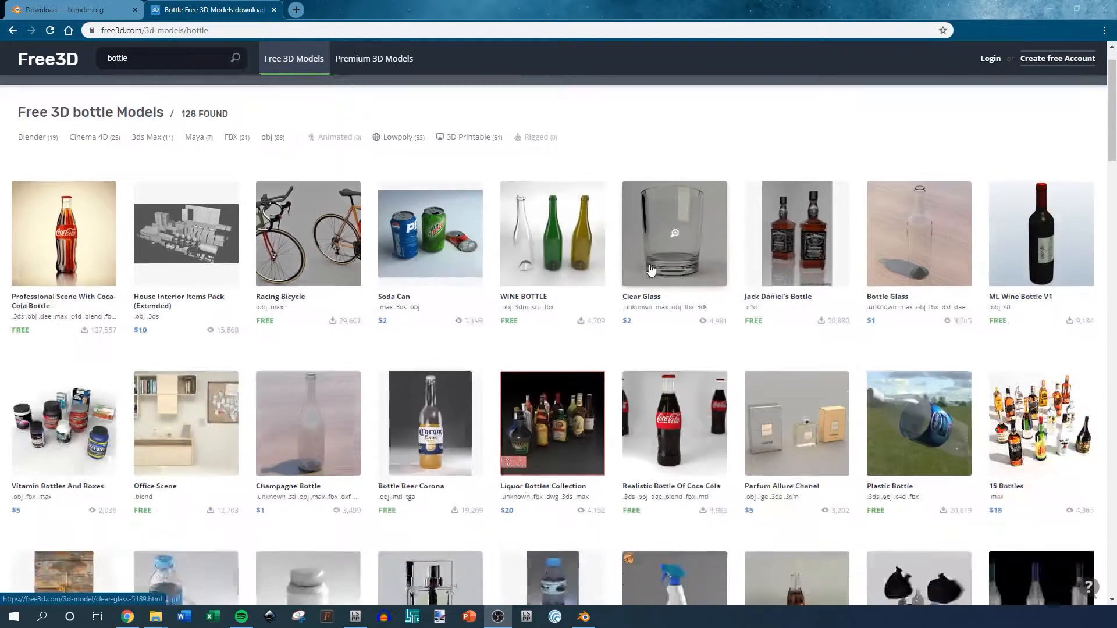
scroll(407, 177, down, 1)
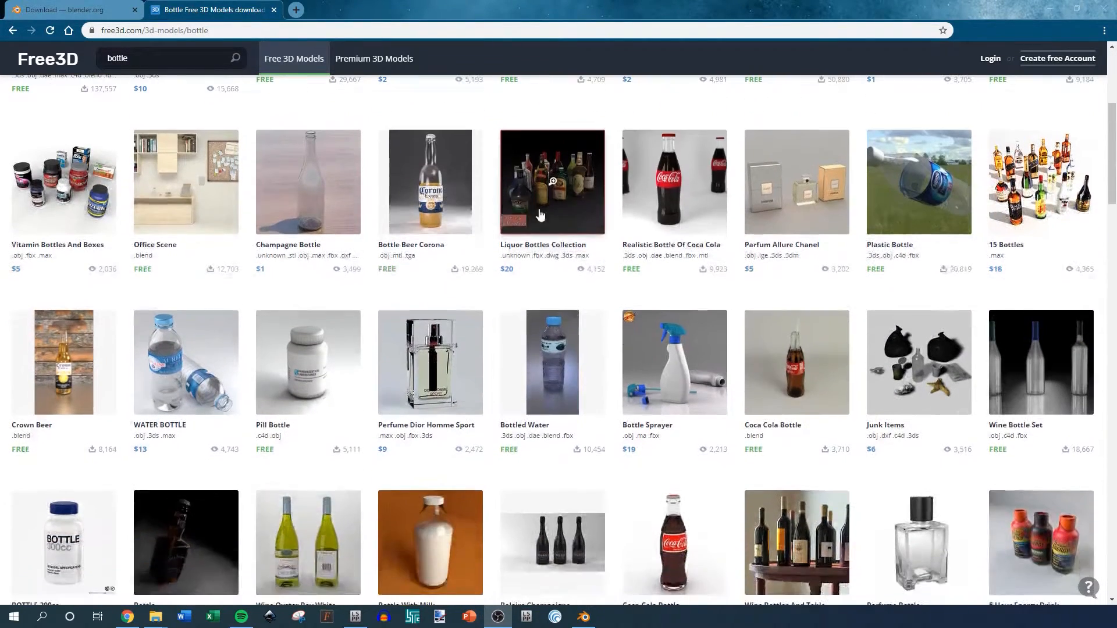
click(761, 397)
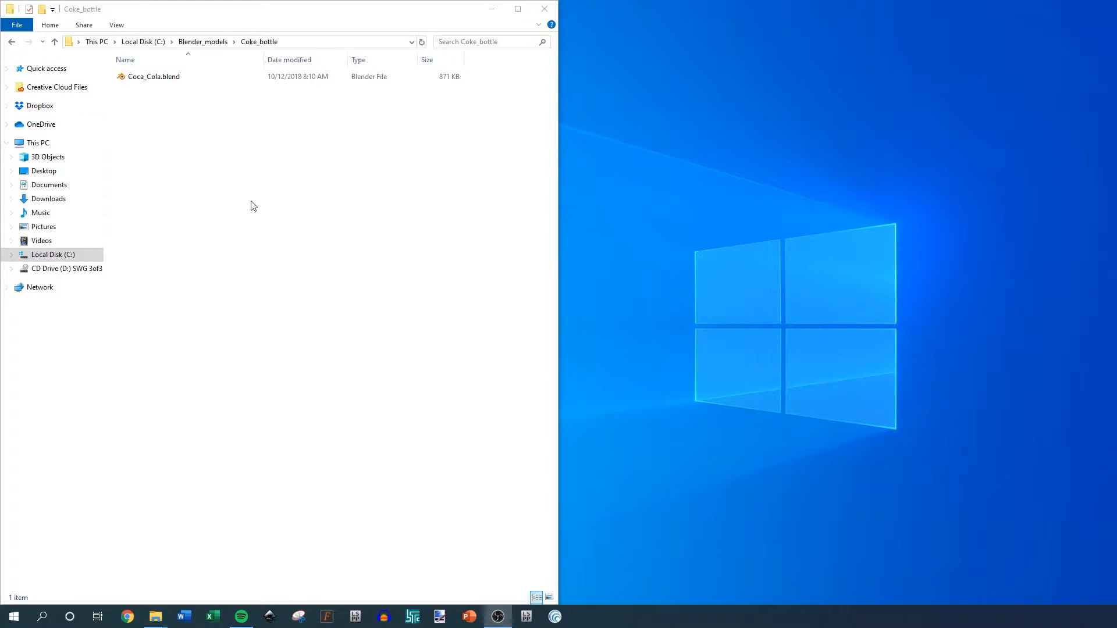
- Open Coca_Cola.blend from the Coke_bottle folder in Blender and examine the bottle, backdrop floor, area lights and camera from several angles
double_click(171, 82)
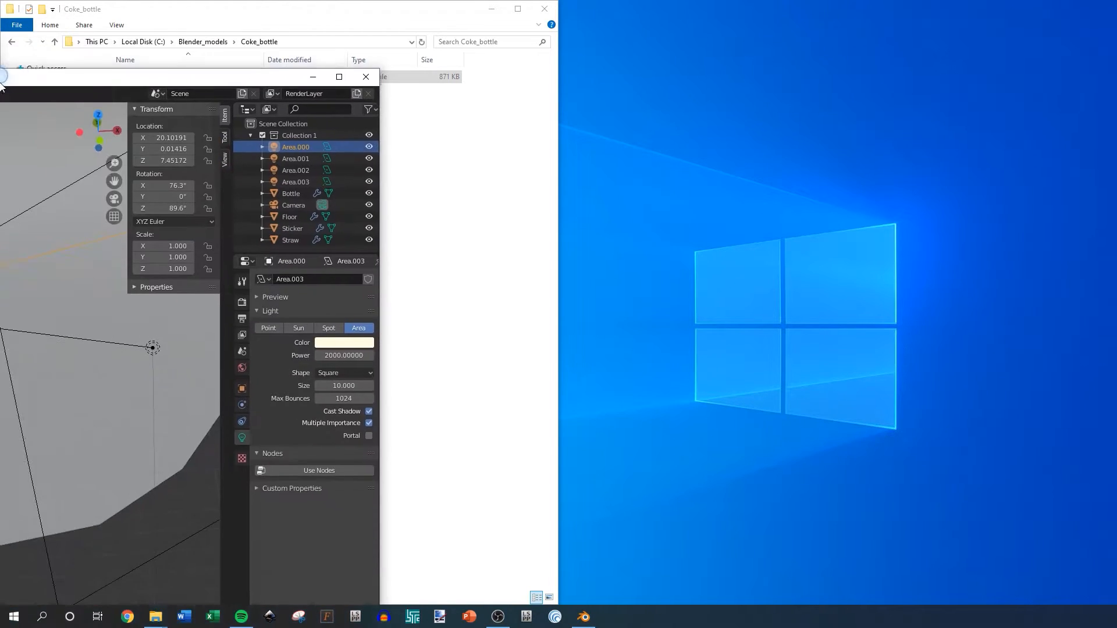
scroll(461, 388, down, 4)
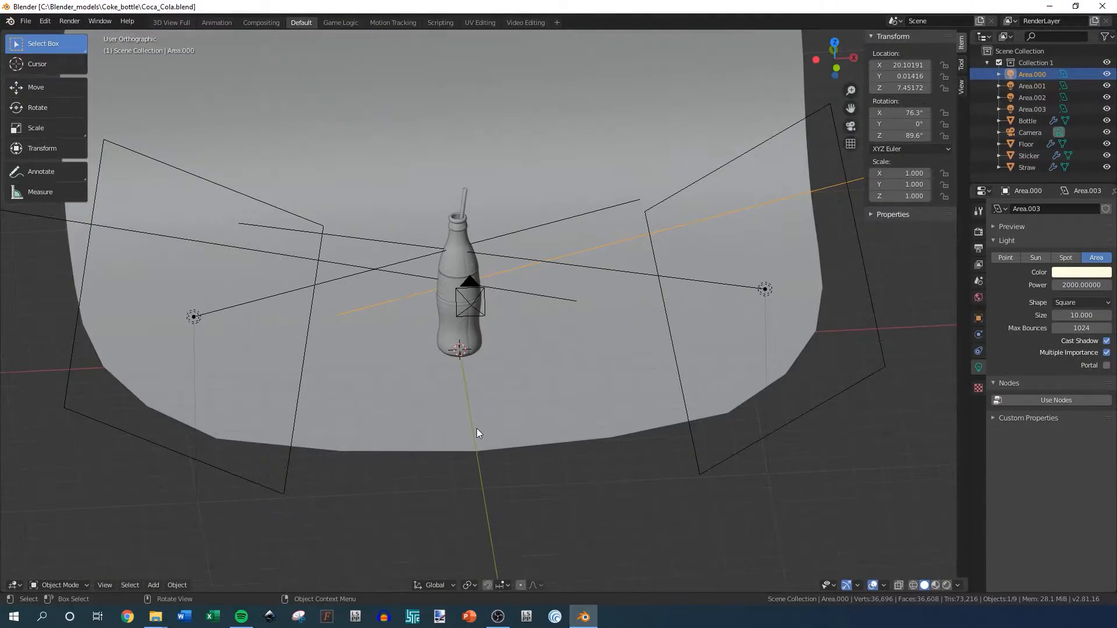
middle_drag(498, 383, 388, 337)
scroll(497, 377, up, 1)
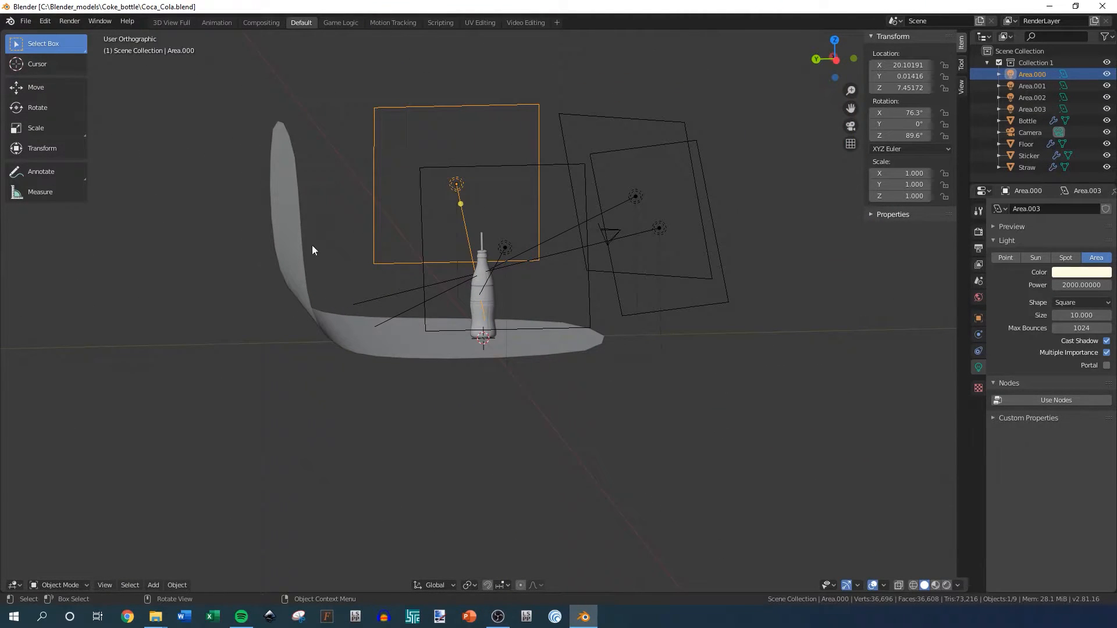
middle_drag(478, 342, 642, 271)
middle_drag(537, 307, 934, 288)
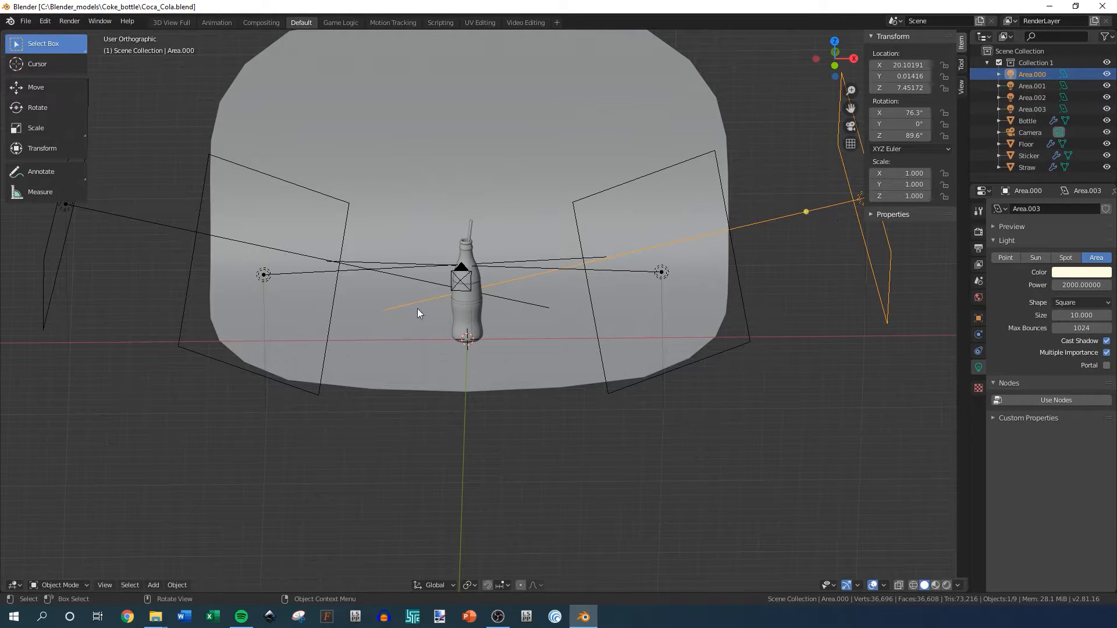
scroll(453, 278, up, 4)
middle_drag(545, 311, 517, 330)
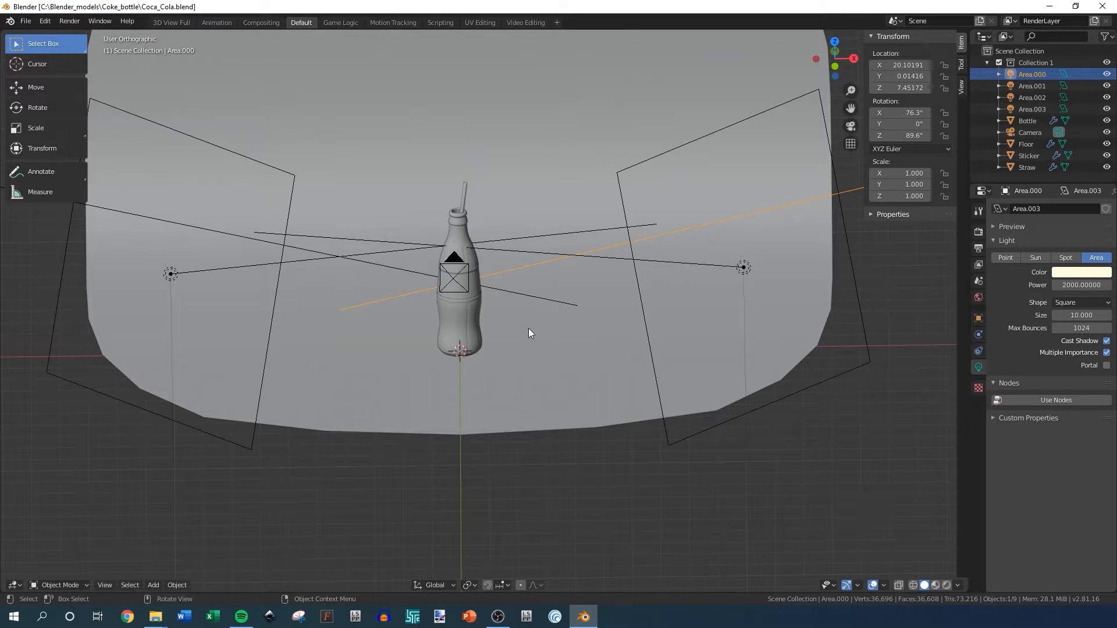
scroll(483, 273, down, 3)
middle_drag(475, 281, 458, 200)
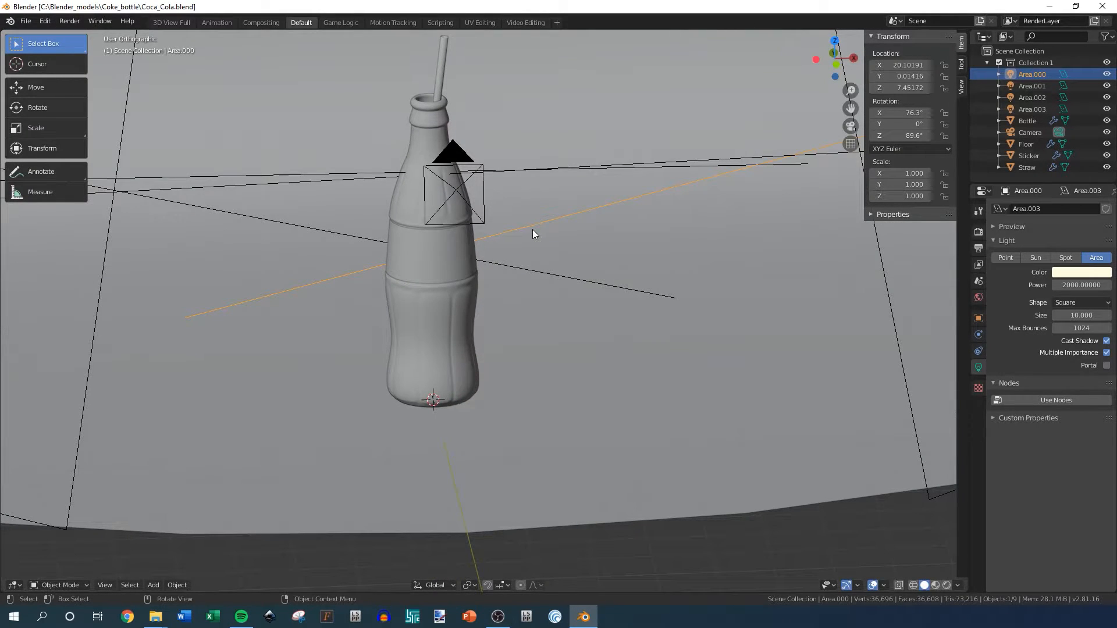
- Preview the bottle through the scene camera, first in Material Preview and finally in Rendered shading
key(KP_0)
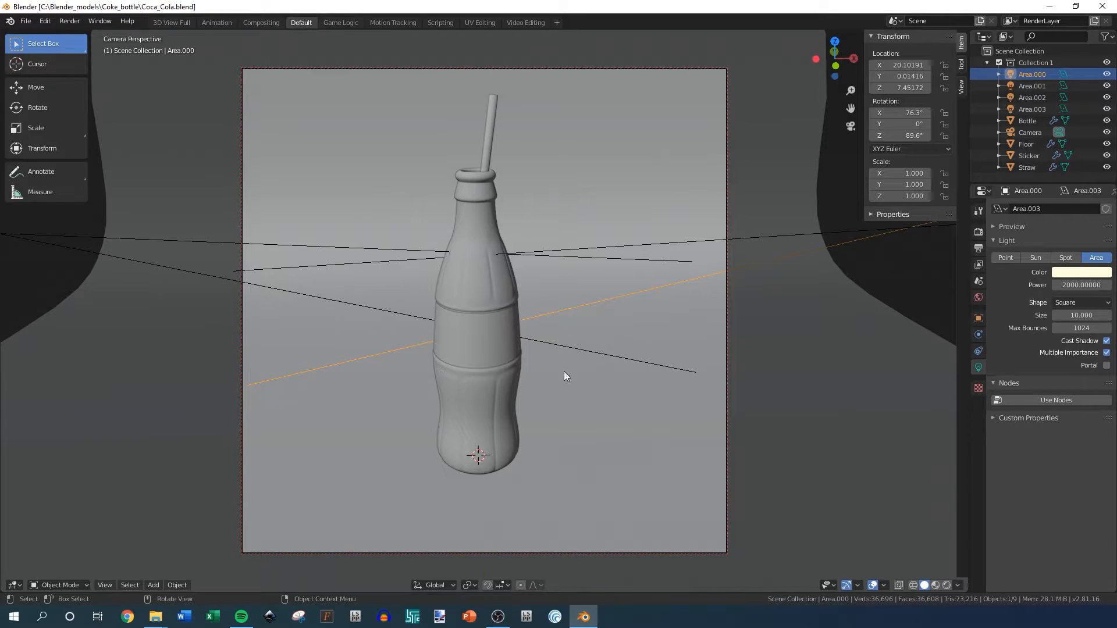
click(936, 586)
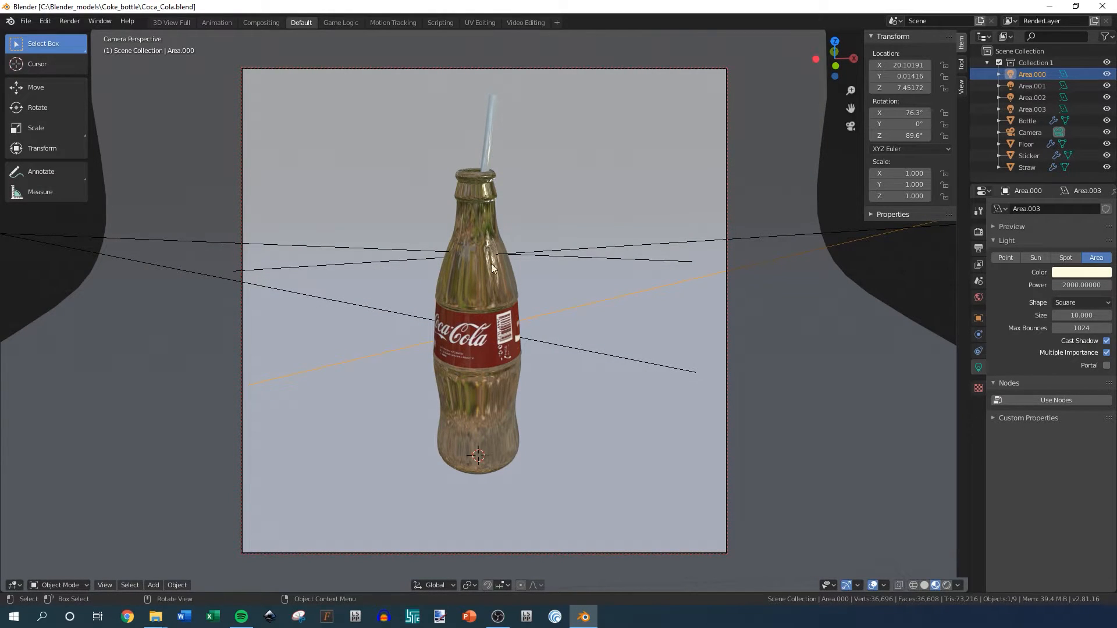
click(947, 586)
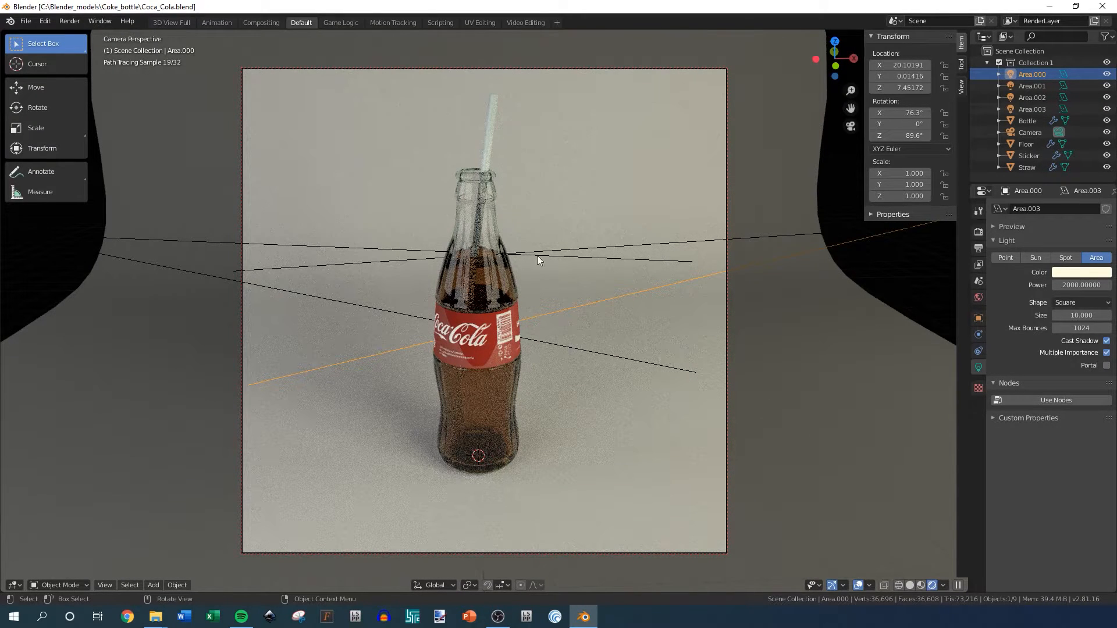
- Switch the scene's render engine to Eevee to compare its preview, and set it back to Cycles
click(980, 233)
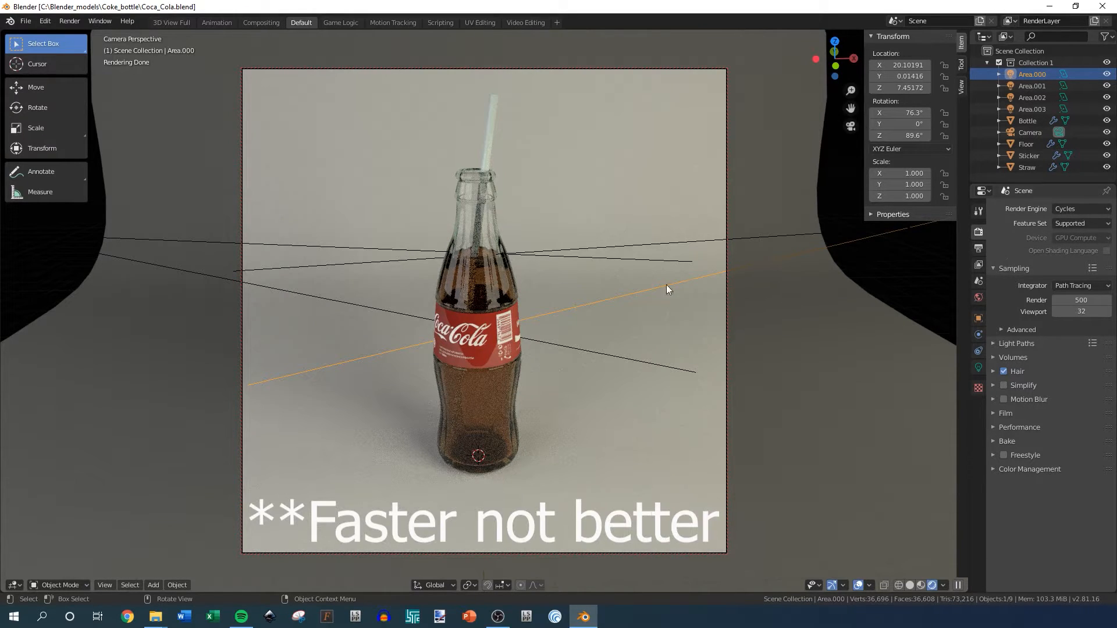
click(1078, 211)
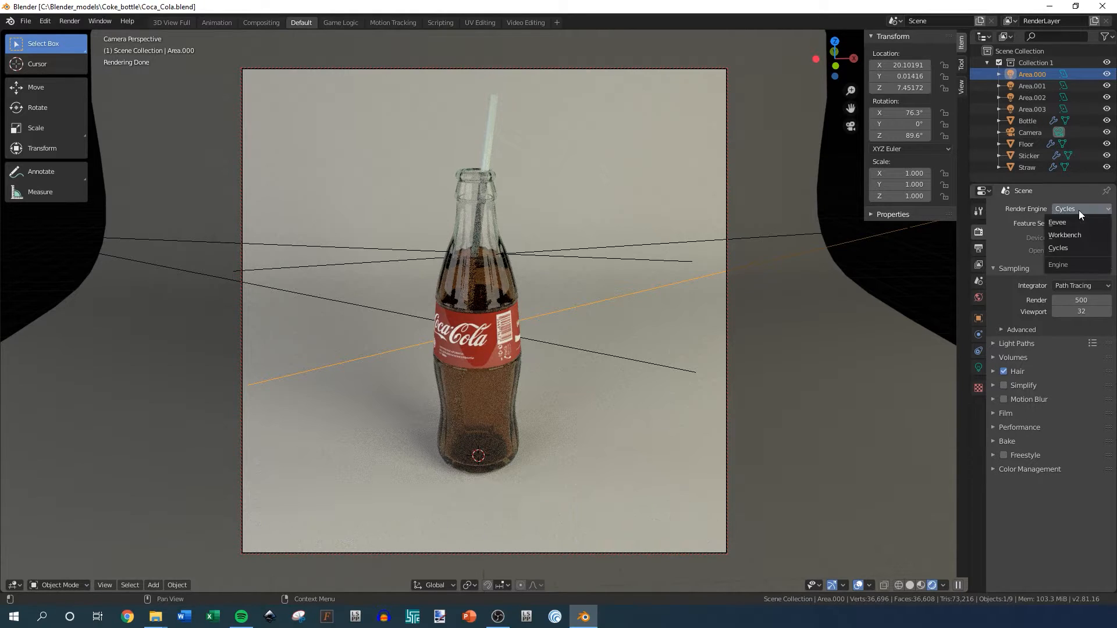
click(1067, 221)
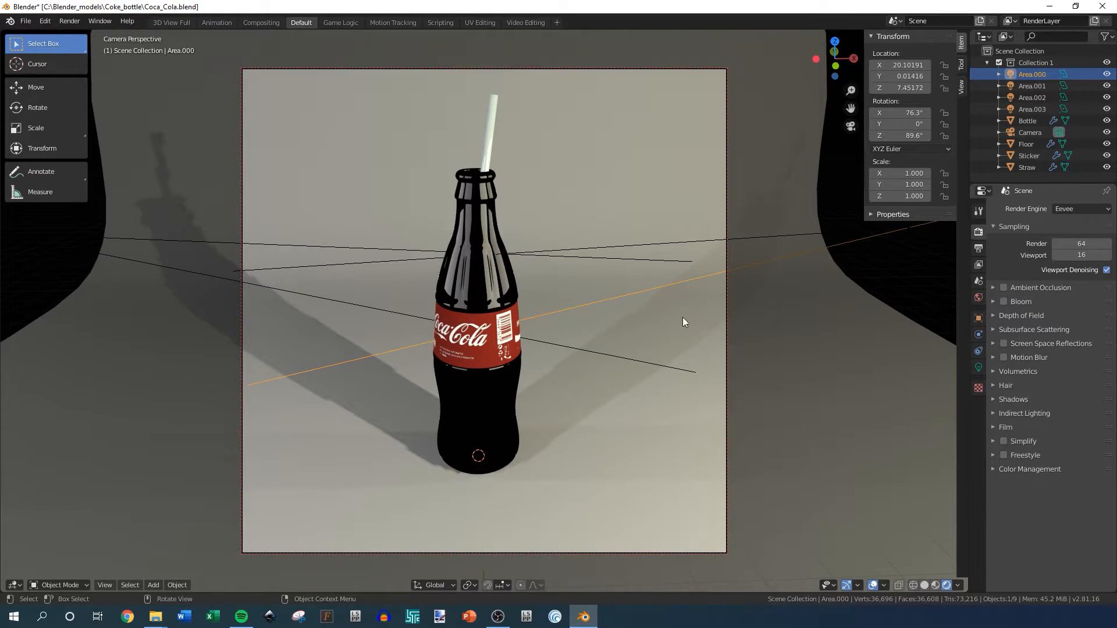
click(1088, 209)
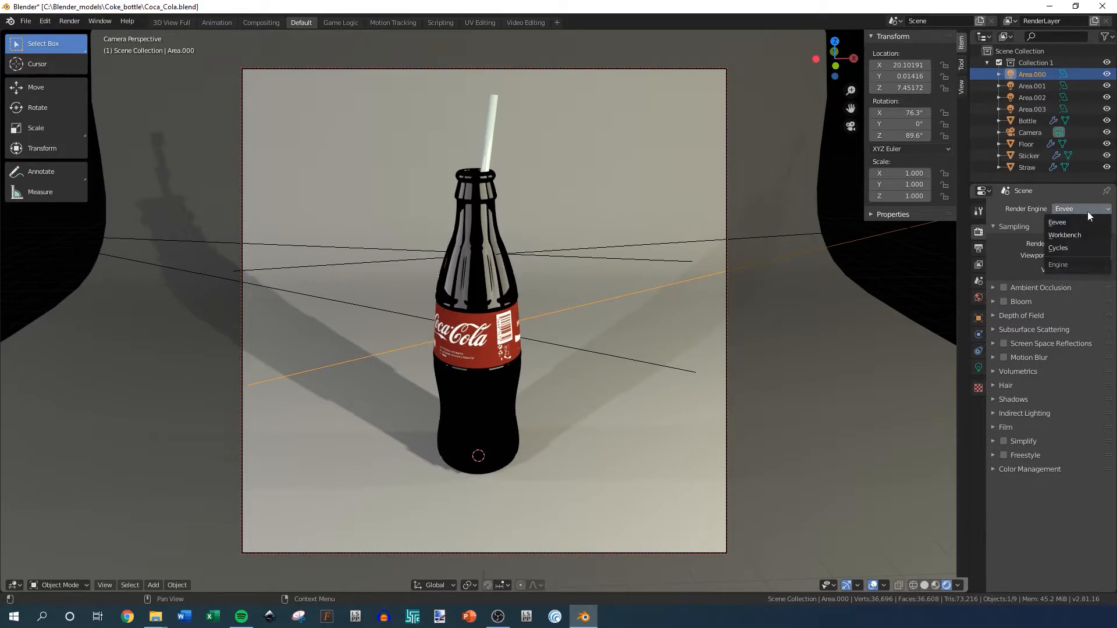
click(1070, 249)
- Delete the bottle, sticker and straw from the scene, keeping the floor, area lights and camera
mouse_move(586, 288)
middle_down()
mouse_move(520, 287)
mouse_move(249, 366)
mouse_move(553, 316)
middle_up()
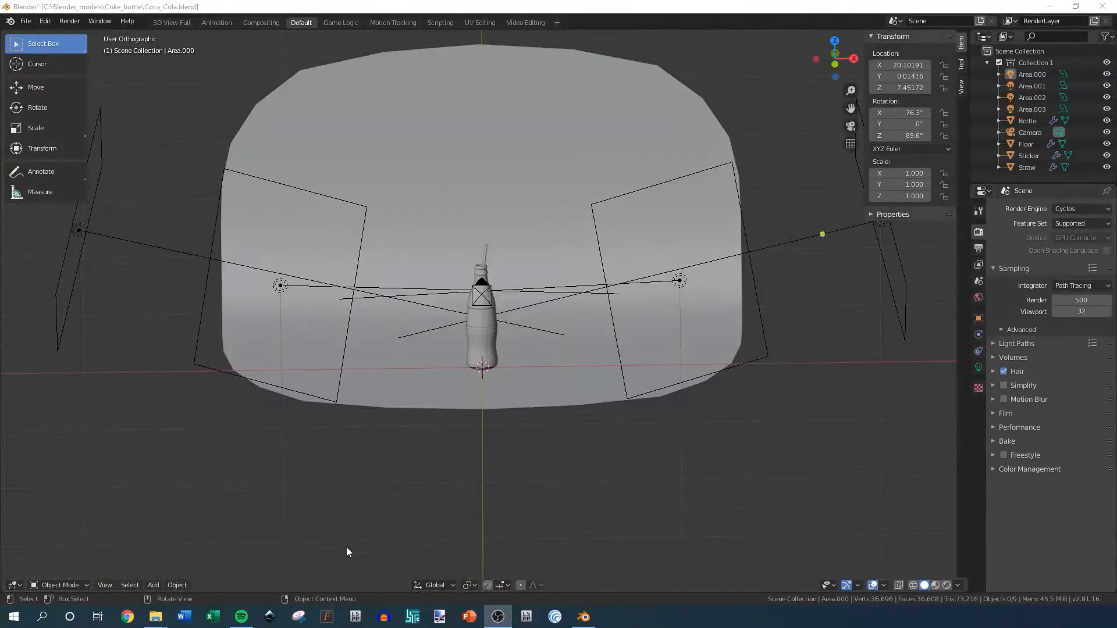
middle_drag(563, 361, 564, 348)
scroll(485, 306, down, 3)
scroll(482, 297, up, 7)
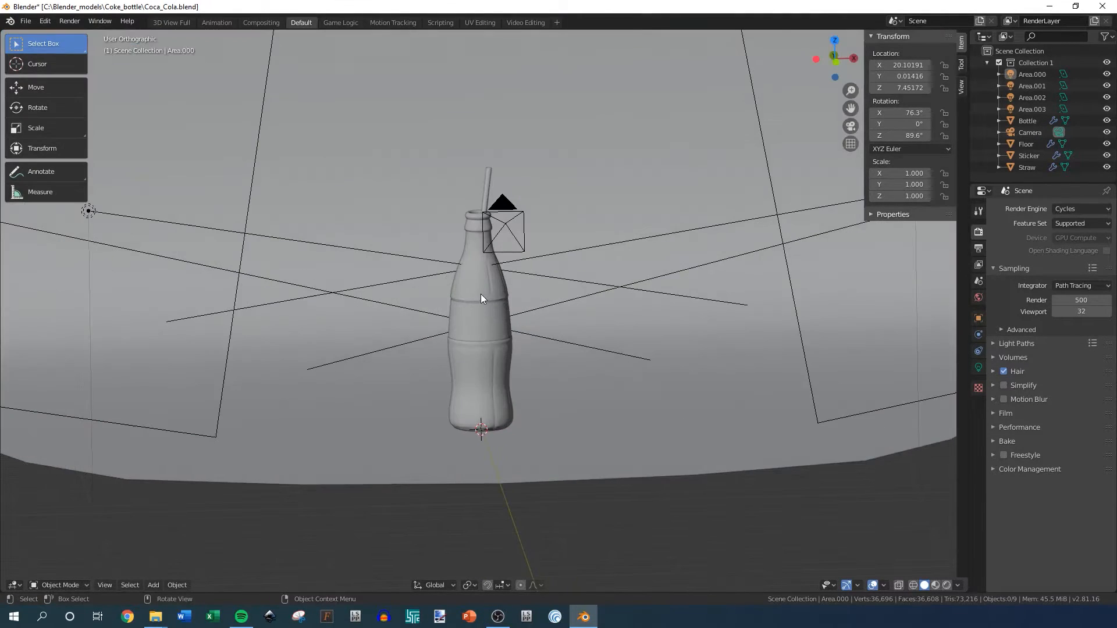
click(483, 299)
key(Delete)
click(464, 319)
key(Delete)
click(471, 338)
key(Delete)
- Add a Mesh Sequence object to the emptied studio scene and show its object properties
middle_drag(542, 334, 454, 352)
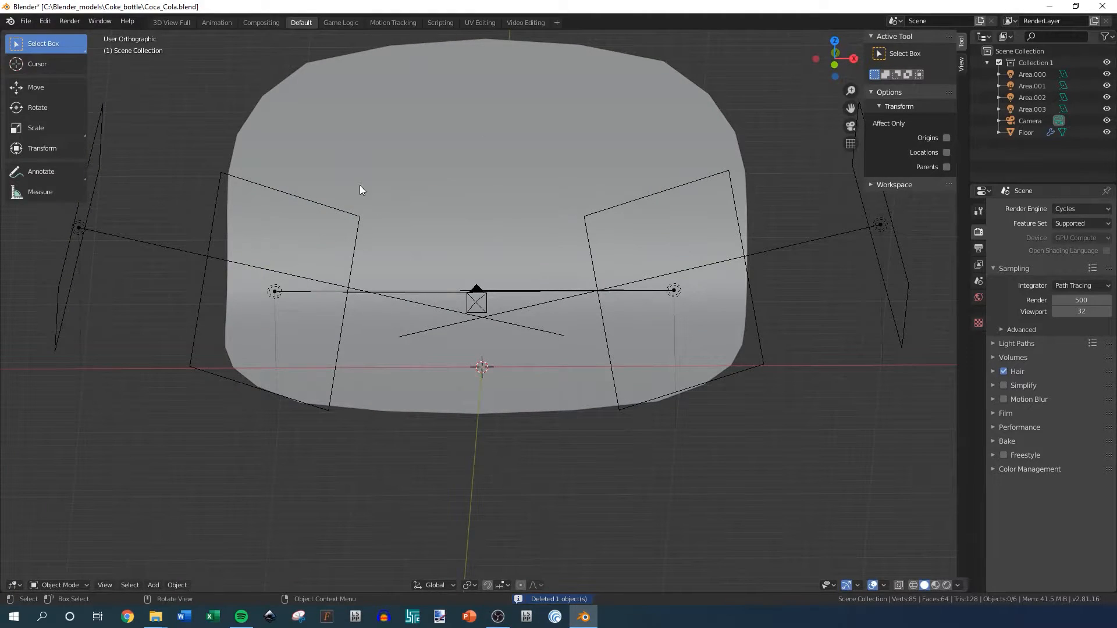
key(shift+a)
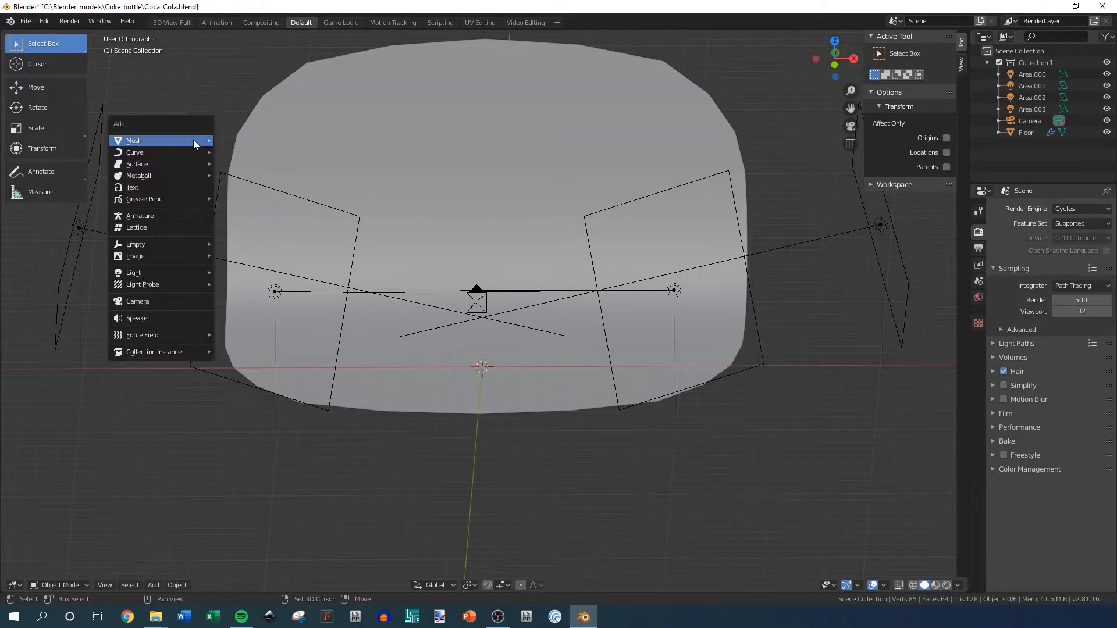
mouse_move(193, 140)
click(254, 262)
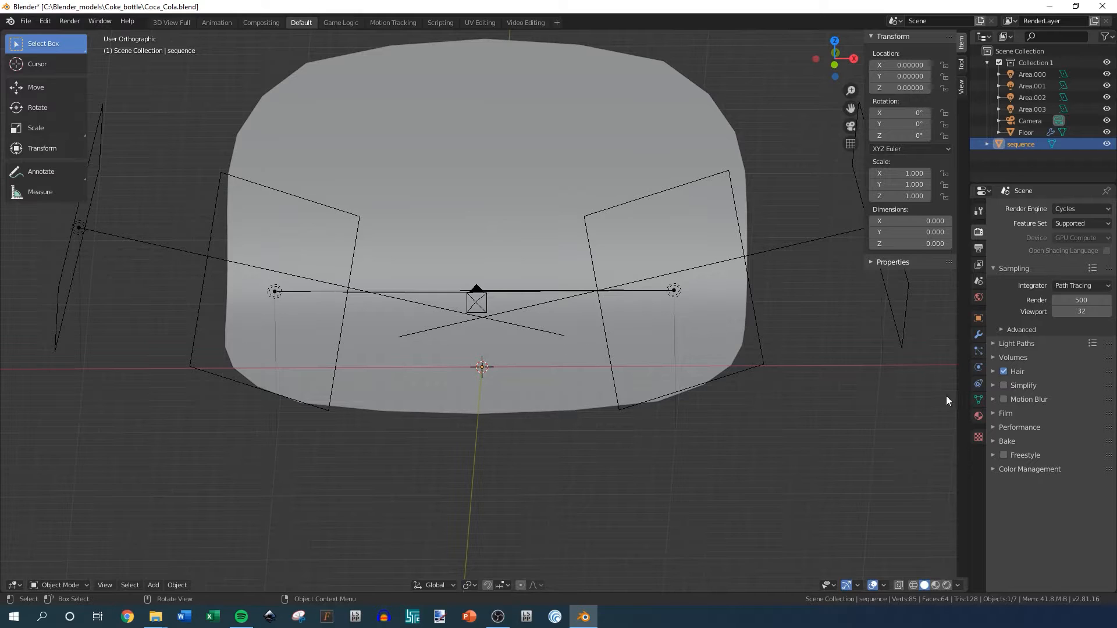
click(978, 319)
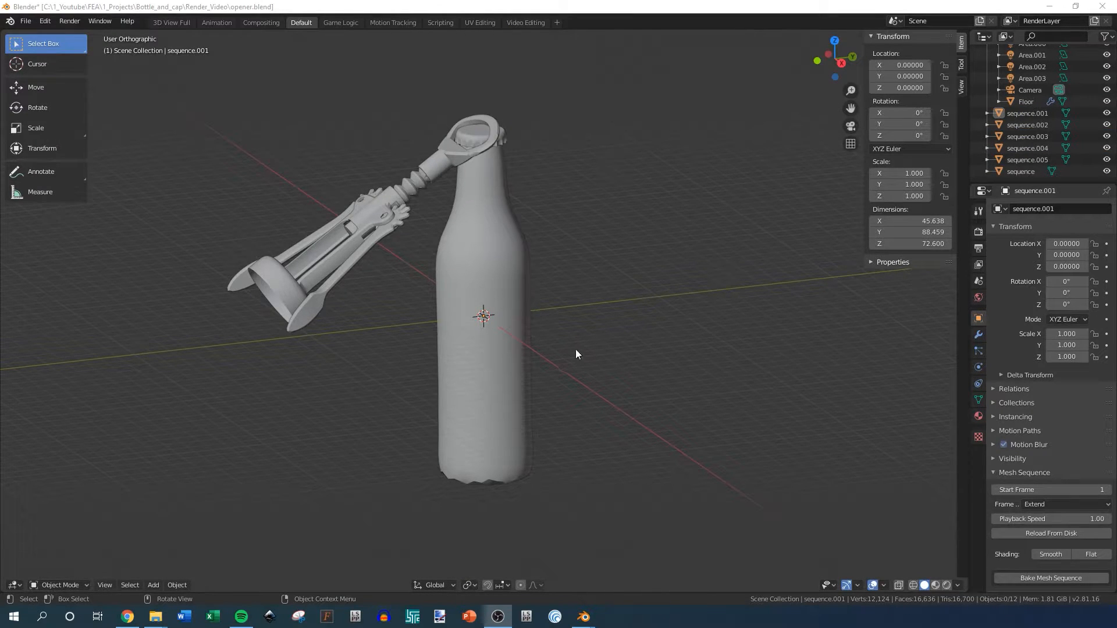
middle_drag(576, 354, 541, 348)
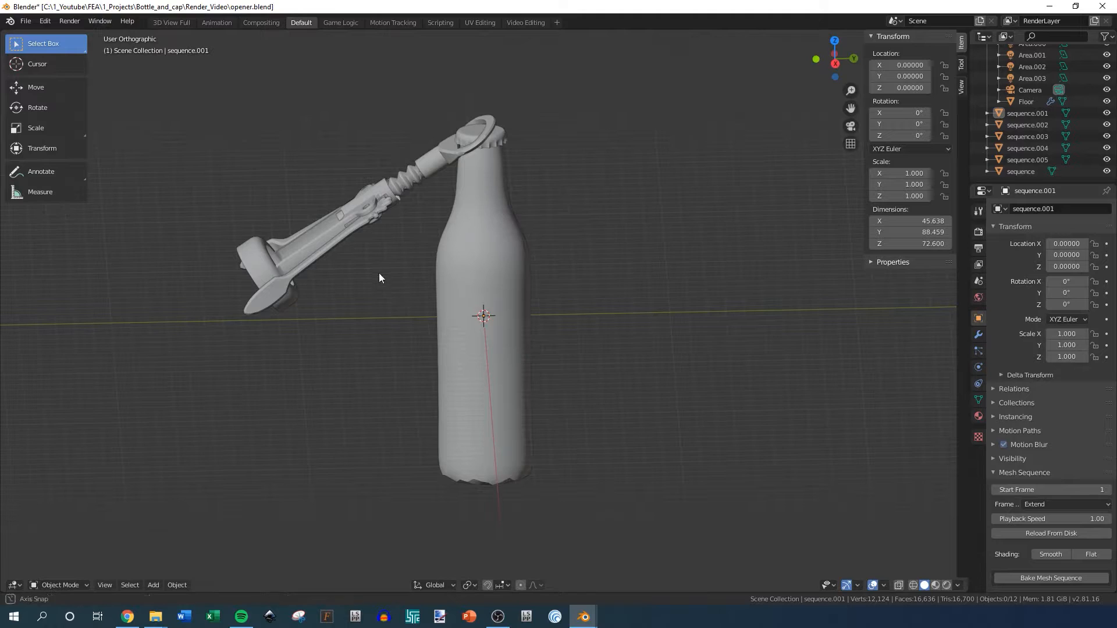
middle_drag(380, 278, 490, 305)
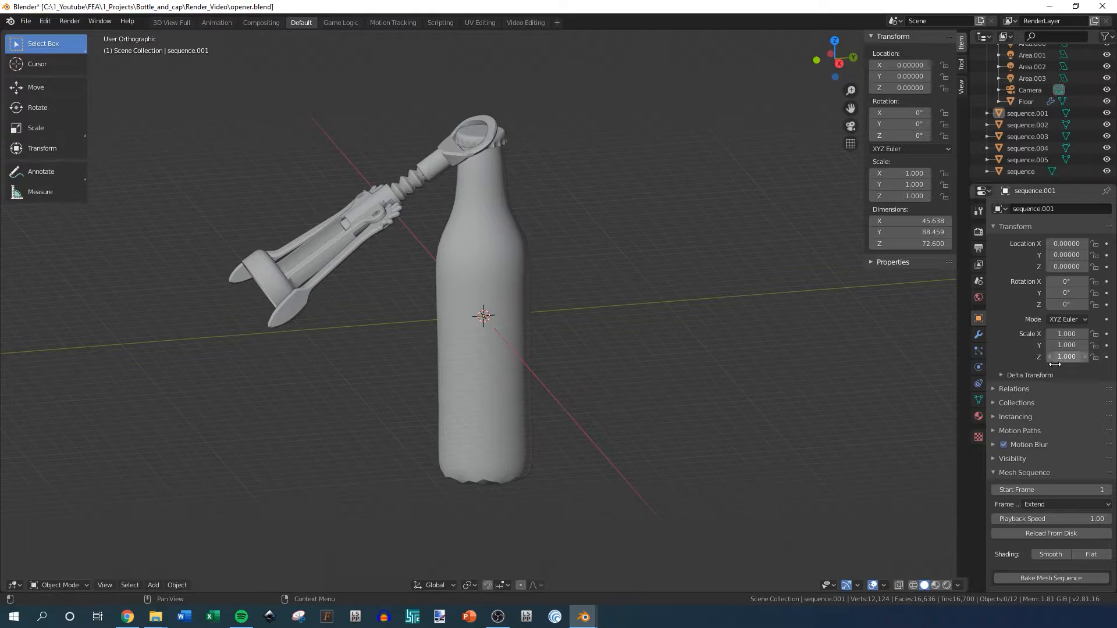
click(446, 159)
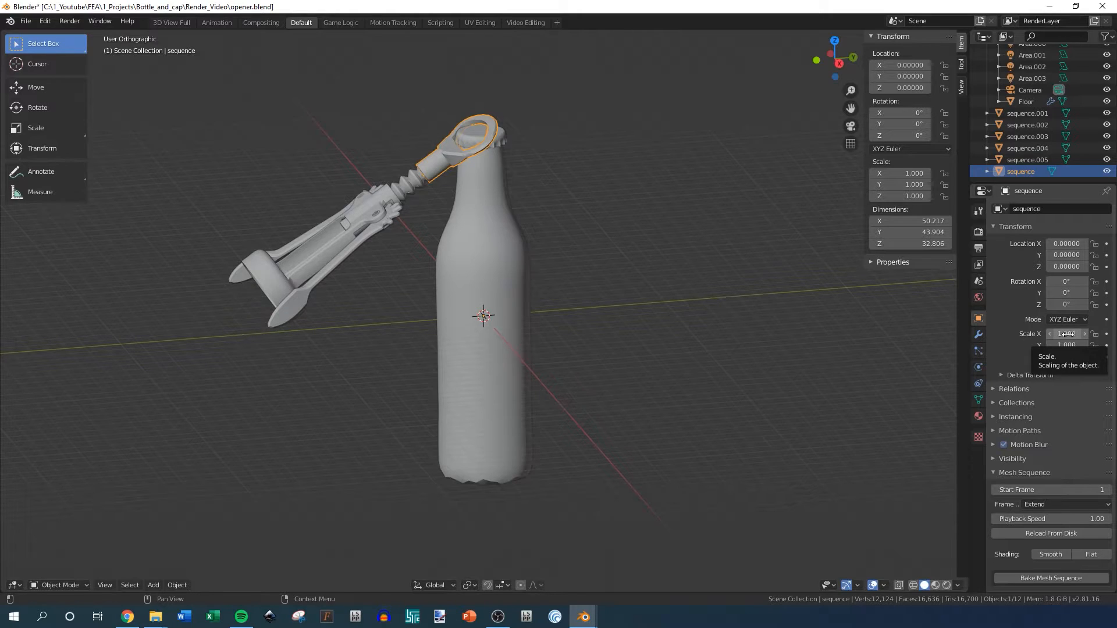
click(589, 246)
- Select the bottle's mesh sequence, sequence.004, and hide the other five mesh sequences
click(491, 186)
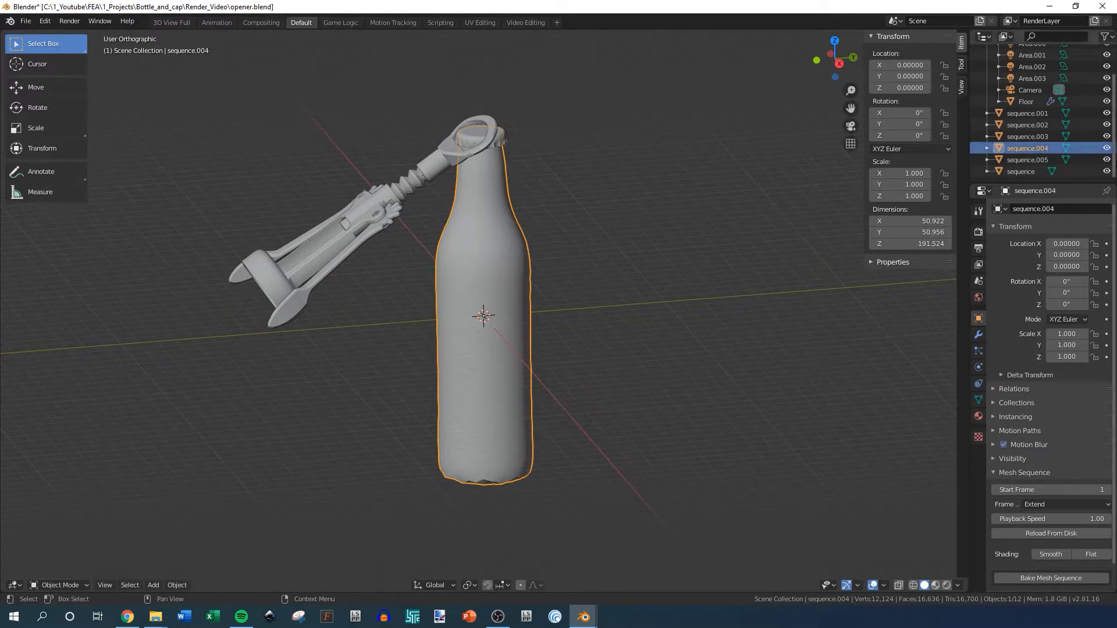
click(1106, 159)
click(1107, 171)
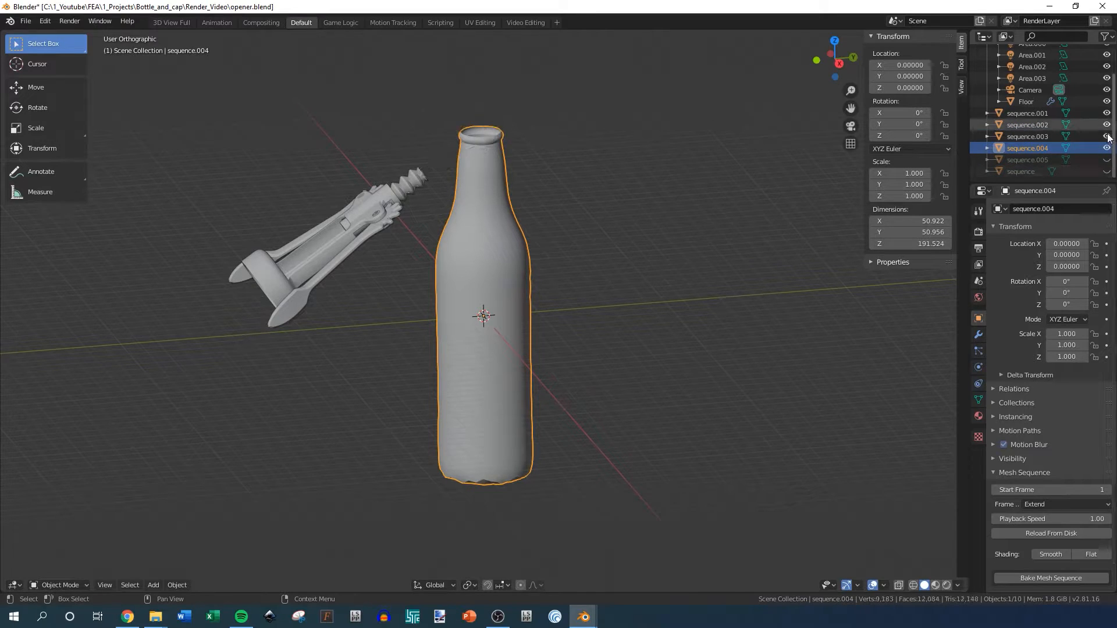
click(1106, 136)
click(1106, 124)
click(1106, 113)
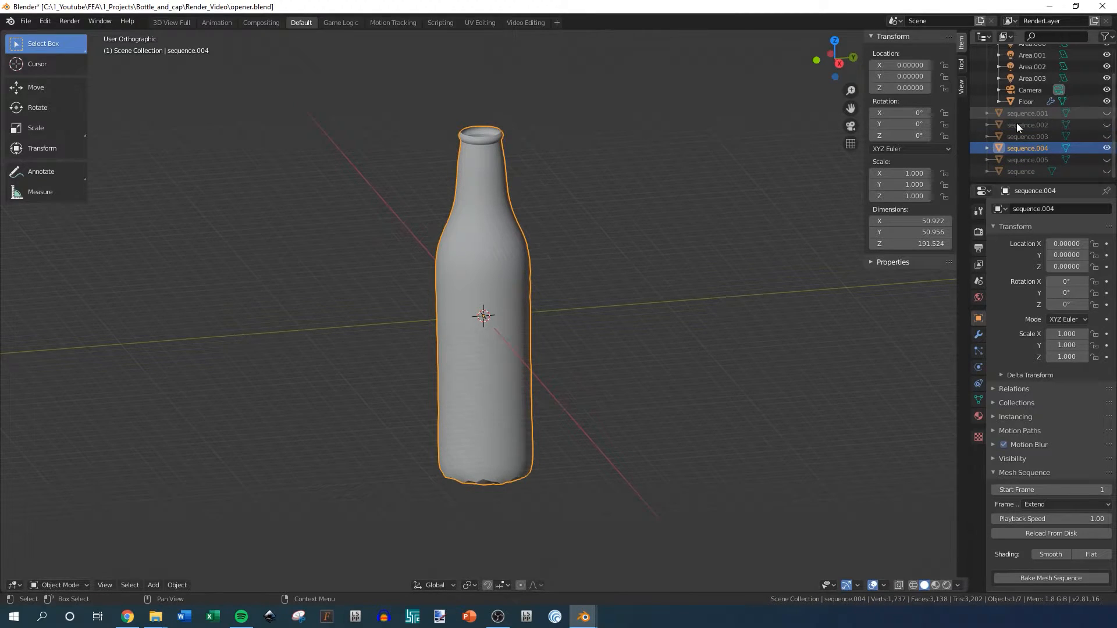
- Set the X and Y scale of the bottle's mesh sequence, sequence.004, to 0.03
click(1066, 333)
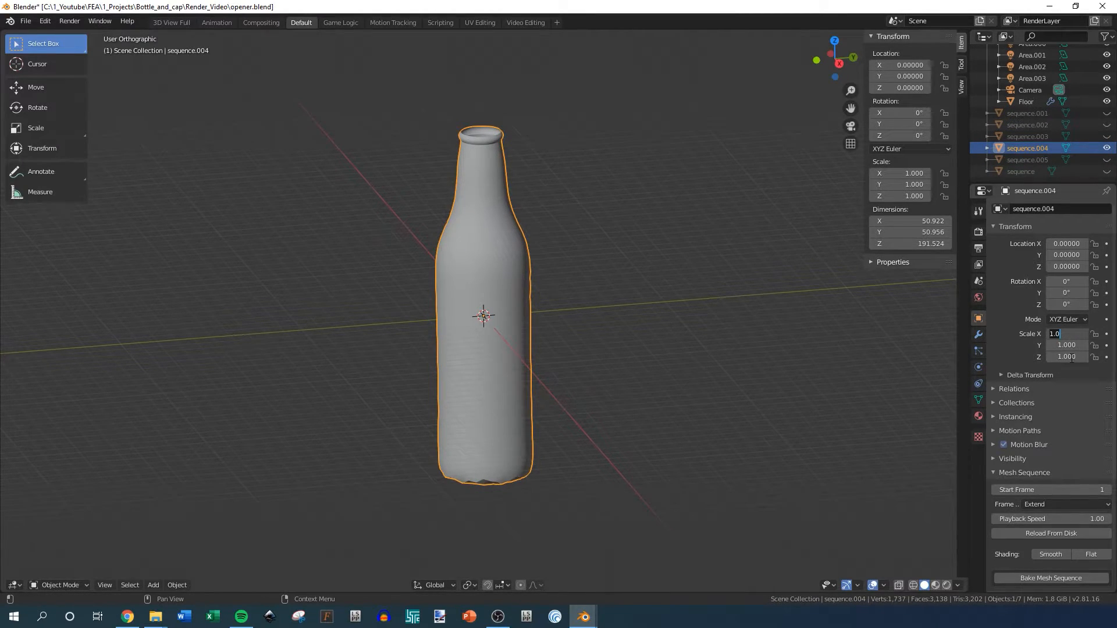
text(0.03)
key(Return)
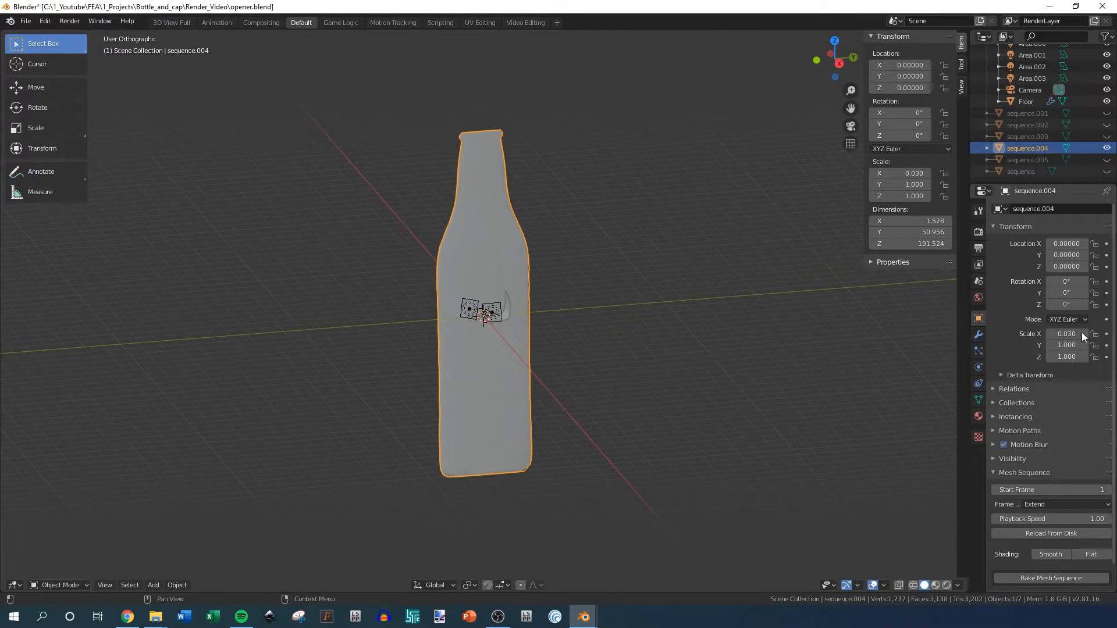
click(1068, 345)
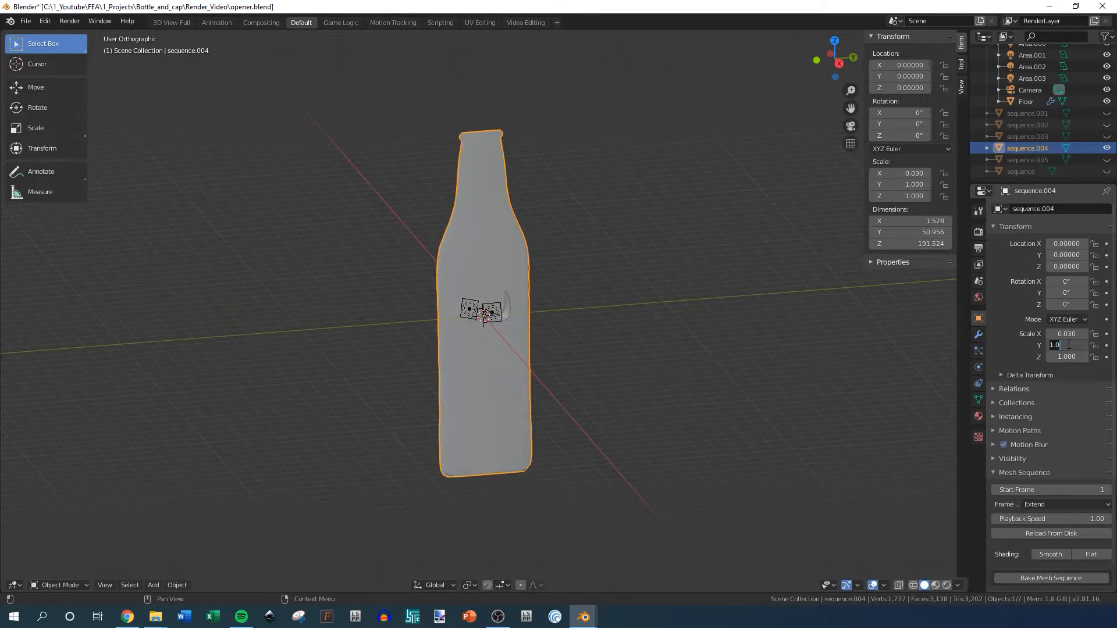
text(0.03)
key(Return)
- Reset the bottle sequence's Y and X scale to 1
click(1077, 346)
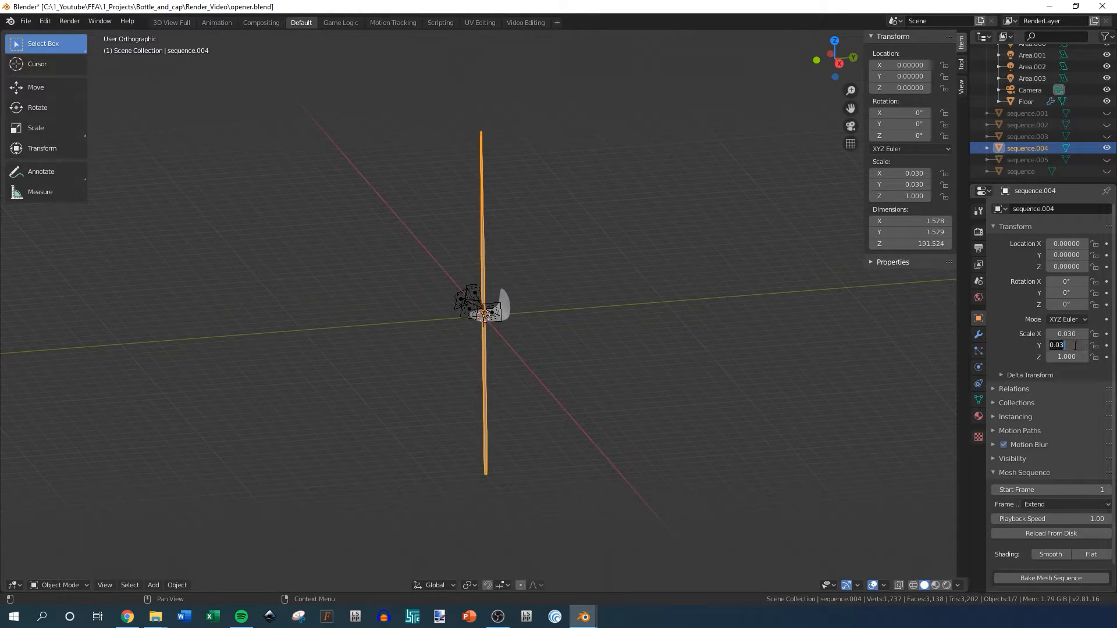
text(1)
key(Return)
click(1083, 334)
text(1)
key(Return)
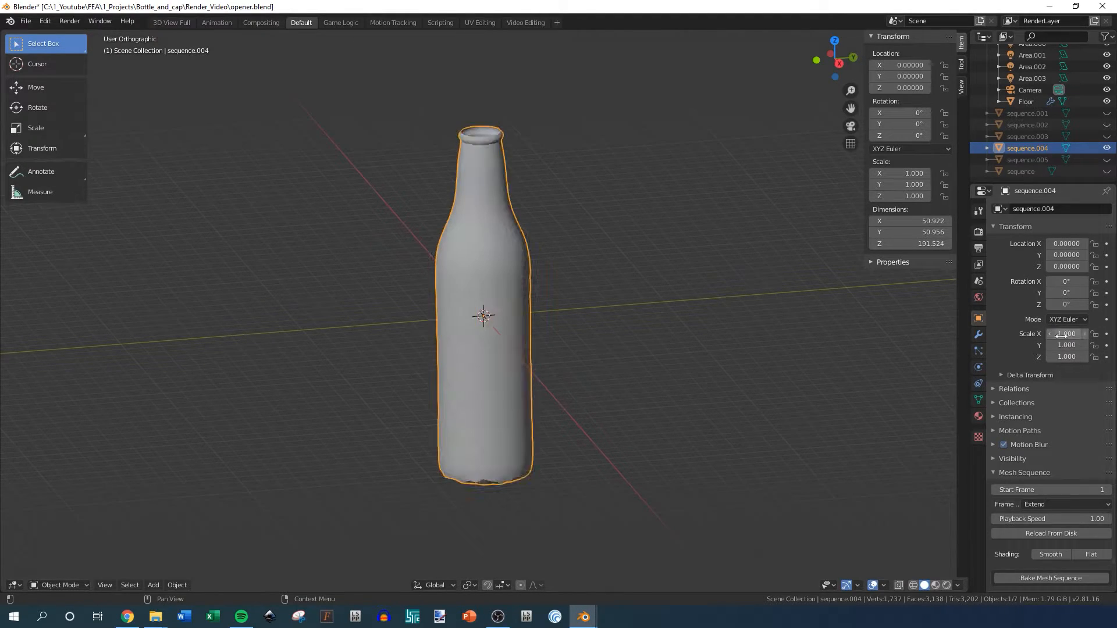
- Lock all three scale axes of the bottle sequence and set its X scale to 0.03
click(1094, 345)
click(1094, 357)
click(1094, 334)
click(1068, 334)
key(BackSpace)
text(.03)
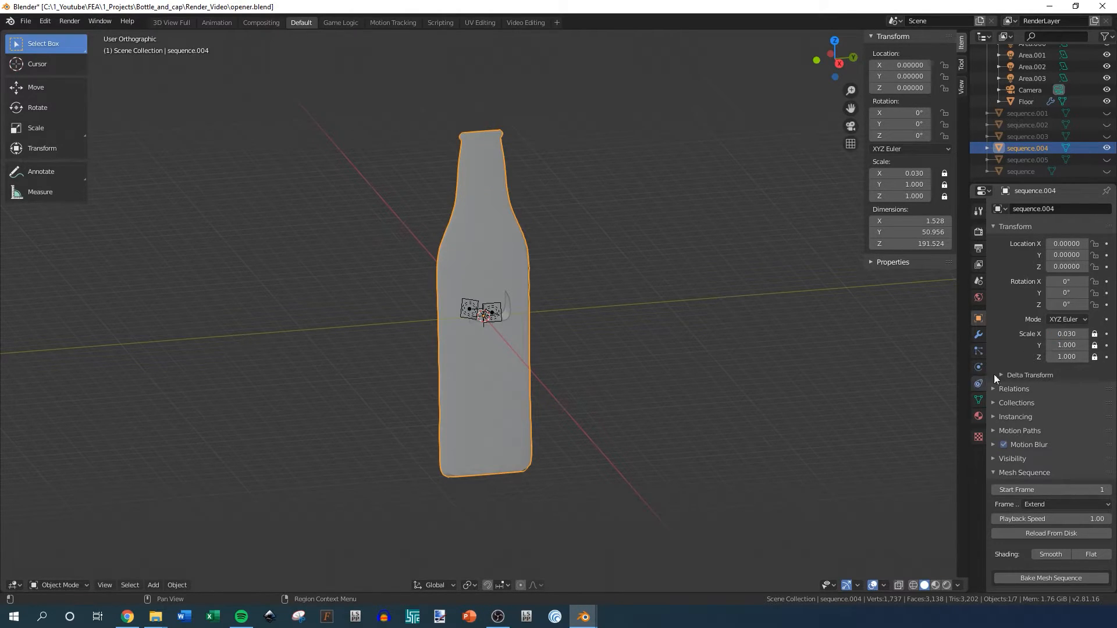
- Unlock the bottle sequence's three scale axes and set its Y and Z scale to 0.03
click(1095, 334)
click(1095, 345)
click(1094, 357)
double_click(1059, 345)
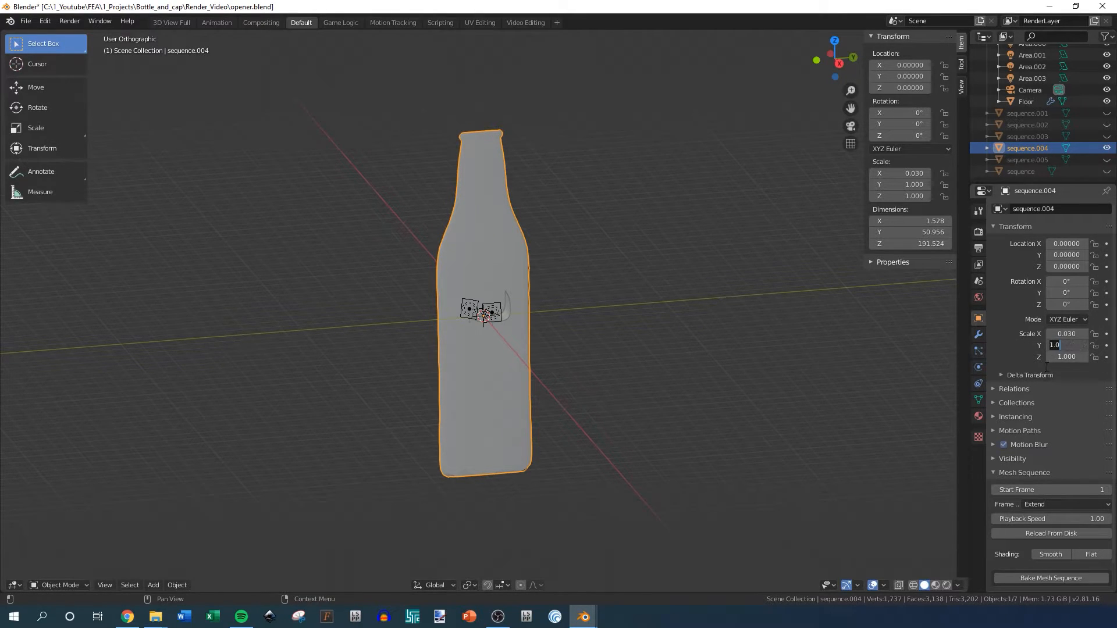
text(0.03)
key(Return)
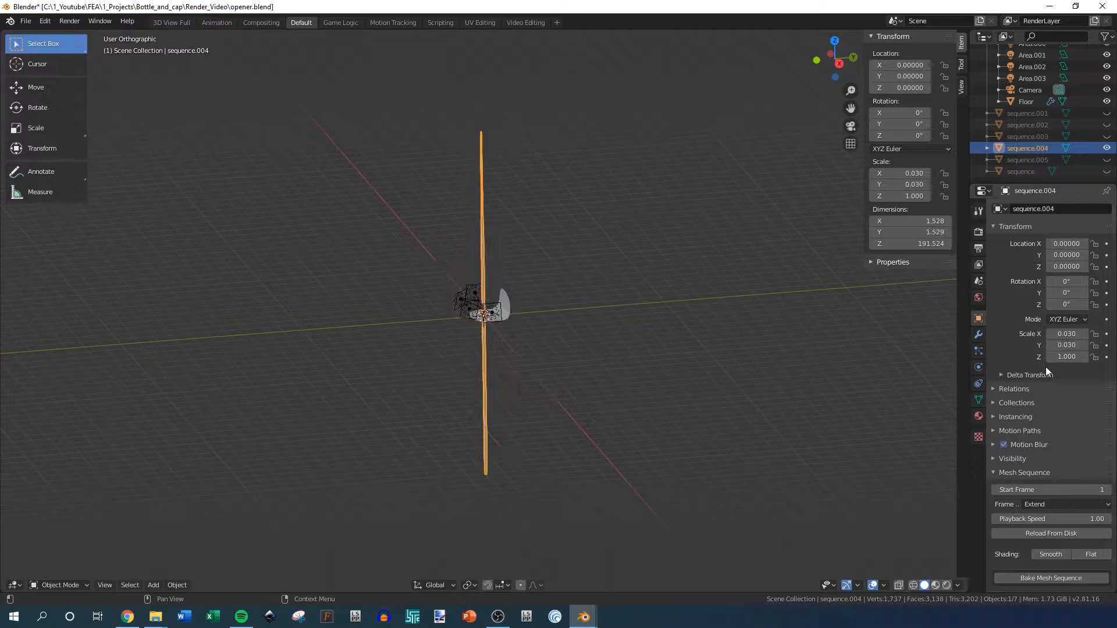
double_click(1056, 357)
text(0.03)
key(Return)
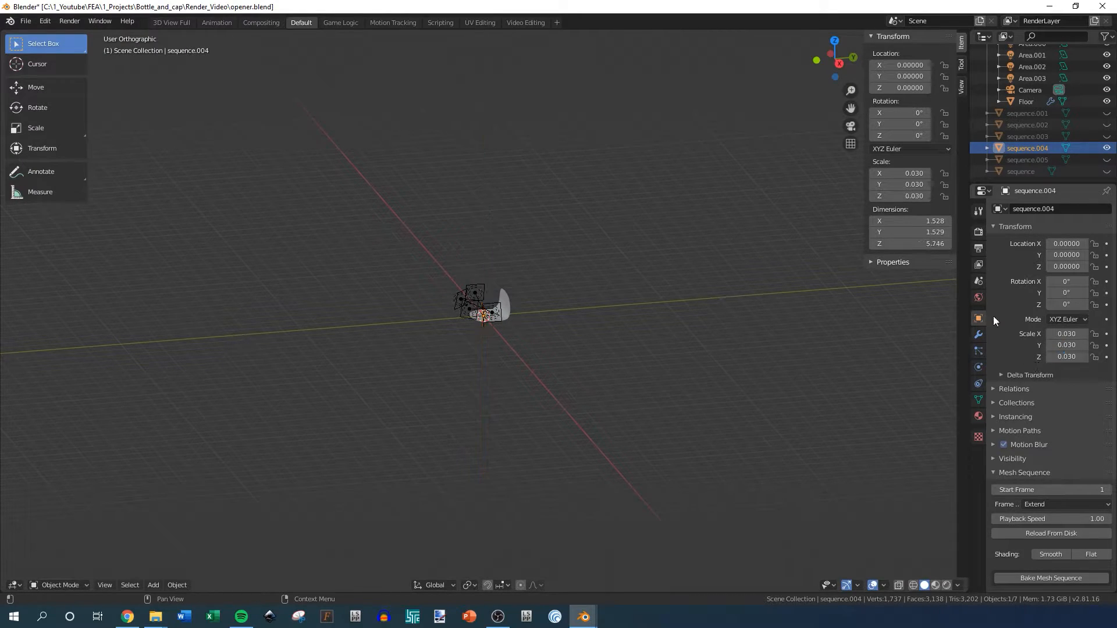
- Inspect the scaled bottle in the studio, hide sequence.004 and show the other five mesh sequences
scroll(463, 305, up, 8)
middle_drag(463, 361, 499, 265)
scroll(494, 334, up, 3)
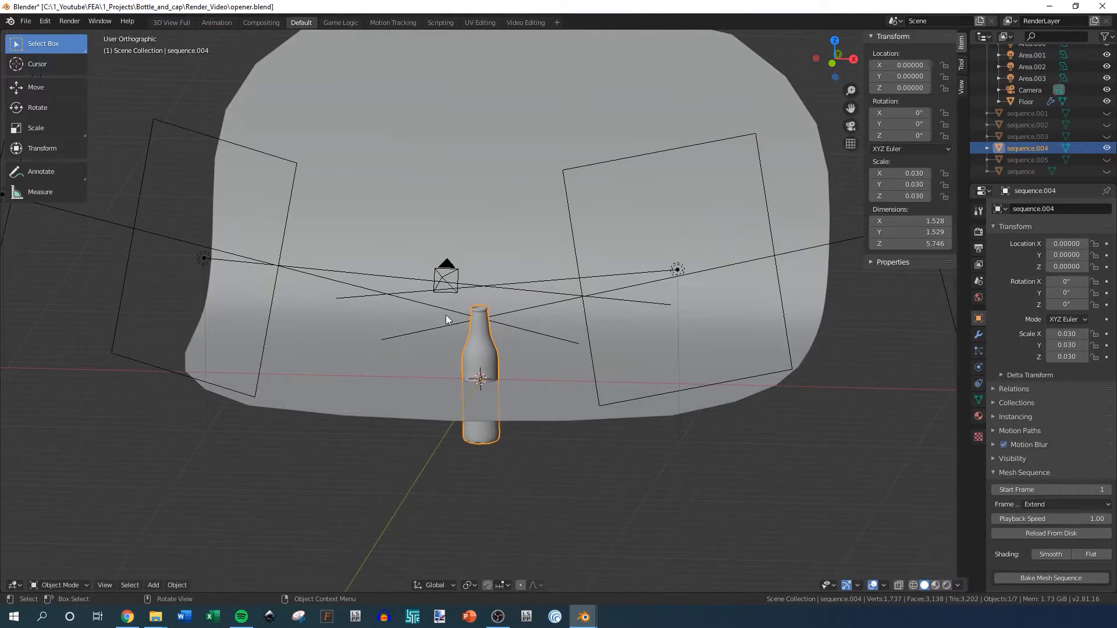
middle_drag(441, 335, 486, 323)
click(1106, 148)
click(1107, 136)
click(1107, 125)
click(1107, 113)
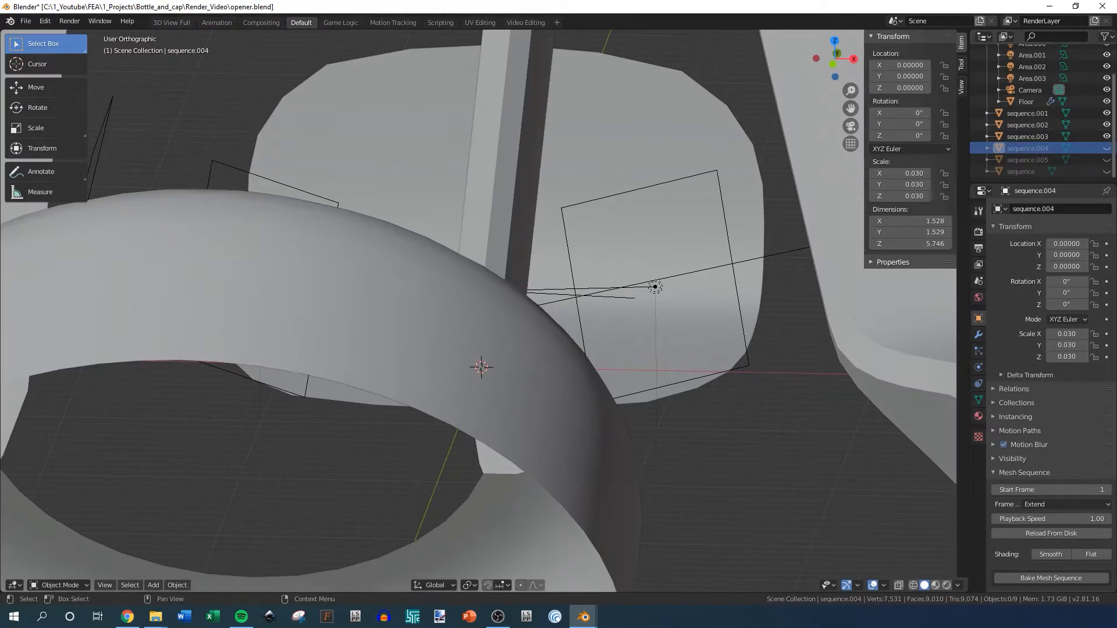
click(1106, 171)
click(1107, 159)
- Select the opener's lever mesh sequence, sequence.002, in the viewport
scroll(512, 348, down, 10)
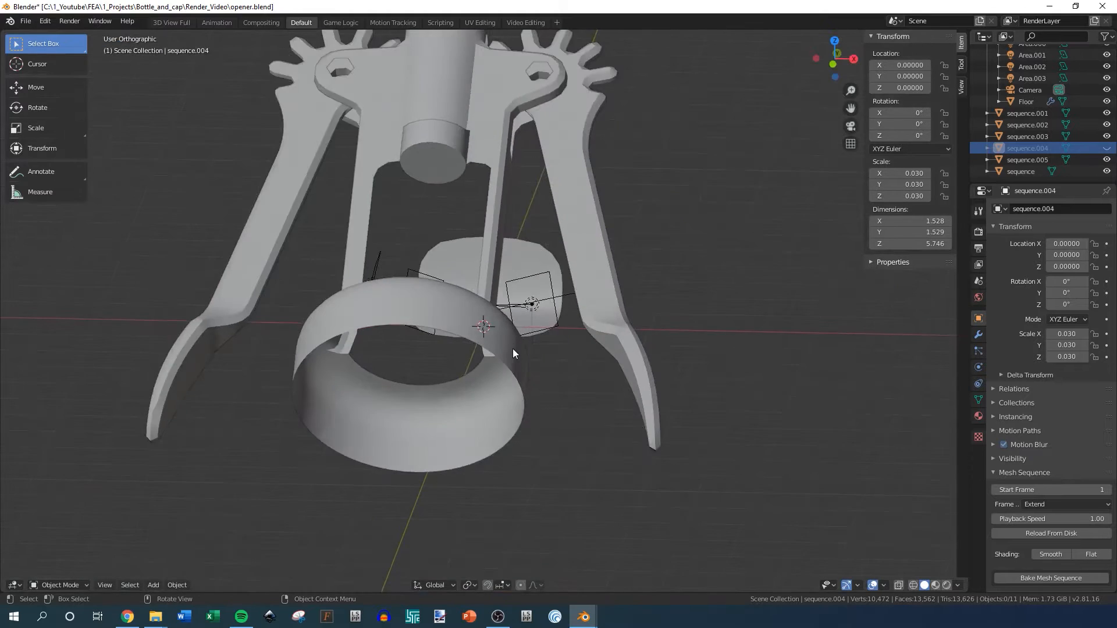
middle_drag(546, 358, 462, 176)
click(465, 174)
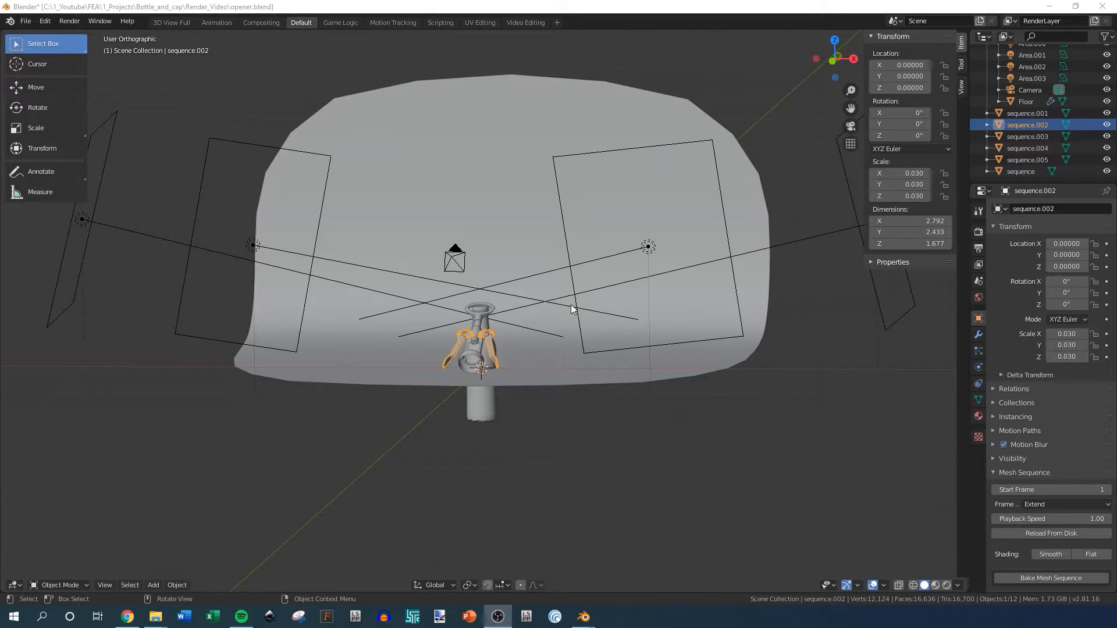
- Select all six mesh sequences and move them up about 2.67 along Z so the bottle stands on the floor
click(1030, 113)
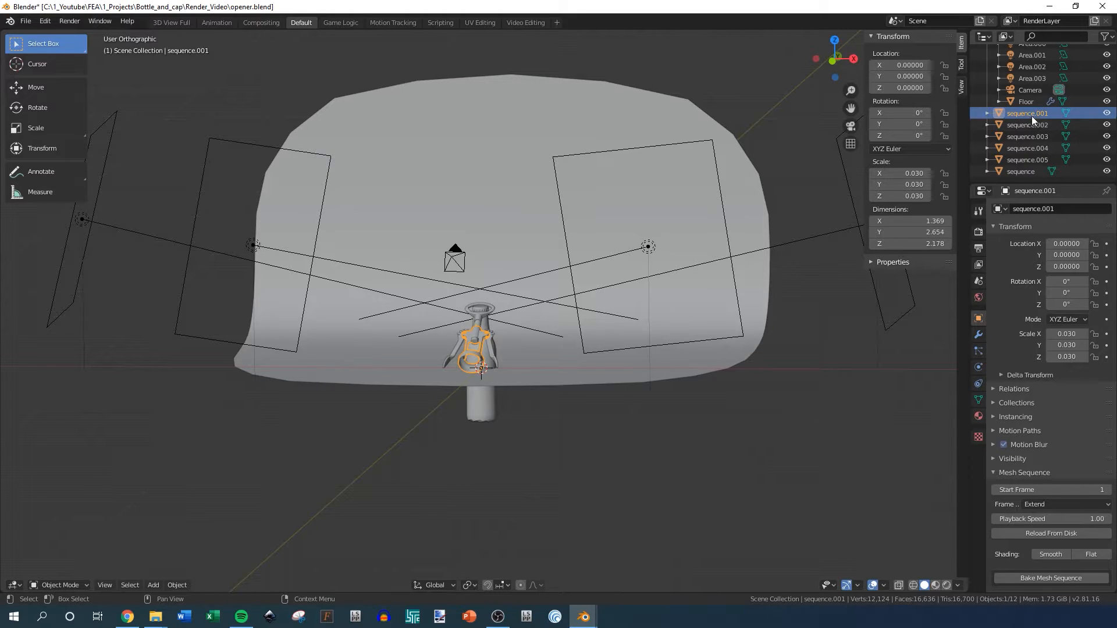
shift+click(1018, 172)
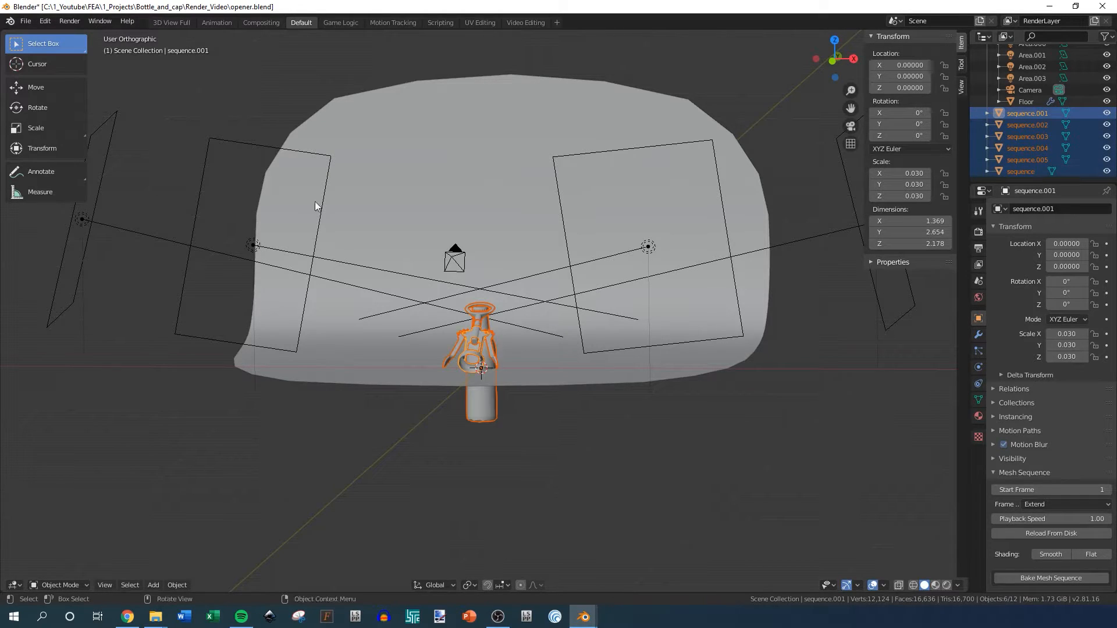
click(30, 89)
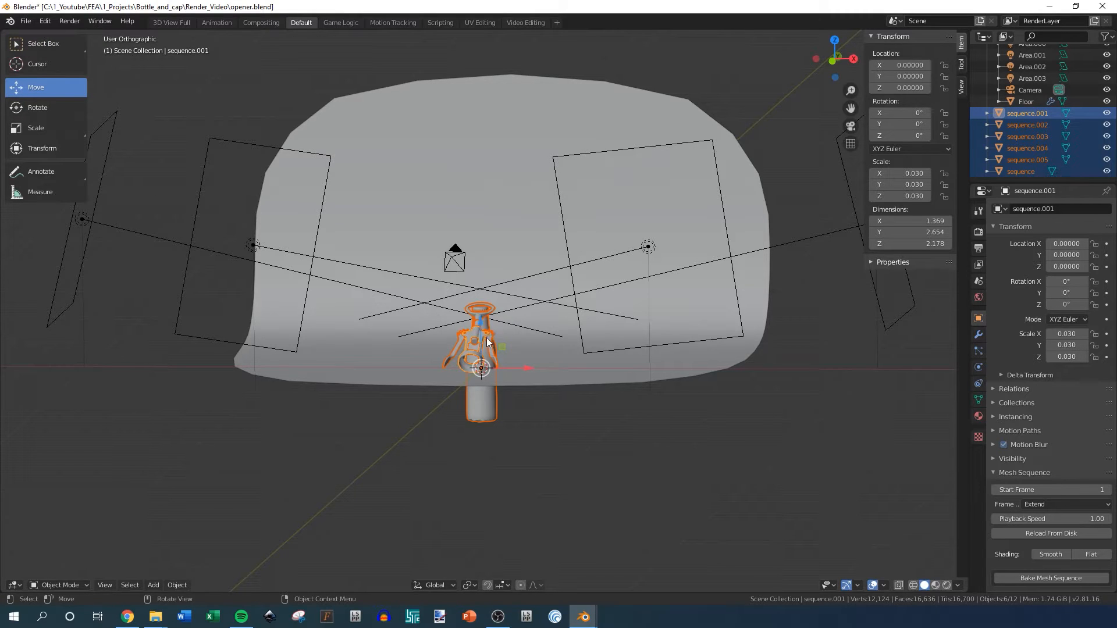
scroll(490, 351, up, 4)
drag(476, 386, 477, 277)
middle_drag(569, 415, 568, 404)
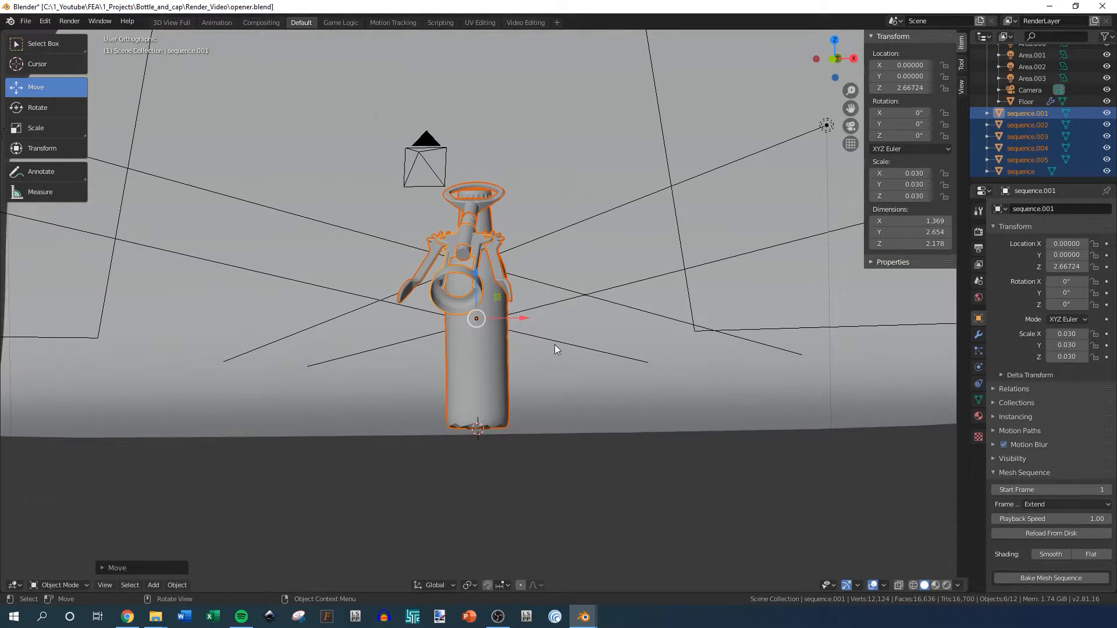
middle_drag(555, 346, 554, 353)
- Rotate the six mesh sequences about -35.2° around Z, deselect them and check the framing through the camera
click(38, 111)
middle_drag(490, 317, 413, 338)
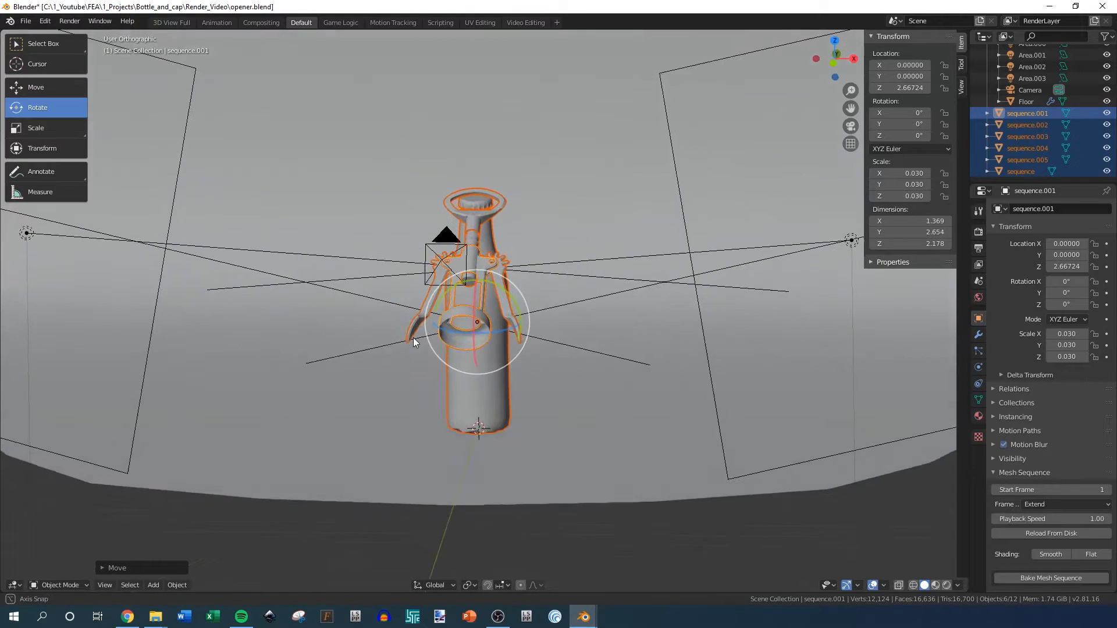
drag(494, 331, 466, 329)
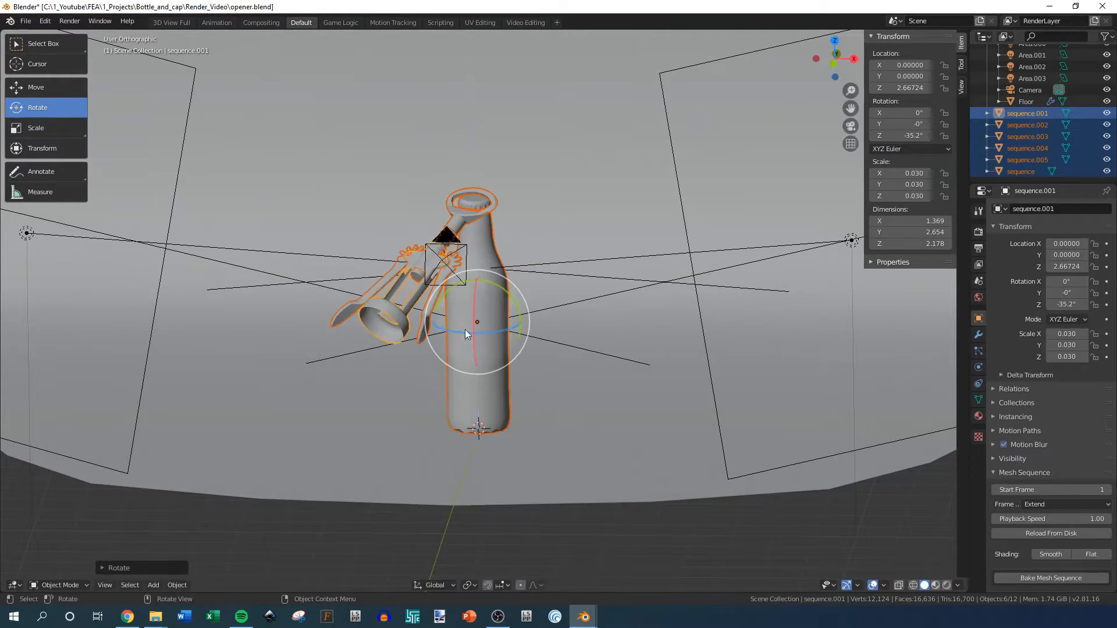
click(40, 48)
click(532, 528)
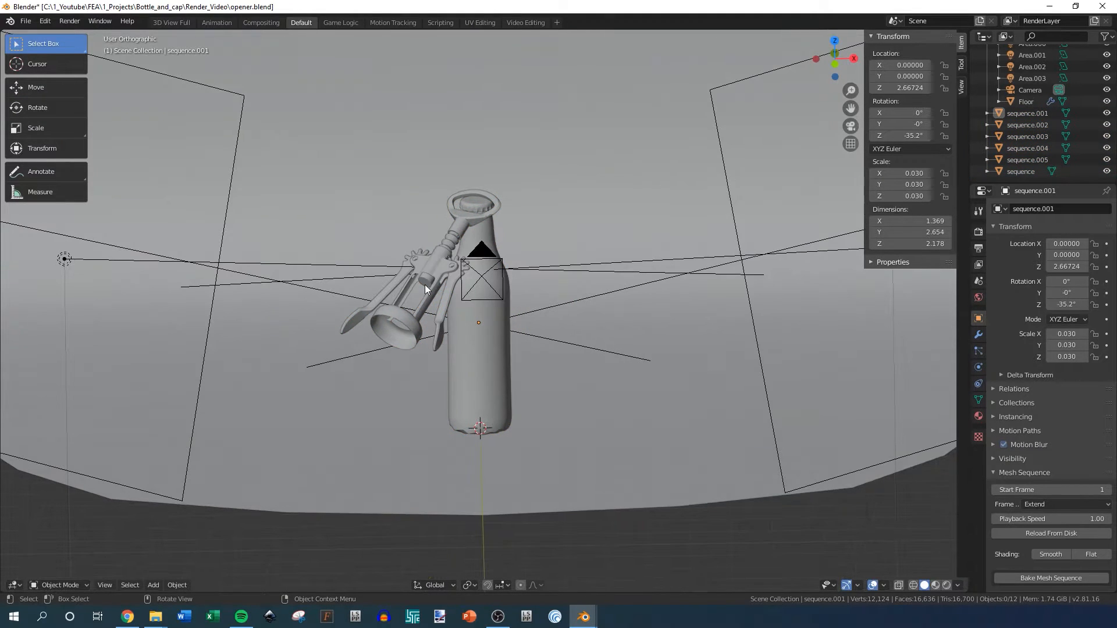
key(KP_0)
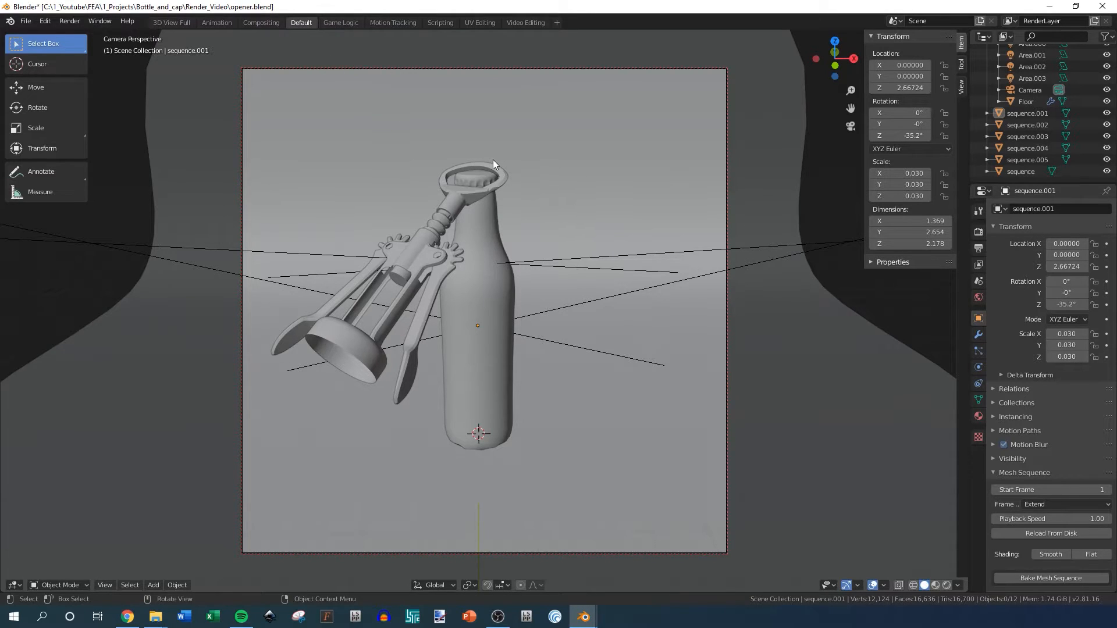
key(KP_0)
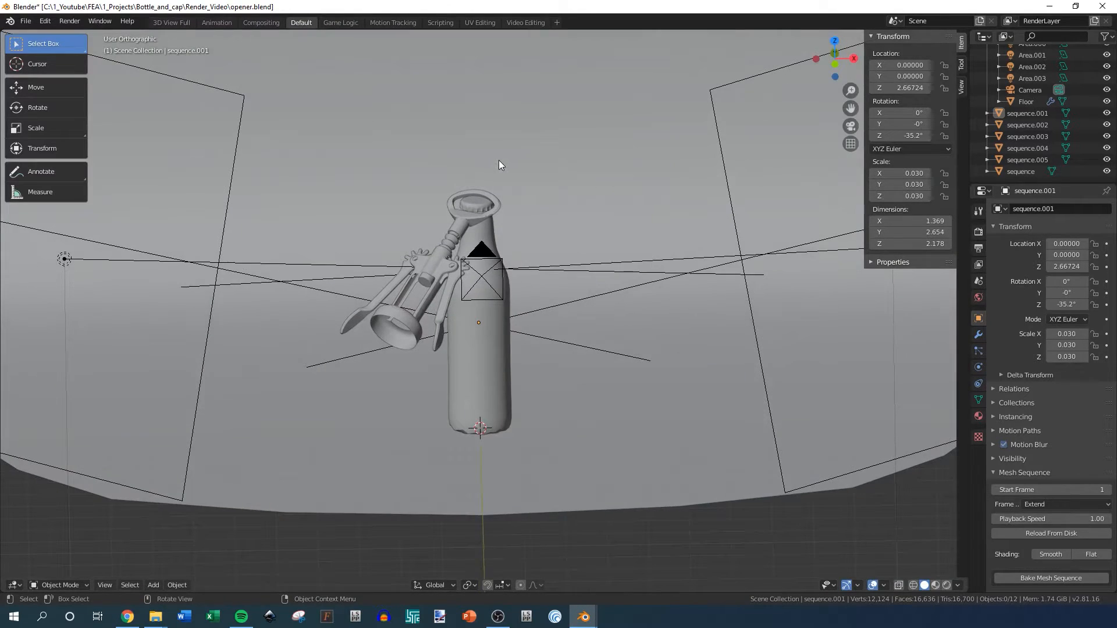
- Add a general Layout workspace and play the bottle-opening animation in its timeline
click(560, 25)
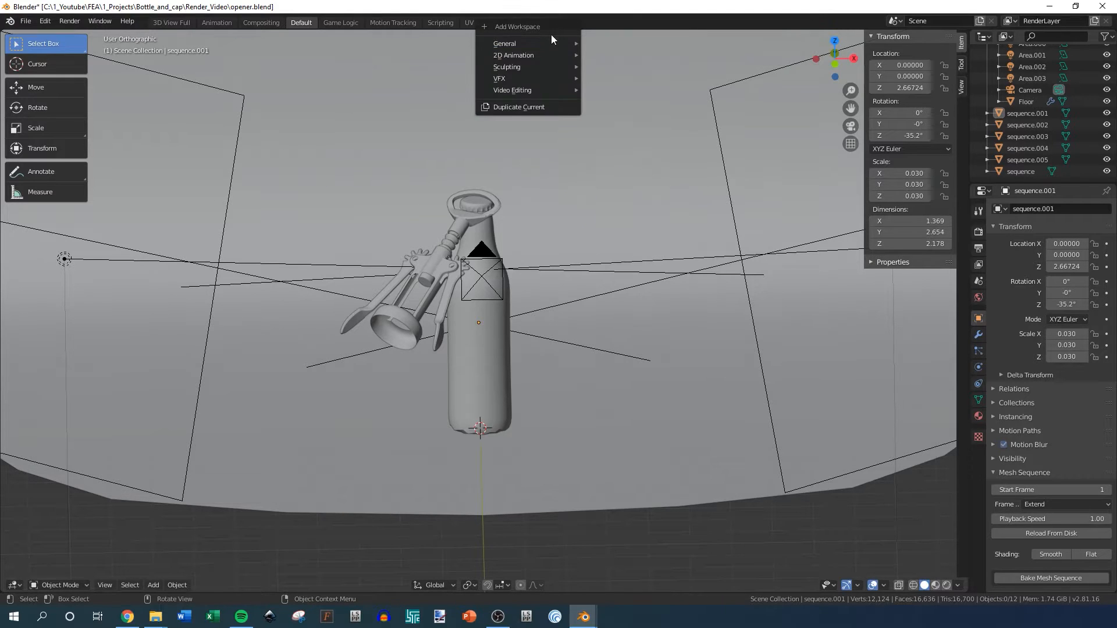
mouse_move(548, 41)
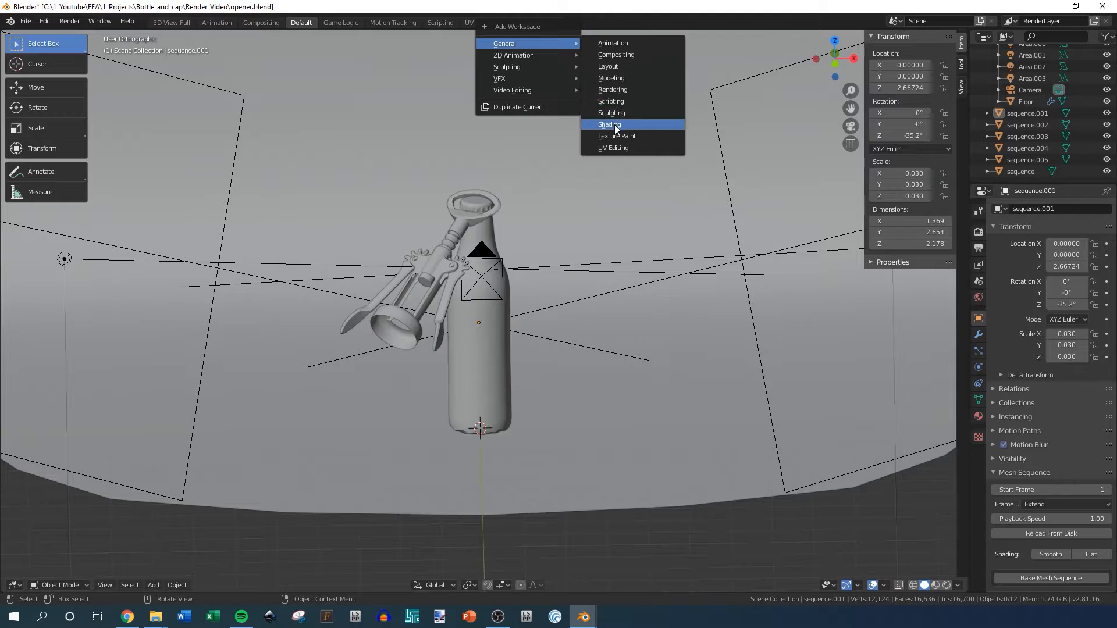
click(616, 68)
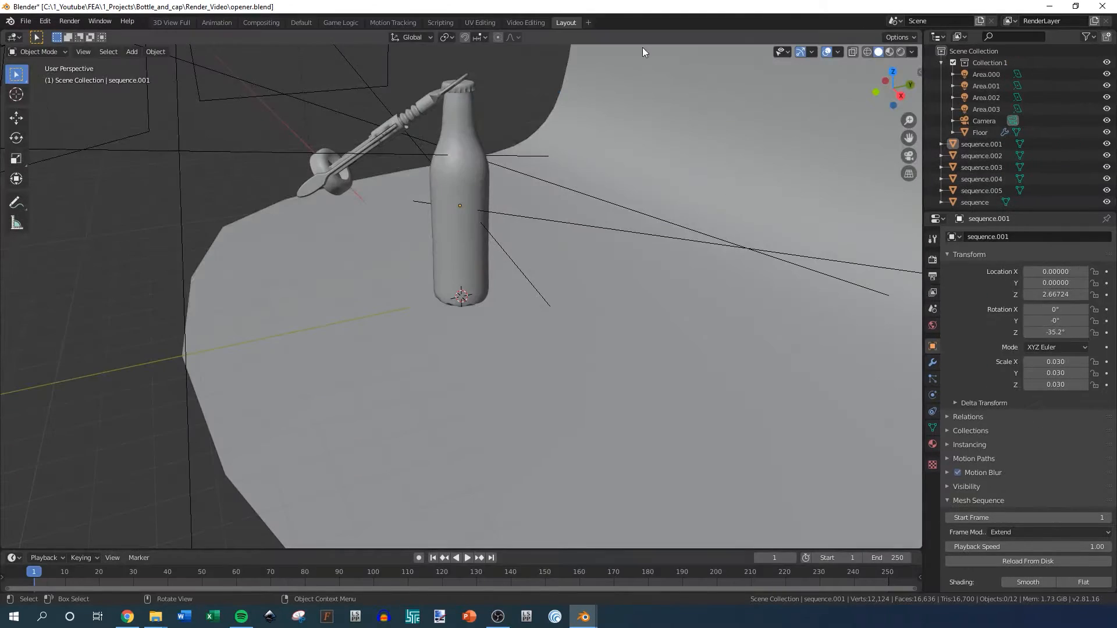
middle_drag(241, 280, 468, 349)
click(468, 557)
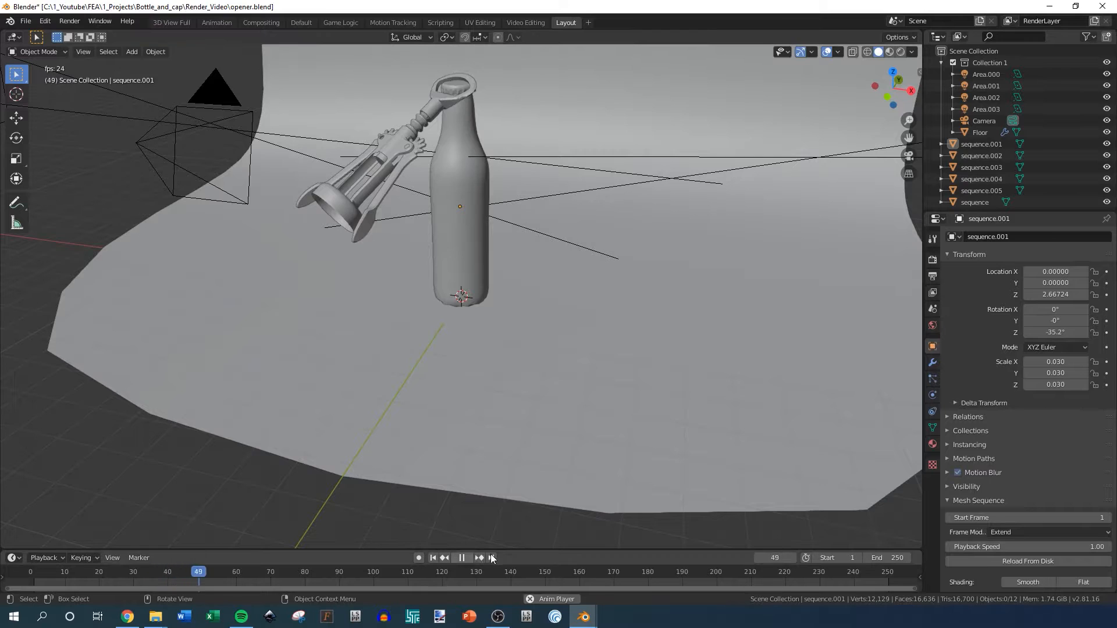
scroll(444, 339, up, 3)
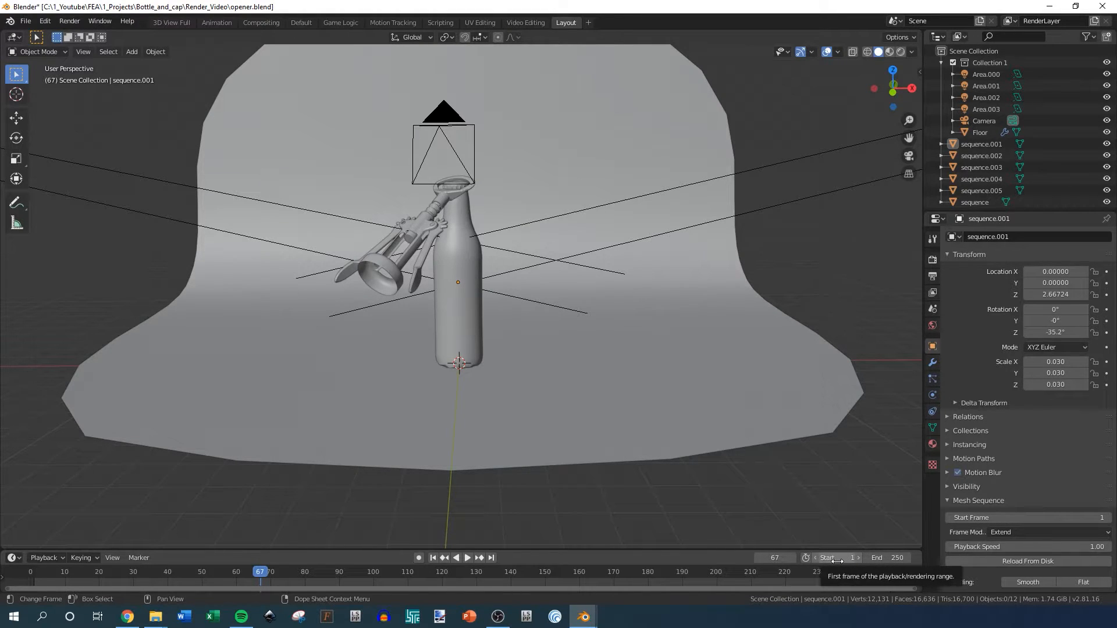
- Set the end frame of the scene's playback and rendering range to 500
click(892, 558)
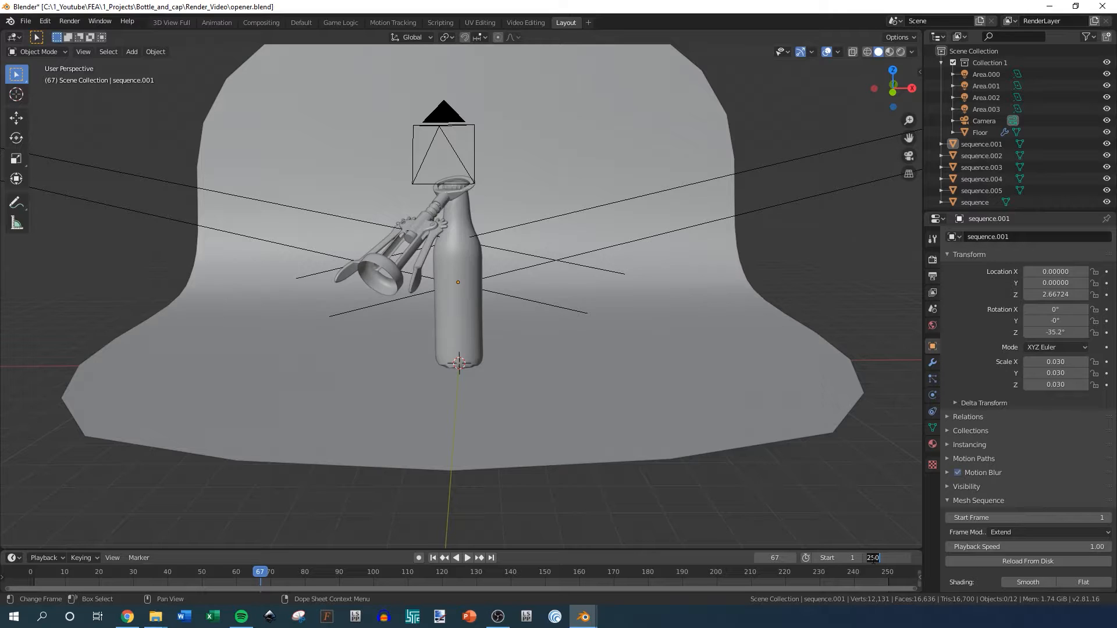
text(500)
key(Return)
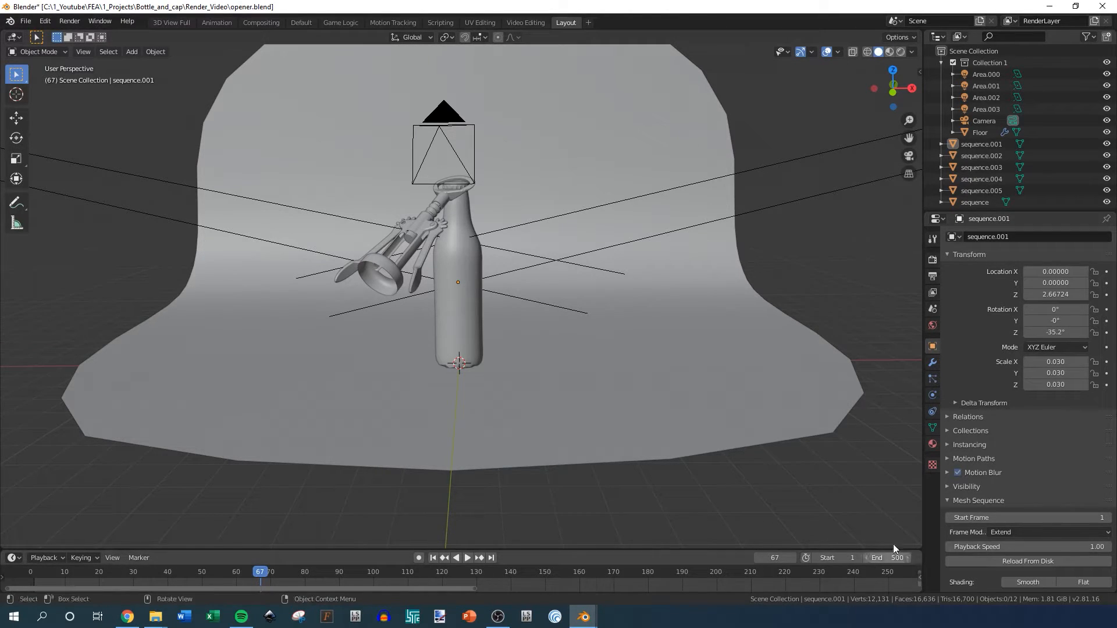
- Add a general Shading workspace and view the bottle and opener in its material preview
click(589, 23)
mouse_move(588, 44)
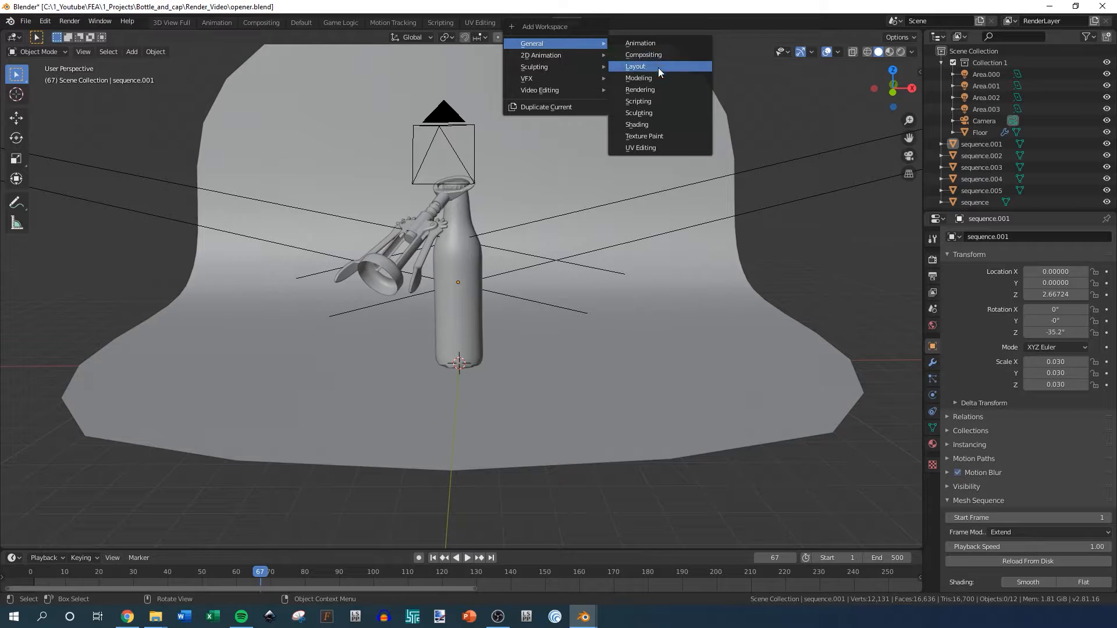
click(638, 123)
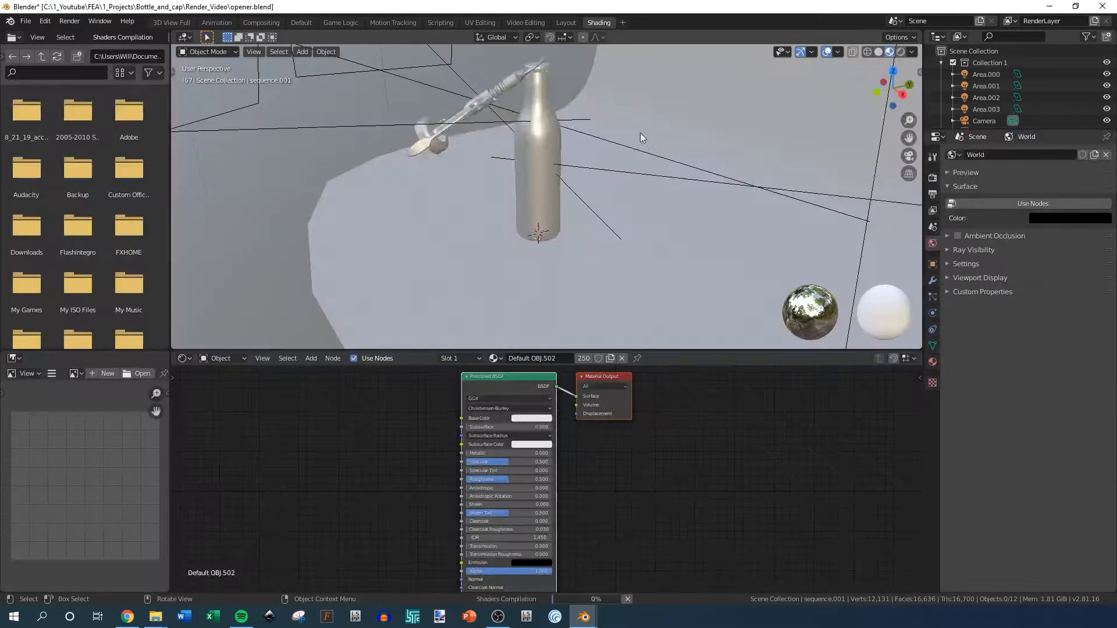
middle_drag(473, 270, 536, 263)
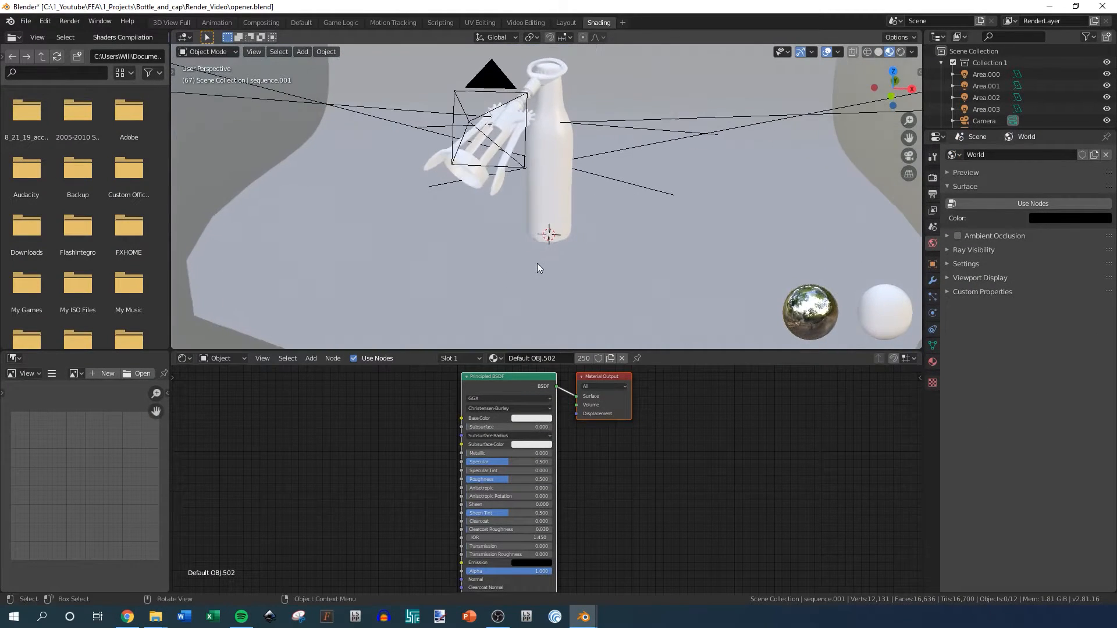
scroll(547, 261, up, 2)
scroll(559, 251, down, 6)
scroll(559, 251, up, 3)
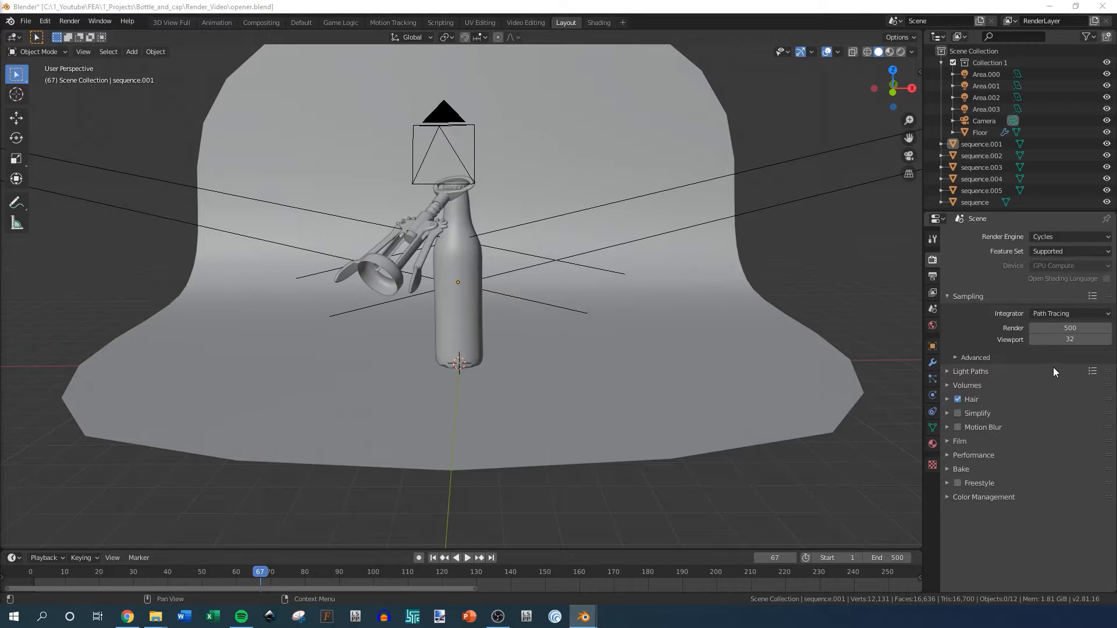
- Look at the active tool's settings and return to the scene's Cycles render settings
click(929, 242)
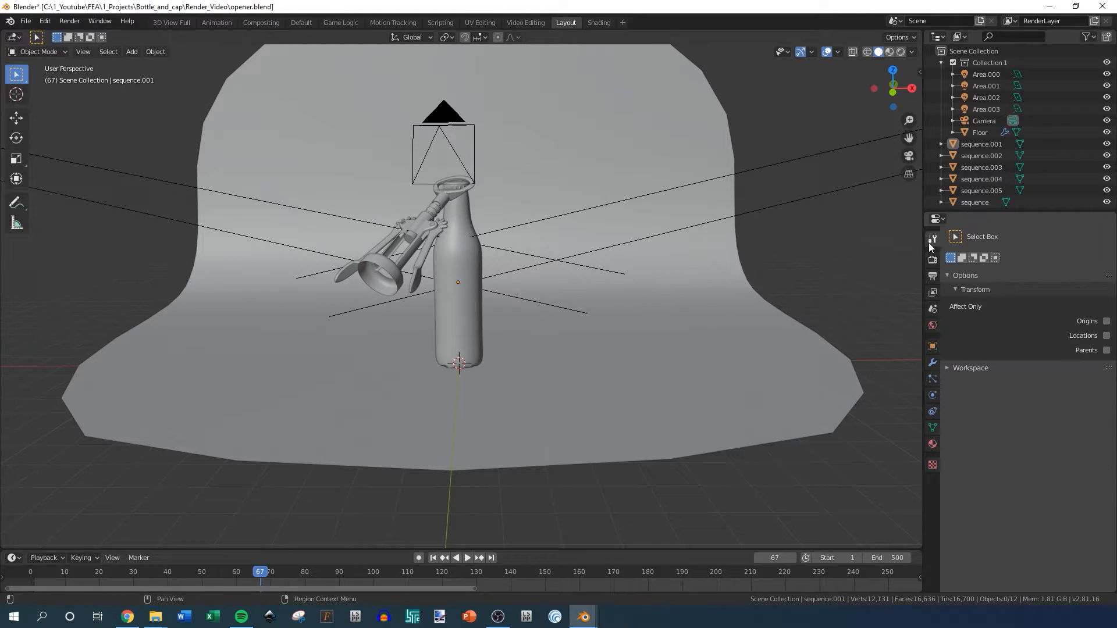
click(933, 259)
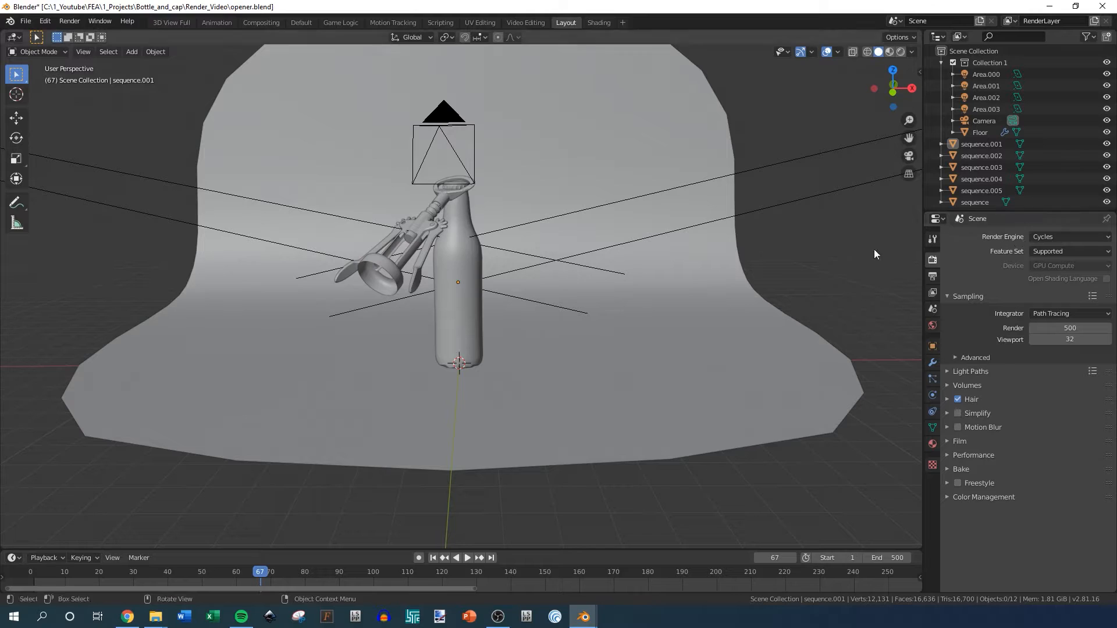
- Switch the render engine from Cycles to Eevee and enable Ambient Occlusion
click(1049, 238)
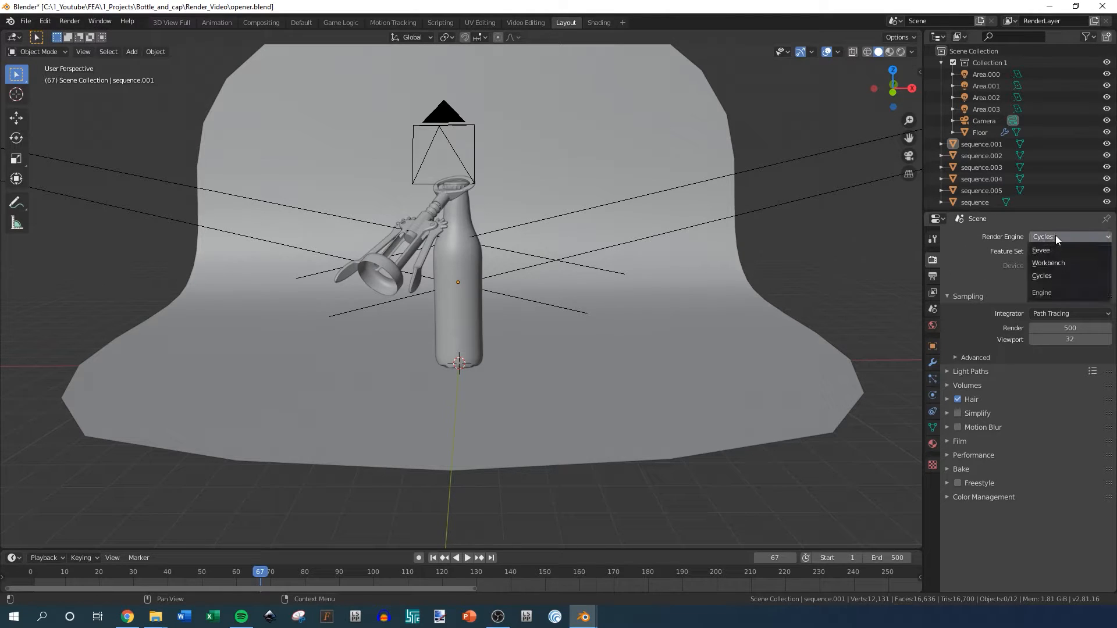
click(1052, 249)
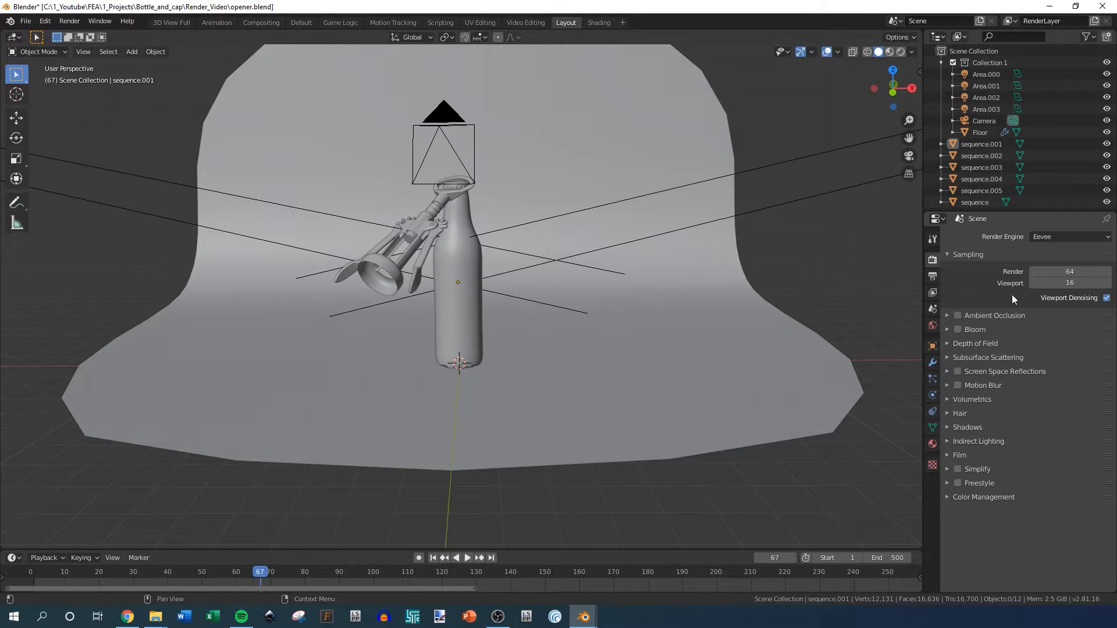
click(949, 316)
click(949, 316)
- Enable Screen Space Reflections with Refraction on, Half Res Trace off, Trace Precision 1.000 and Edge Fading 0.000
click(948, 357)
click(947, 372)
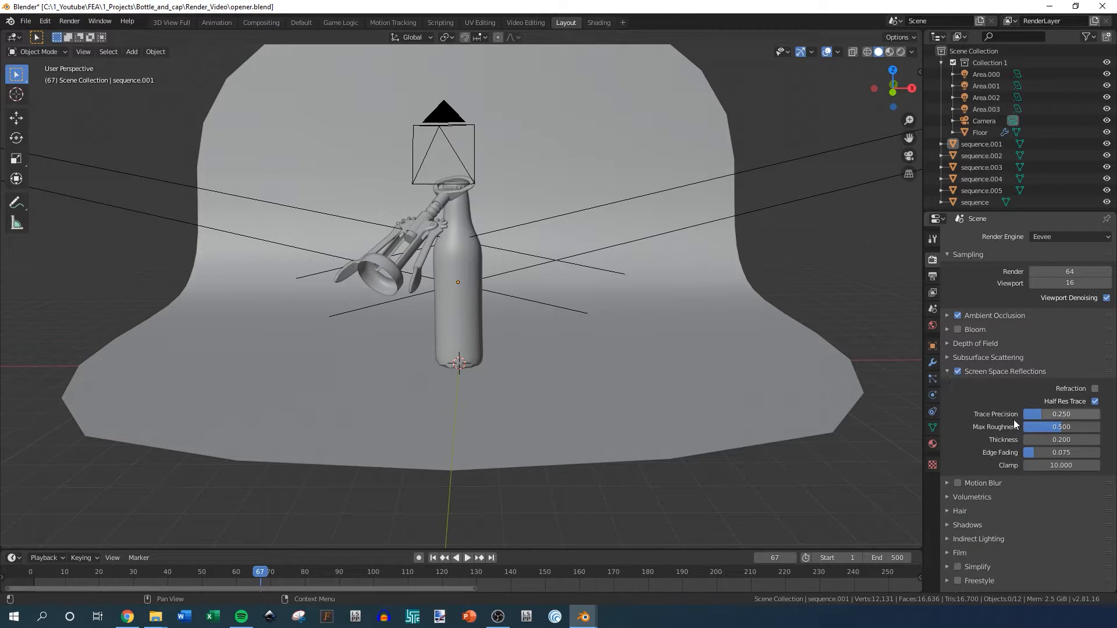
click(1095, 389)
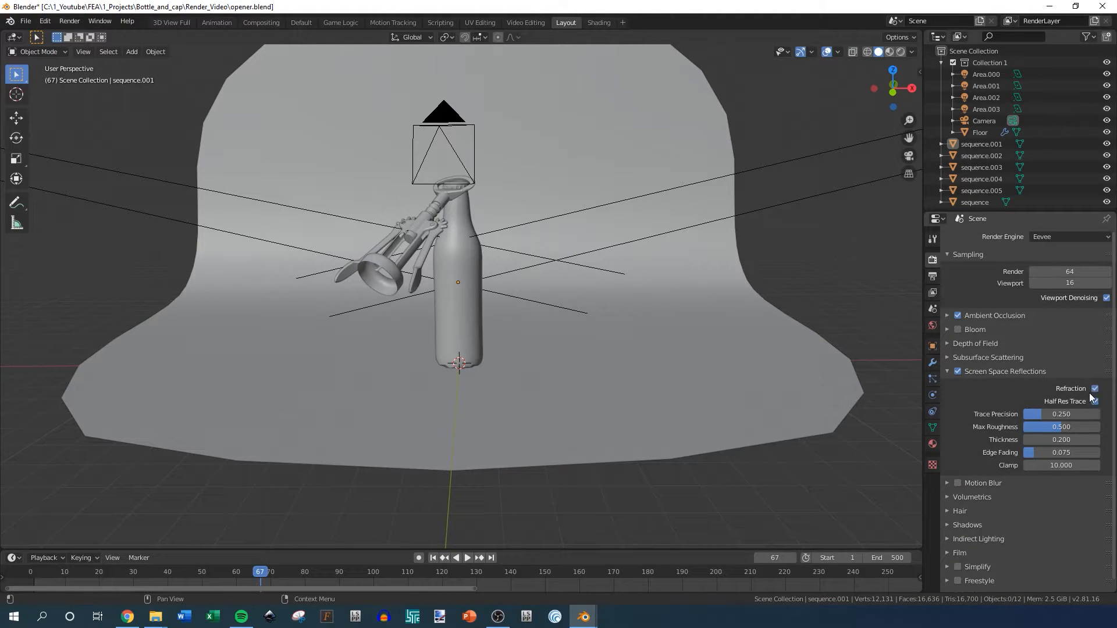
click(1095, 402)
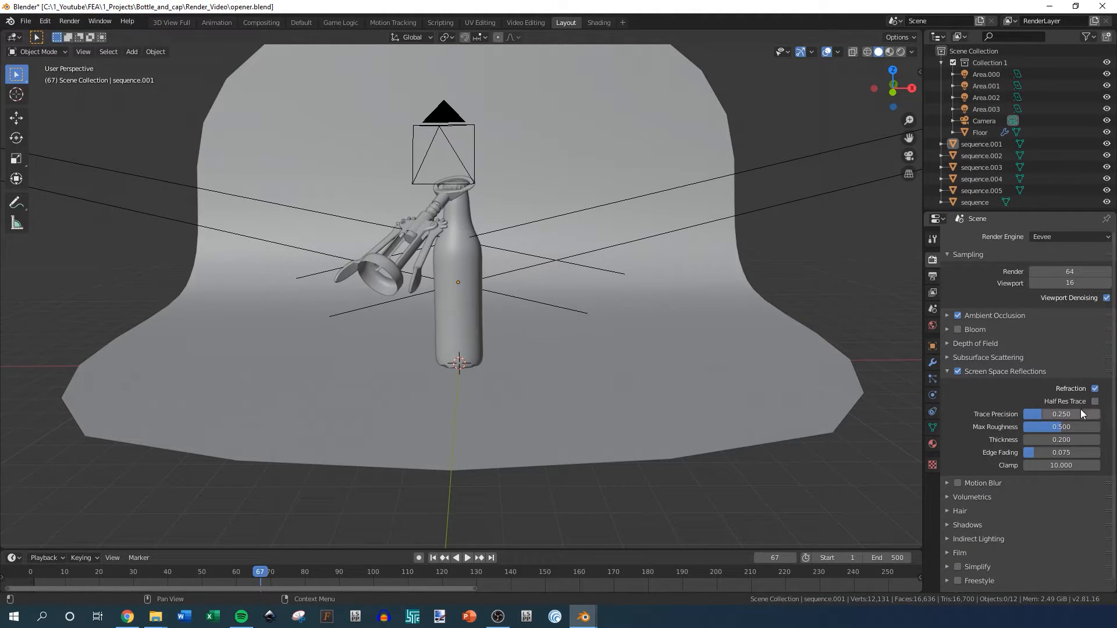
mouse_move(1041, 414)
mouse_down()
mouse_move(1103, 415)
mouse_move(1030, 453)
mouse_up()
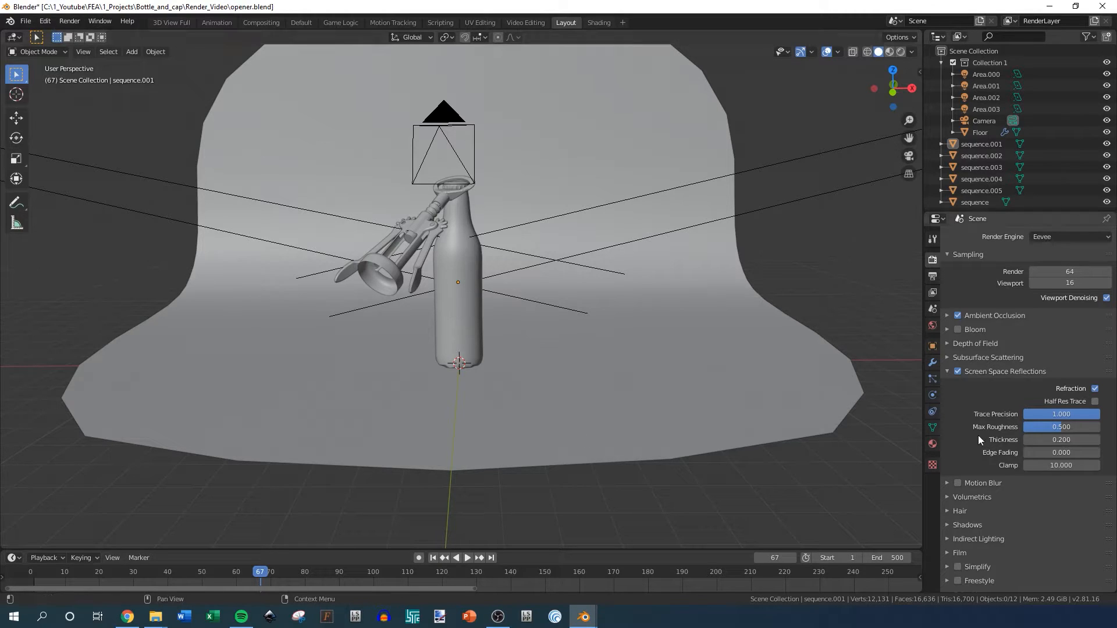
scroll(978, 431, down, 1)
click(944, 362)
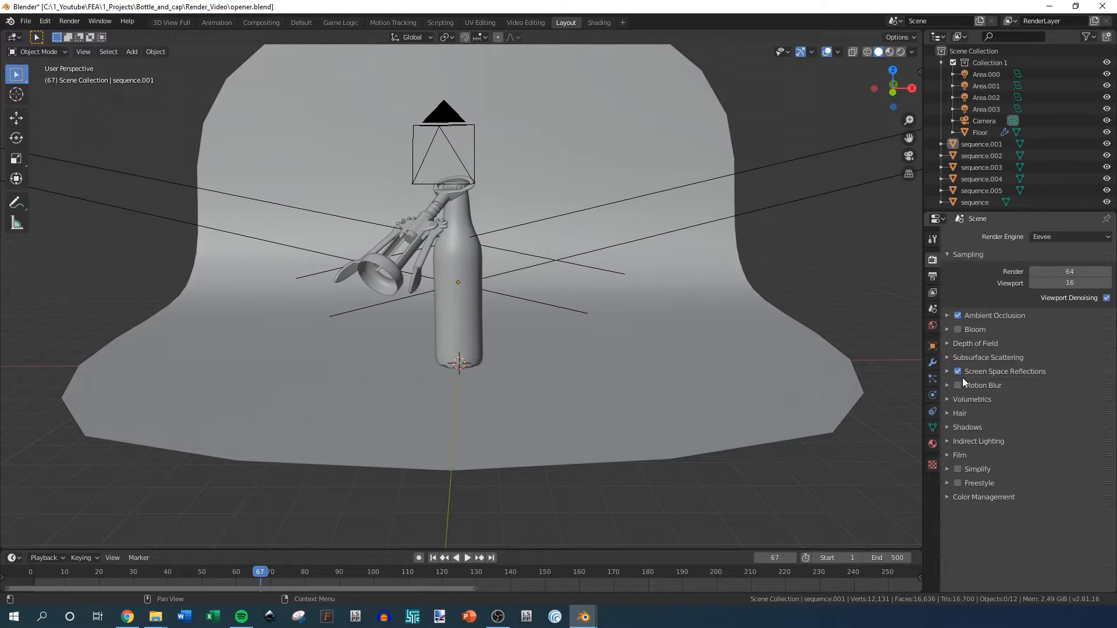
- Set the shadow cube size to 1024px with High Bitdepth and Soft Shadows, and look at the indirect lighting settings
click(947, 427)
click(1031, 446)
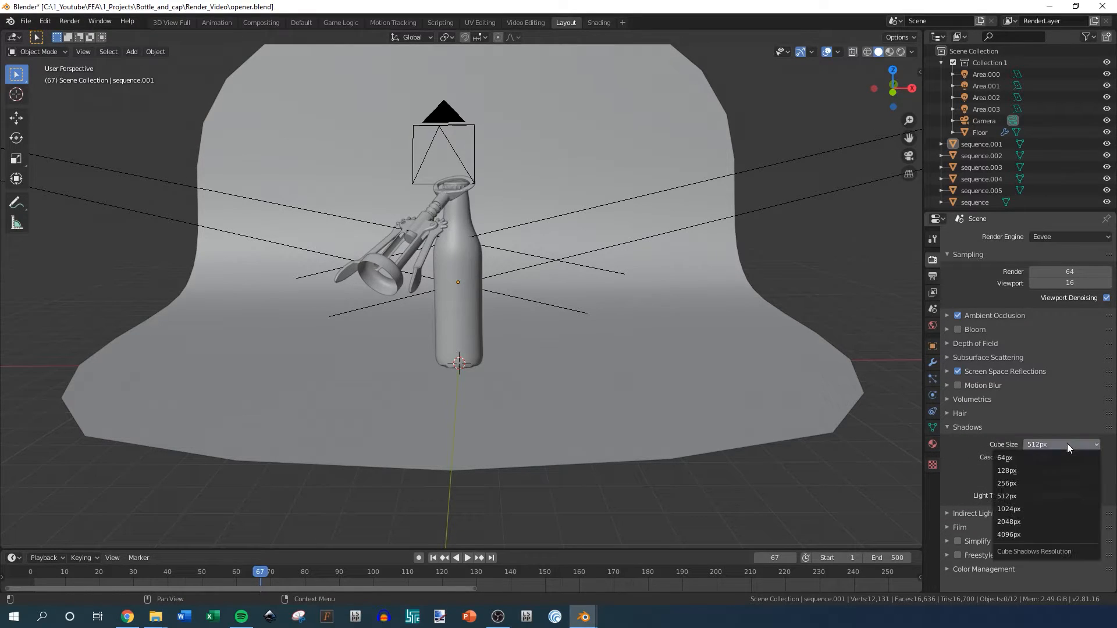
click(1018, 507)
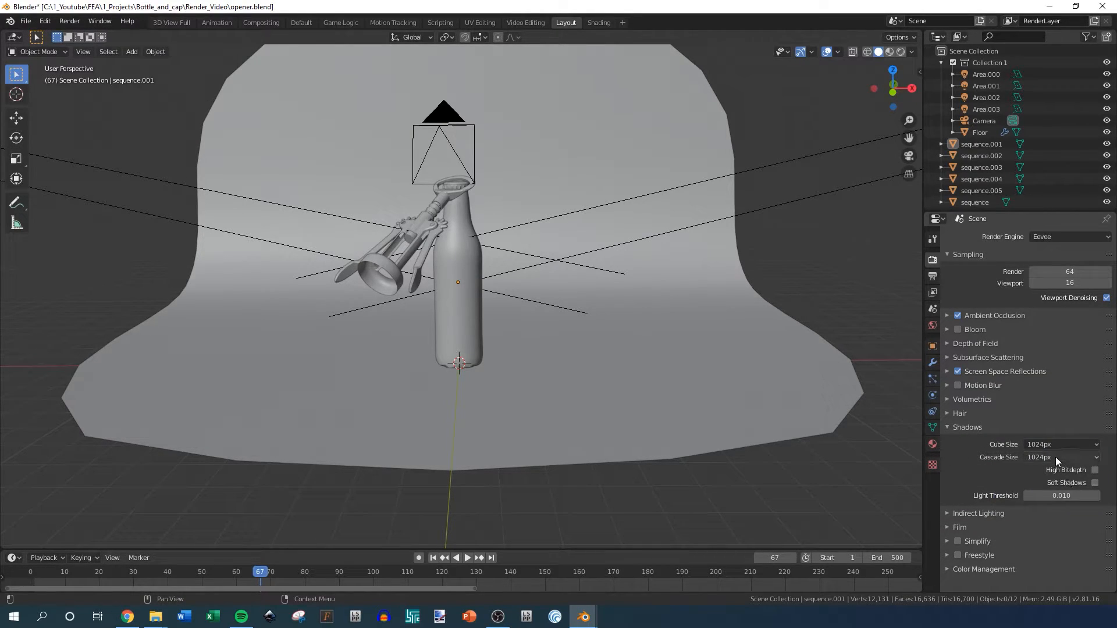
click(1095, 470)
click(1095, 483)
click(948, 428)
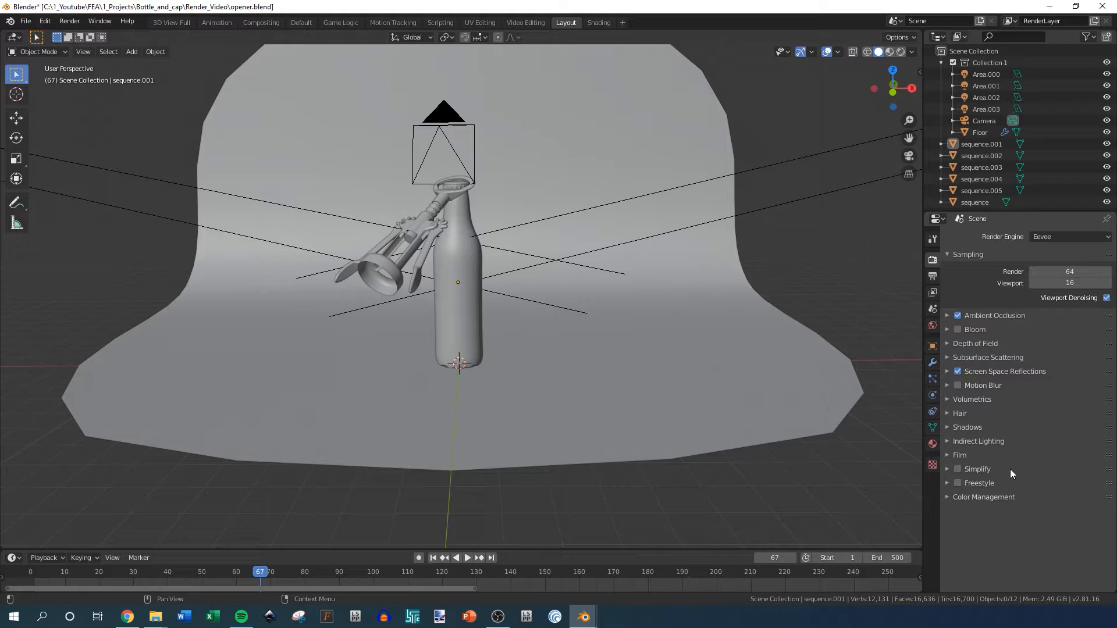
click(947, 441)
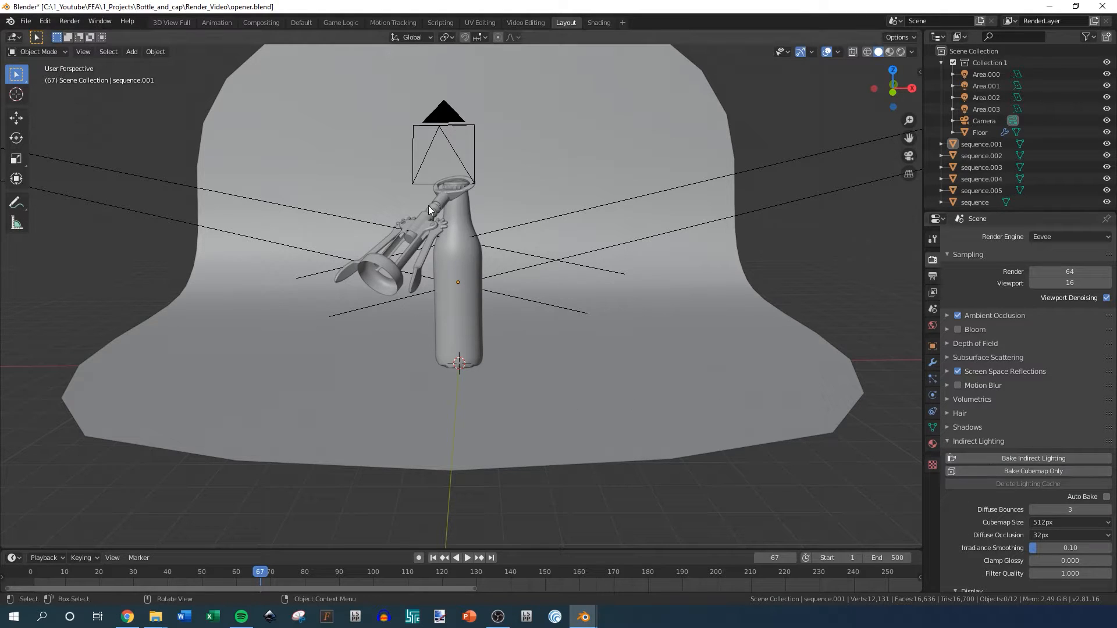
click(948, 442)
- Open the scene's output settings and examine how the camera frames the bottle and opener
click(931, 275)
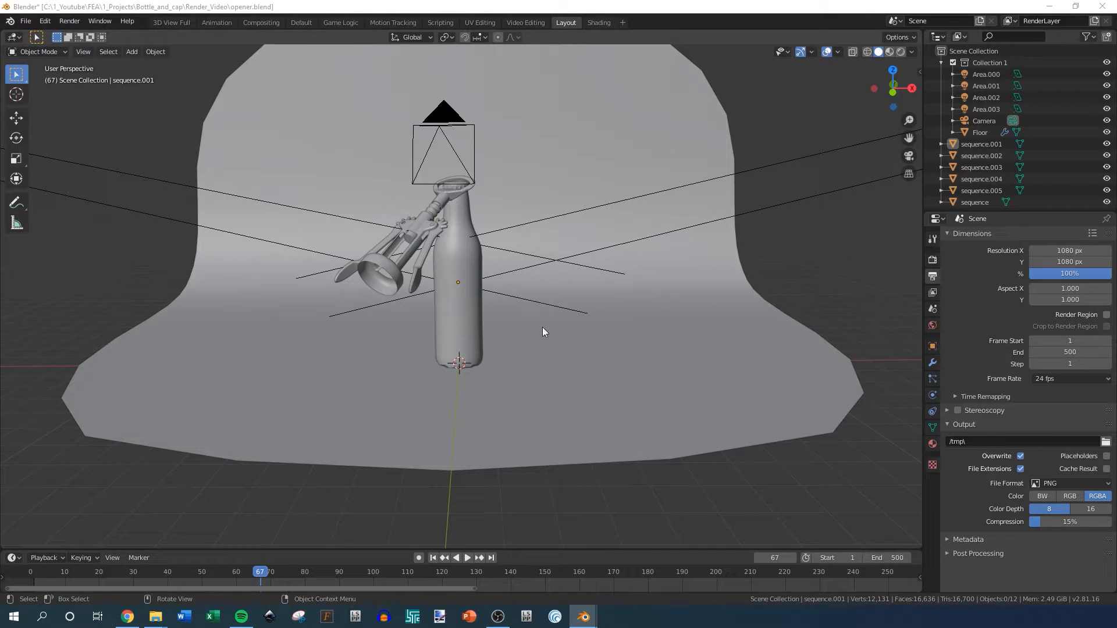
scroll(541, 336, down, 1)
scroll(547, 329, up, 4)
scroll(543, 371, down, 6)
scroll(529, 309, up, 3)
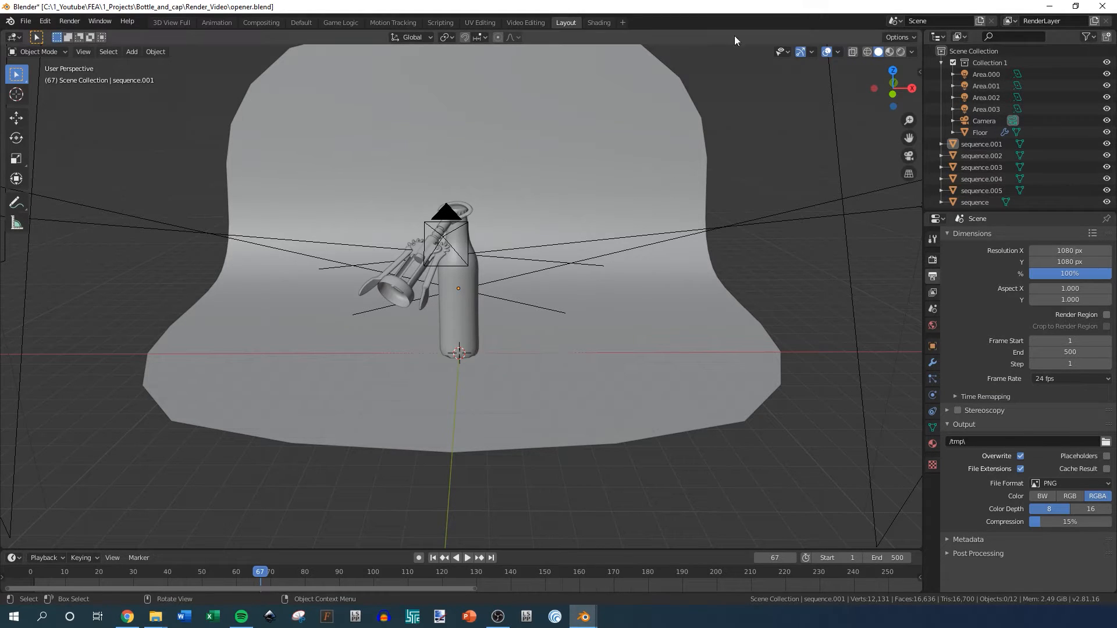
middle_drag(466, 212, 456, 211)
scroll(456, 212, up, 2)
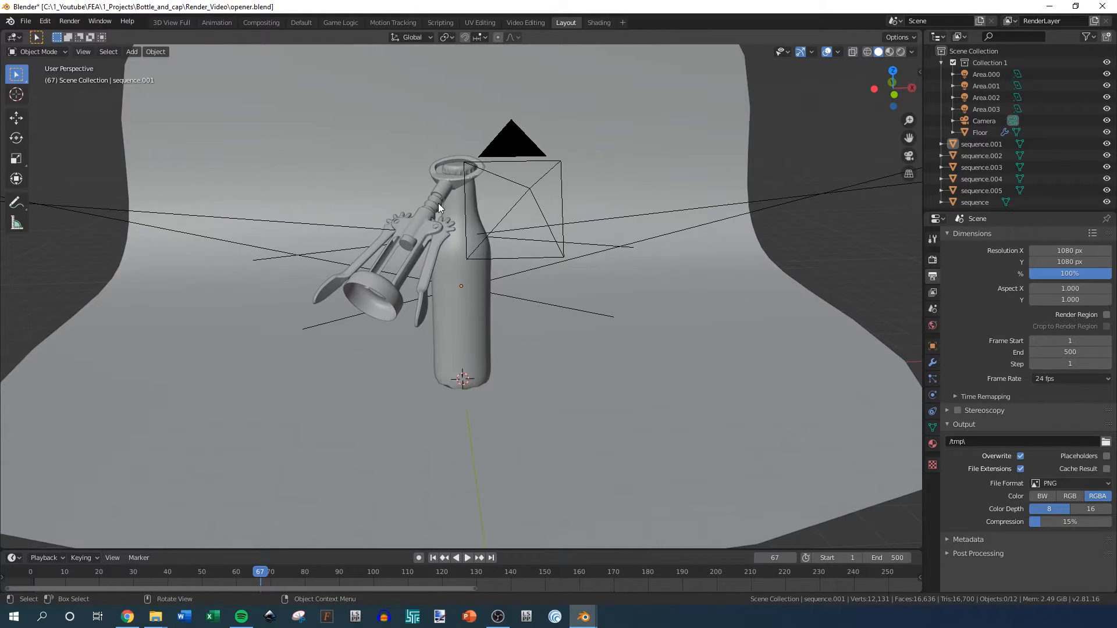
key(KP_0)
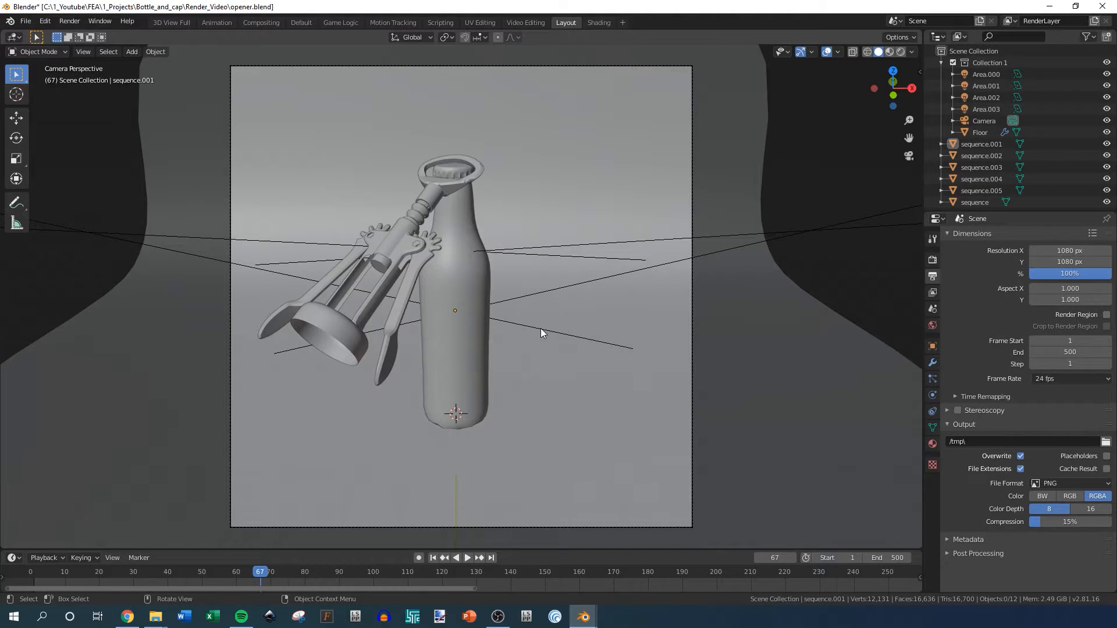
middle_drag(539, 328, 585, 339)
- Set the render resolution's X to 1920 px and check the new frame through the camera
click(1067, 253)
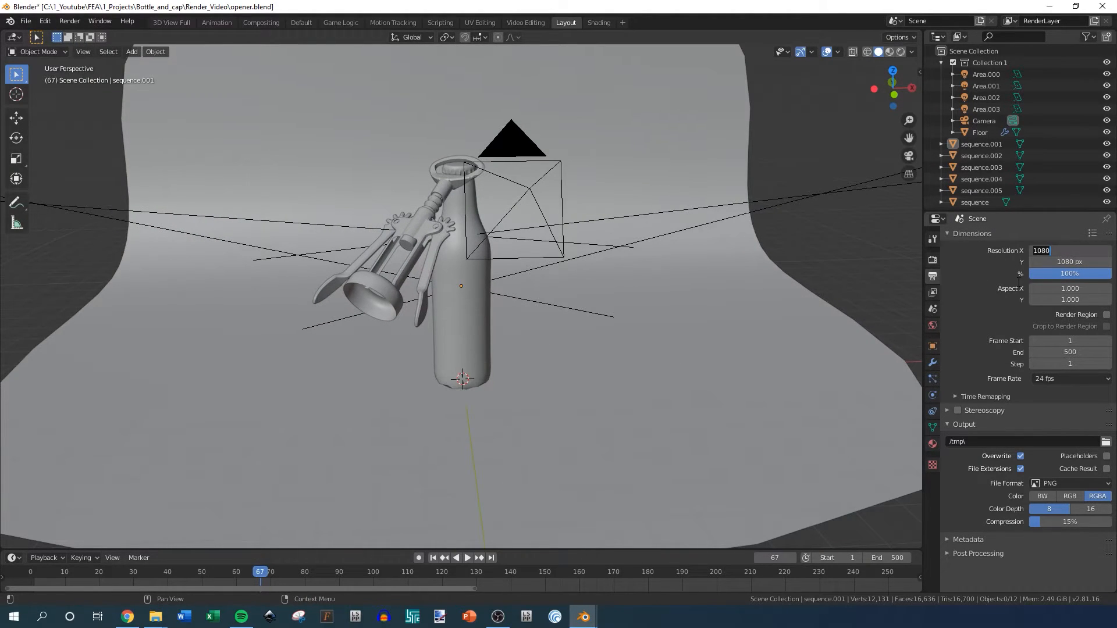
text(1920)
key(Return)
middle_drag(622, 280, 414, 246)
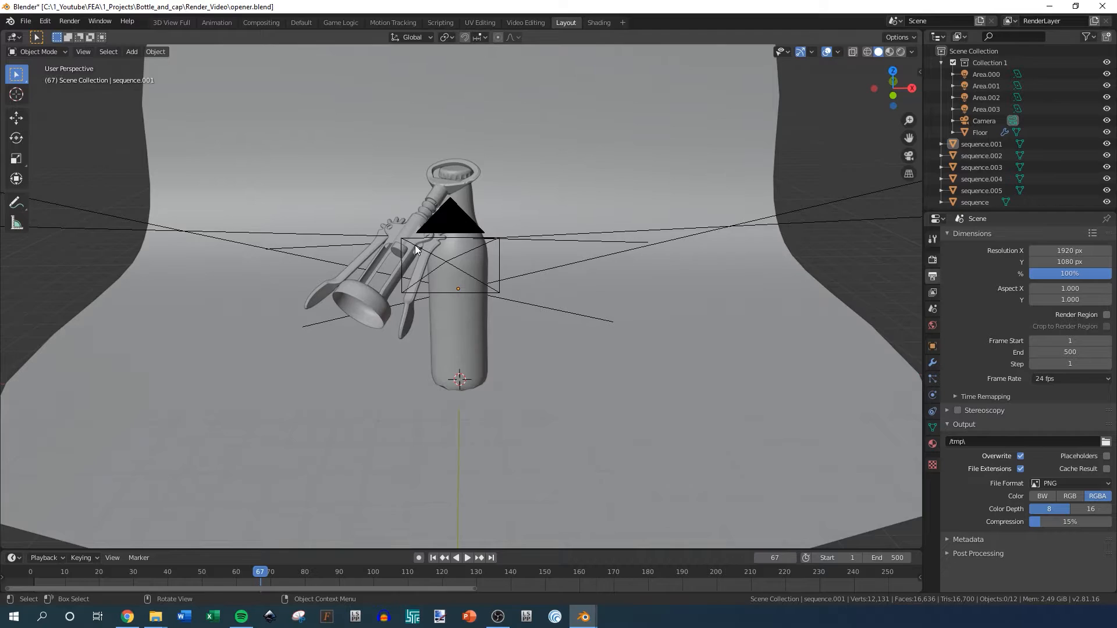
key(KP_0)
scroll(389, 295, up, 1)
scroll(424, 298, down, 1)
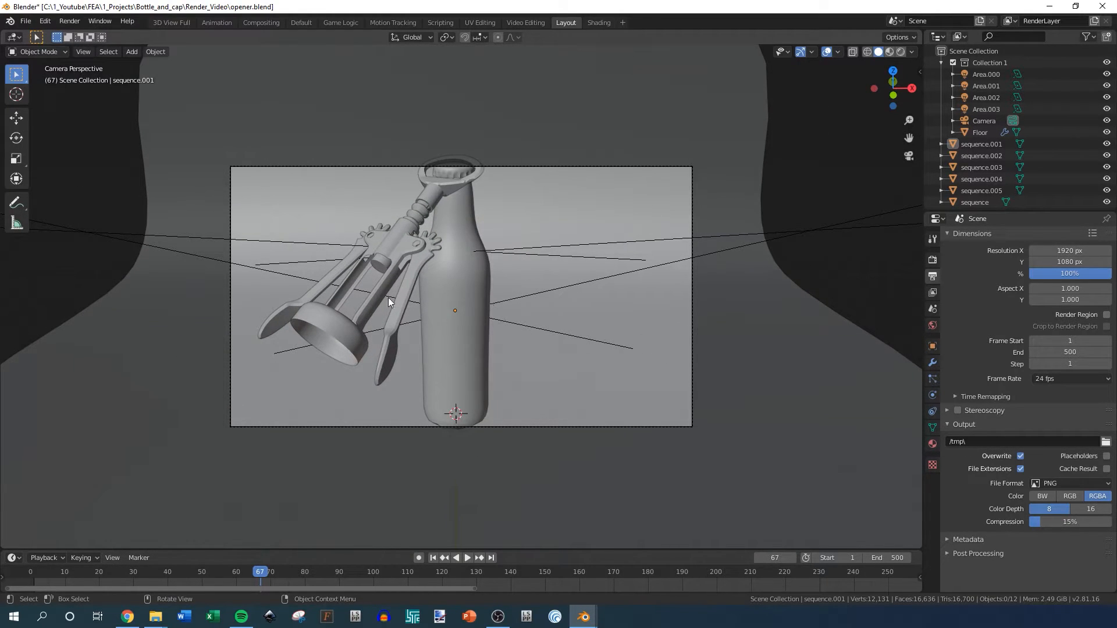
- Reframe the camera farther back so the whole bottle and opener fit inside the render frame
middle_drag(451, 264, 323, 235)
scroll(460, 262, up, 3)
scroll(434, 256, down, 4)
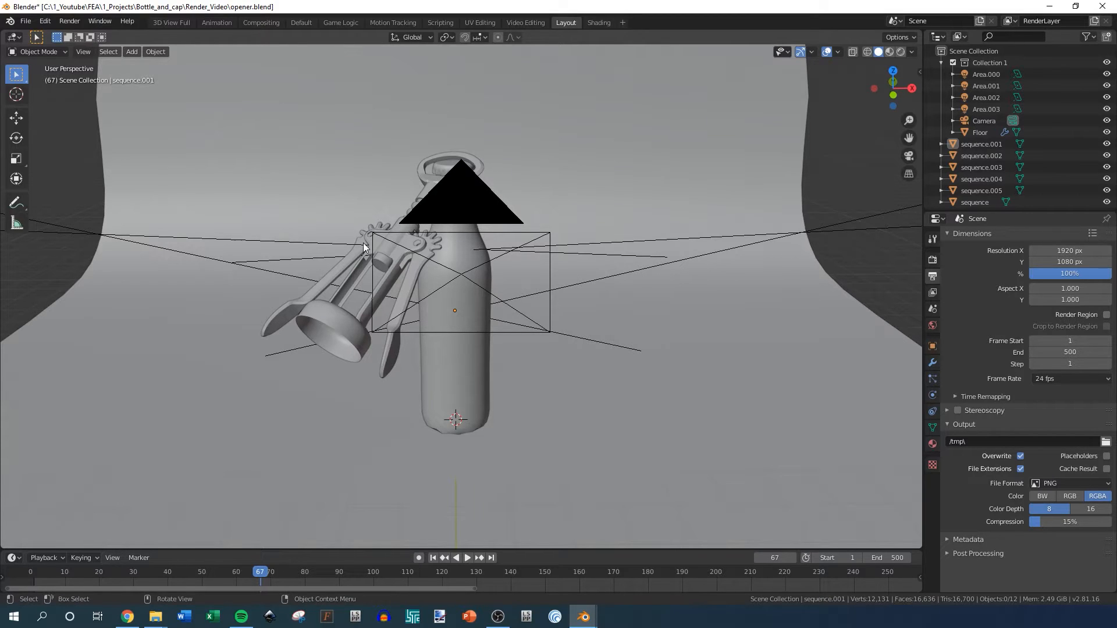
key(KP_0)
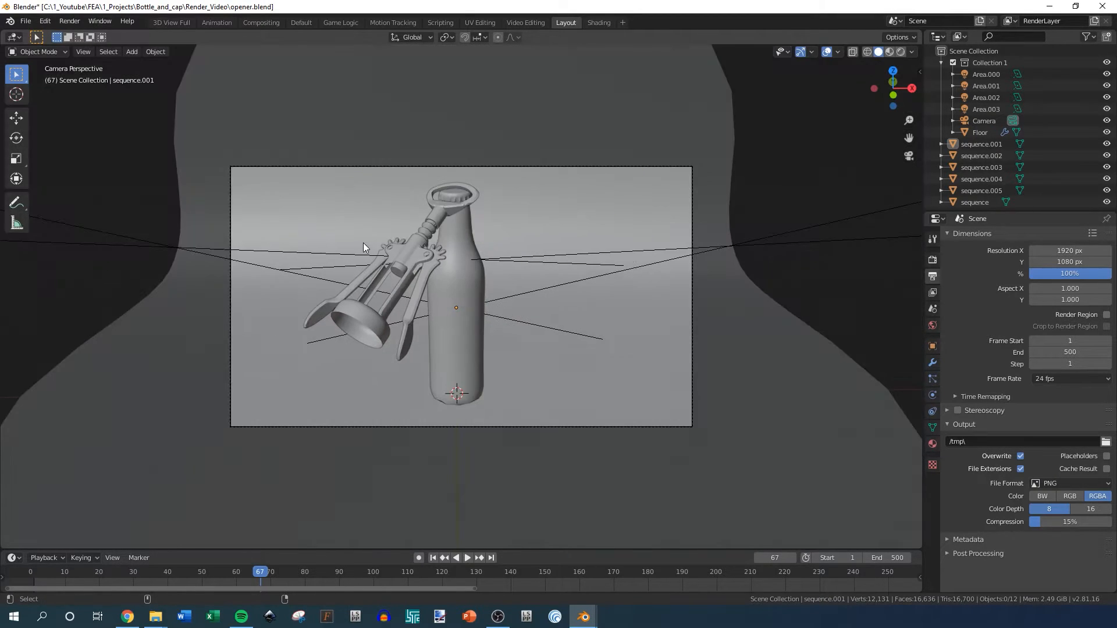
key(KP_0)
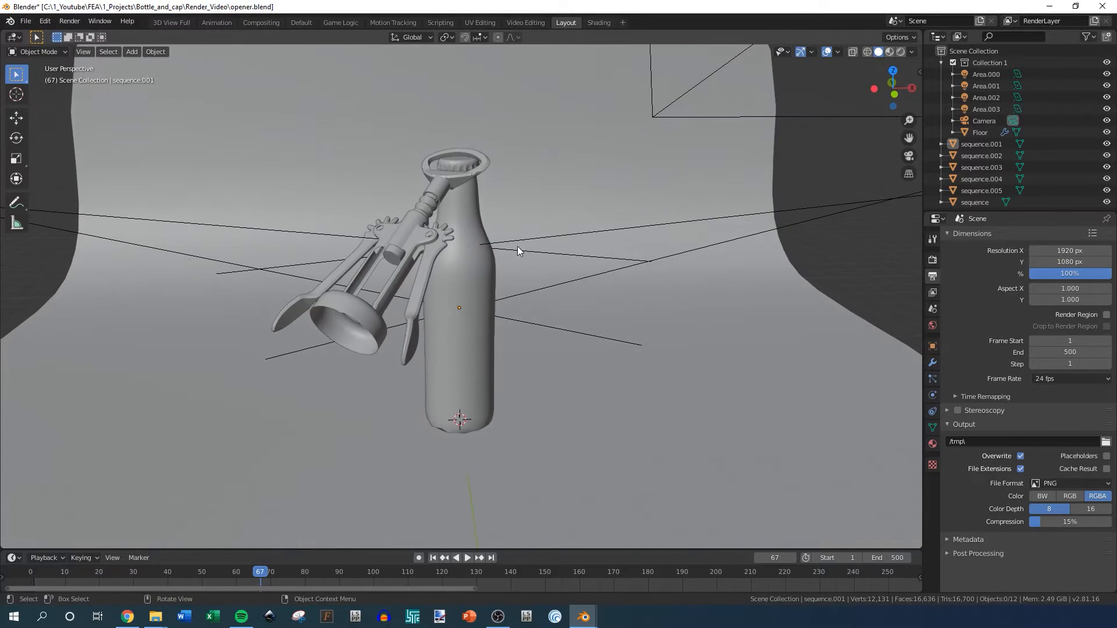
key(KP_0)
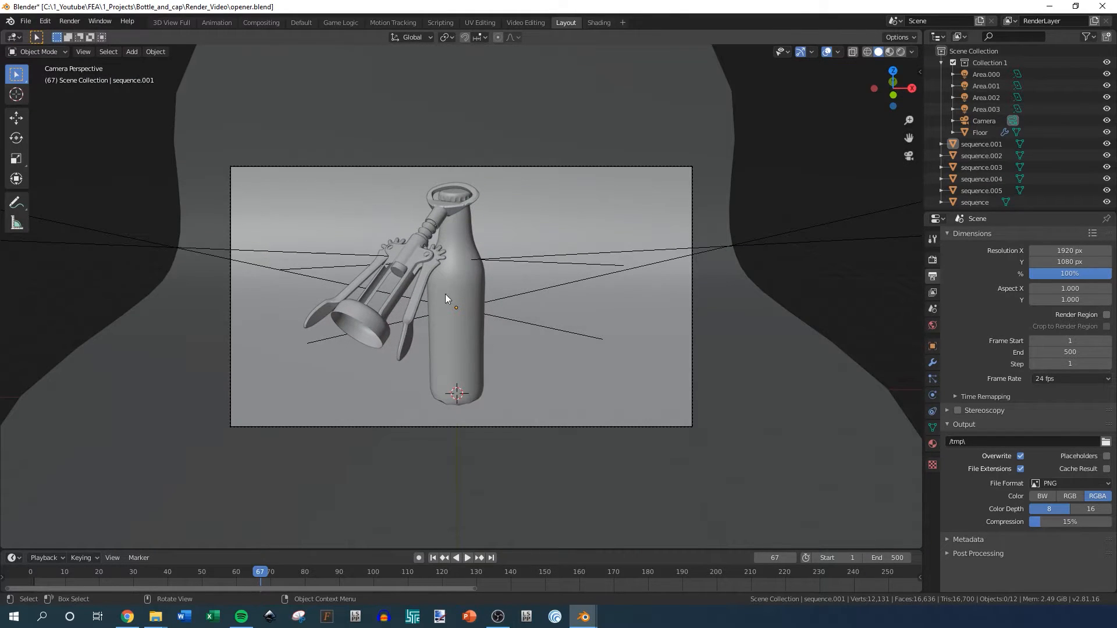
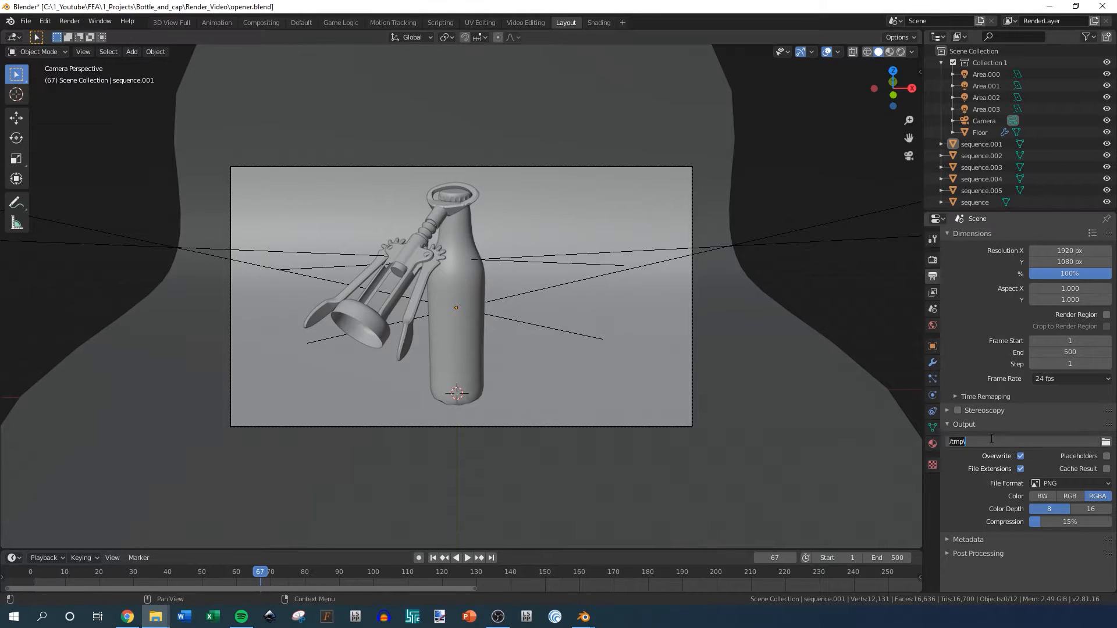
- Set the render output path to C:\1_Youtube\FEA\1_Projects\Bottle_and_cap\Render_Video and the file format to AVI JPEG
key(Return)
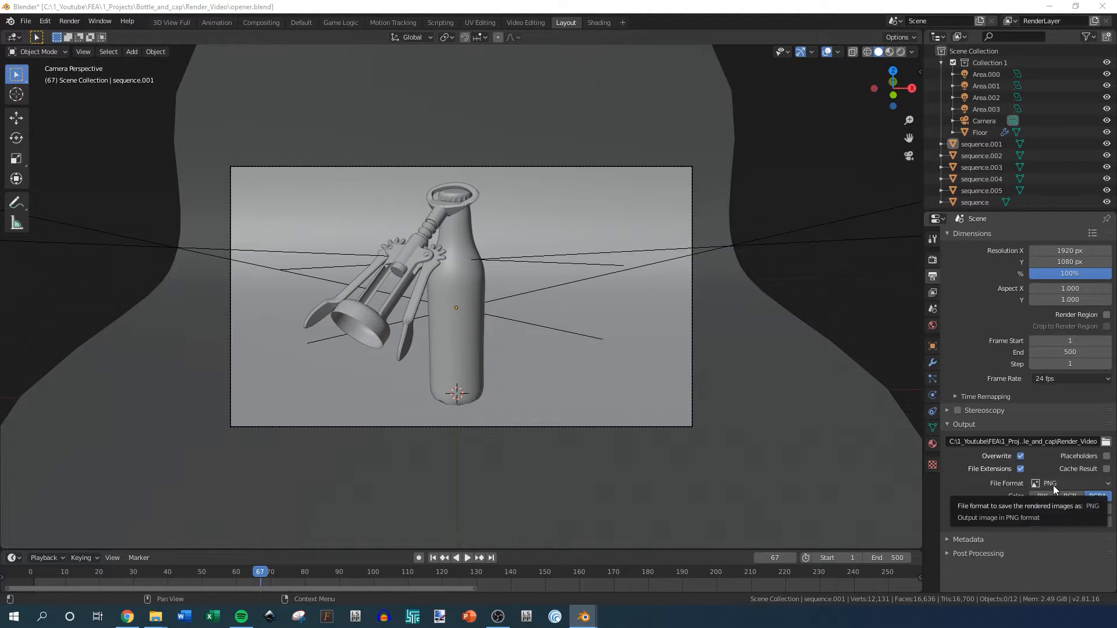
click(1080, 484)
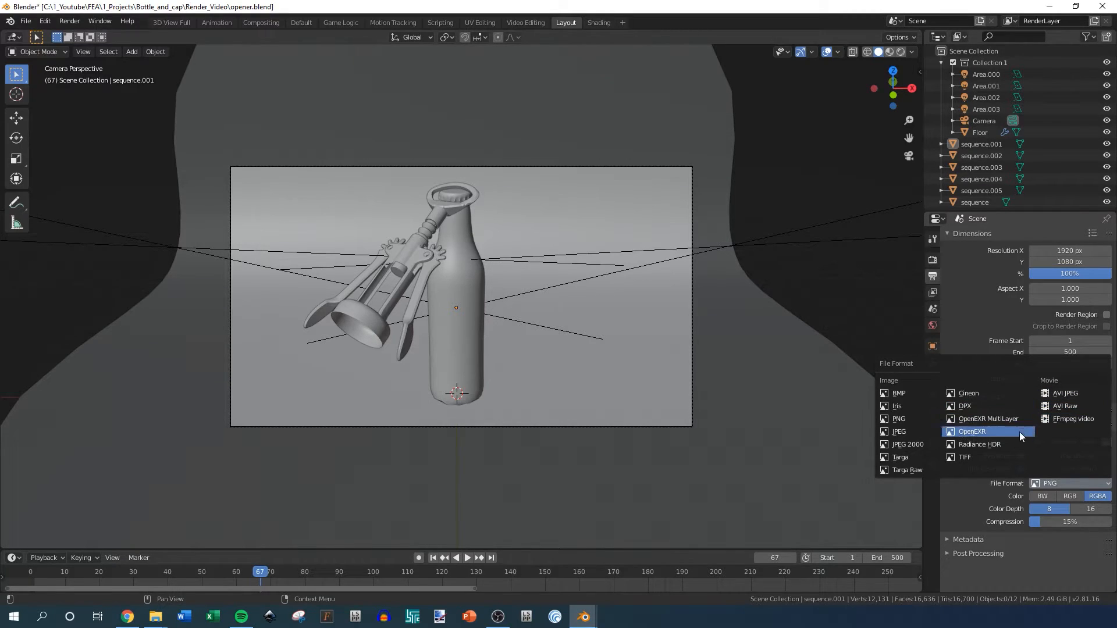
click(906, 418)
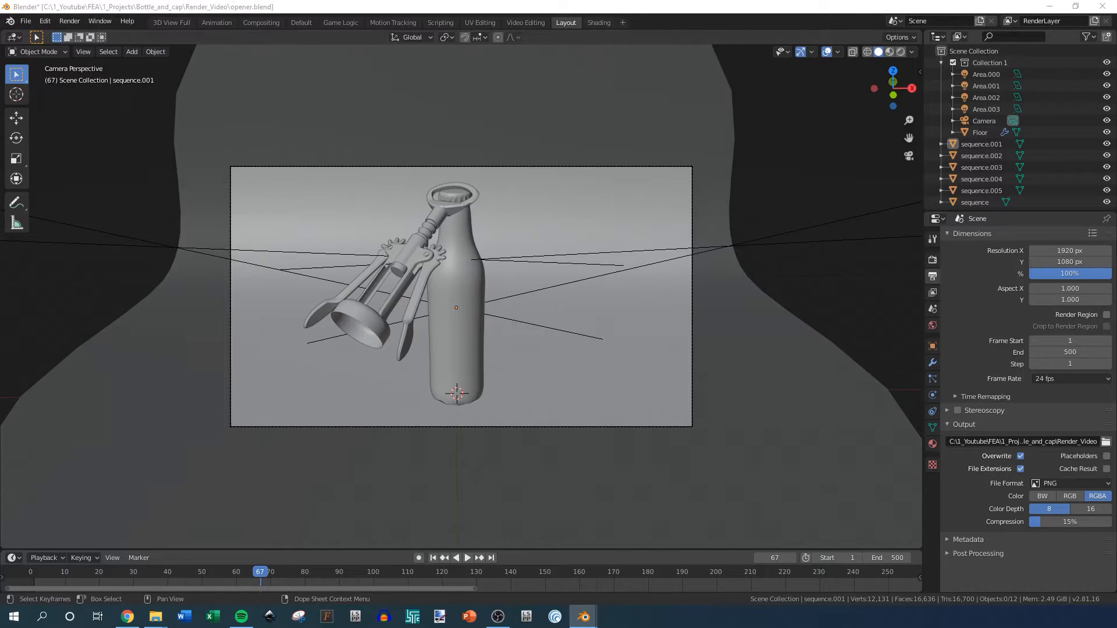
click(1070, 483)
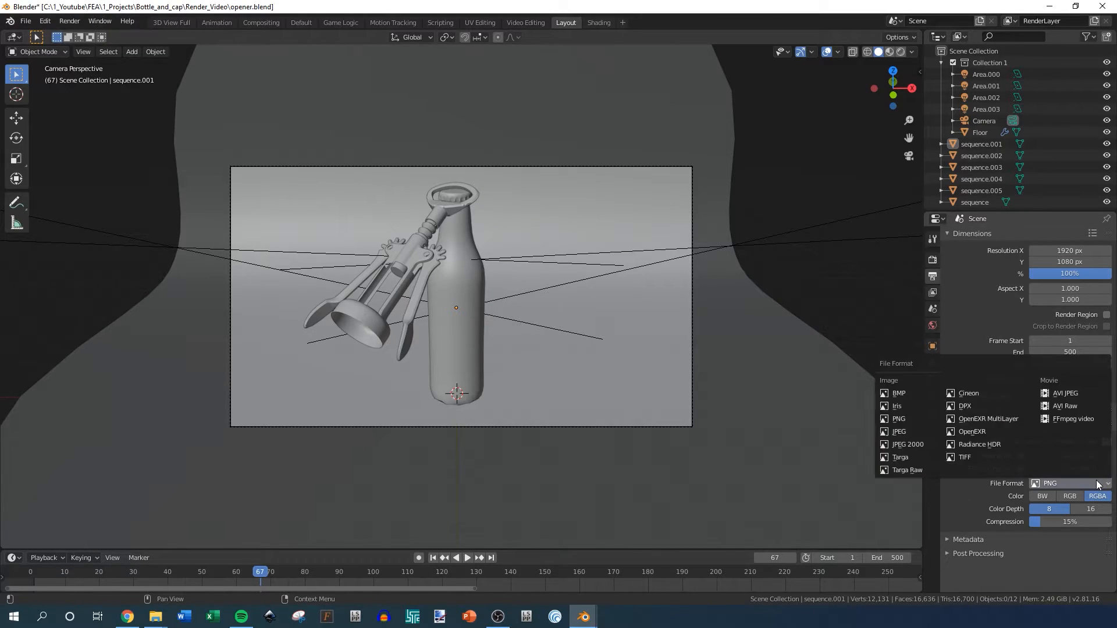
click(1076, 392)
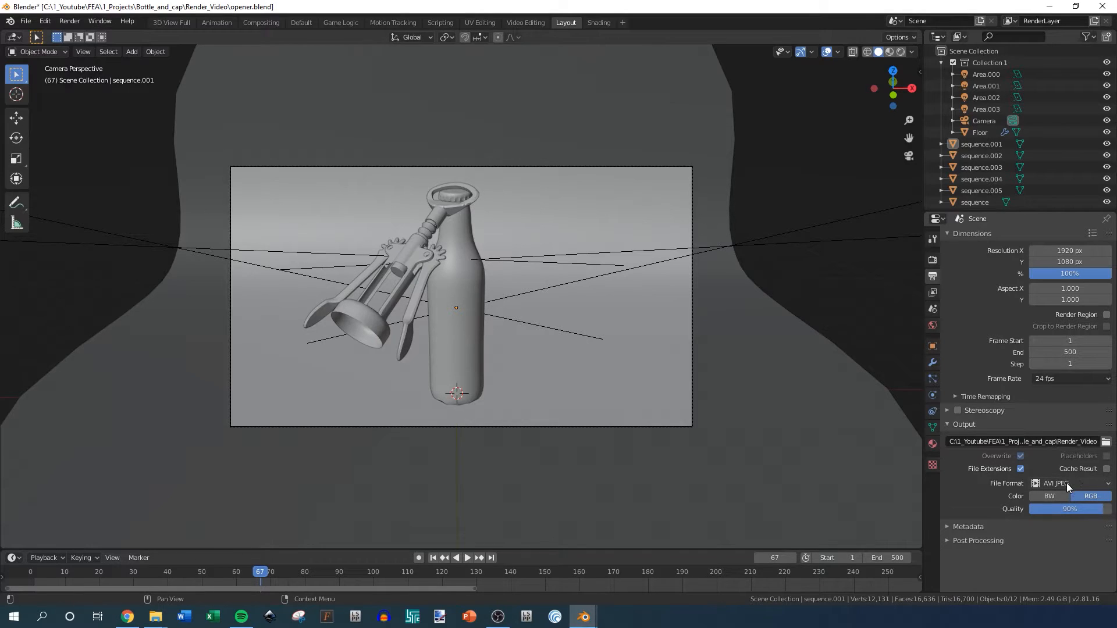
- Name the rendered output file opener inside the Render_Video folder
click(1106, 442)
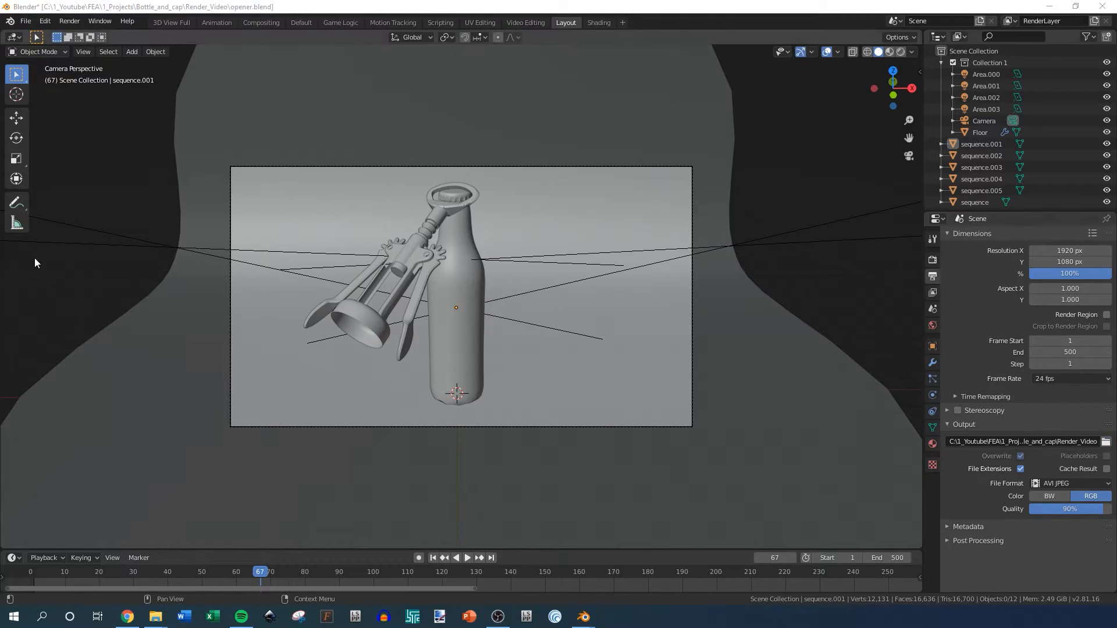
click(428, 498)
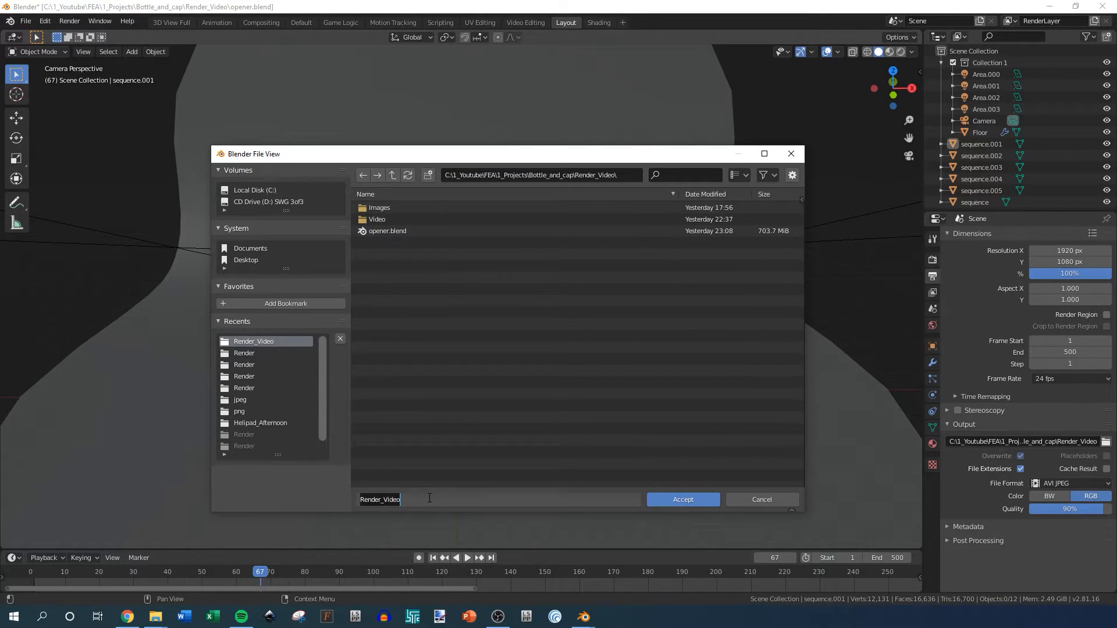
text(opener)
key(Return)
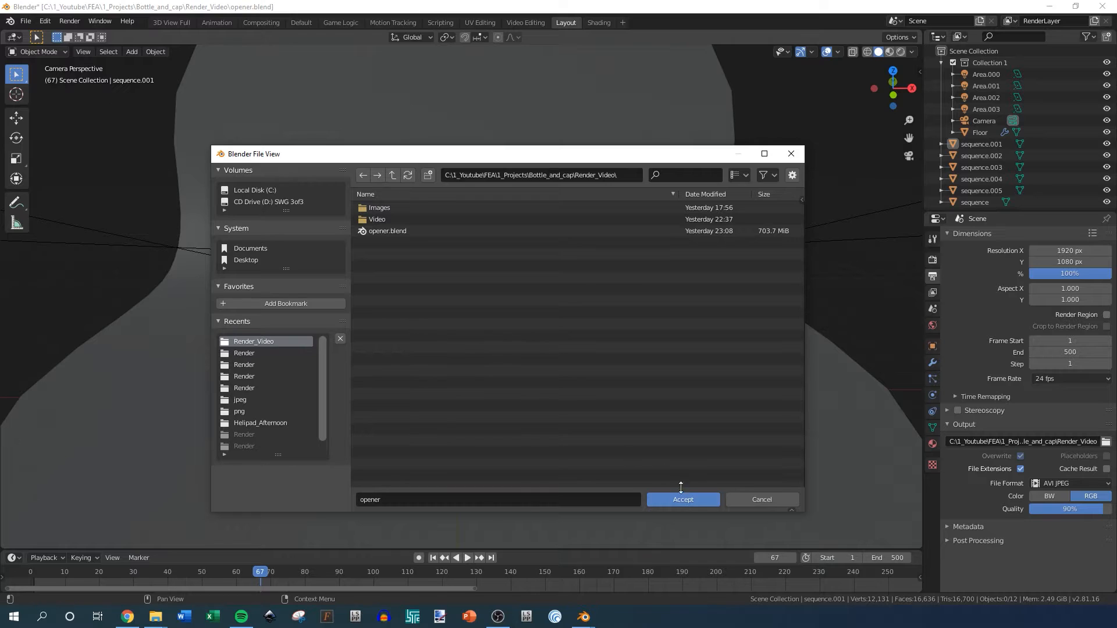
click(680, 501)
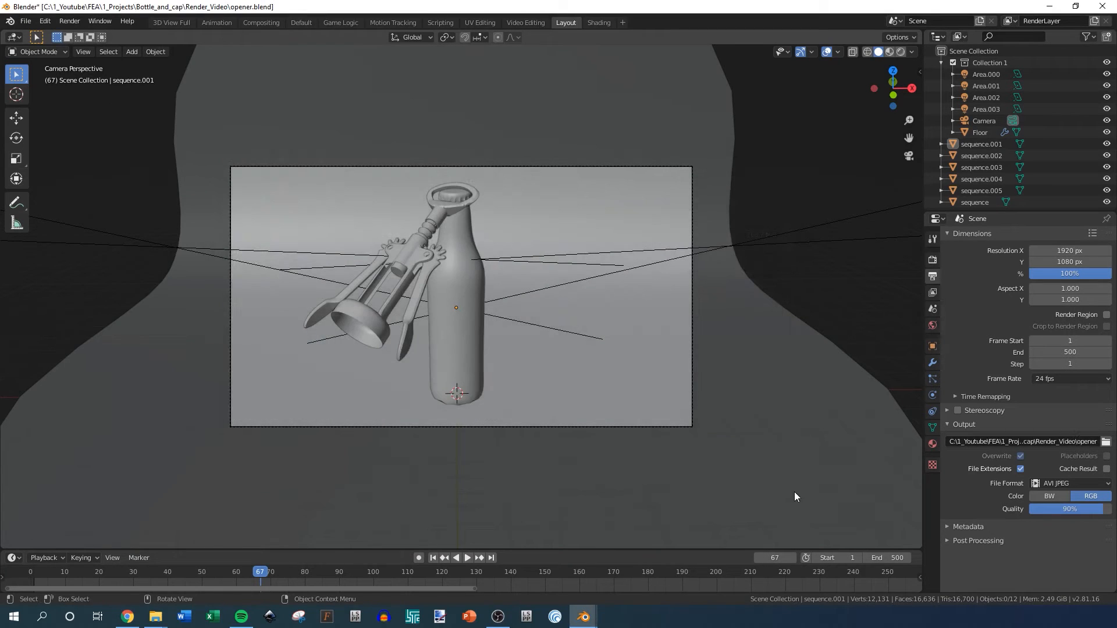
- Look through the view layer, scene and world settings
click(933, 293)
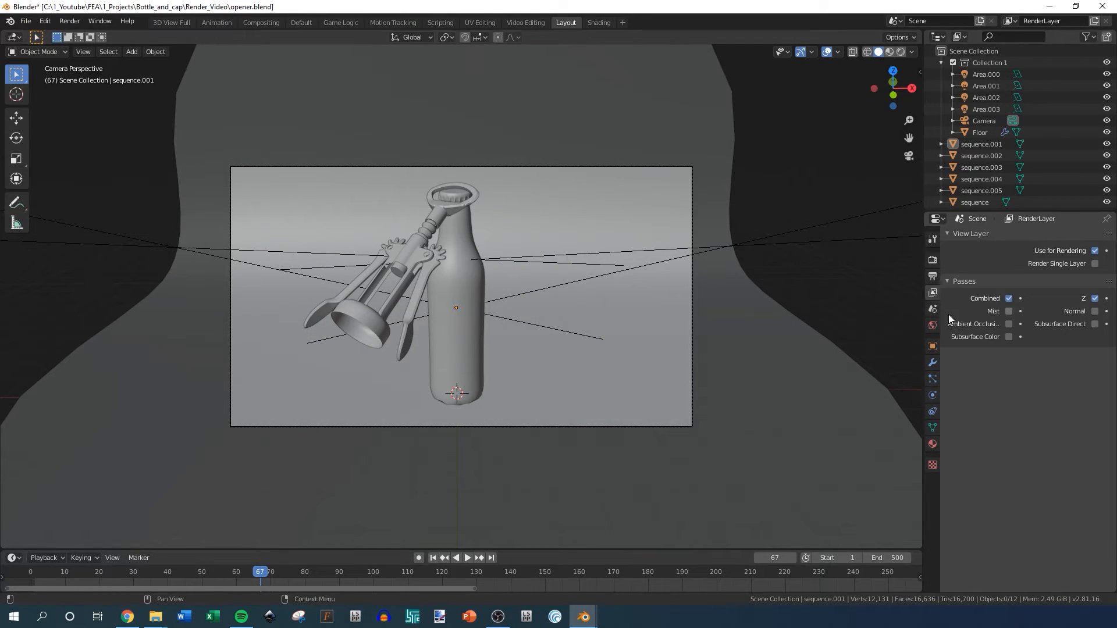
click(932, 310)
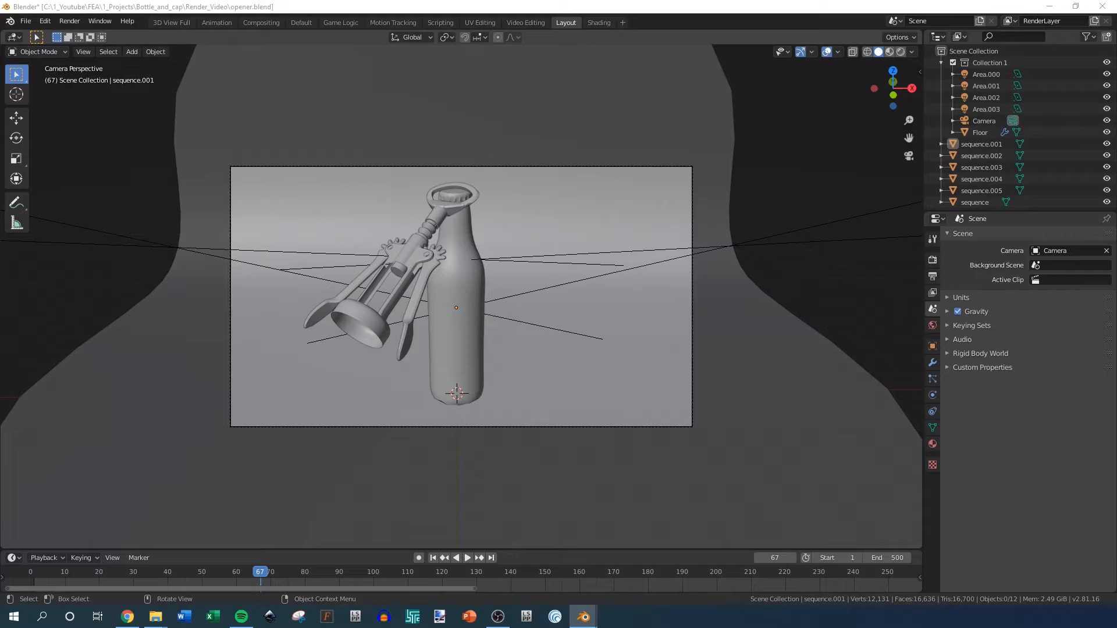
click(932, 325)
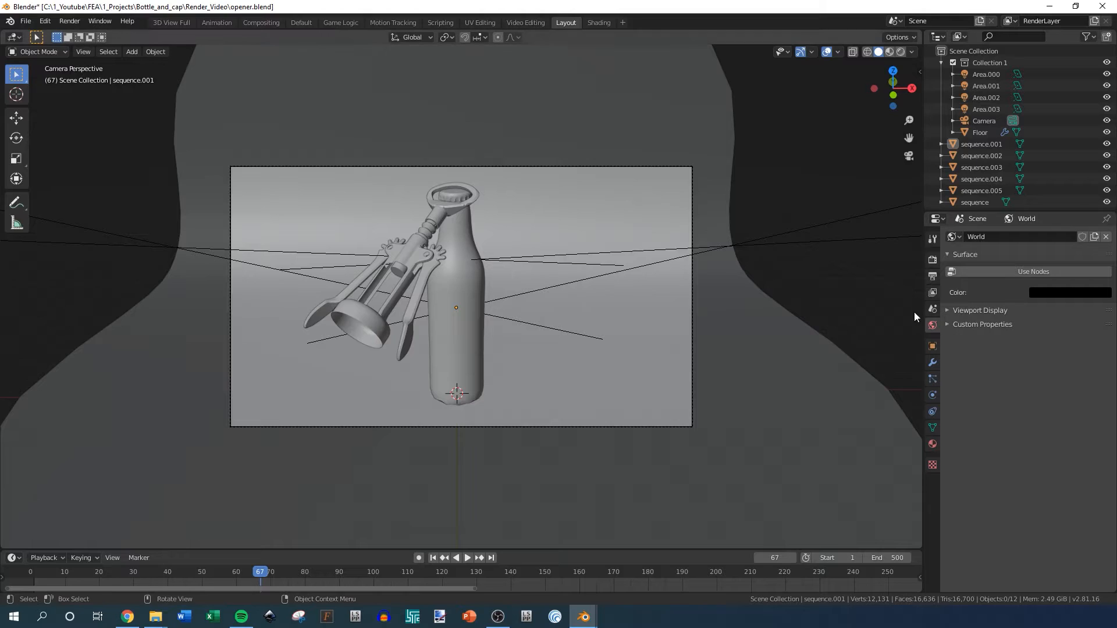
- Check the opener body's transform and mesh sequence settings and the bottle's mesh sequence and modifier settings
click(933, 347)
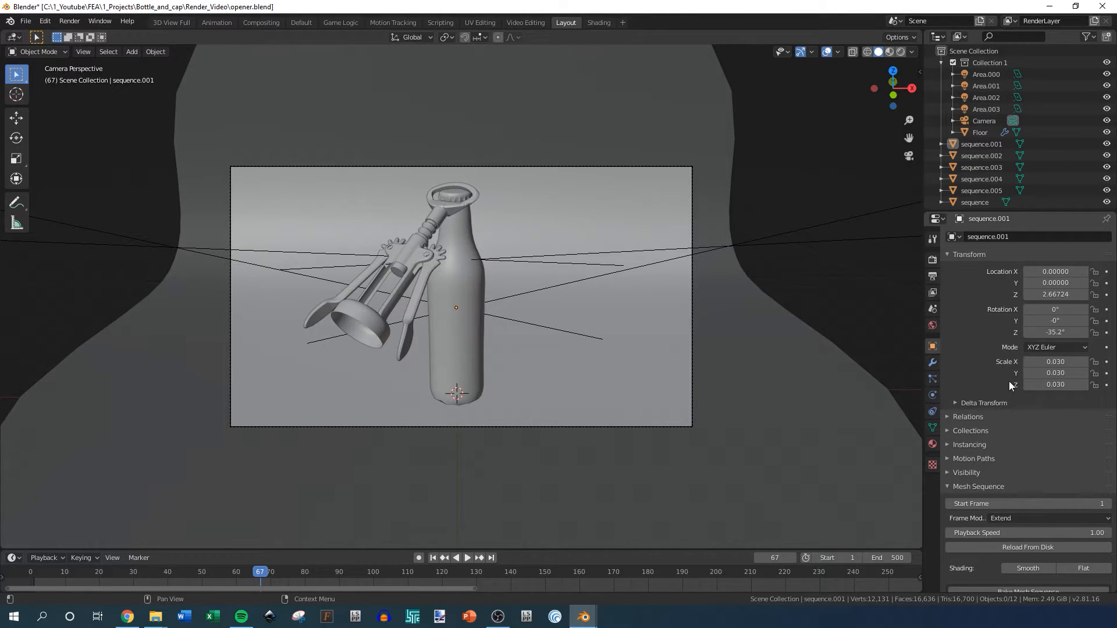
scroll(1009, 381, down, 2)
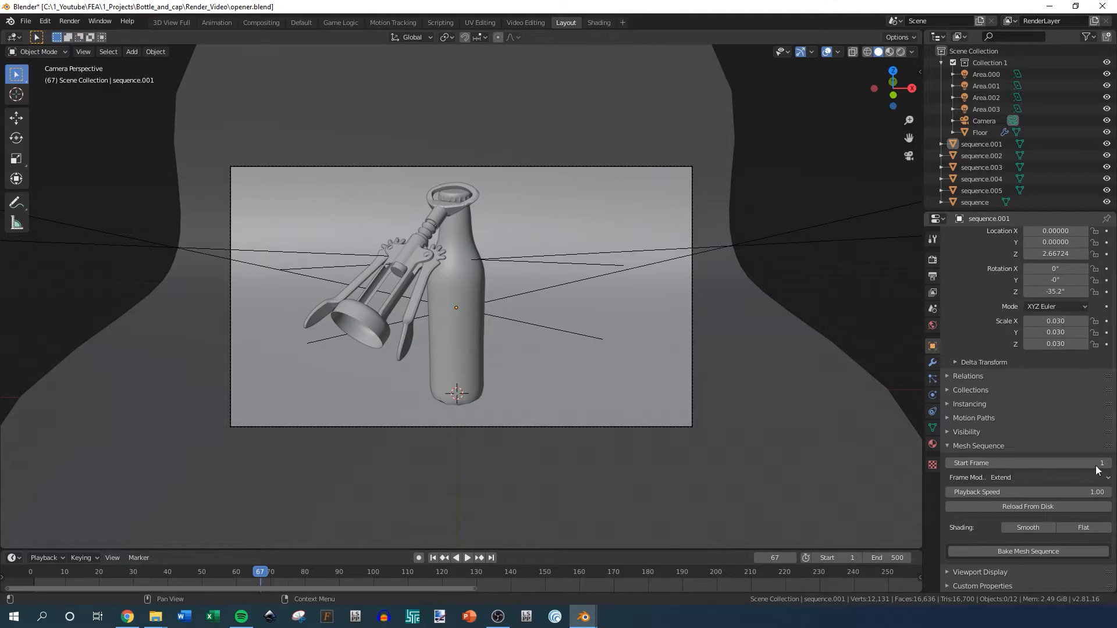
click(454, 274)
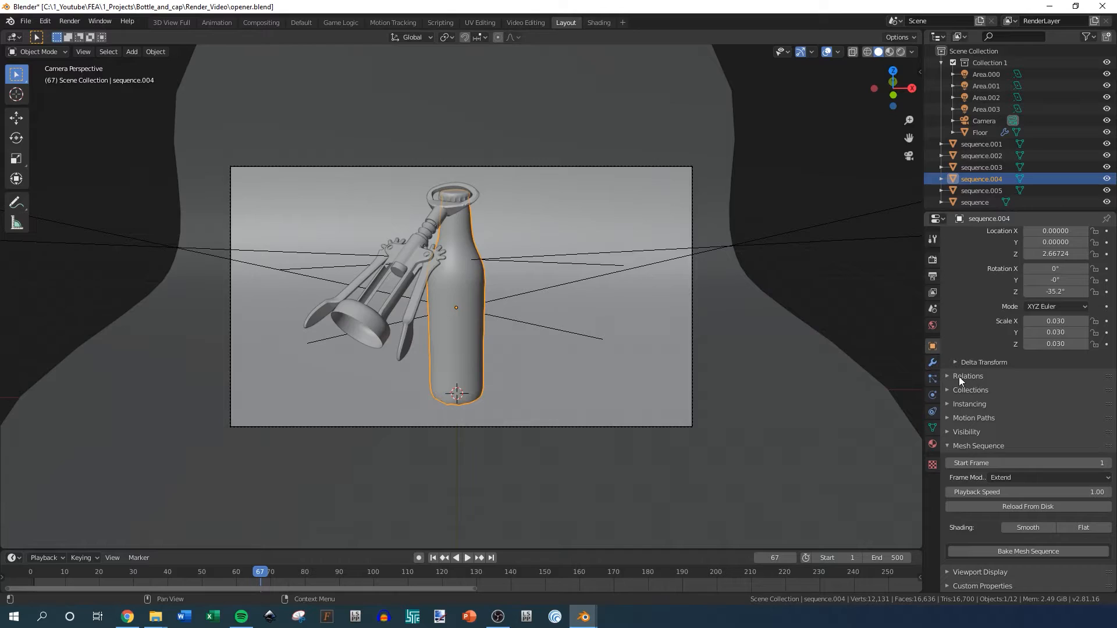
click(931, 364)
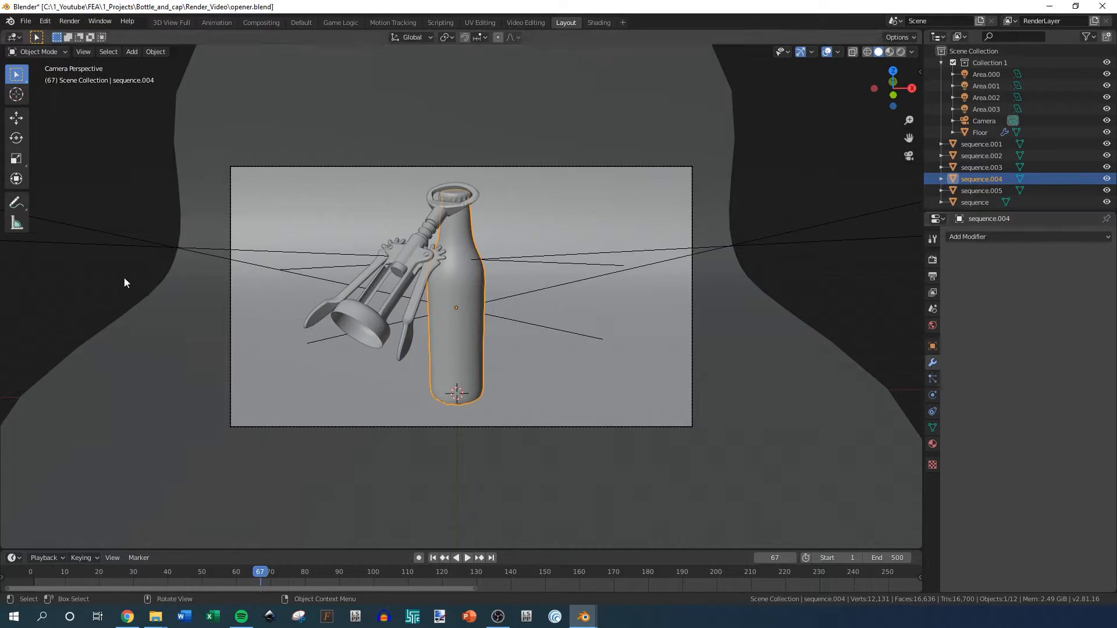
- Examine the bottle's surface and the opener's thin shell geometry from several angles
middle_drag(497, 293, 465, 329)
scroll(449, 274, up, 1)
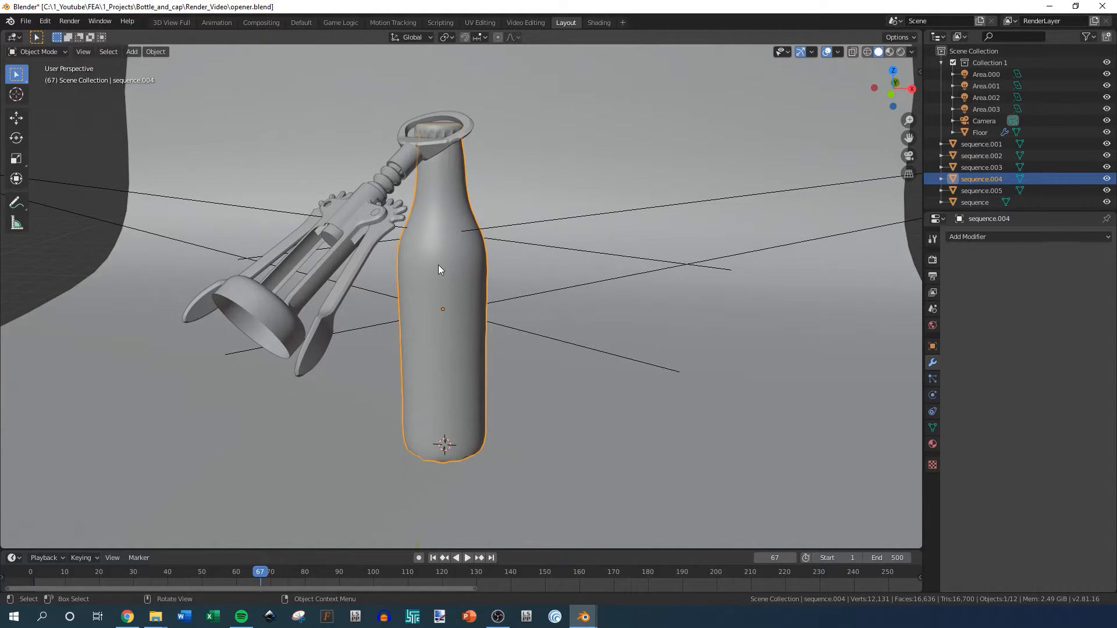
middle_drag(402, 270, 500, 148)
scroll(527, 170, up, 3)
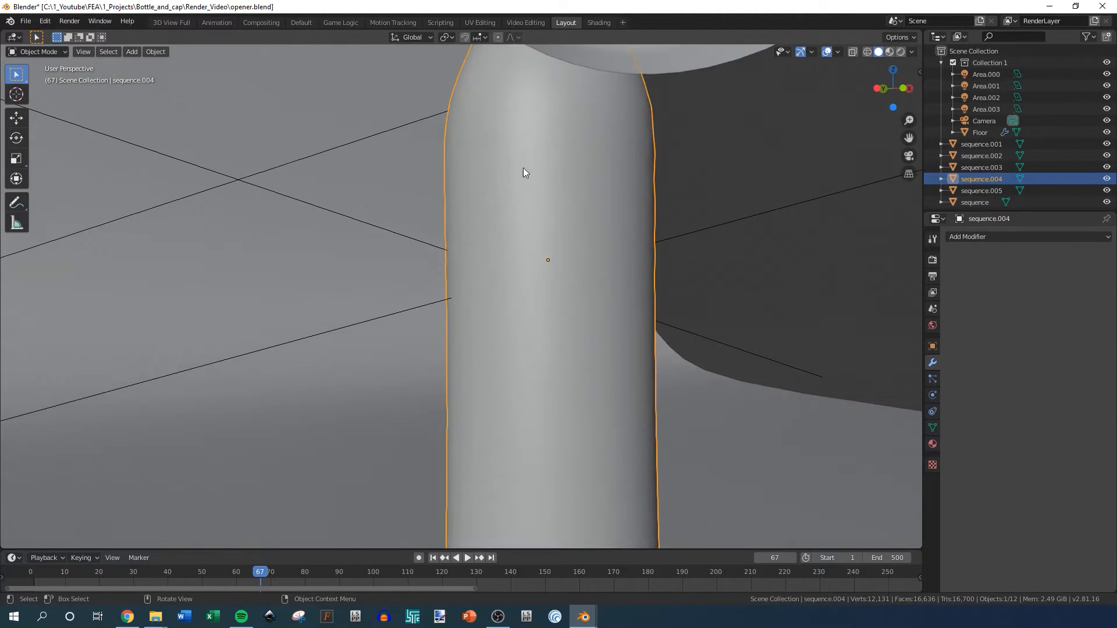
scroll(526, 170, down, 4)
middle_drag(554, 197, 567, 188)
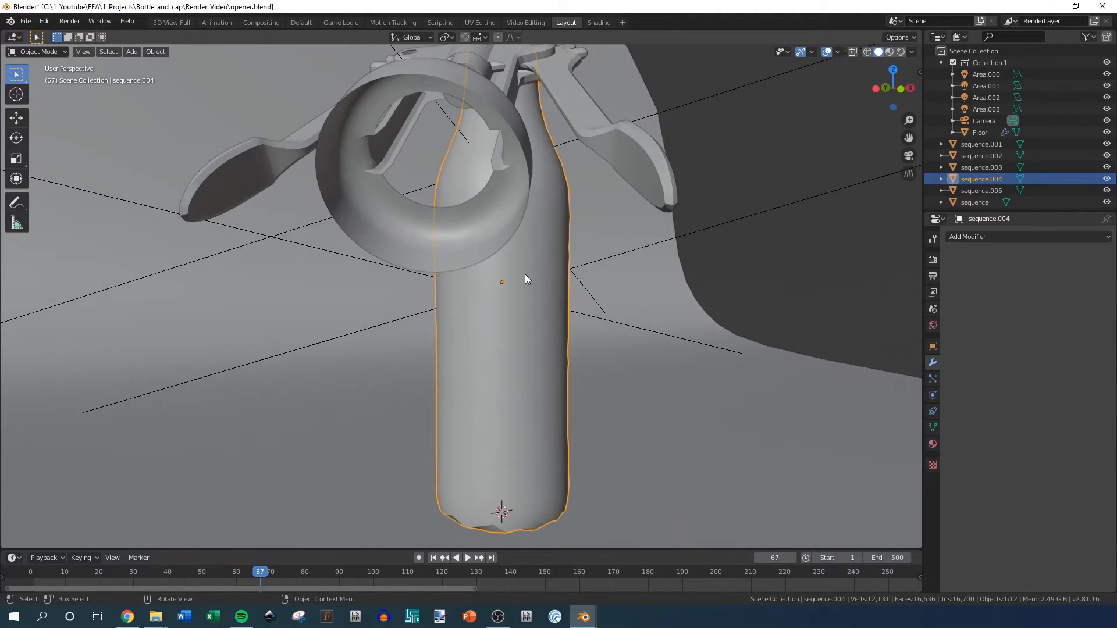
scroll(525, 274, down, 4)
middle_drag(543, 259, 591, 268)
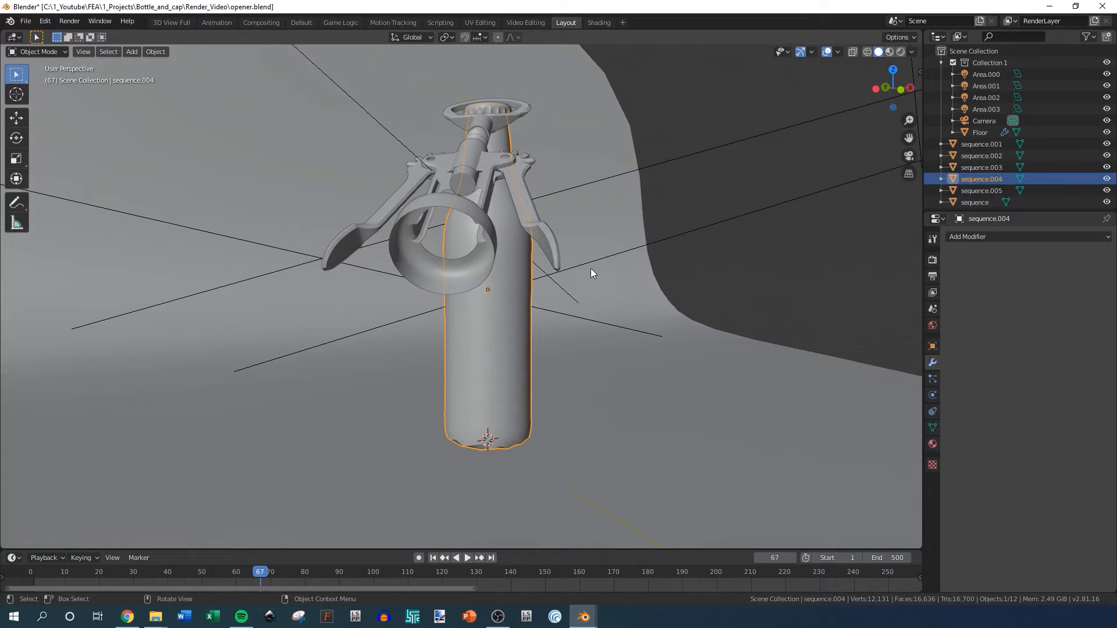
- Add a Solidify modifier to the opener's main body, sequence.001
click(462, 204)
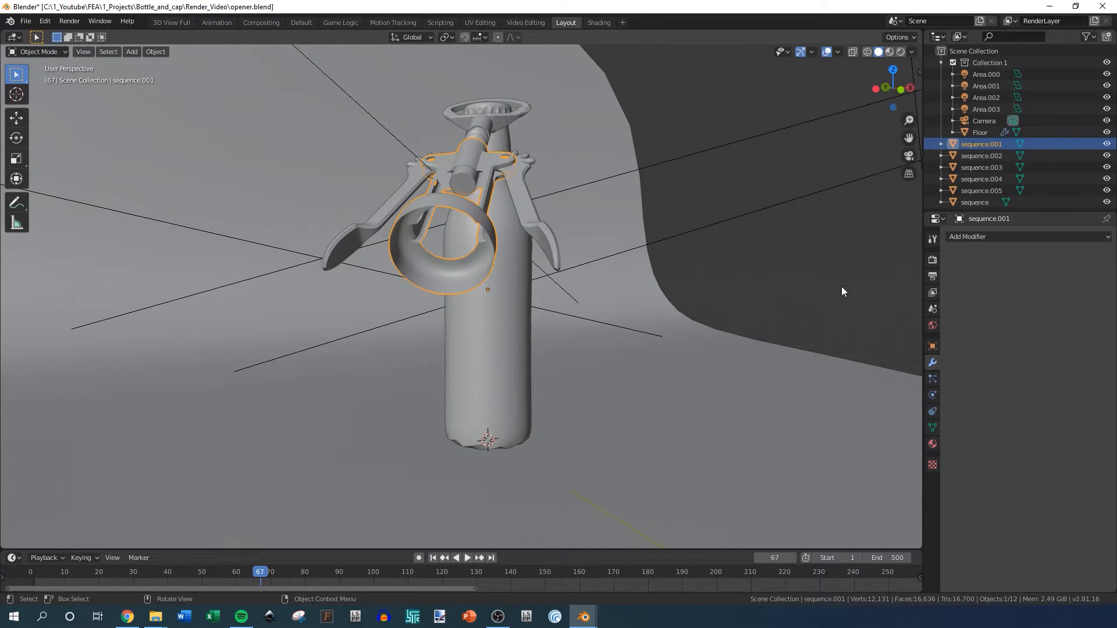
click(989, 236)
key(alt+a)
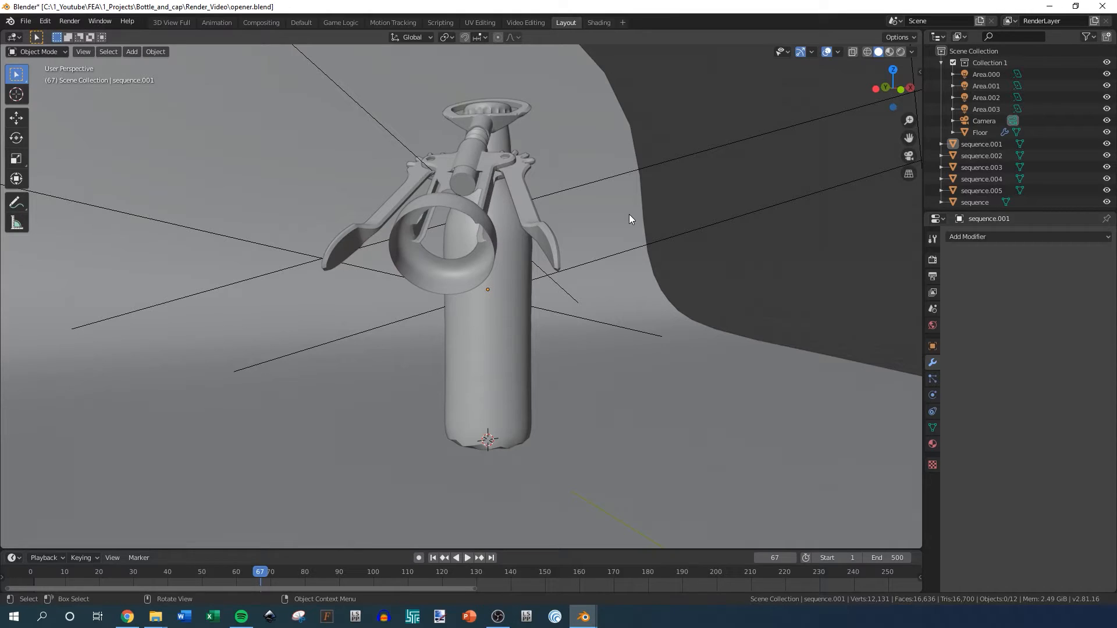
click(449, 204)
click(1003, 238)
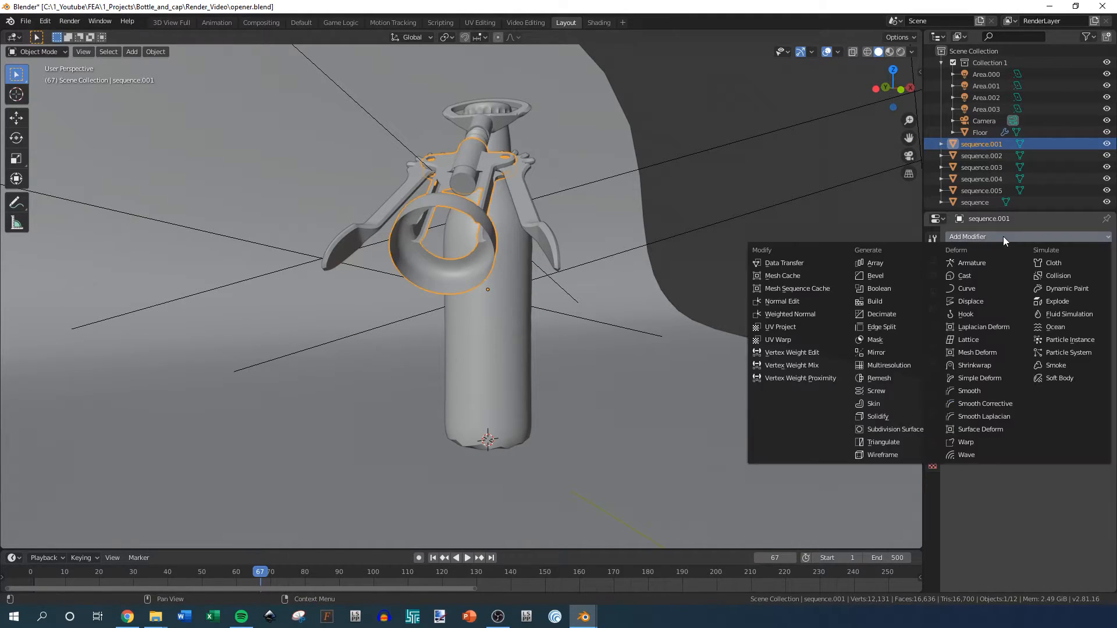
click(886, 414)
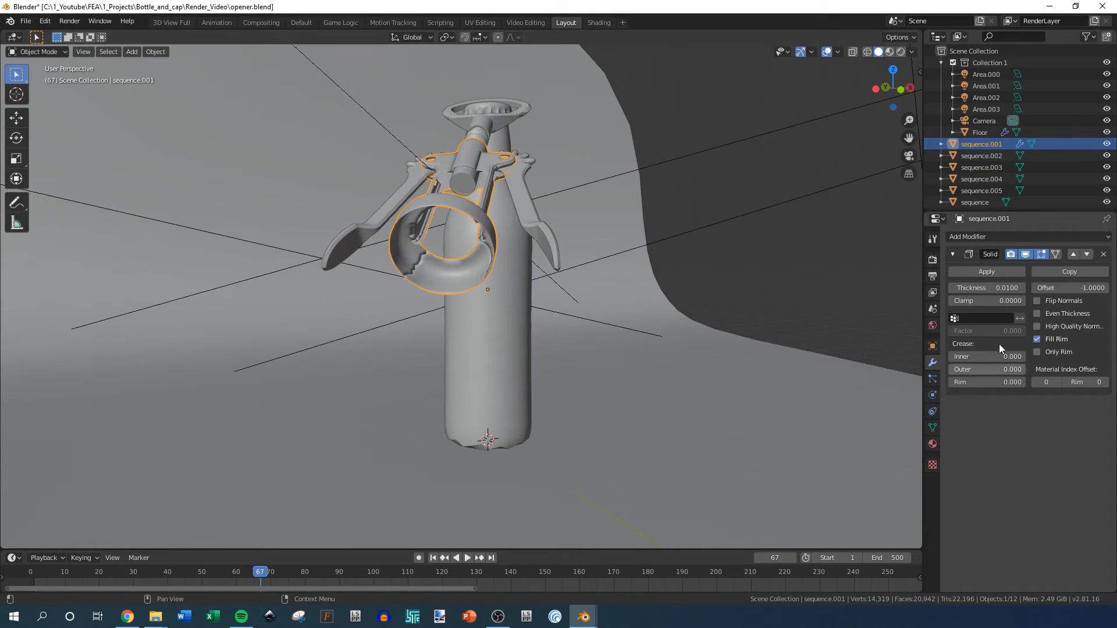
- Set the opener body's Solidify thickness to 1 and its offset to 0
click(1007, 288)
text(0.01)
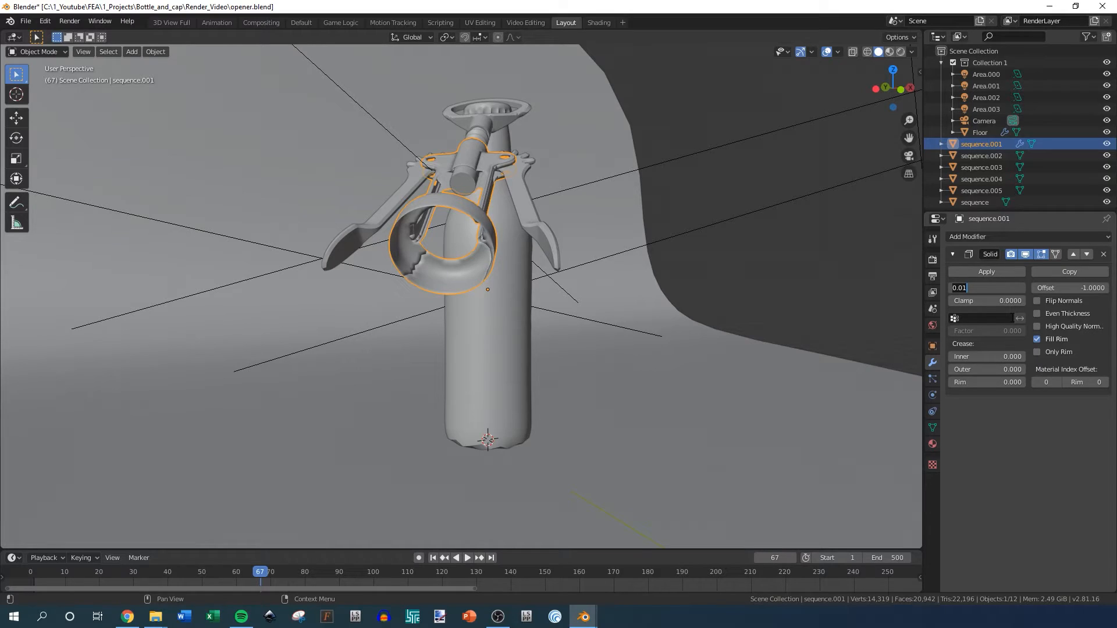
text(1)
key(Return)
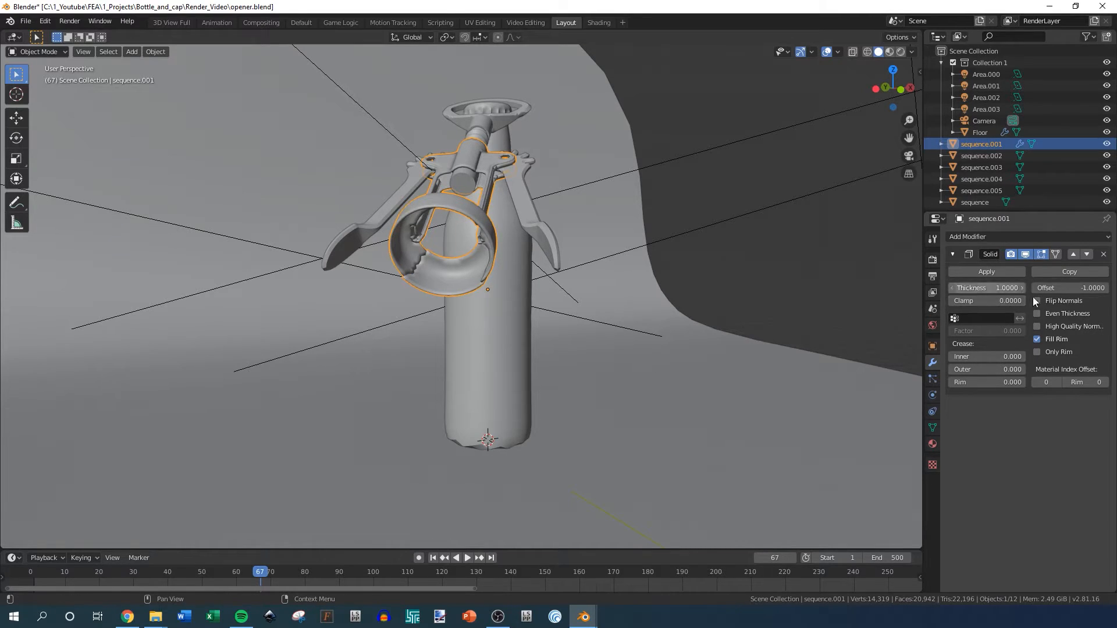
click(1091, 289)
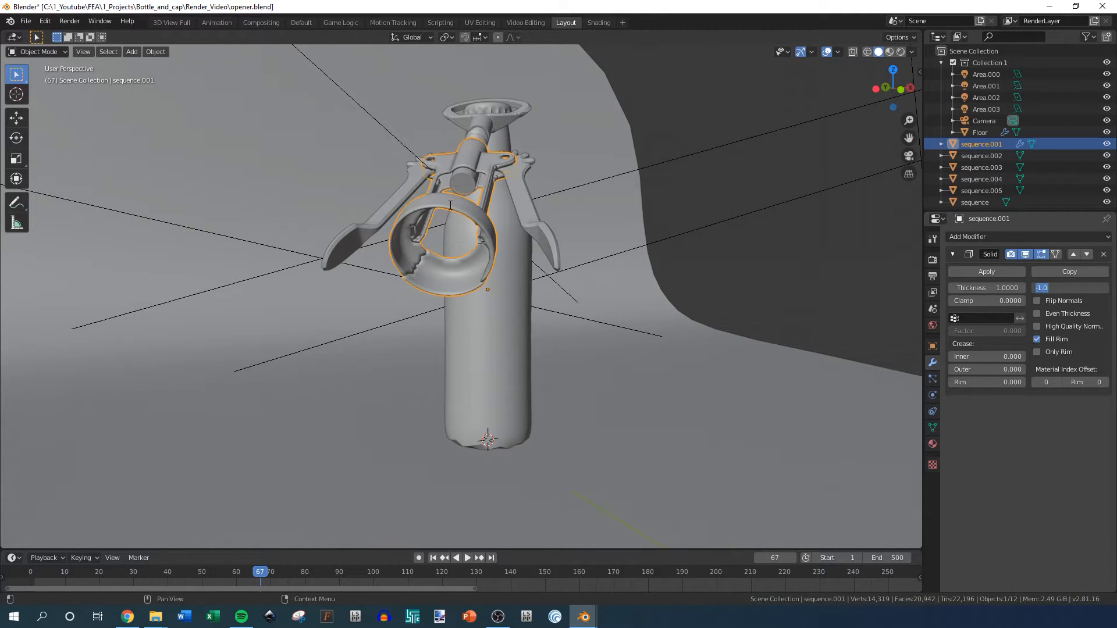
text(0)
key(Return)
- Inspect the solidified opener body up close and from several sides, including the inside of its ring
middle_drag(392, 271, 435, 246)
scroll(545, 214, up, 4)
scroll(539, 238, down, 4)
scroll(542, 145, up, 4)
middle_drag(542, 144, 456, 196)
scroll(320, 274, up, 3)
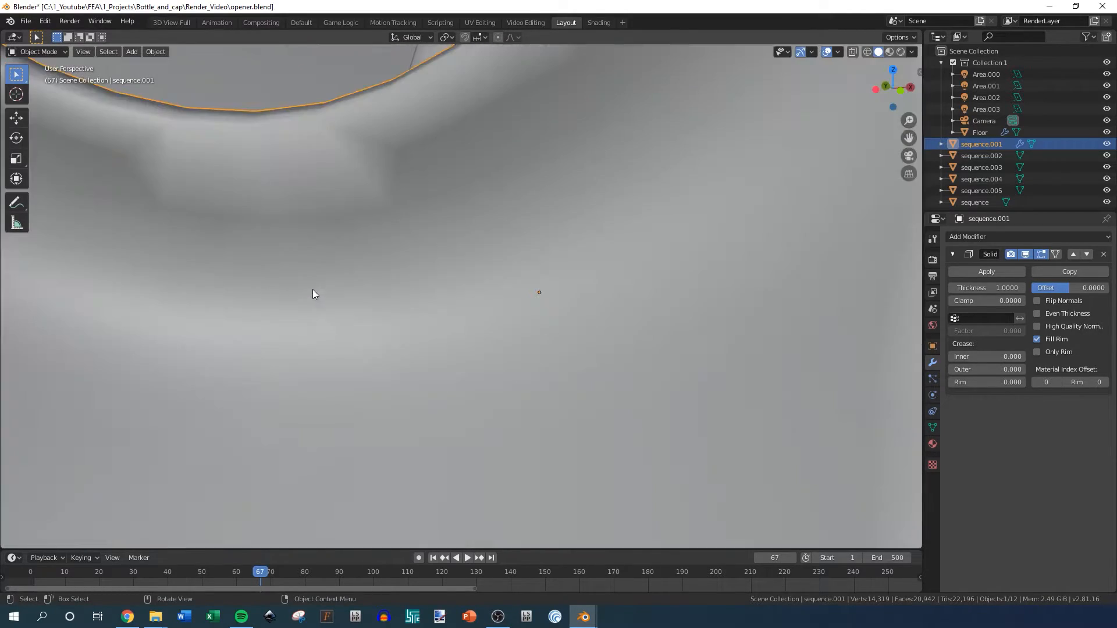
scroll(314, 293, down, 7)
middle_drag(431, 271, 507, 276)
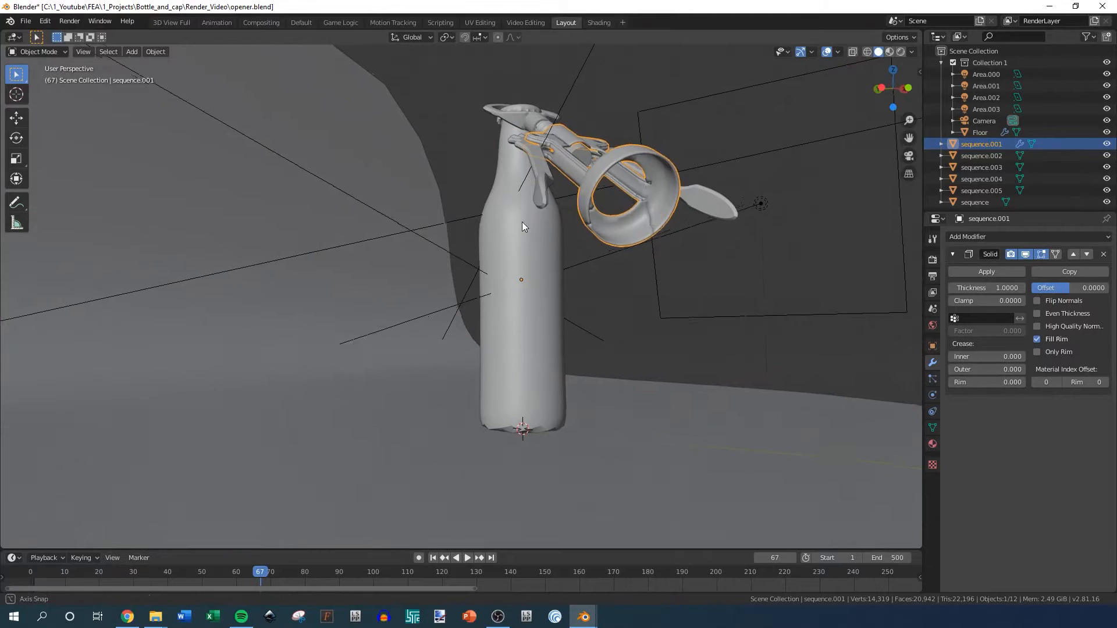
middle_drag(519, 225, 551, 228)
scroll(736, 228, up, 4)
middle_drag(747, 239, 766, 231)
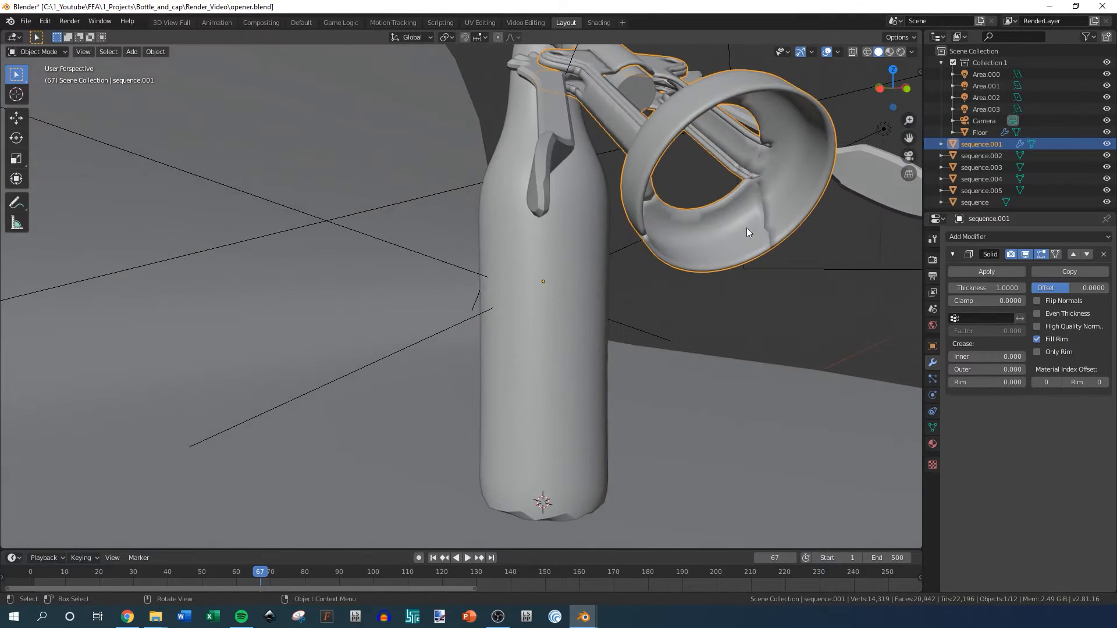
middle_drag(588, 260, 780, 279)
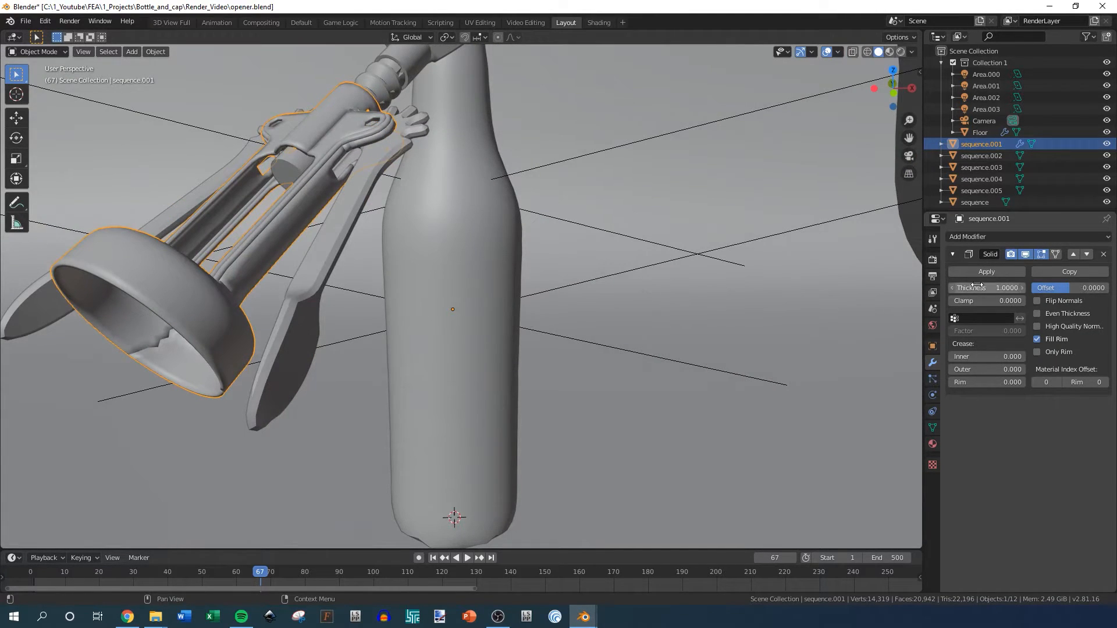
scroll(451, 269, down, 5)
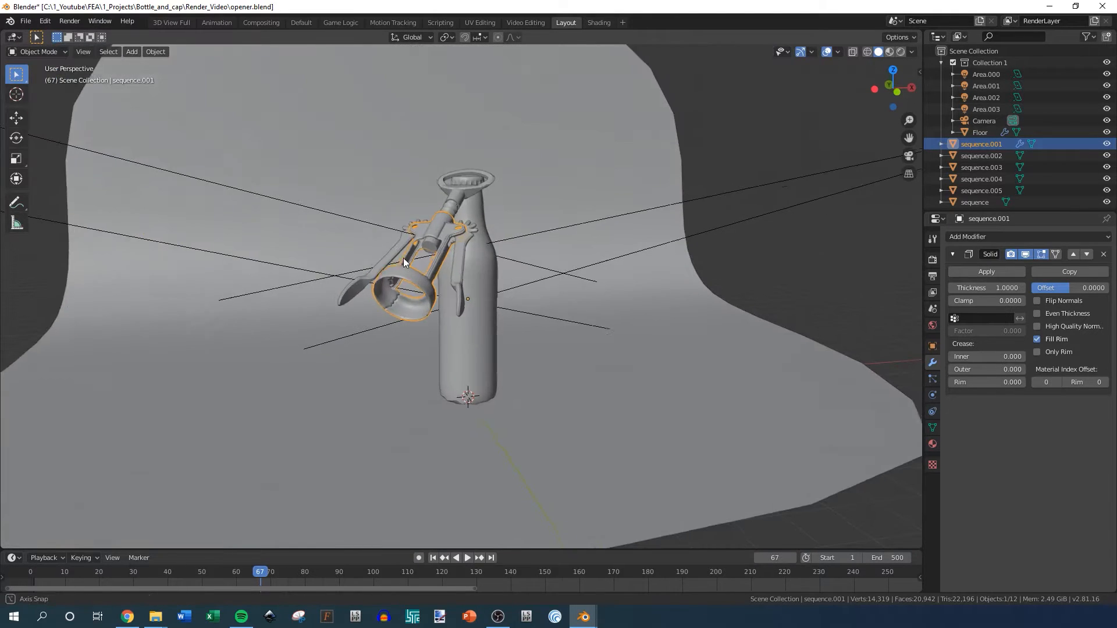
- Isolate the bottle, sequence.004, by hiding the other sequence objects and add a Solidify modifier to it
middle_drag(401, 257, 431, 277)
scroll(466, 277, up, 1)
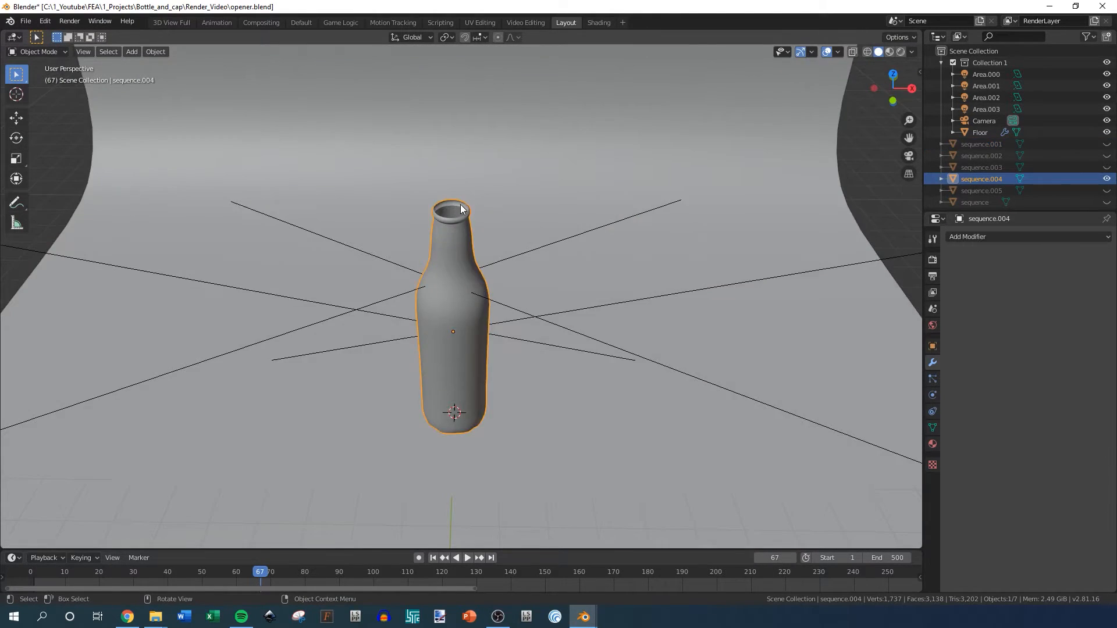
scroll(454, 224, down, 2)
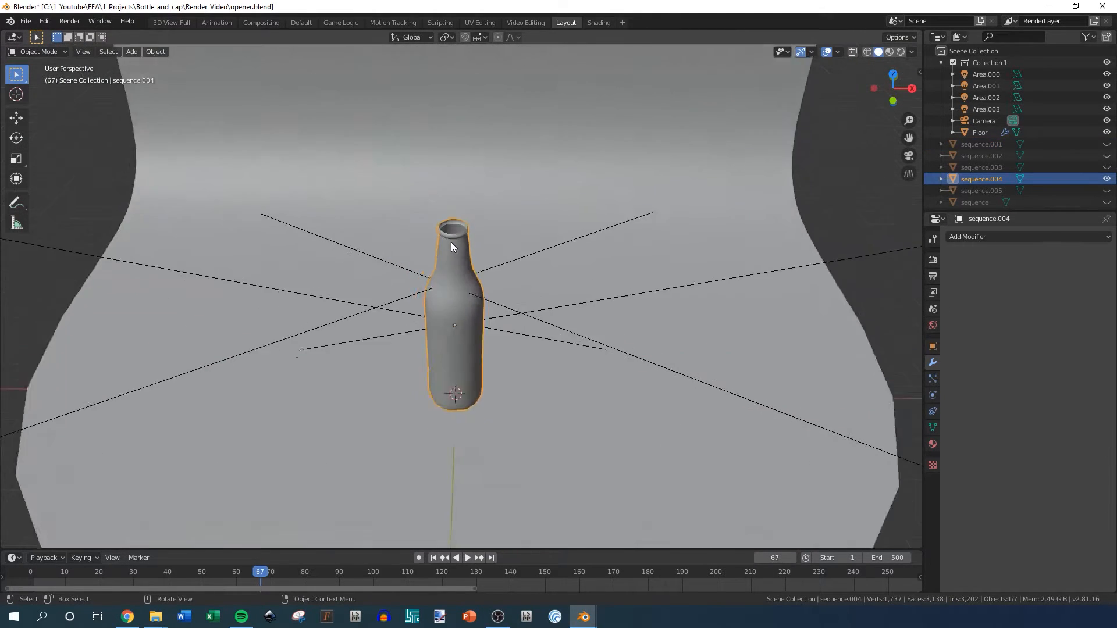
scroll(448, 242, up, 3)
middle_drag(470, 226, 686, 196)
click(990, 237)
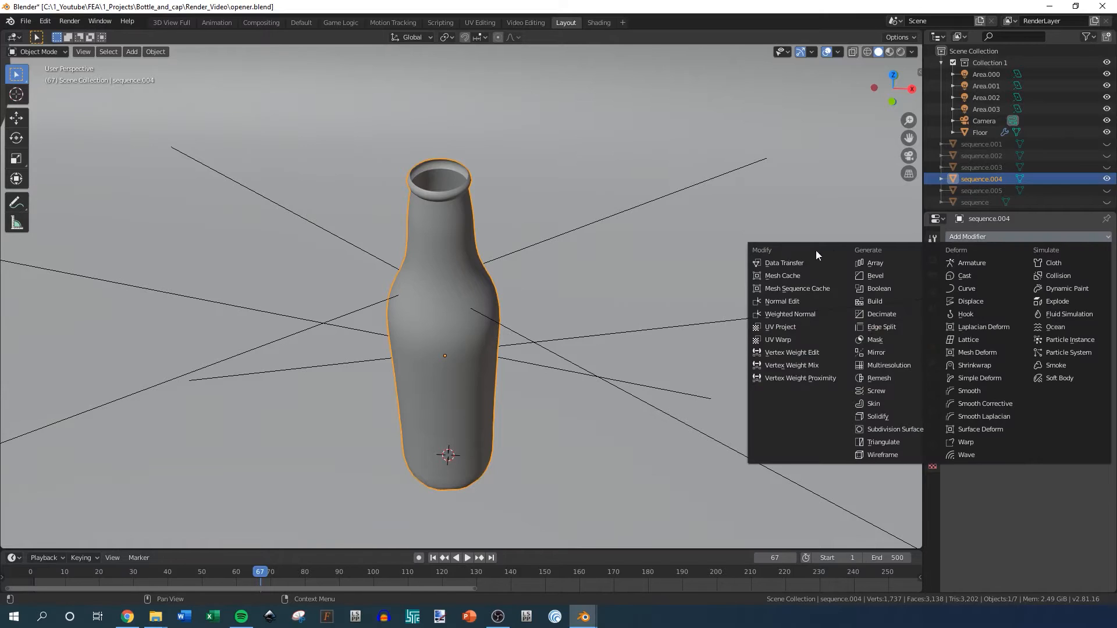
click(879, 417)
- Try Solidify thicknesses of 1 and 3 on the bottle and set the modifier's offset to 0
click(1002, 288)
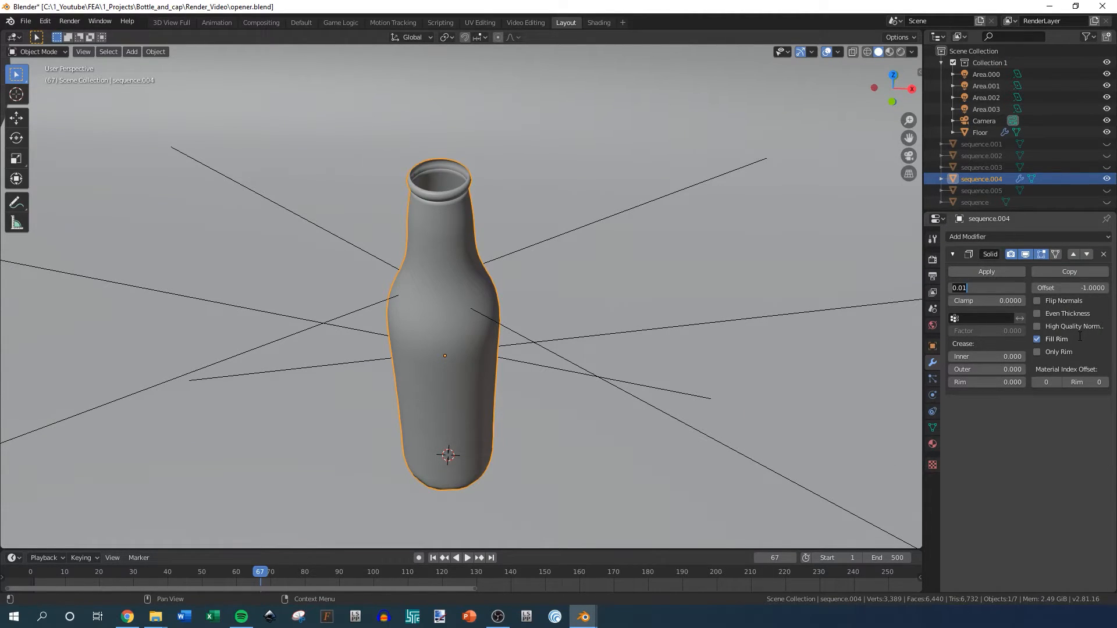
text(1)
key(Return)
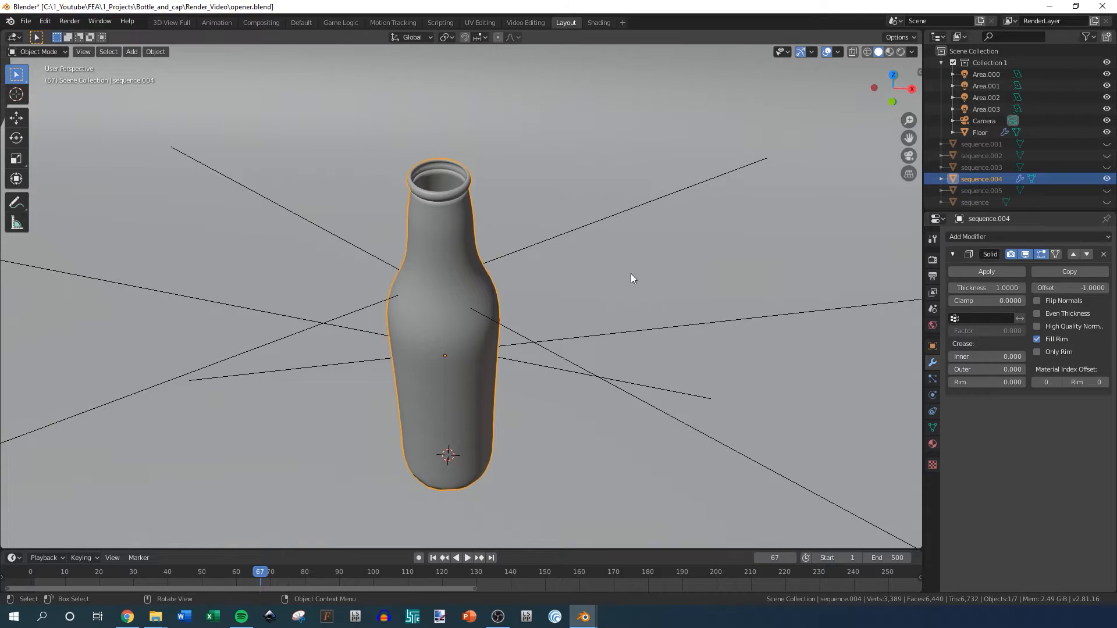
click(966, 288)
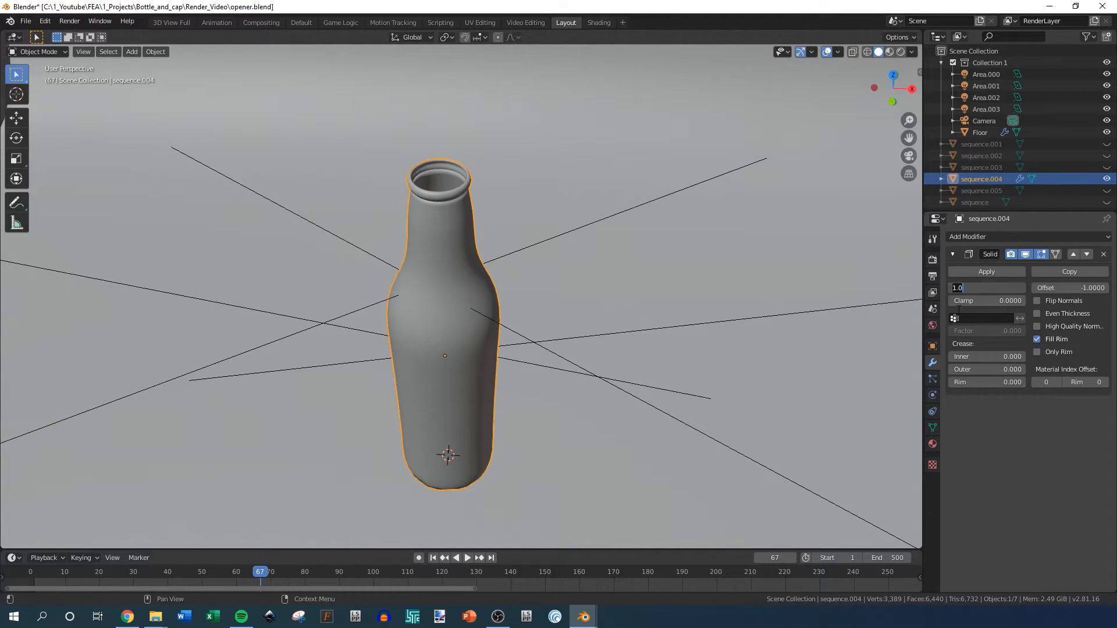
text(3)
key(Return)
click(1069, 288)
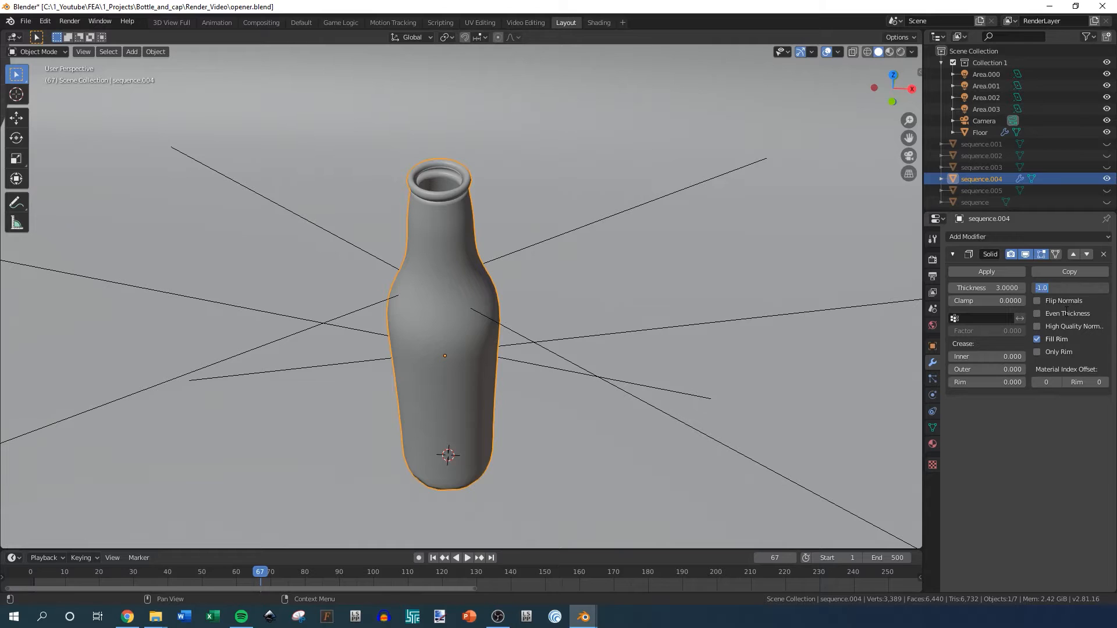
text(0)
key(Return)
- Inspect the bottle's rim, try a Solidify thickness of 0 for comparison, and set the thickness to 2
middle_drag(457, 267, 492, 303)
scroll(470, 218, down, 4)
scroll(470, 219, up, 8)
scroll(480, 308, up, 5)
scroll(477, 310, down, 7)
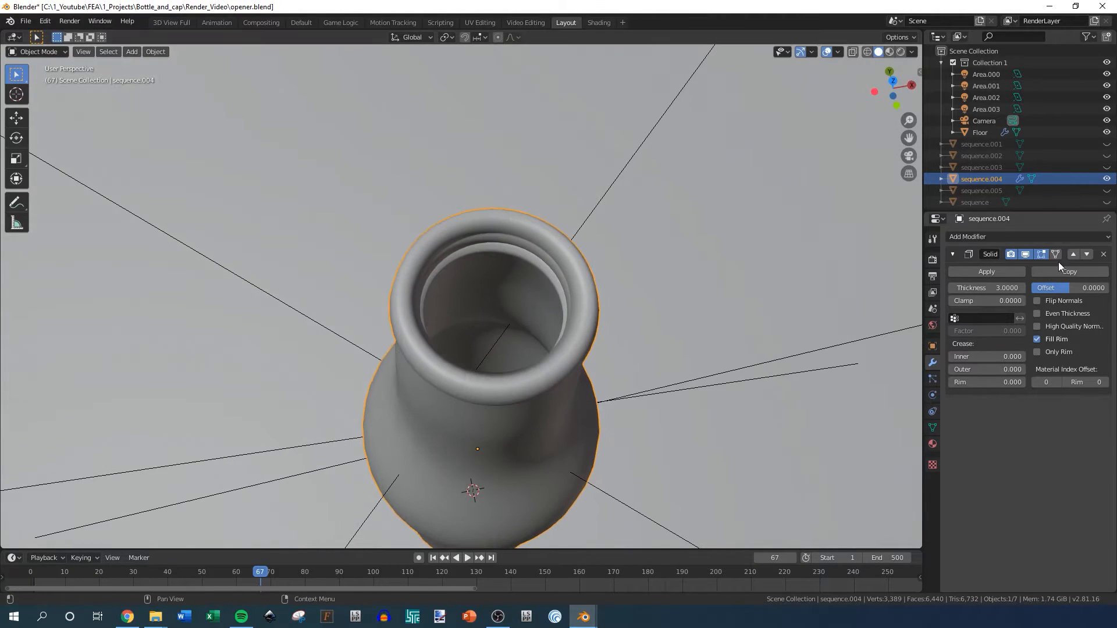
click(1002, 288)
text(0)
key(Return)
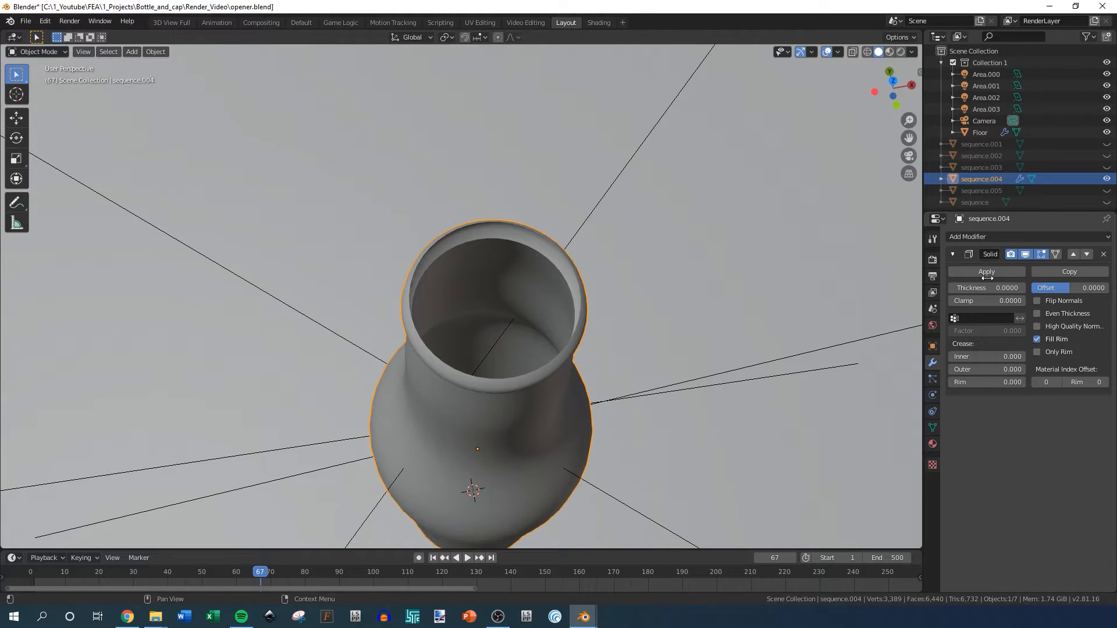
click(1005, 287)
text(2)
key(Return)
- Check the bottle's wall thickness around the neck and try to apply its Solidify modifier
middle_drag(539, 281, 495, 263)
scroll(525, 296, up, 5)
scroll(531, 293, down, 10)
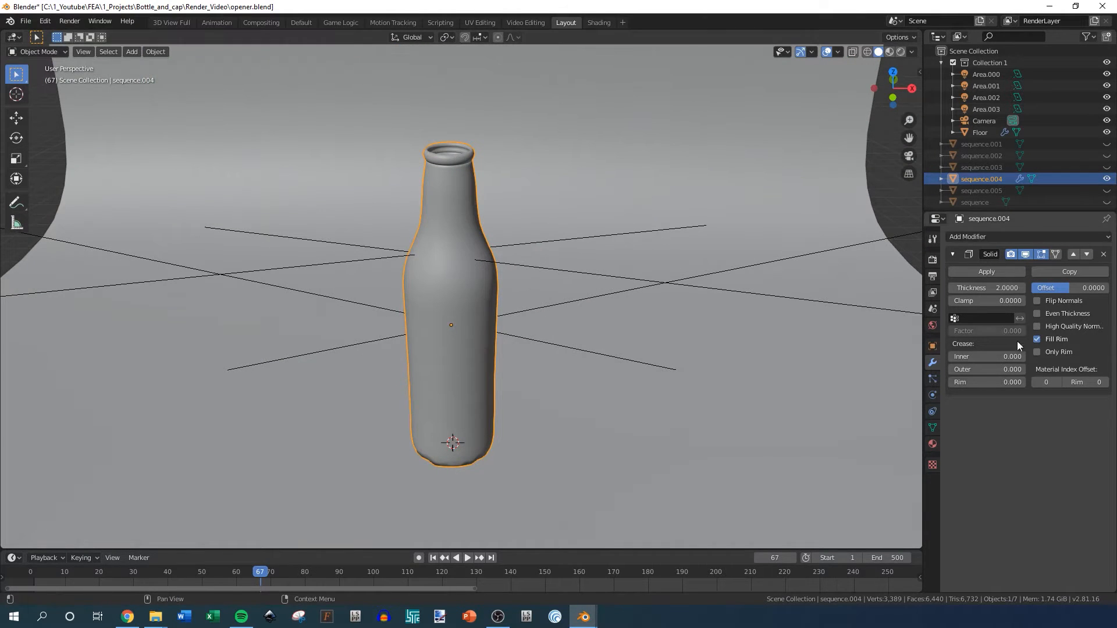
click(992, 274)
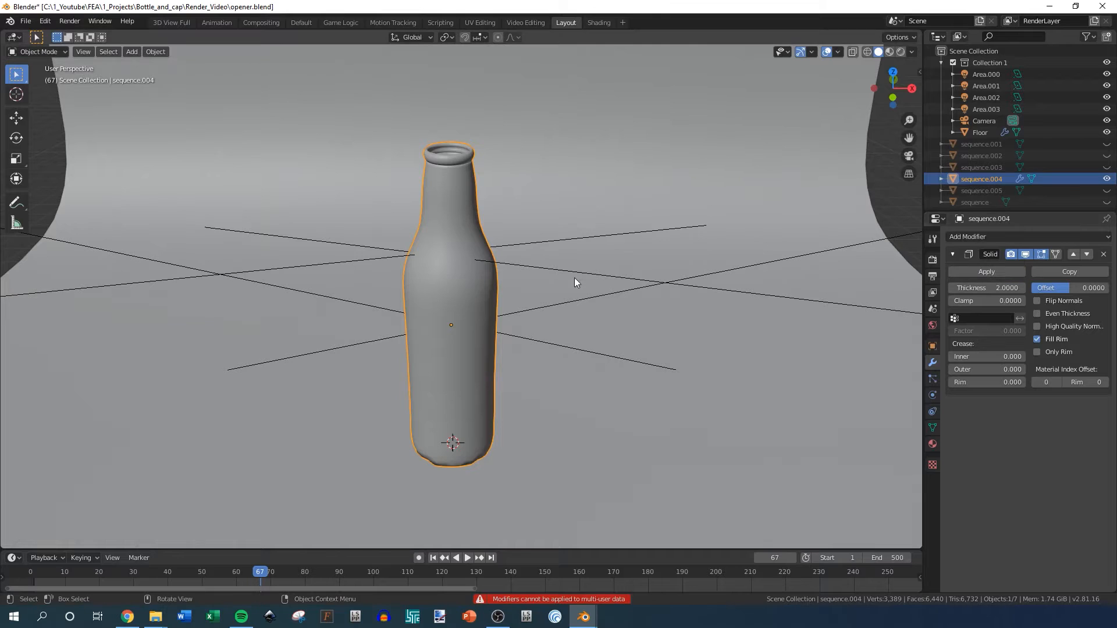
- Look through the bottle's particle, physics and object constraint settings
click(933, 380)
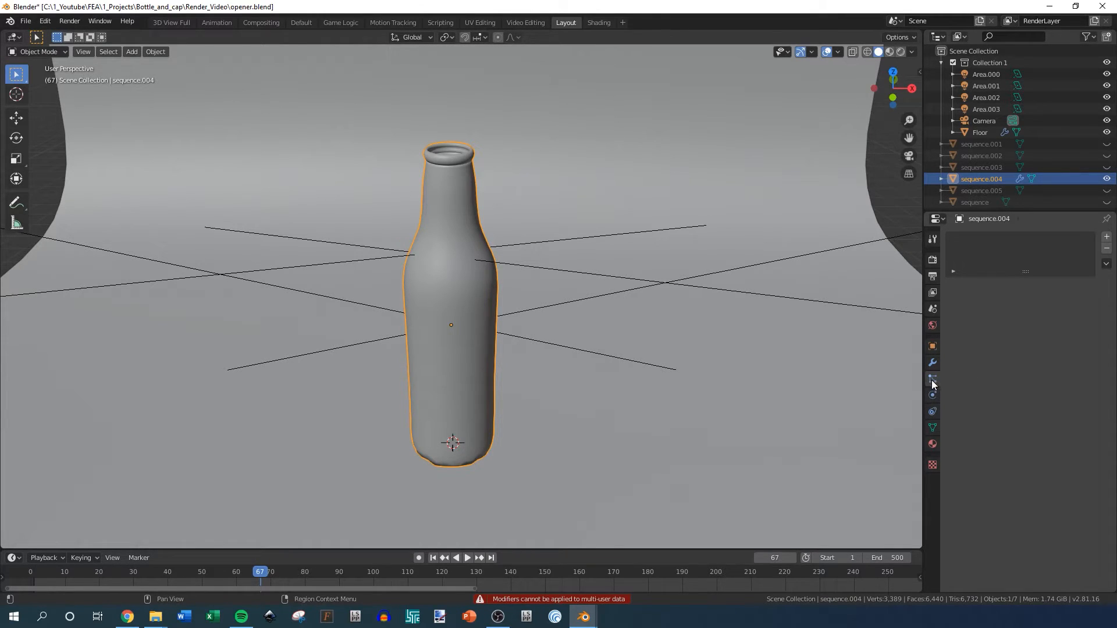
click(931, 398)
click(930, 379)
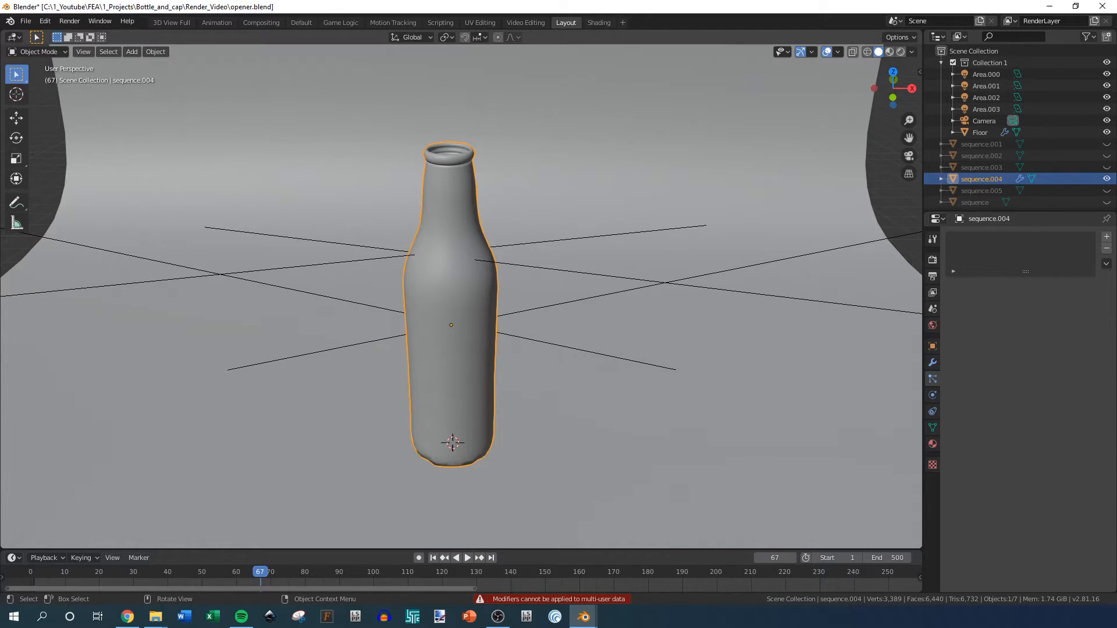
click(932, 396)
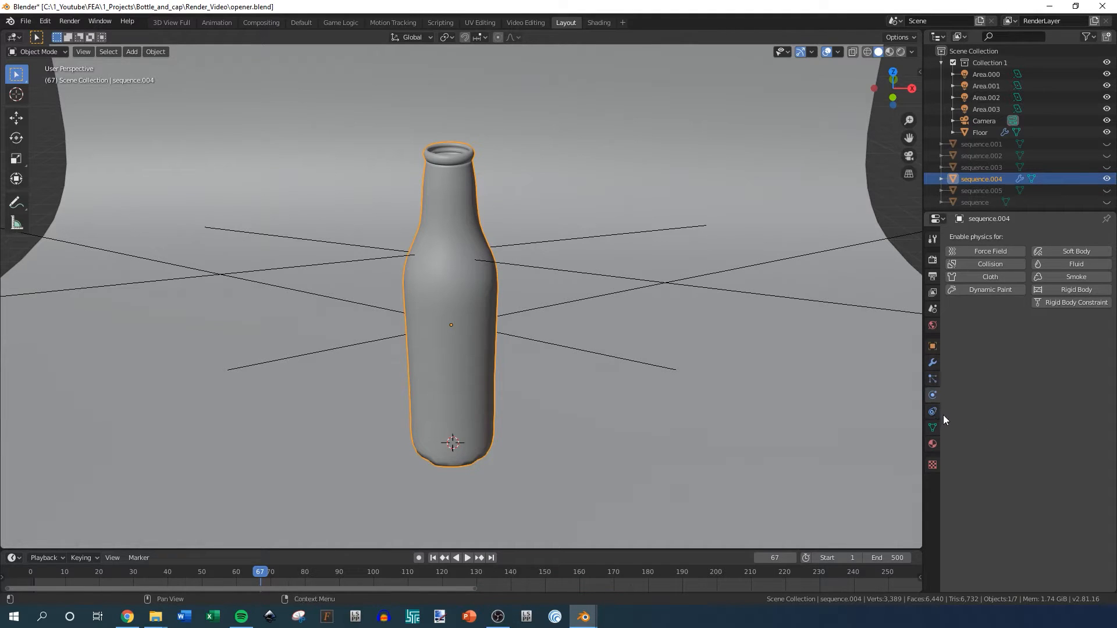
click(935, 415)
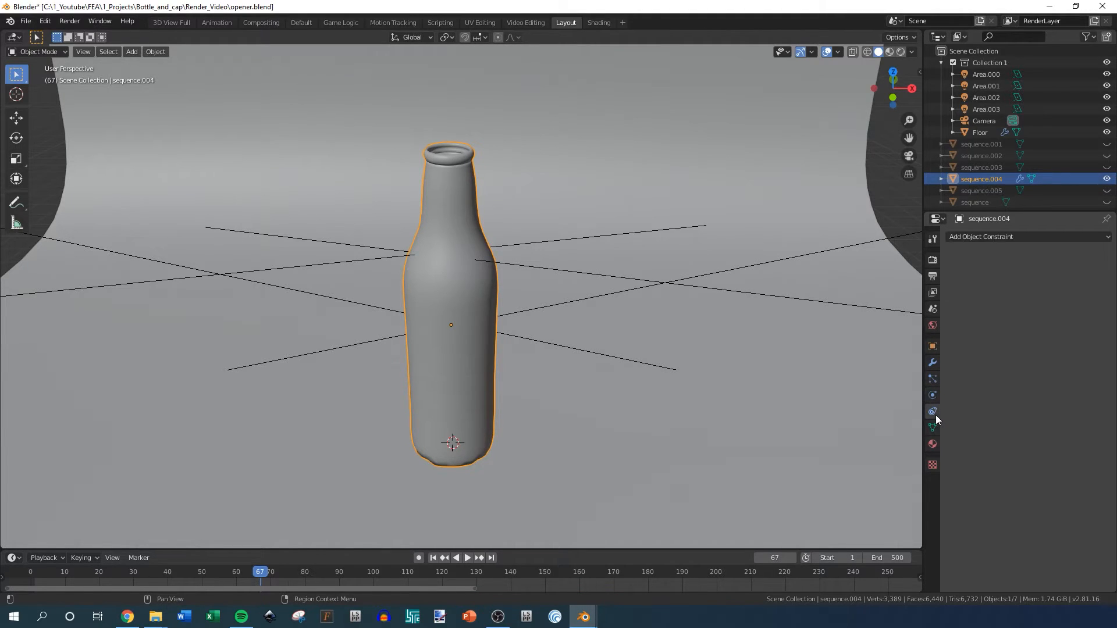
- Look through the bottle's mesh data and material settings
click(932, 428)
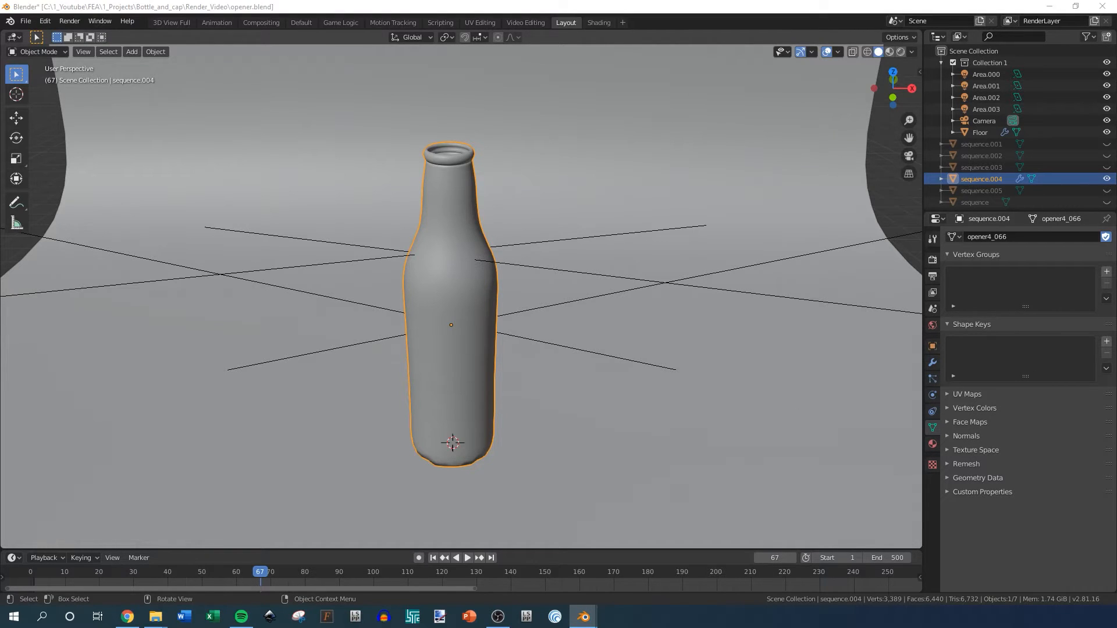
click(933, 444)
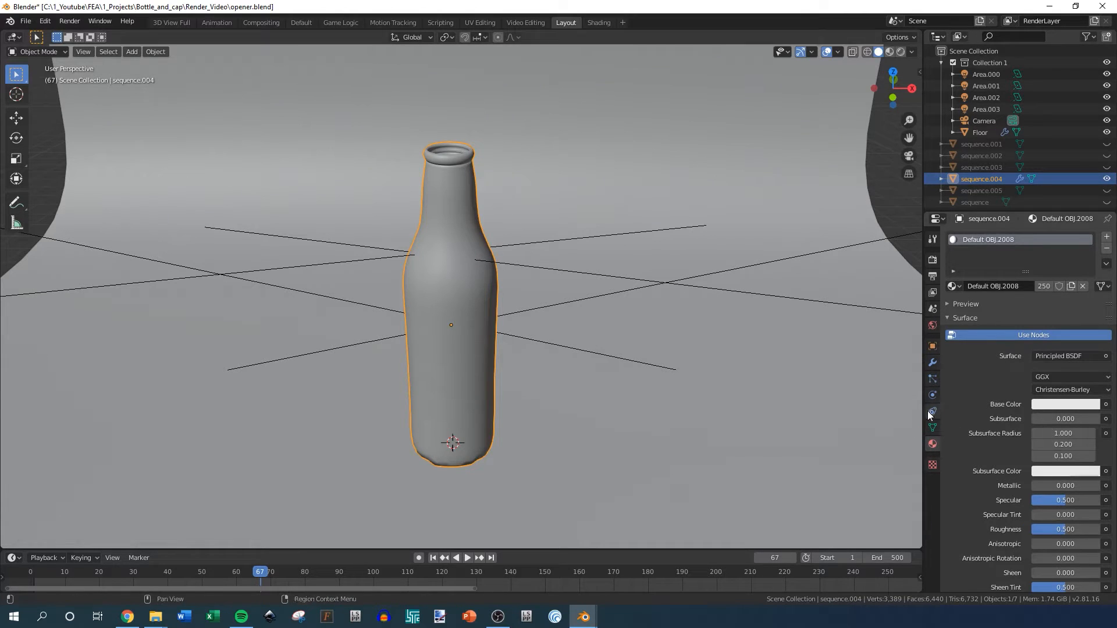
middle_drag(521, 267, 595, 272)
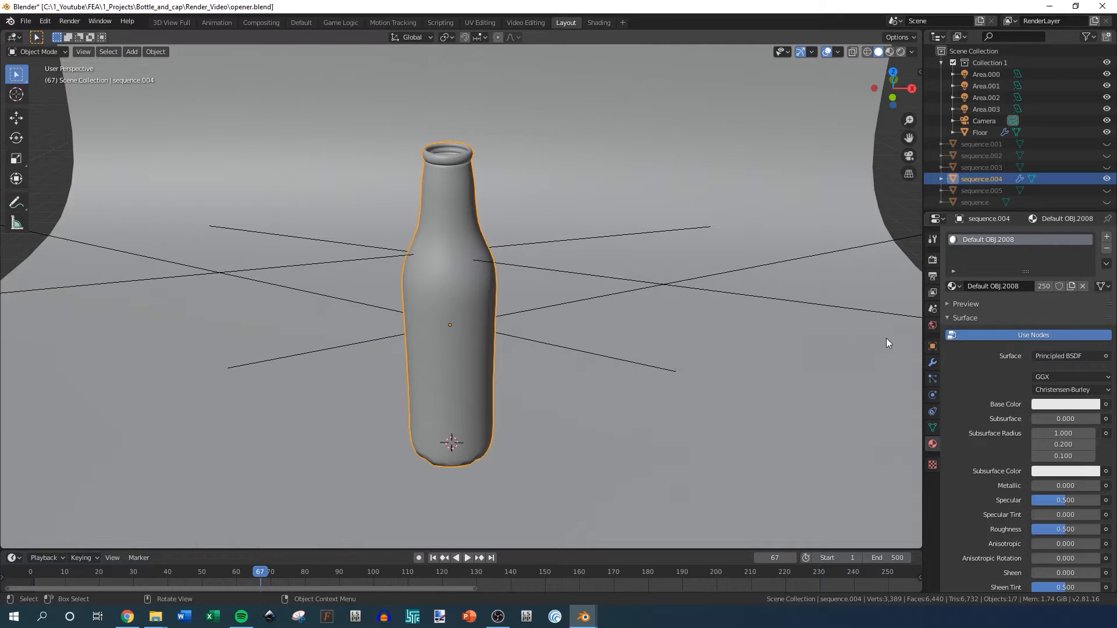
- Isolate the bottle cap (sequence.005) by making it visible, selecting it, and hiding the bottle and the corkscrew opener parts
click(1107, 167)
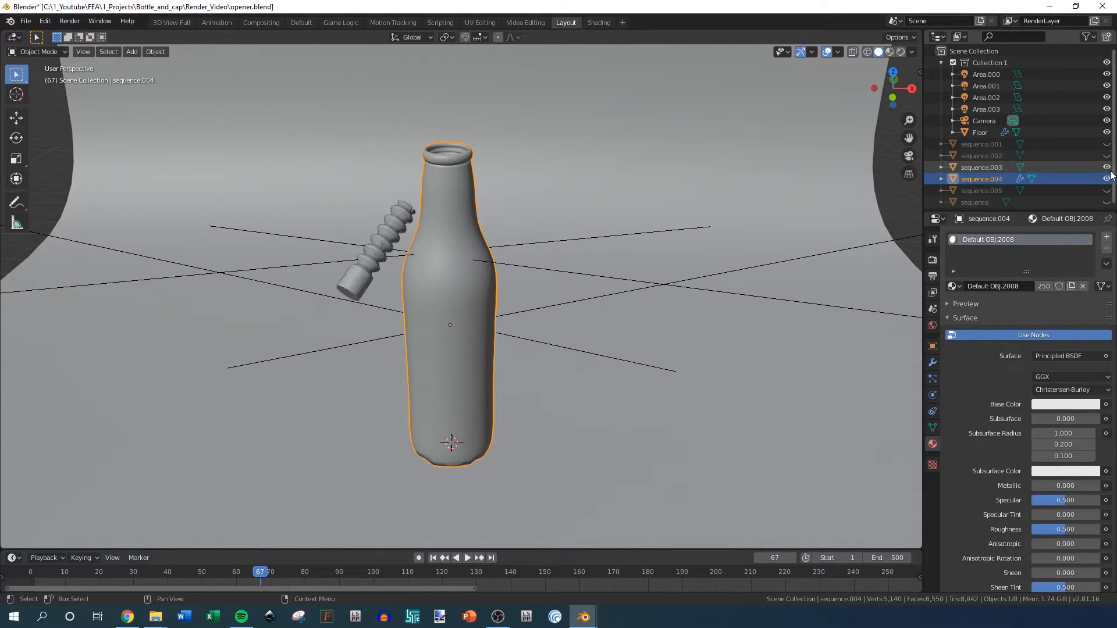
click(1107, 179)
drag(1108, 155, 1108, 143)
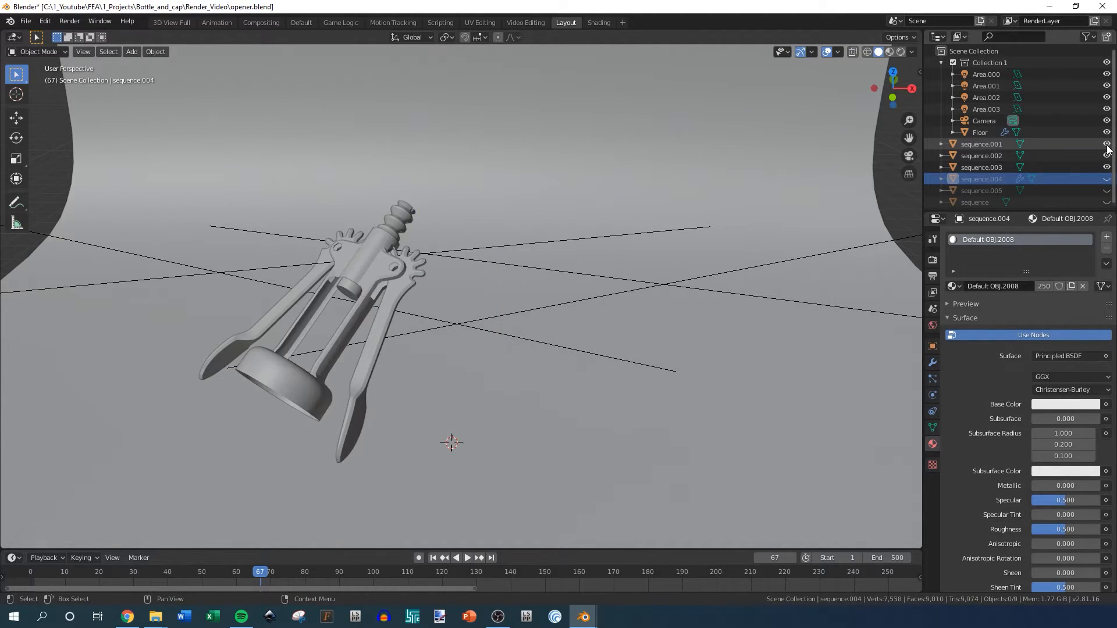
click(1107, 192)
click(1107, 178)
click(1107, 179)
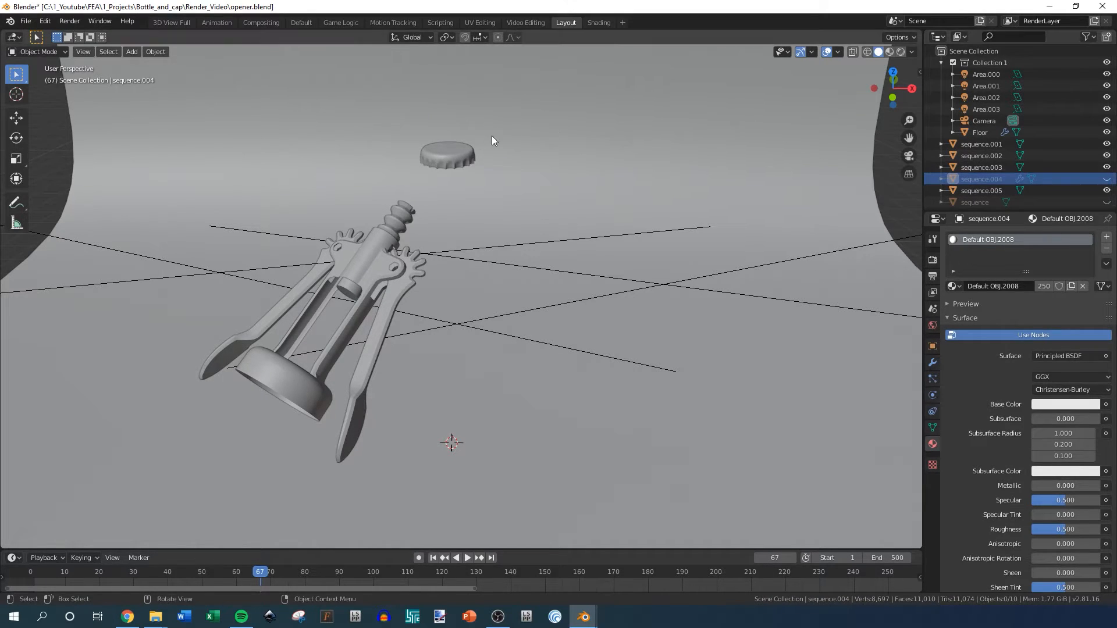
click(447, 156)
click(1106, 156)
click(1107, 167)
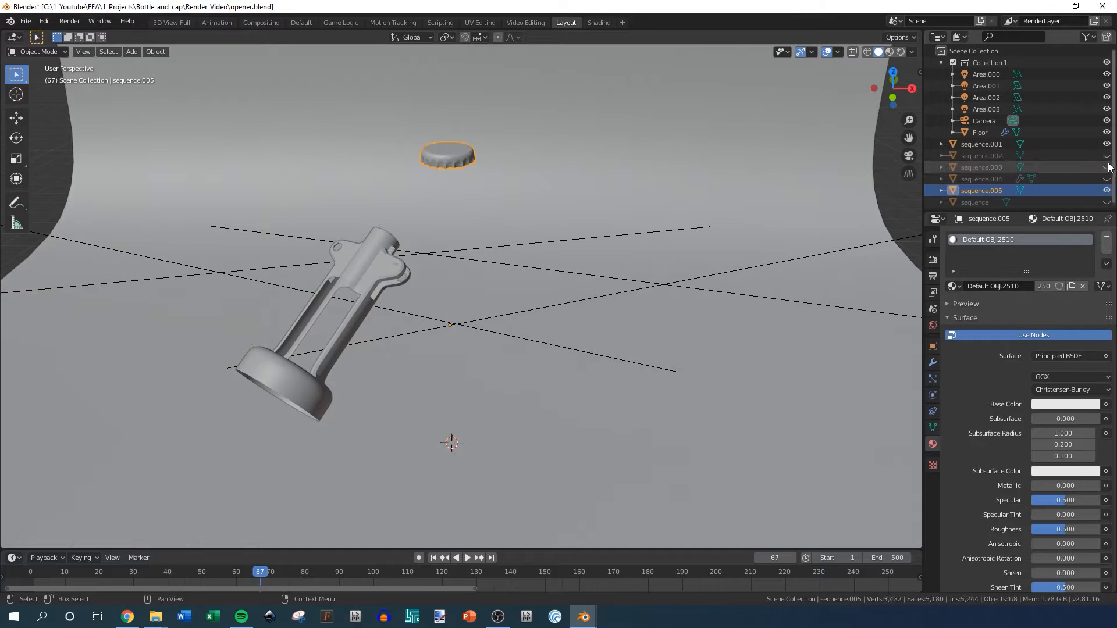
click(1106, 144)
- Inspect the cap up close in rendered shading, return to solid shading, and read through its material parameters
middle_drag(518, 205, 515, 278)
scroll(505, 317, up, 4)
scroll(502, 320, down, 7)
scroll(424, 176, up, 6)
scroll(522, 283, up, 4)
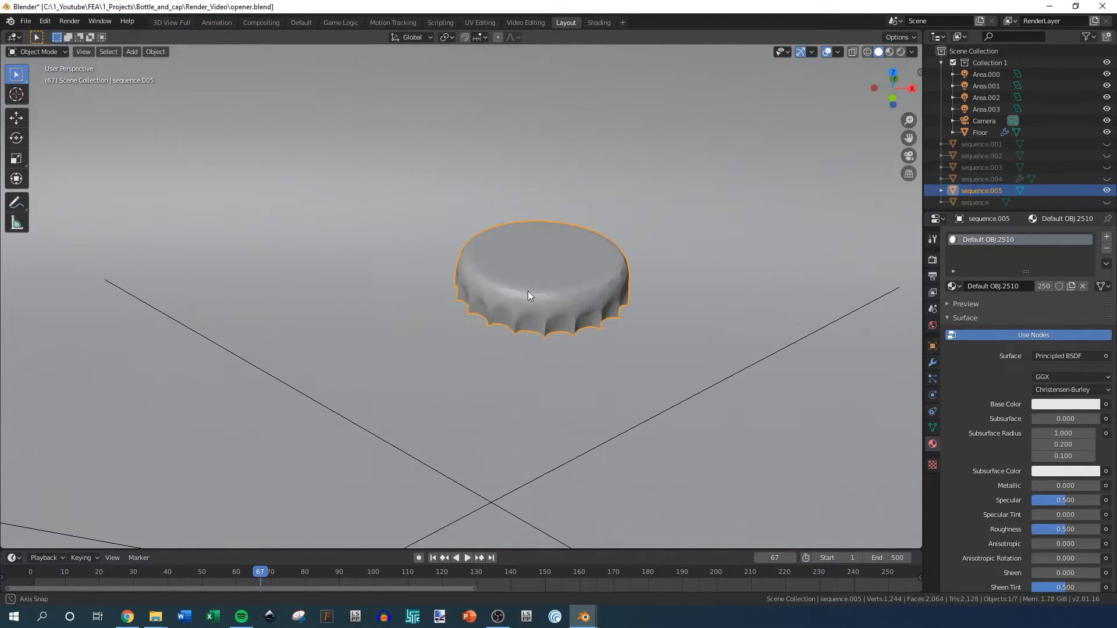
click(900, 52)
middle_drag(623, 294, 551, 232)
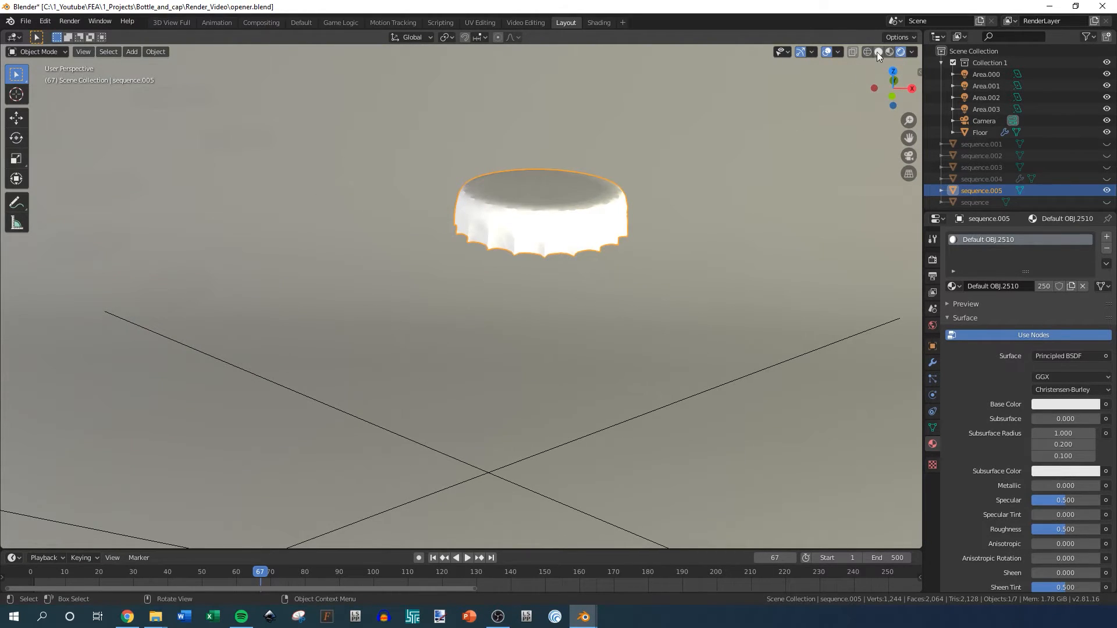
click(877, 51)
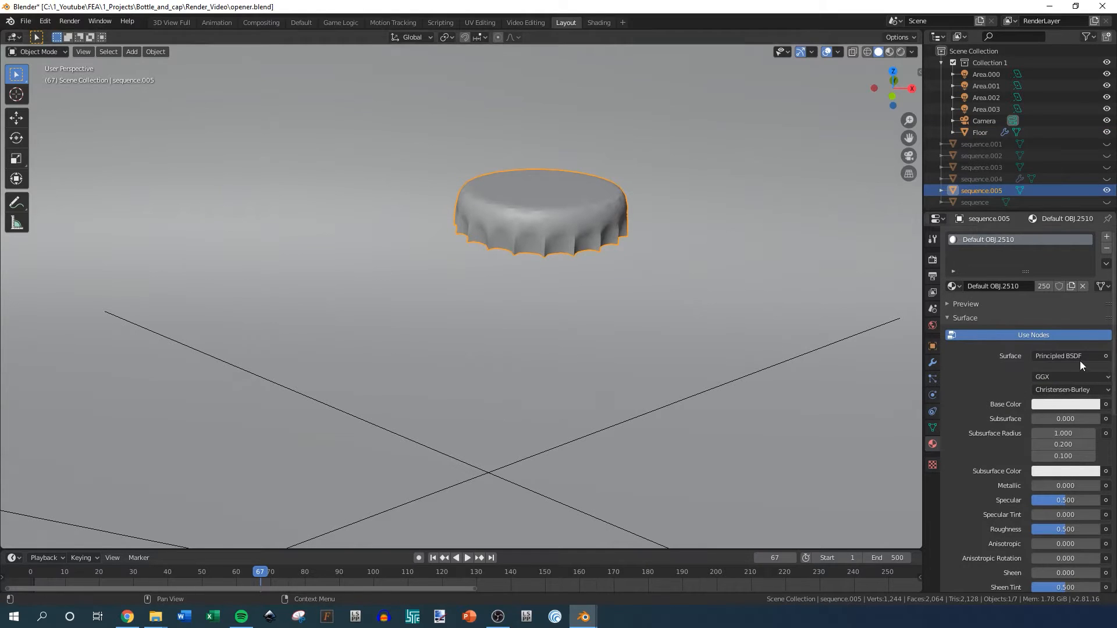
scroll(1023, 371, down, 10)
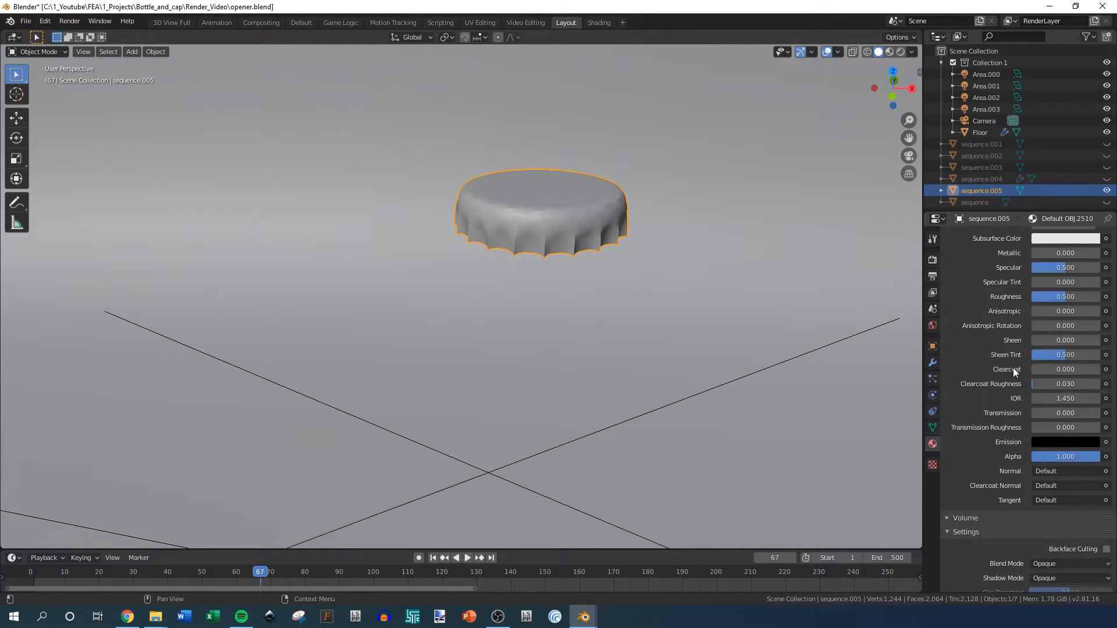
scroll(989, 362, up, 10)
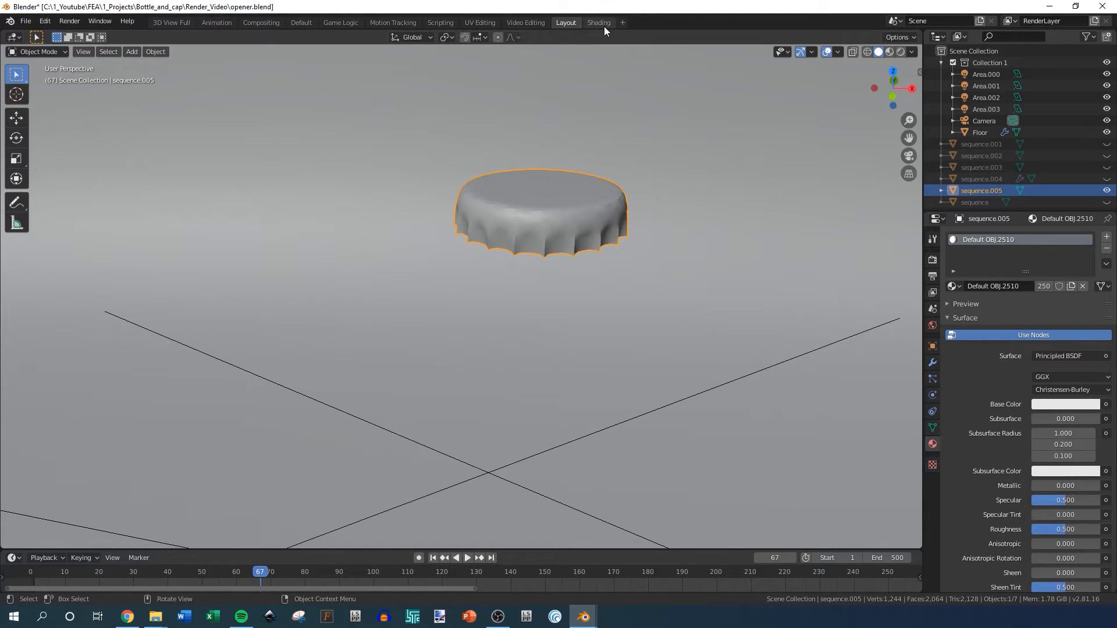
- Switch to the Shading workspace and frame the bottle cap together with its material nodes
click(603, 24)
middle_drag(517, 267, 550, 218)
click(547, 85)
scroll(508, 223, up, 4)
scroll(470, 236, up, 4)
middle_drag(469, 236, 470, 206)
scroll(602, 473, up, 2)
scroll(544, 460, down, 3)
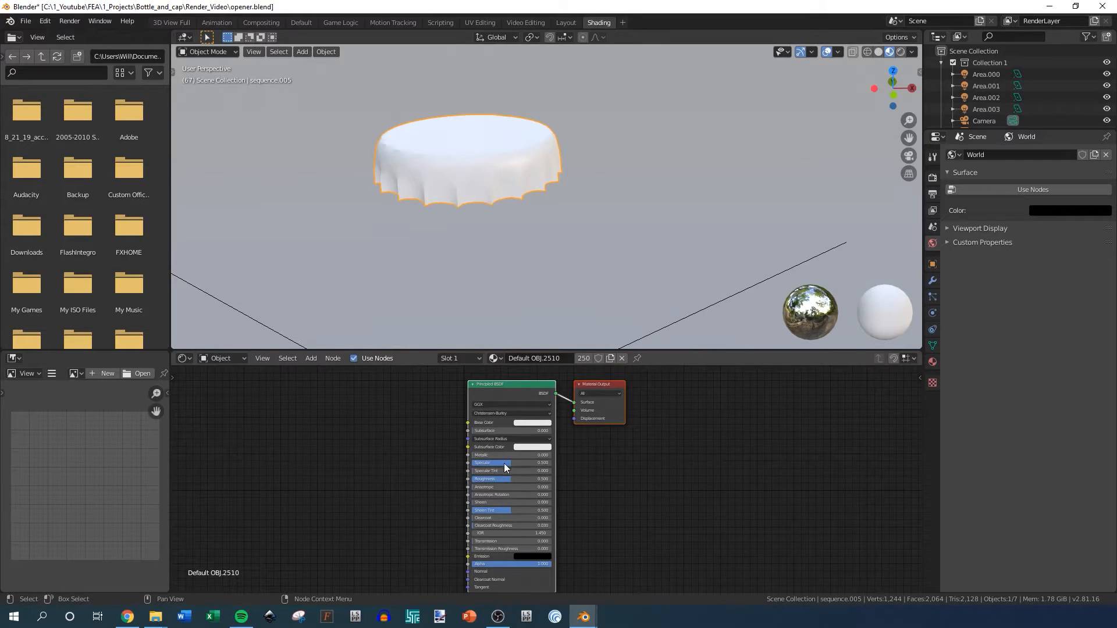
scroll(504, 468, up, 1)
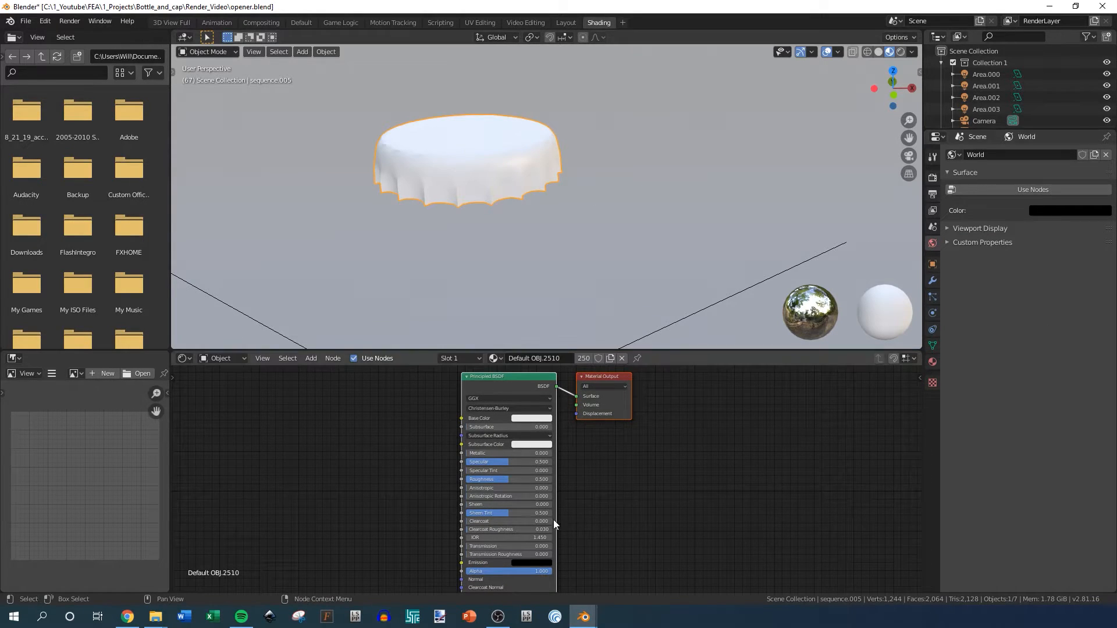
- Bring the cap's Principled BSDF and Material Output nodes into close view and show its material properties
click(629, 238)
click(518, 162)
scroll(524, 451, up, 3)
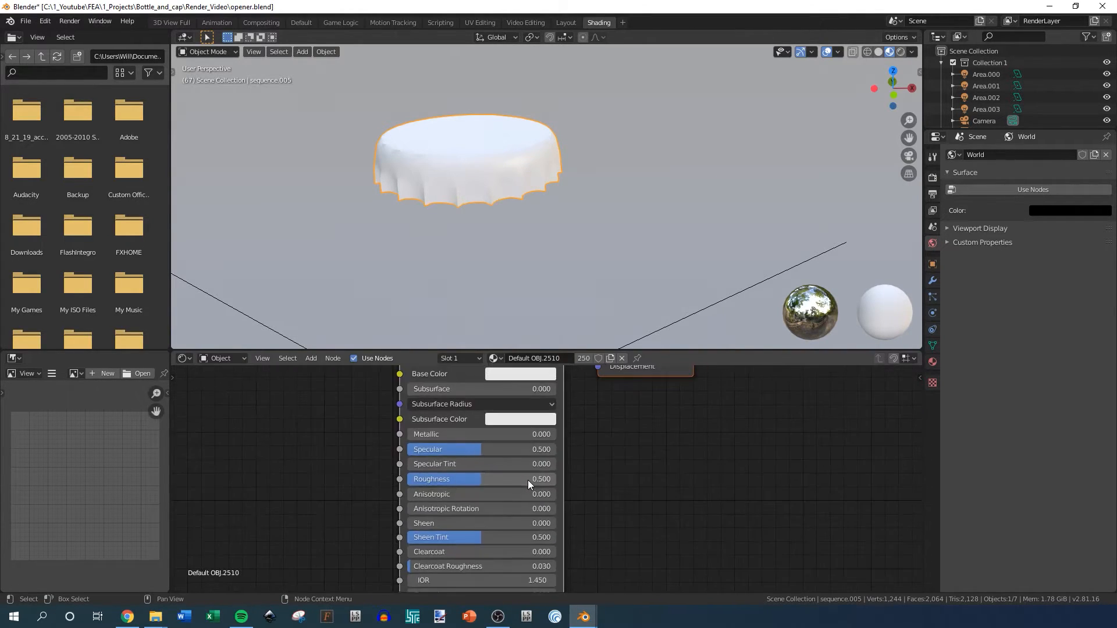
scroll(528, 481, up, 2)
middle_drag(604, 423, 614, 556)
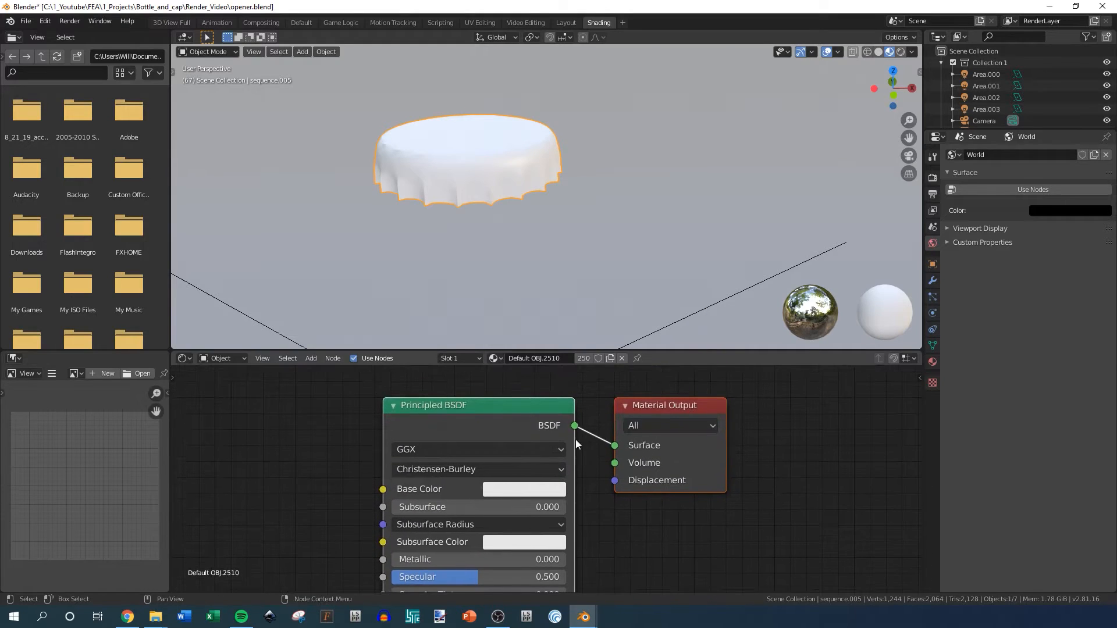
scroll(576, 454, down, 2)
middle_drag(574, 488, 579, 450)
scroll(577, 451, down, 1)
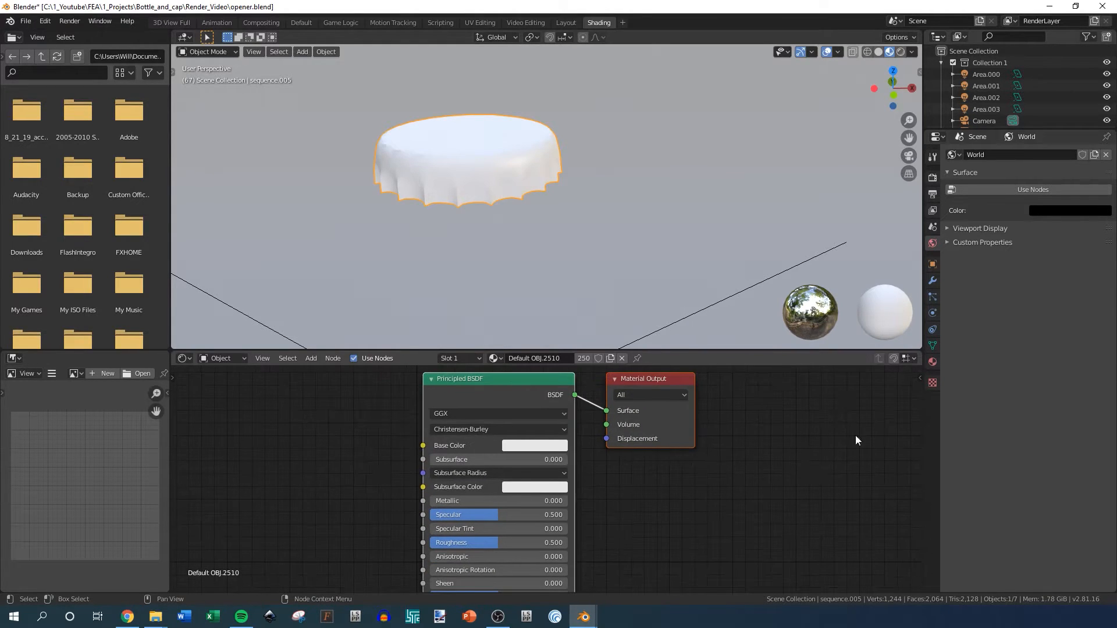
click(933, 361)
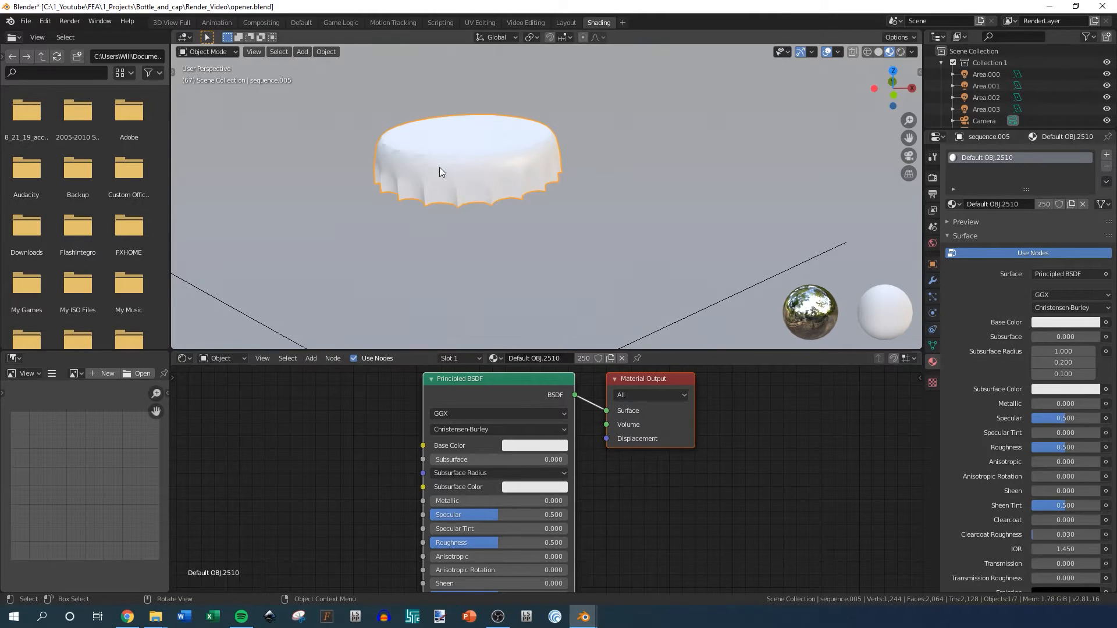
- Set the base color of the cap's material to red
click(525, 444)
drag(566, 339, 560, 348)
drag(613, 320, 609, 271)
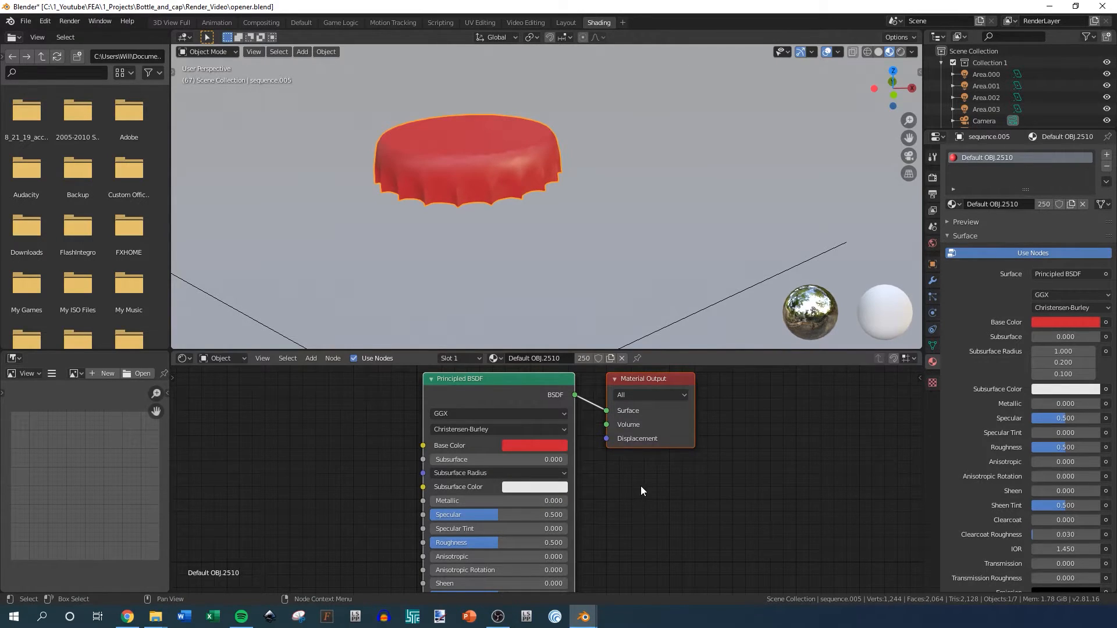
- Try a Metallic value of 1 on the cap's material and inspect the cap up close
scroll(522, 481, down, 1)
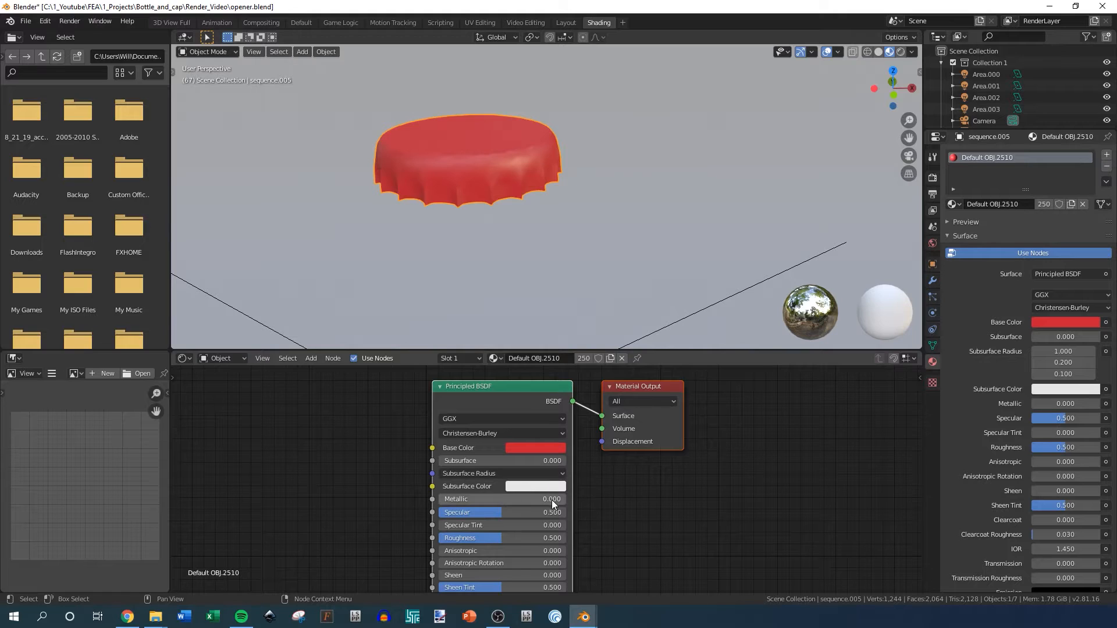
middle_drag(585, 502, 601, 448)
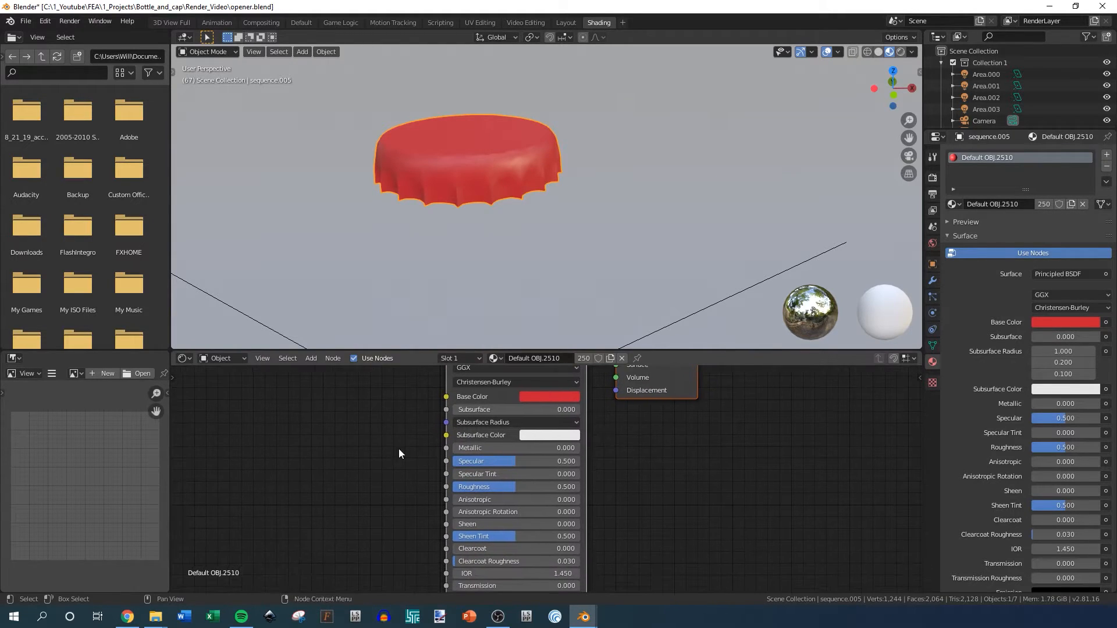
click(569, 450)
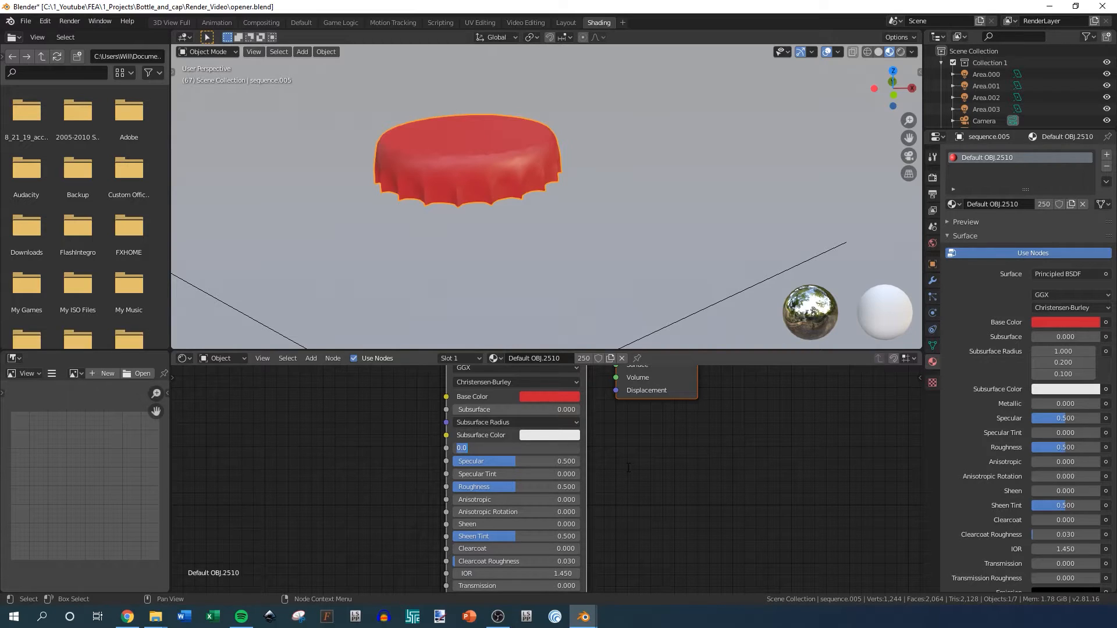
text(1)
key(Return)
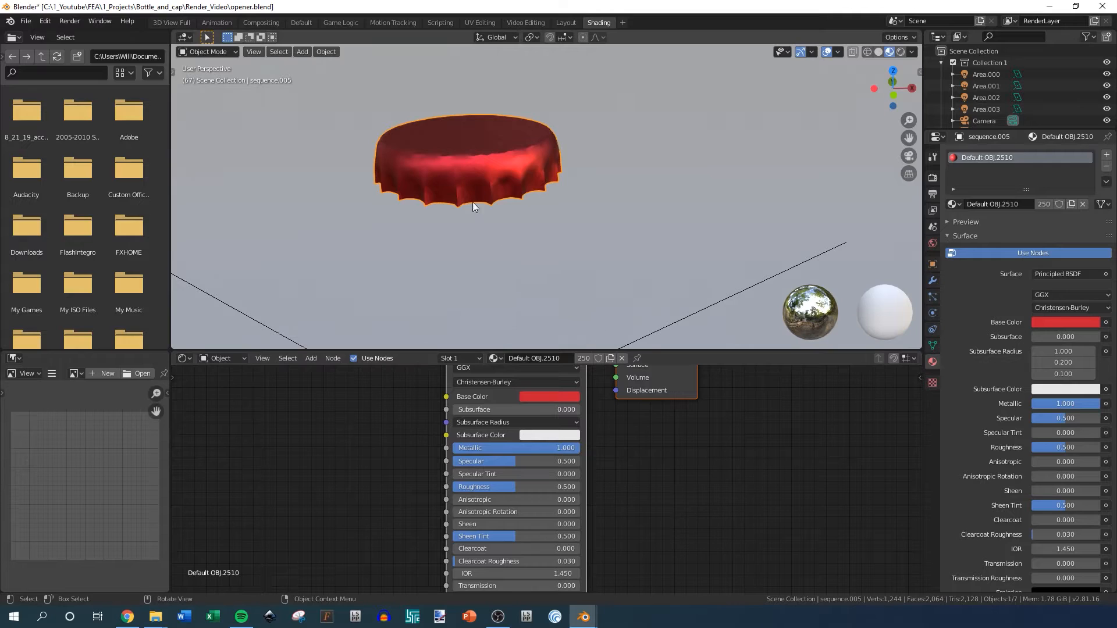
middle_drag(476, 166, 482, 187)
scroll(586, 272, up, 7)
middle_drag(592, 263, 545, 239)
scroll(536, 237, down, 6)
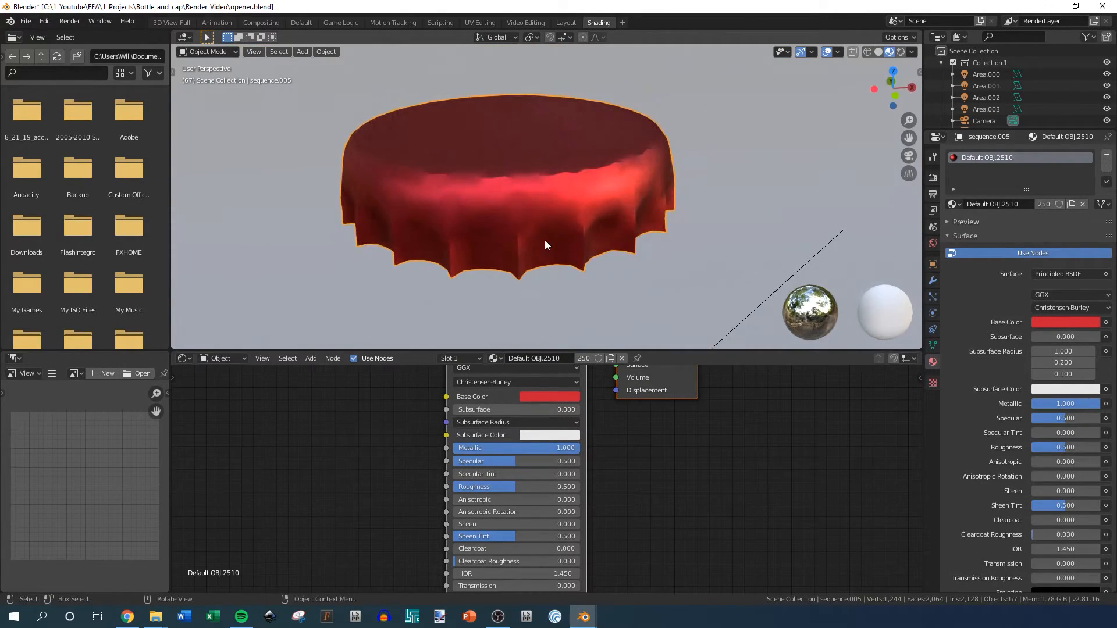
- Try a Metallic value of 5 on the cap's material and settle on 0.5
click(559, 448)
text(5)
key(Return)
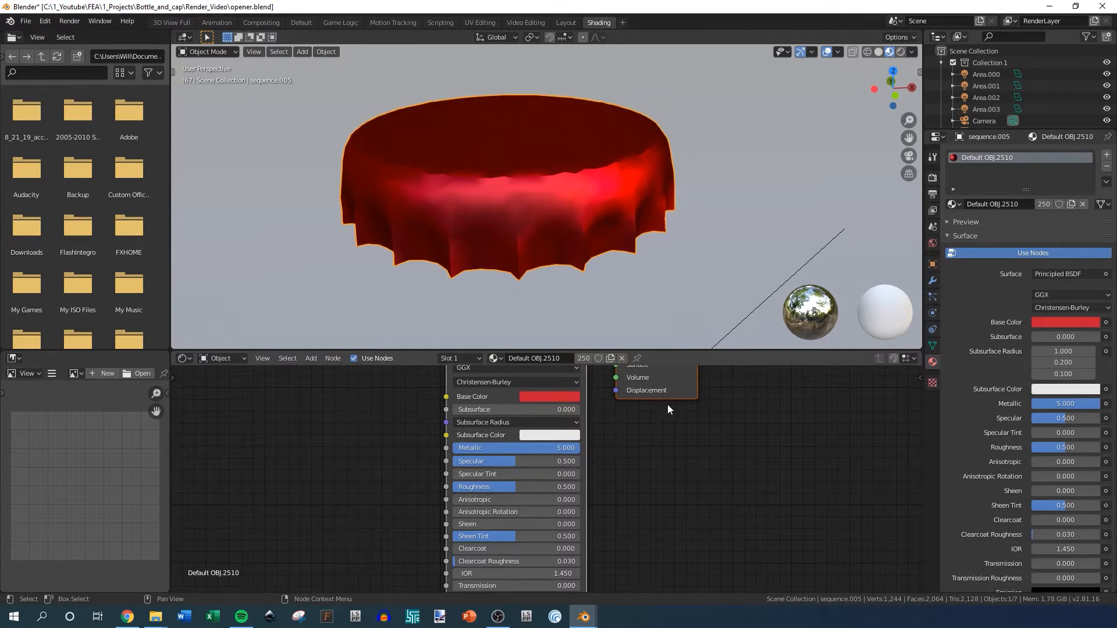
click(565, 450)
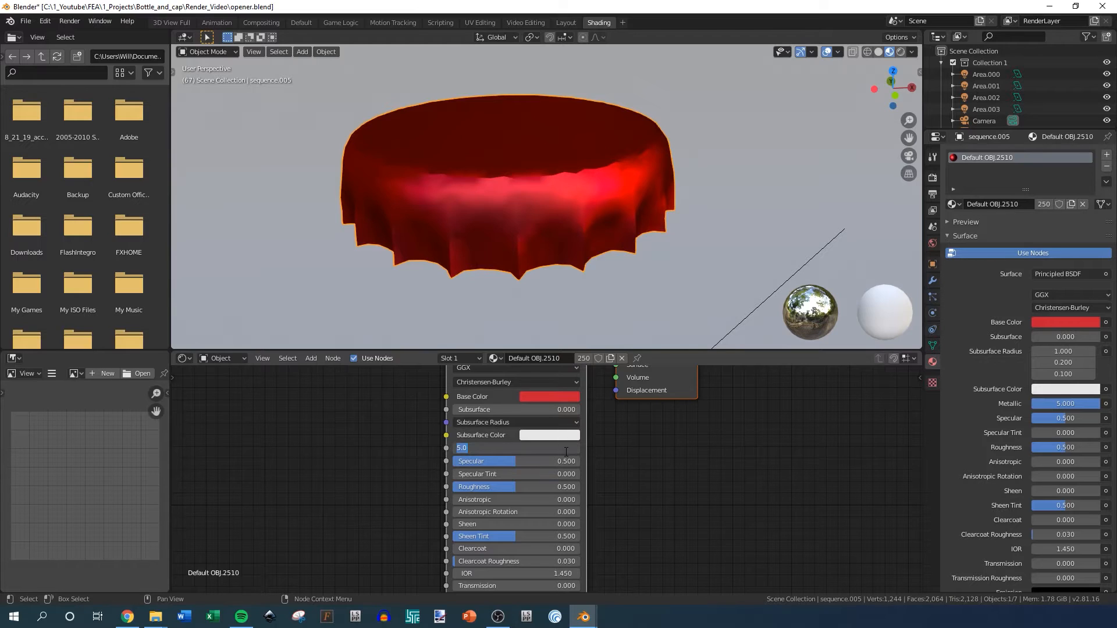
text(0.5)
key(Return)
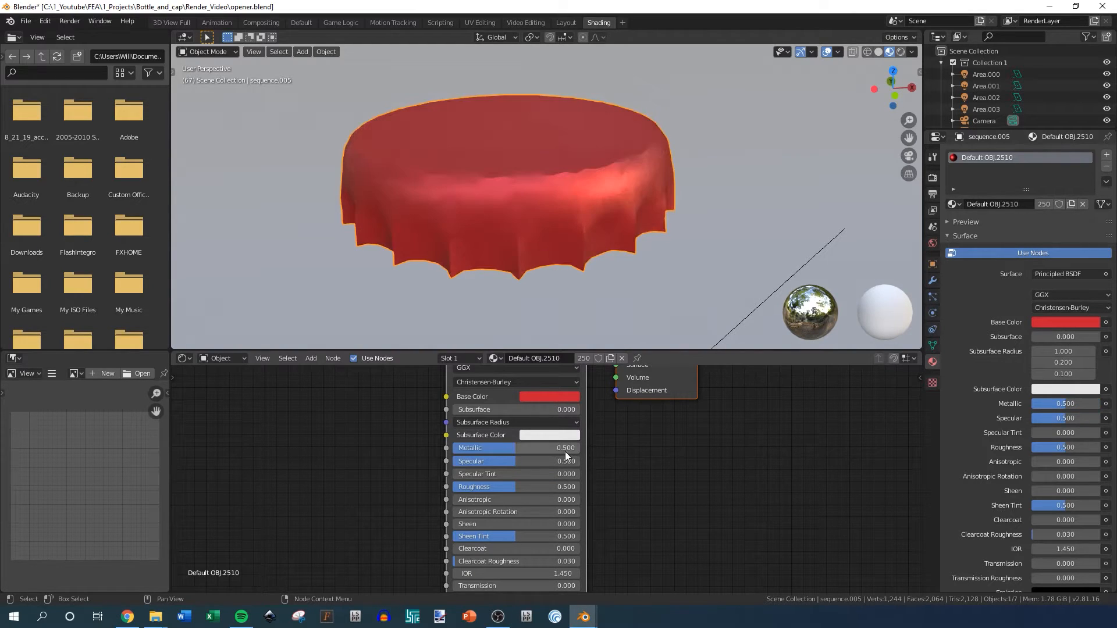
middle_drag(539, 177, 550, 215)
scroll(537, 209, down, 3)
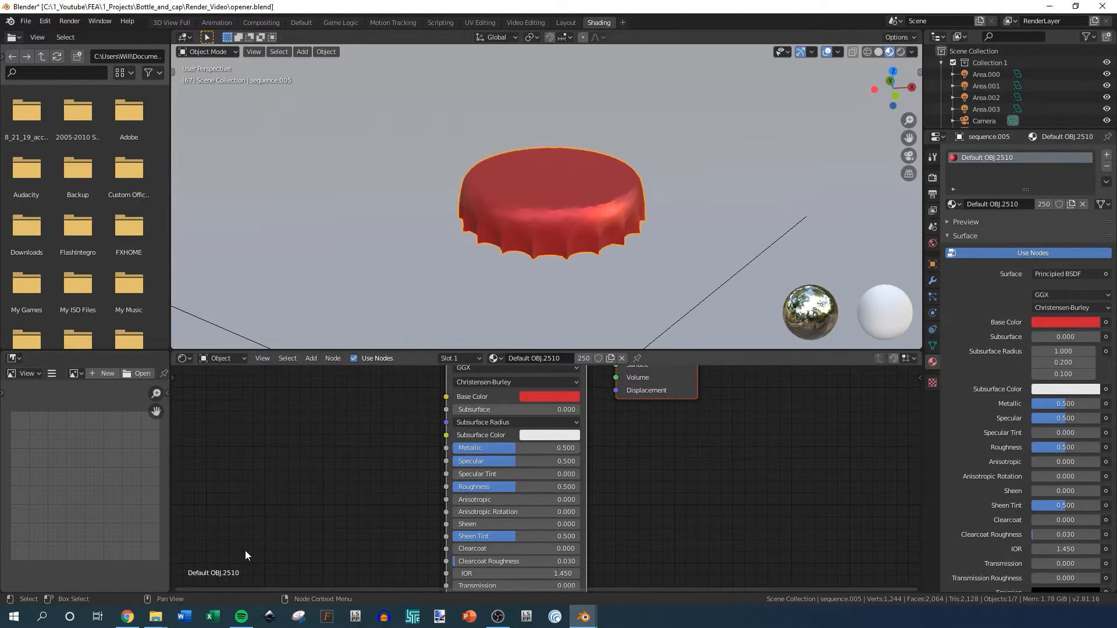
- Try a Specular value of 0 on the cap's material and set it back to 0.5
scroll(532, 475, down, 1)
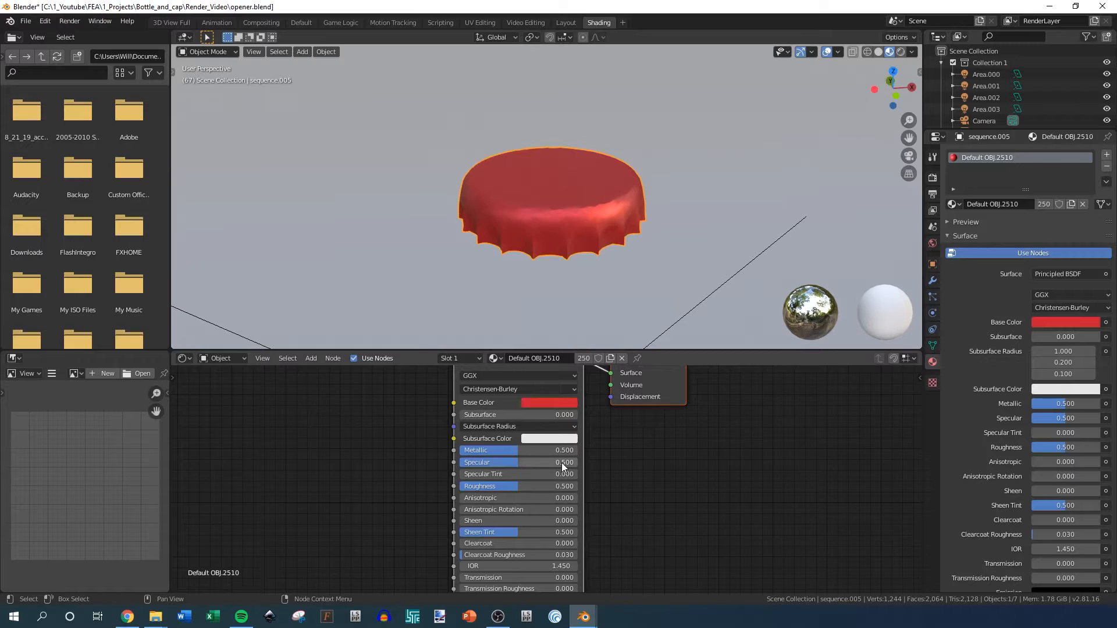
click(547, 463)
text(0)
key(Return)
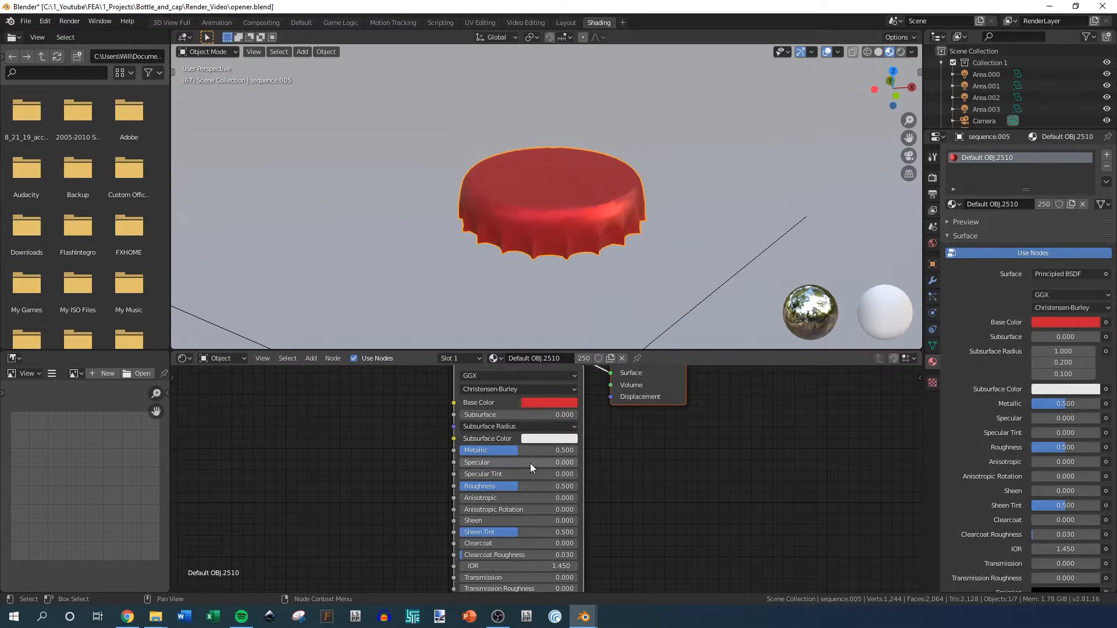
click(528, 463)
text(.5)
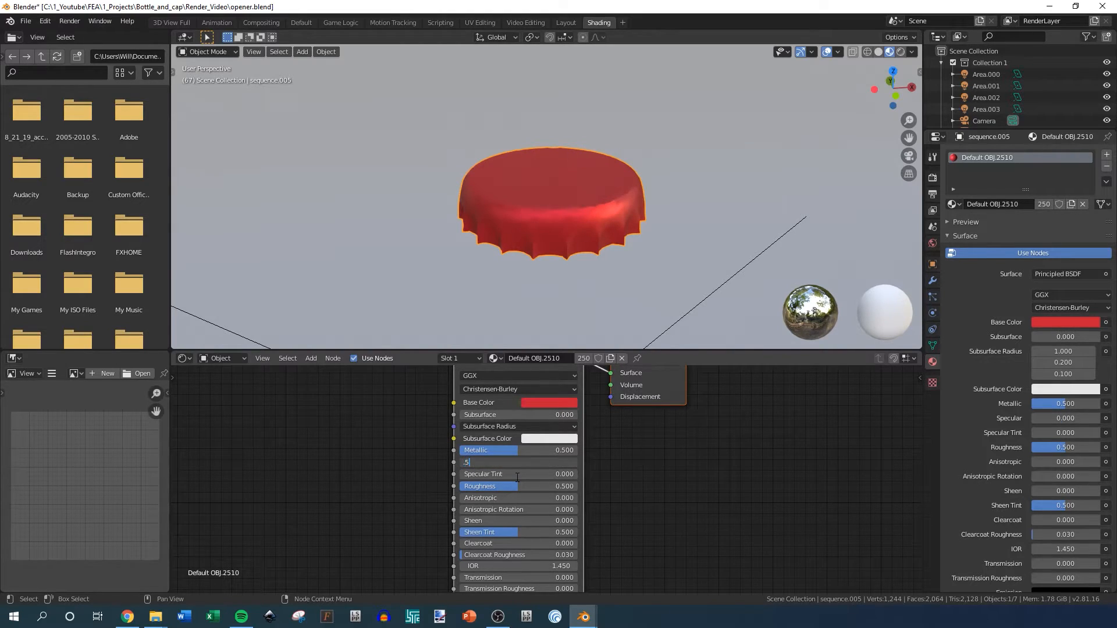
key(Return)
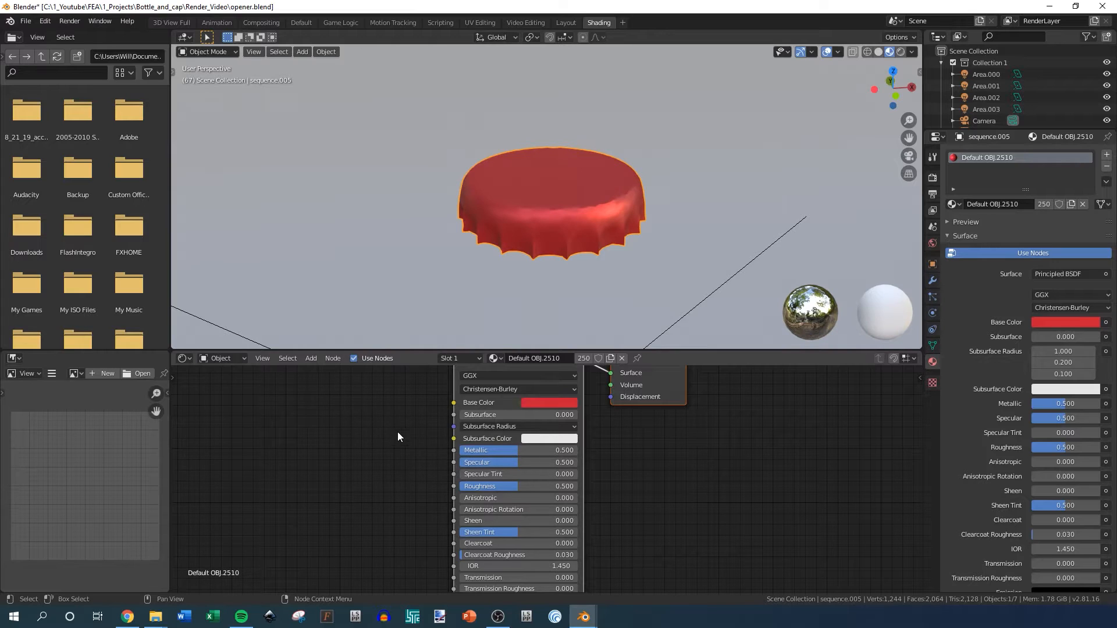
- Set the Clearcoat of the cap's material to 1
shift+scroll(489, 506, down, 3)
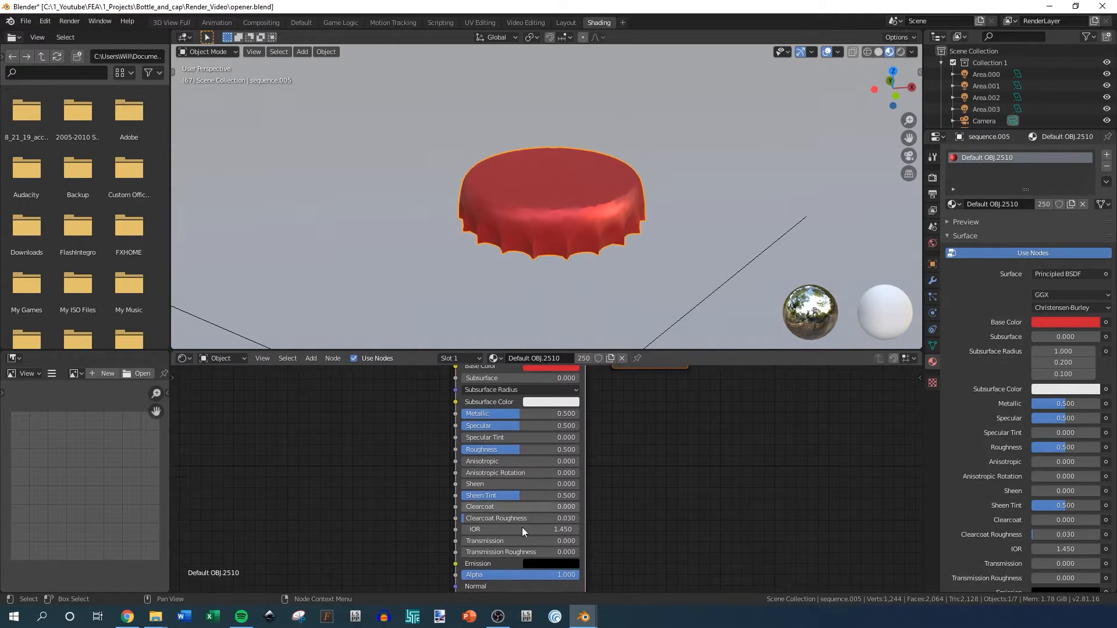
click(571, 506)
text(1)
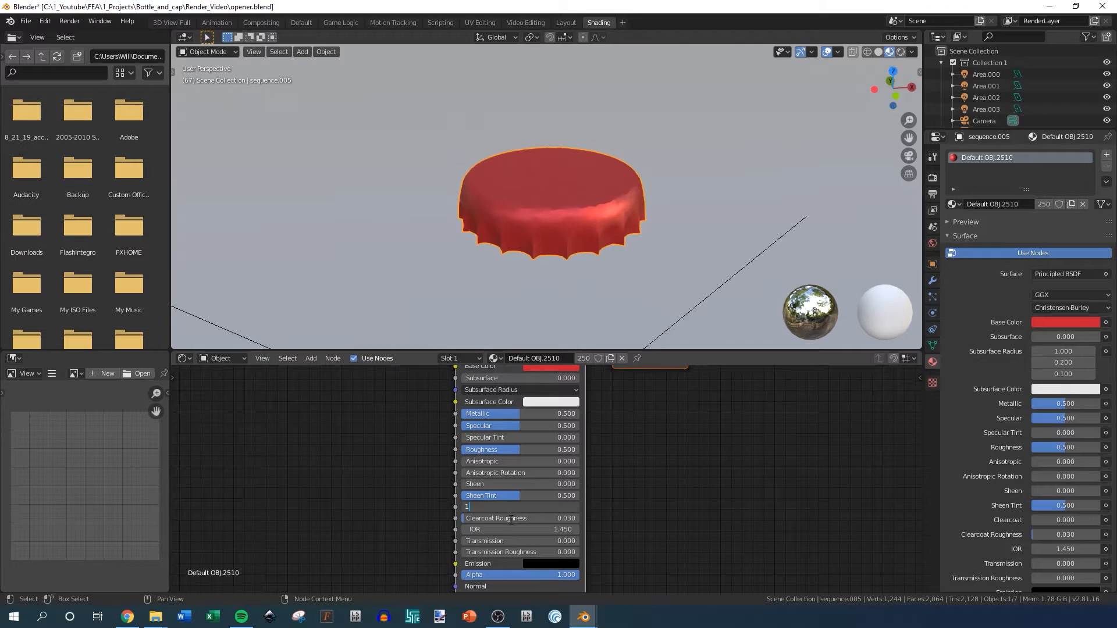
key(Return)
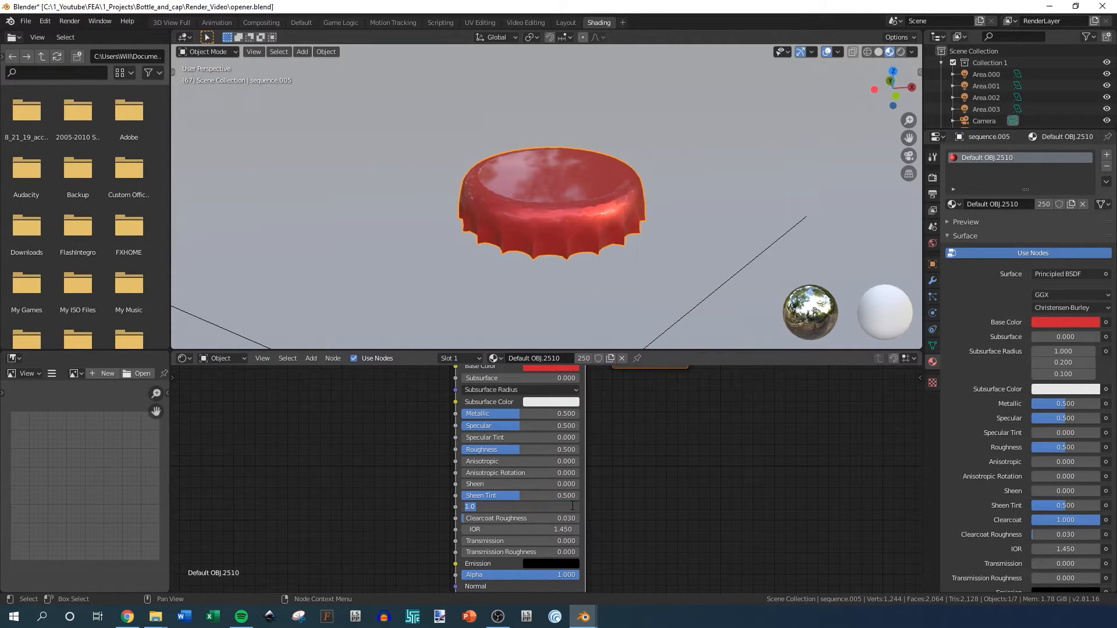
- Undo the Clearcoat change on the cap's material
key(ctrl+z)
middle_drag(421, 455, 396, 487)
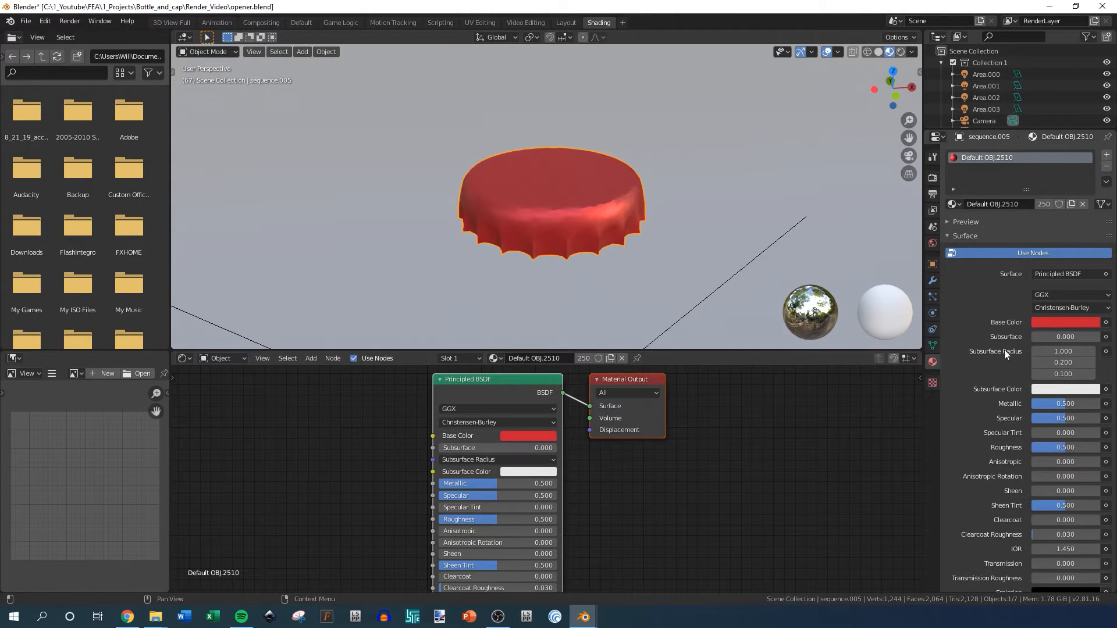
- Unhide all the hidden sequence meshes so the bottle and opener parts show together with the cap
scroll(1026, 113, down, 5)
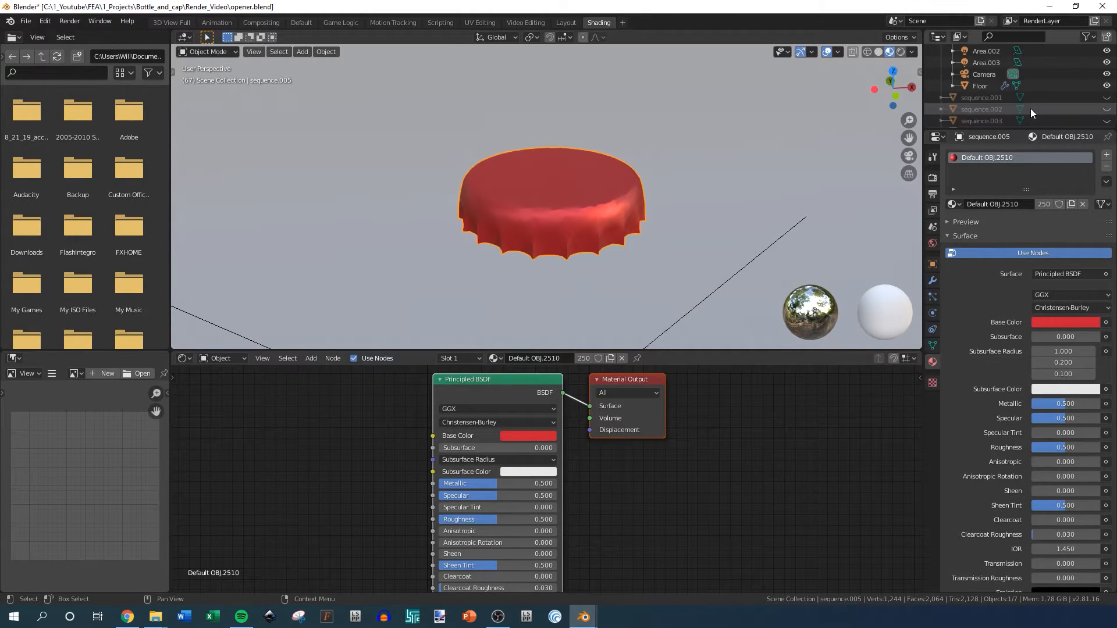
scroll(586, 277, down, 6)
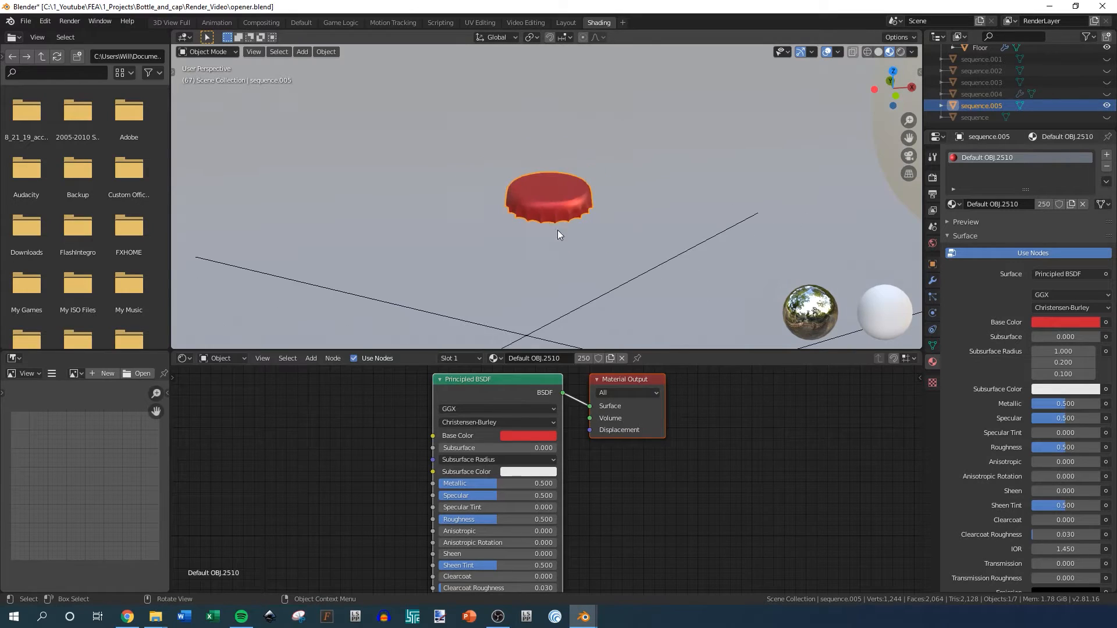
click(1107, 118)
click(1107, 94)
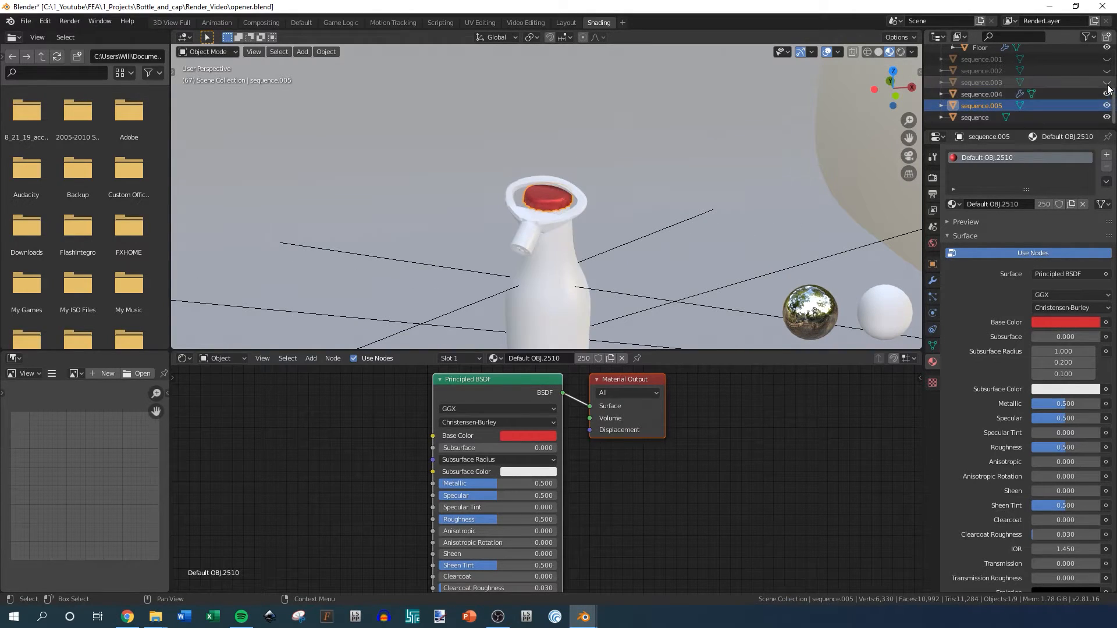
click(1107, 84)
click(1107, 72)
click(1107, 59)
scroll(518, 243, up, 6)
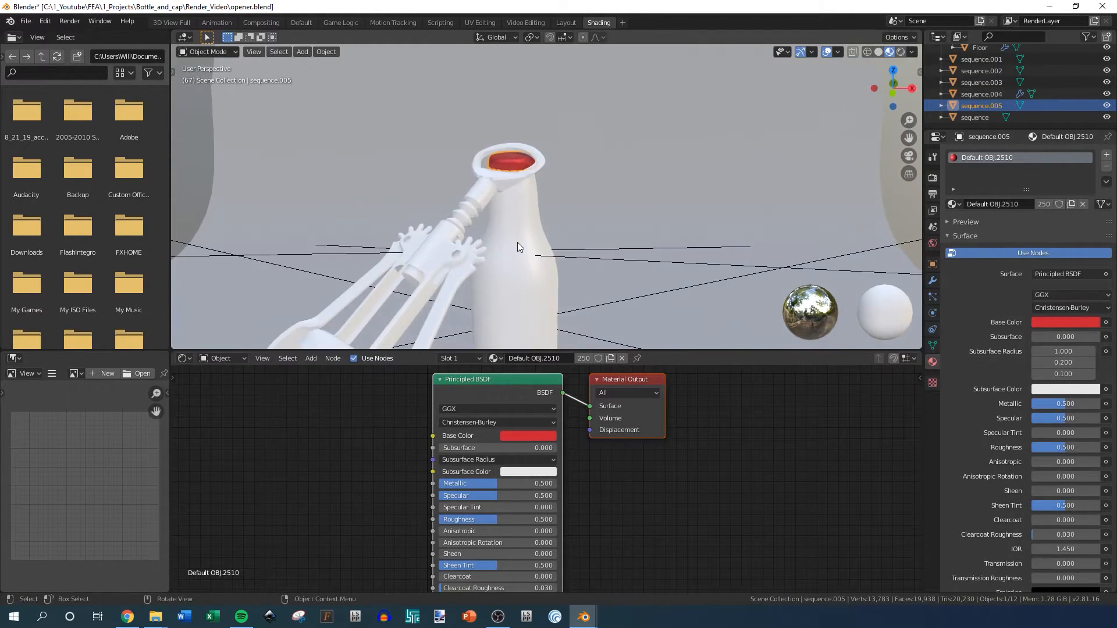
scroll(471, 170, down, 6)
middle_drag(745, 113, 537, 212)
- Select the bottle mesh and hide all the other sequence meshes to isolate it
click(536, 212)
click(1106, 106)
click(1107, 117)
click(1106, 82)
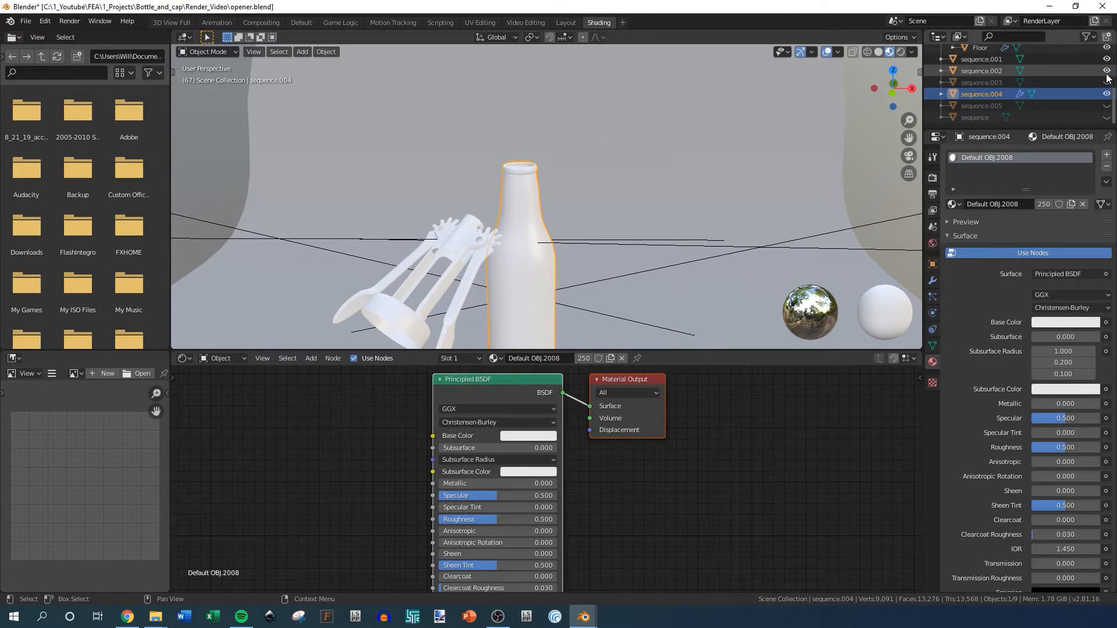
click(1107, 70)
click(1106, 58)
middle_drag(662, 270, 497, 261)
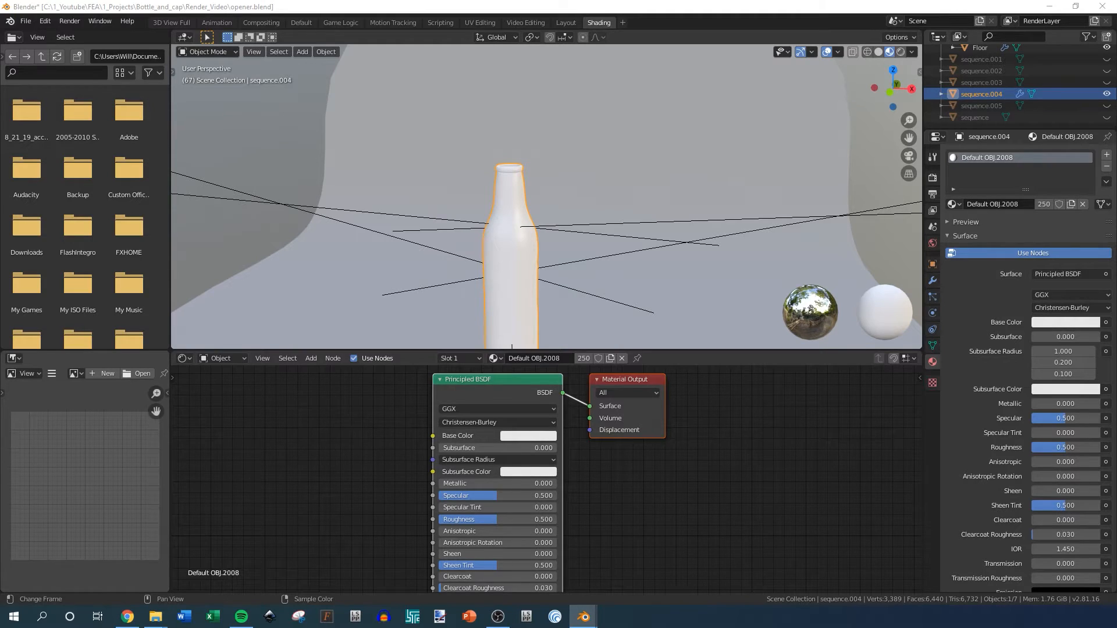
- Delete the Principled BSDF node from the bottle's material
click(723, 469)
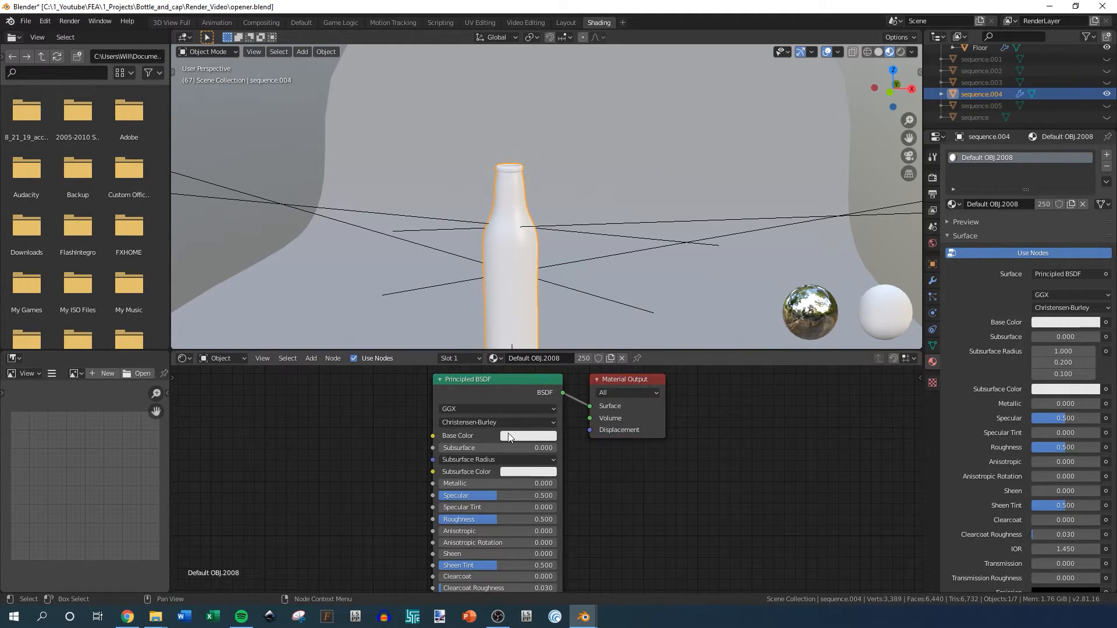
click(502, 381)
key(x)
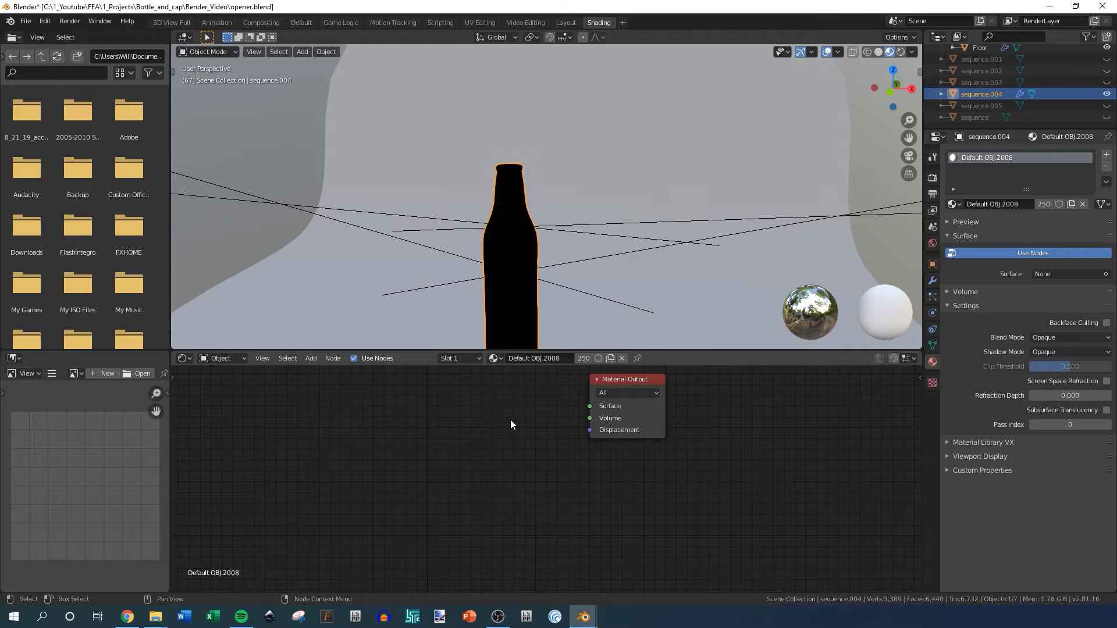
- Add a Mix Shader node to the bottle's material and connect it to the Material Output's Surface input
key(shift+a)
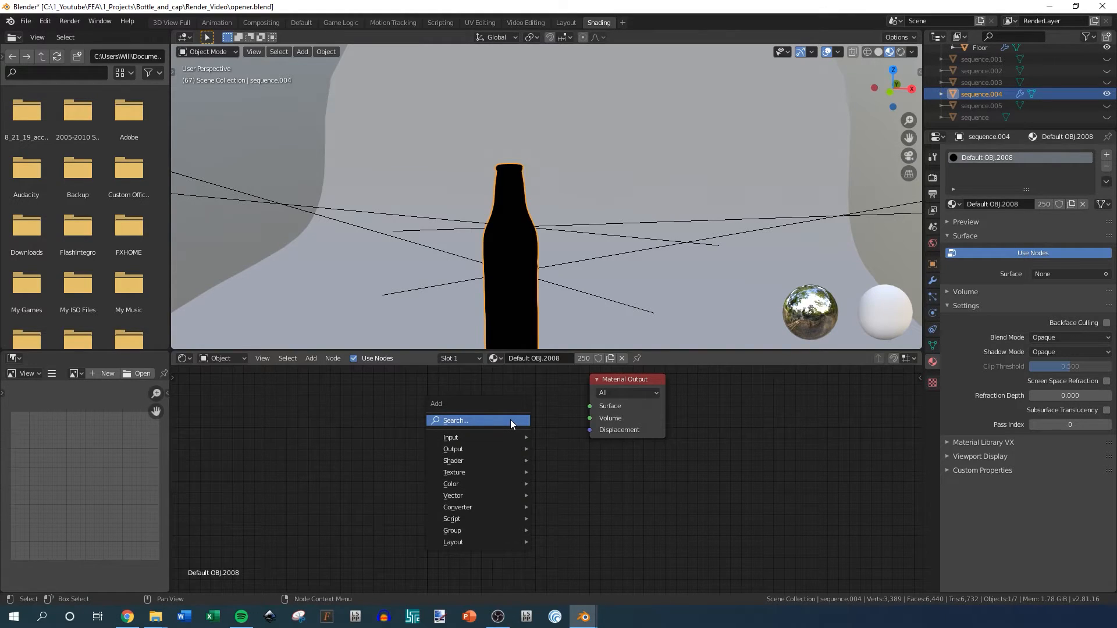
mouse_move(491, 437)
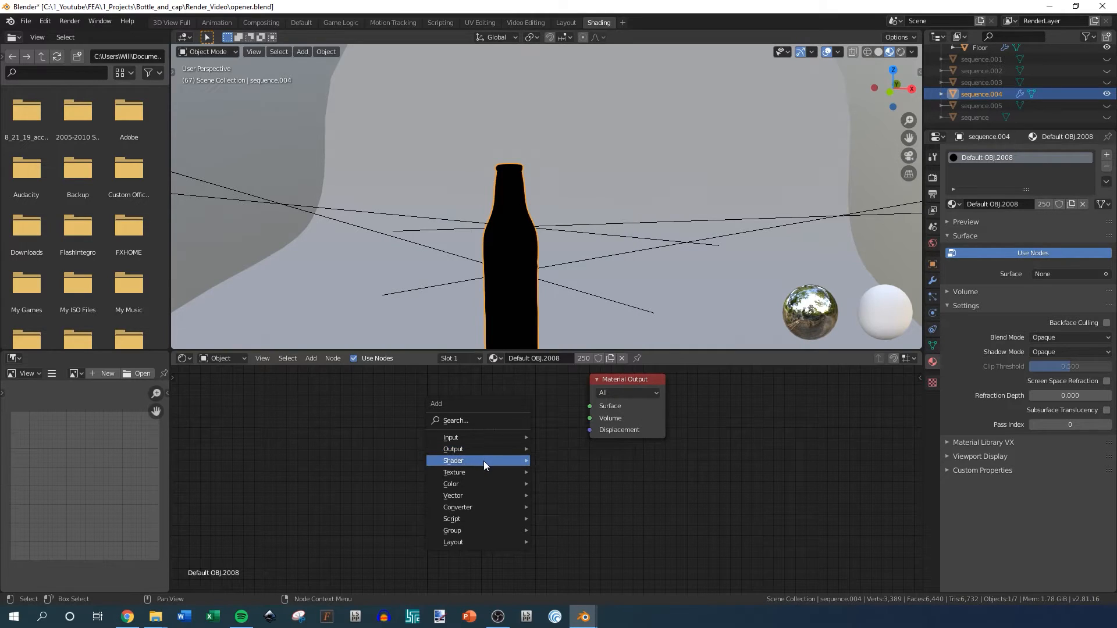
mouse_move(485, 461)
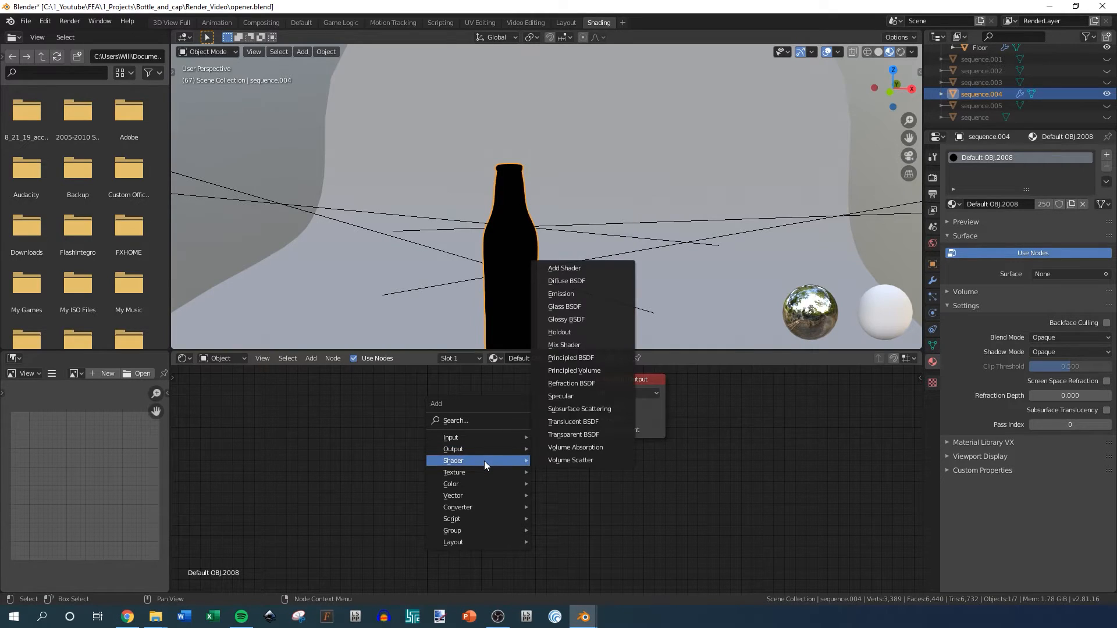
click(567, 346)
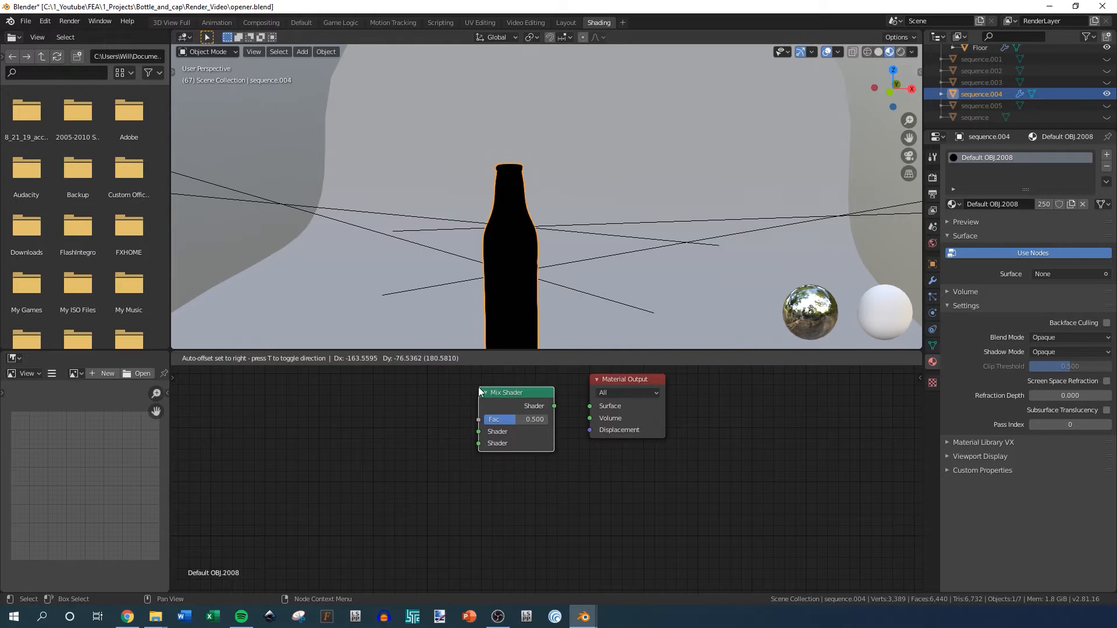
click(478, 386)
drag(589, 406, 553, 406)
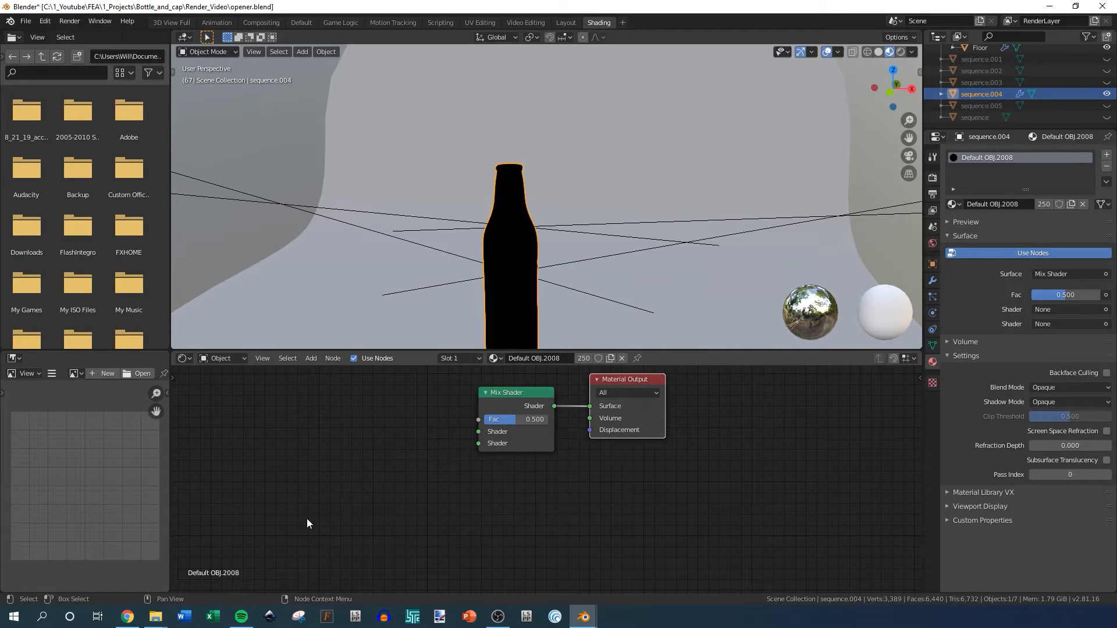
- Add an RGB Curves node and connect its Color output to the Mix Shader's Fac input
click(382, 484)
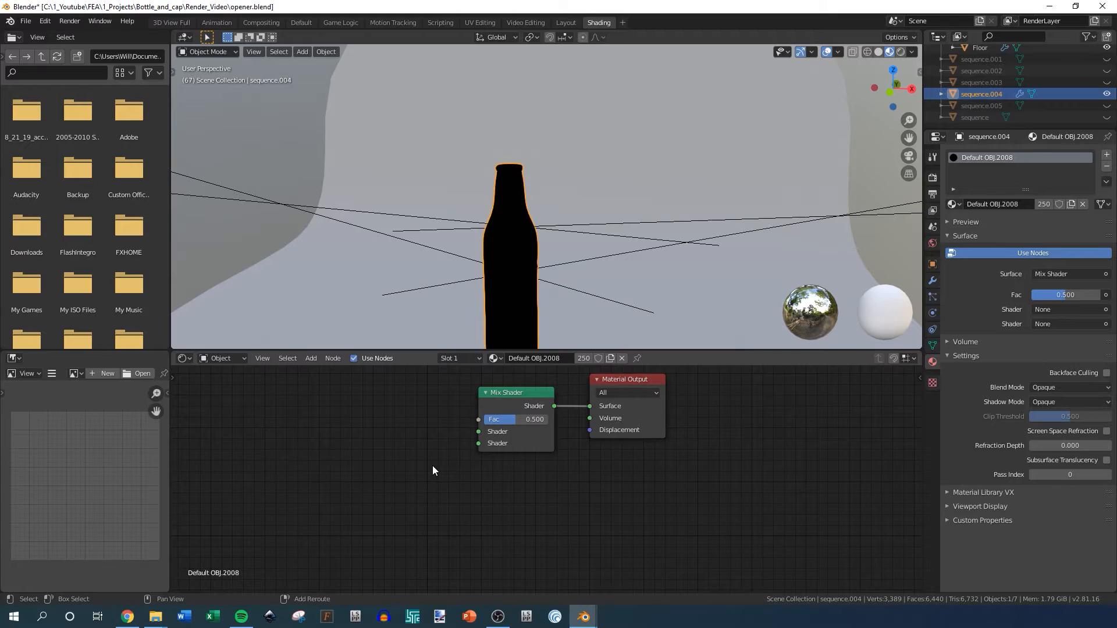
key(shift+a)
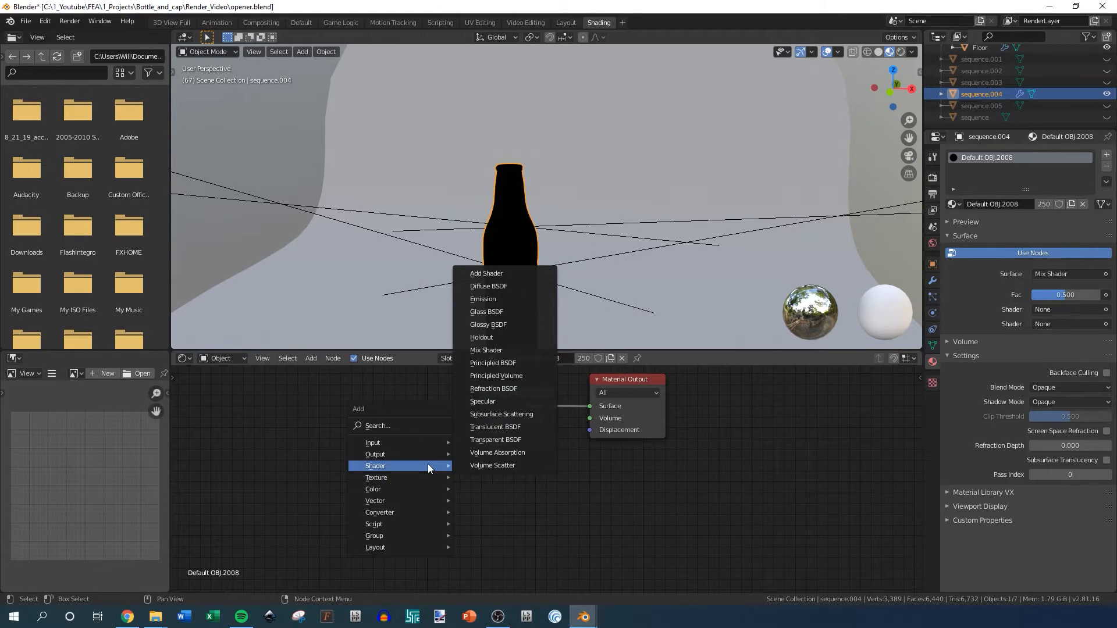
mouse_move(423, 489)
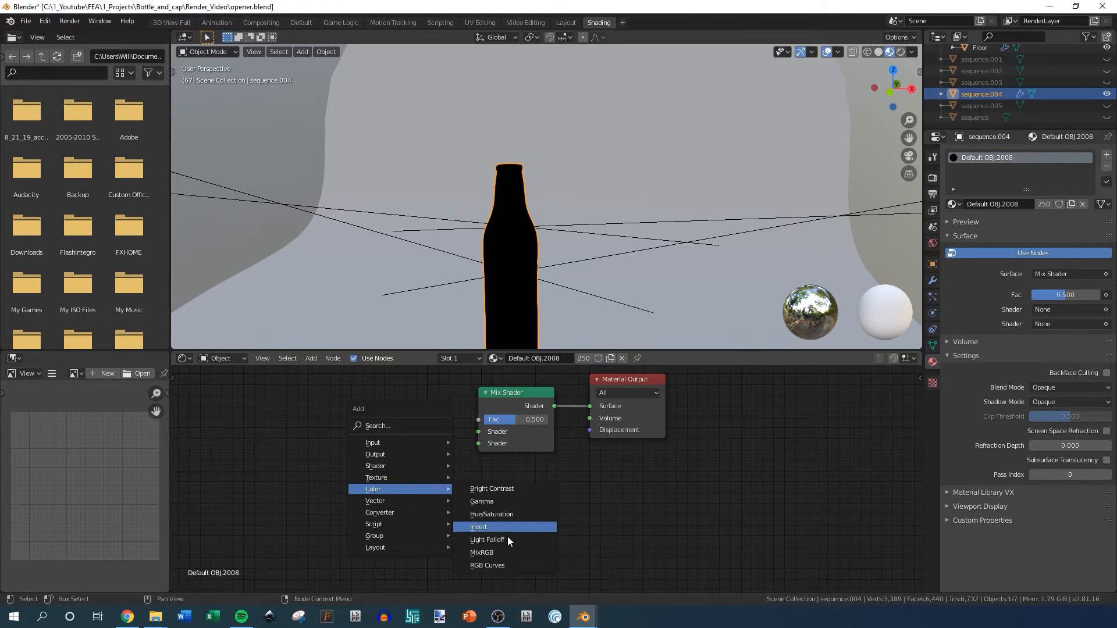
click(478, 566)
click(327, 381)
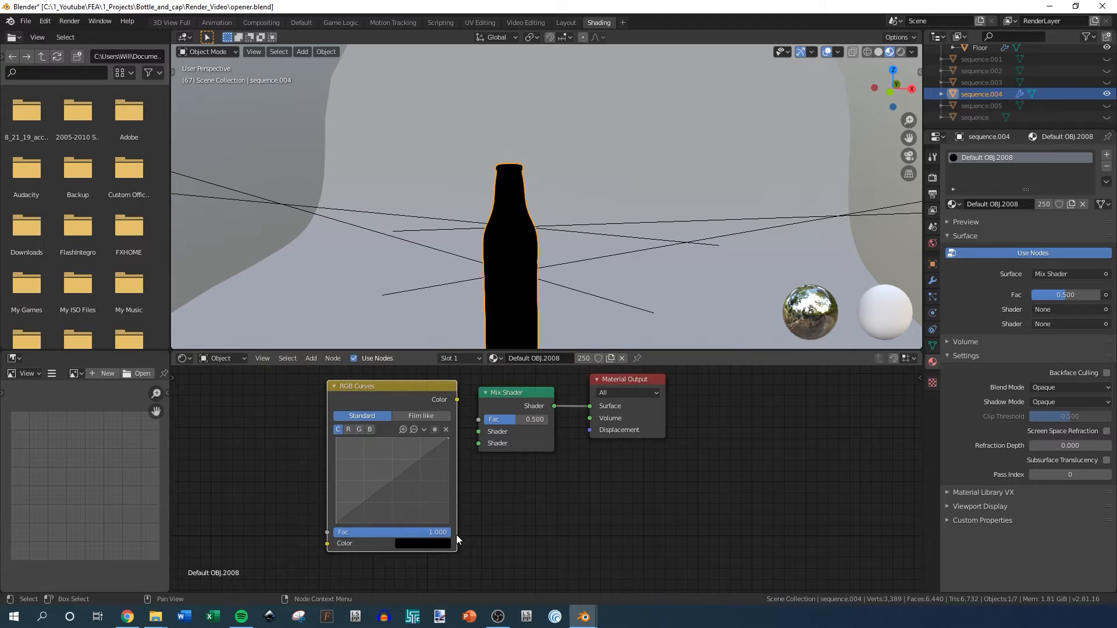
scroll(462, 538, down, 2)
drag(442, 417, 437, 370)
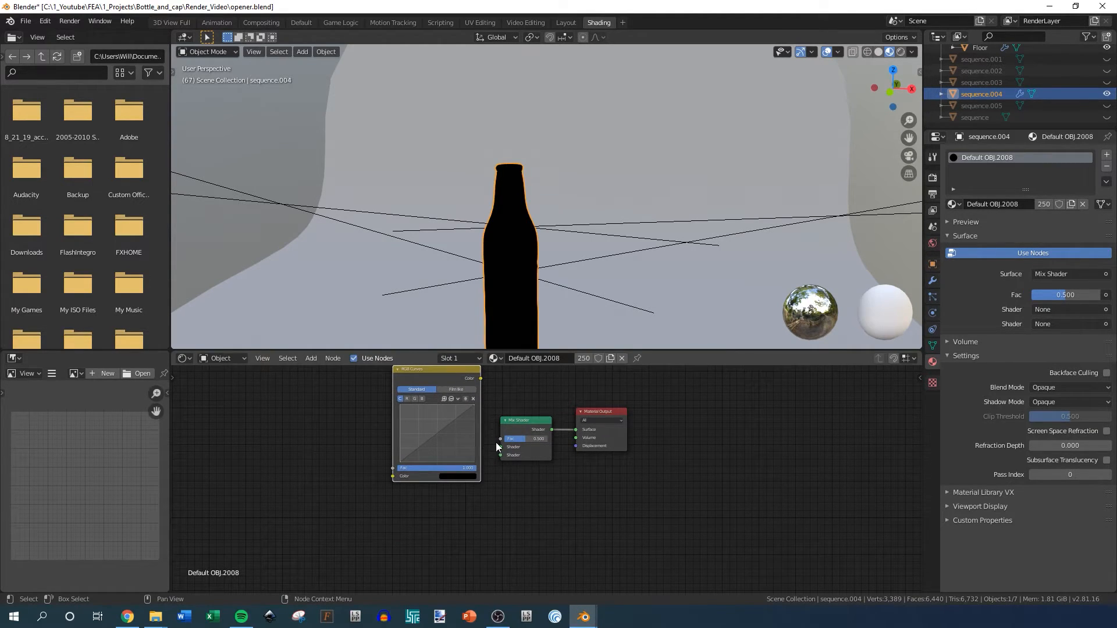
drag(499, 440, 499, 431)
drag(486, 388, 482, 378)
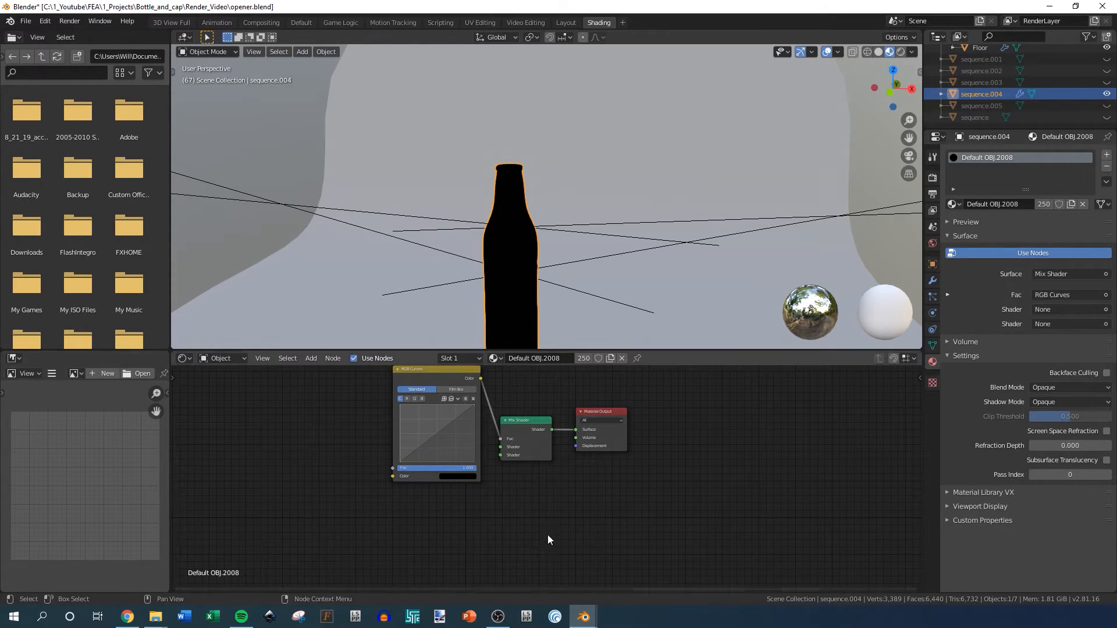
- Add a Glossy BSDF node below the RGB Curves node and connect it to the Mix Shader's second Shader input
key(shift+a)
mouse_move(526, 517)
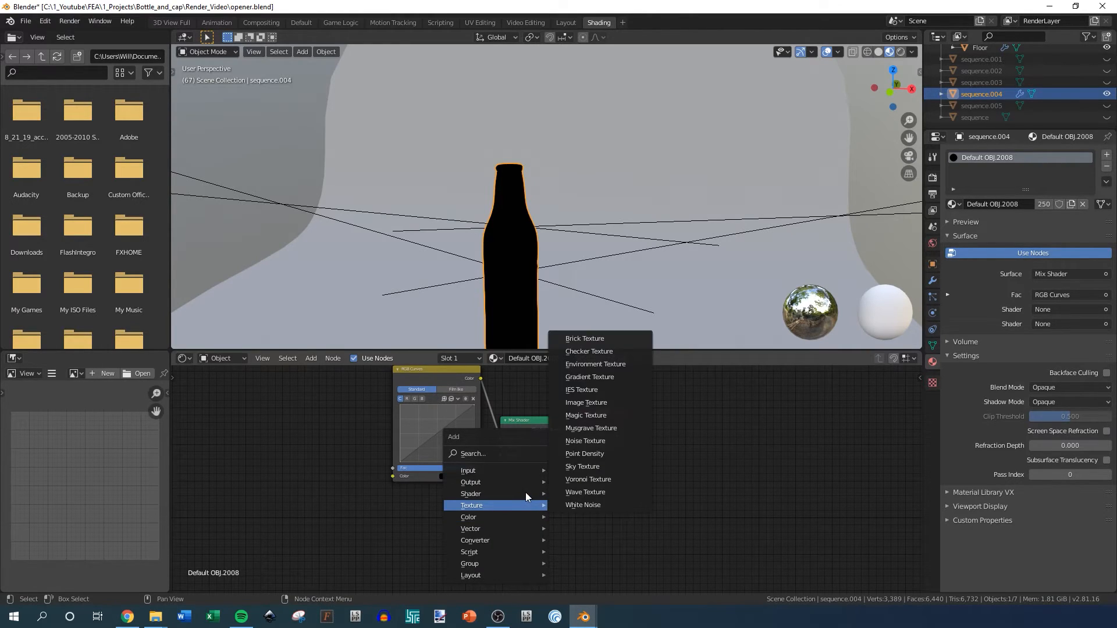
mouse_move(491, 494)
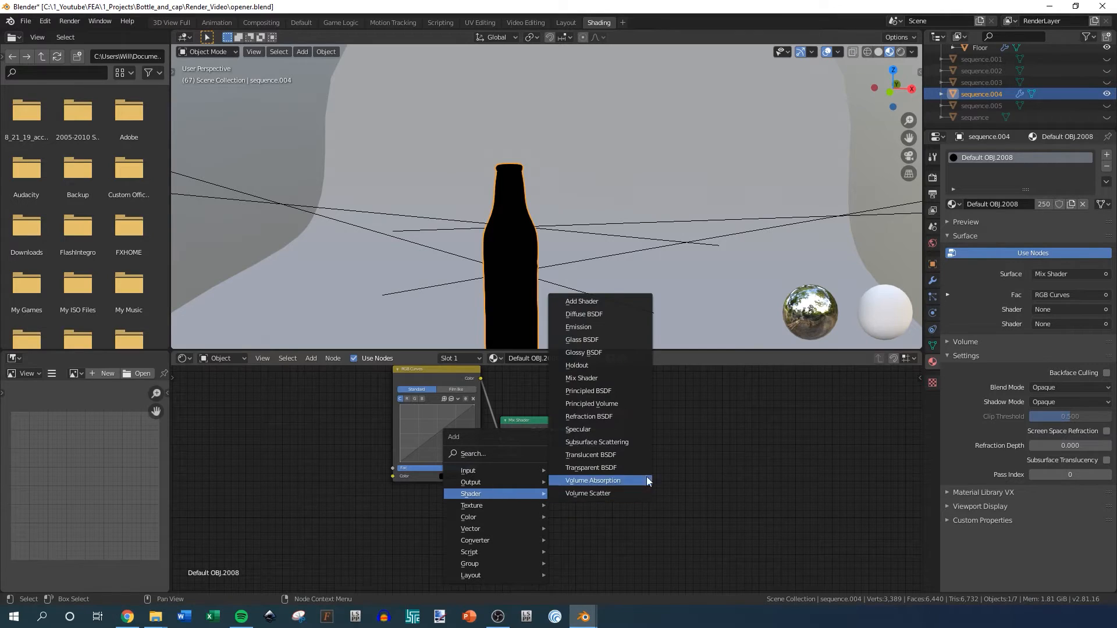
click(605, 353)
click(520, 482)
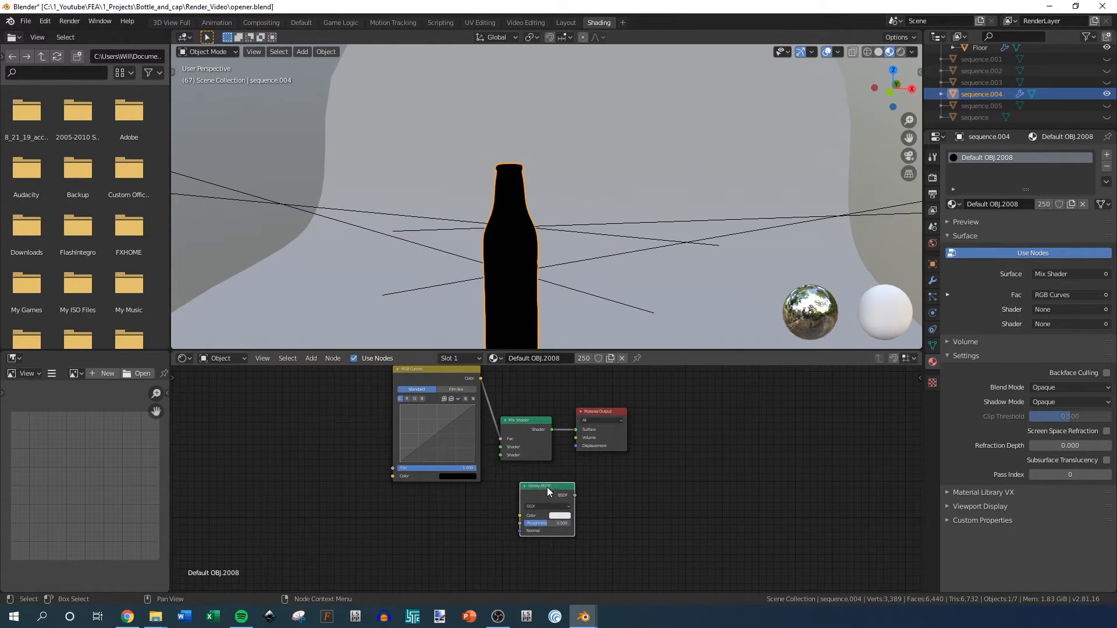
drag(553, 489, 476, 505)
drag(501, 455, 498, 510)
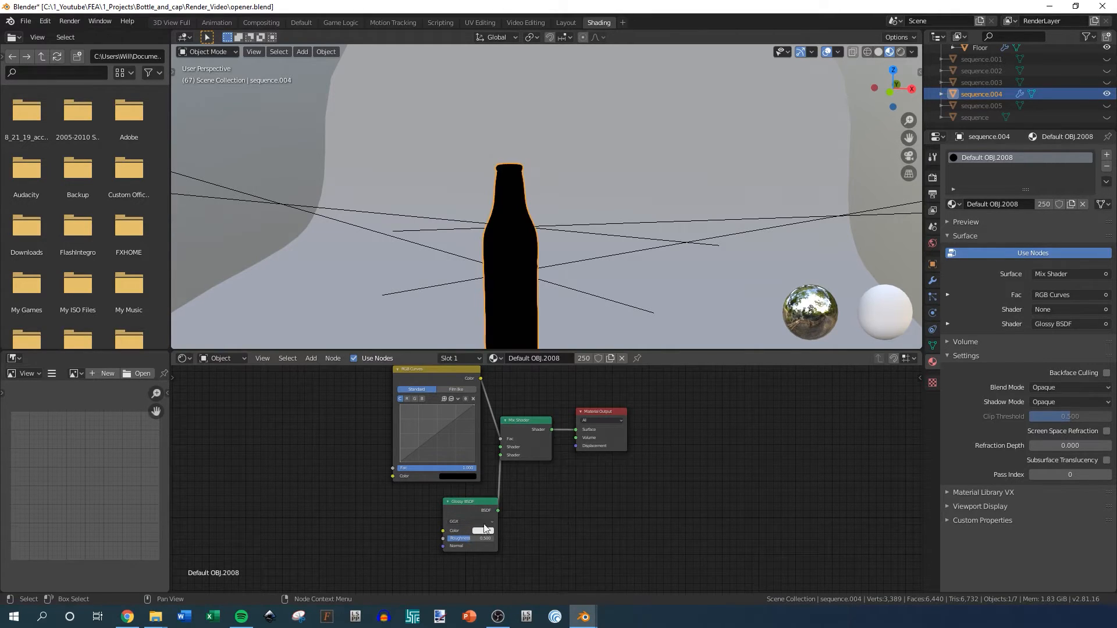
- Add a Glass BSDF node beside the Glossy BSDF and connect it to the Mix Shader's first Shader input
key(shift+a)
mouse_move(320, 511)
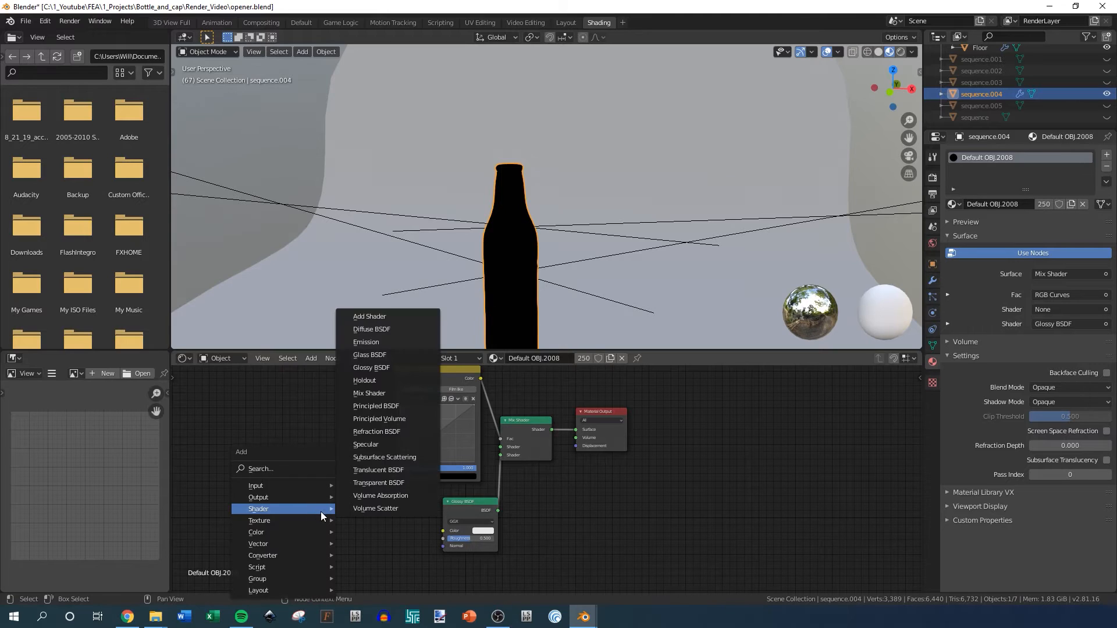
click(366, 354)
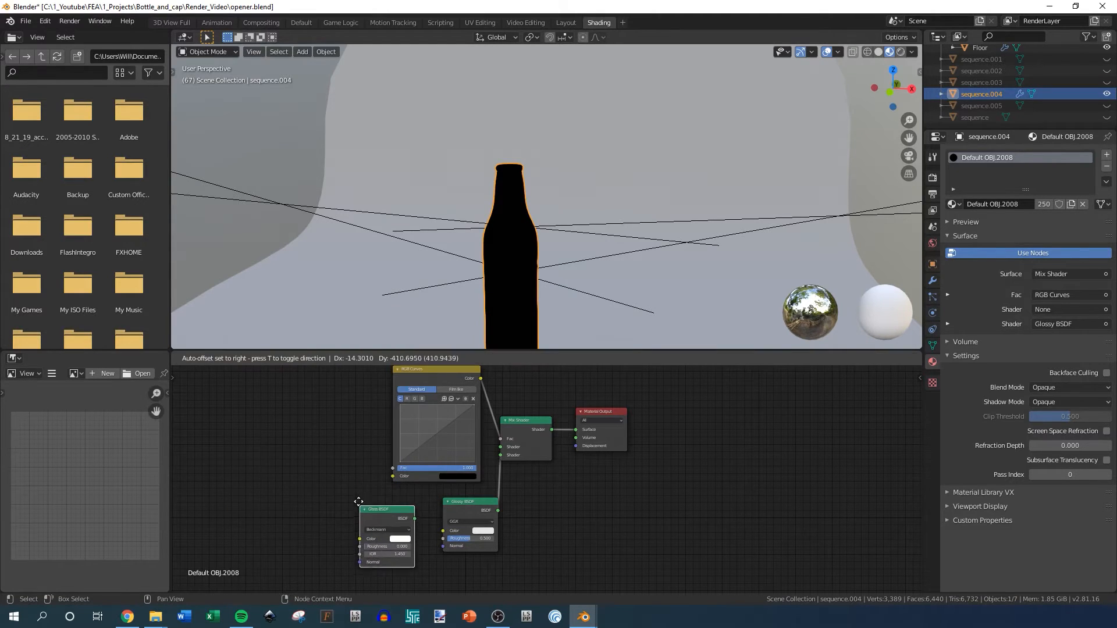
click(351, 497)
drag(500, 447, 406, 511)
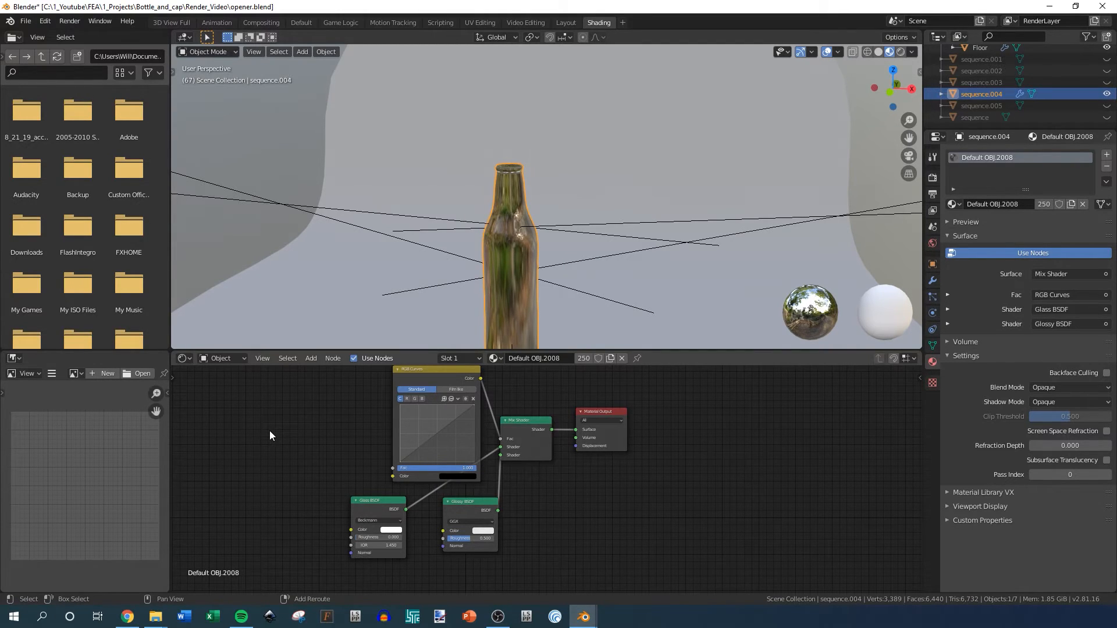
- Add a Fresnel node and connect its Fac output to the RGB Curves node's Color input
key(shift+a)
mouse_move(270, 440)
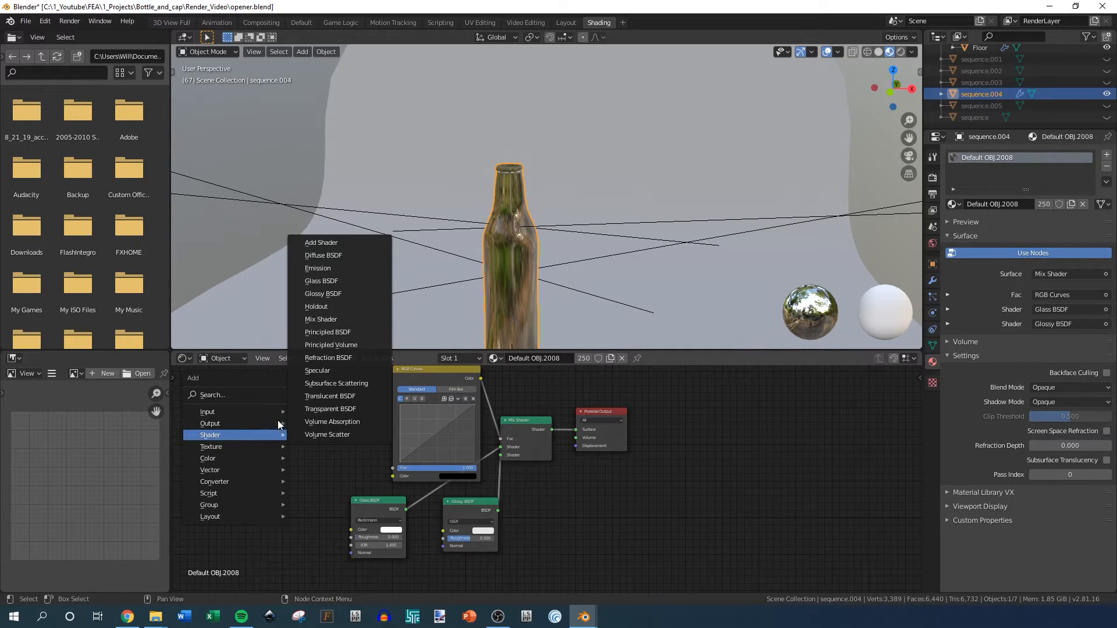
mouse_move(233, 413)
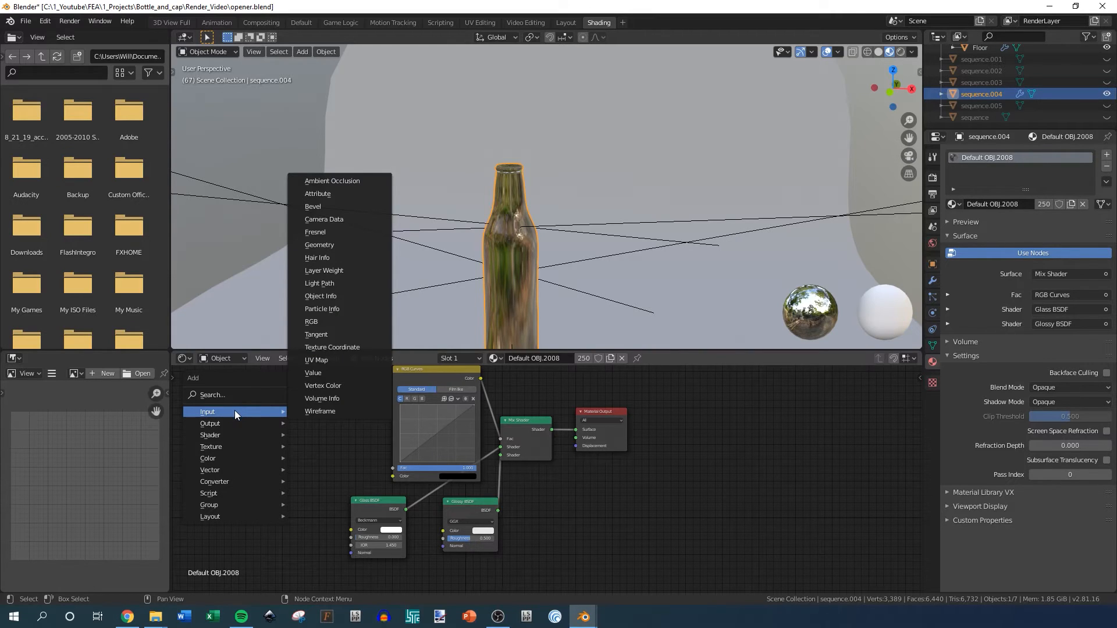
click(323, 236)
click(278, 440)
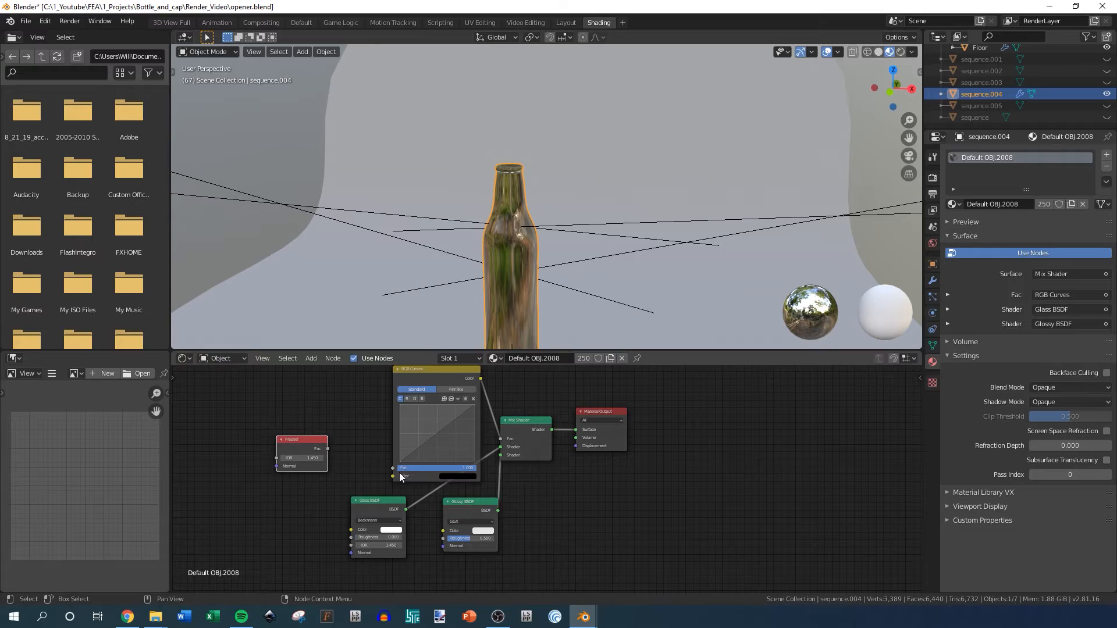
drag(391, 476, 327, 449)
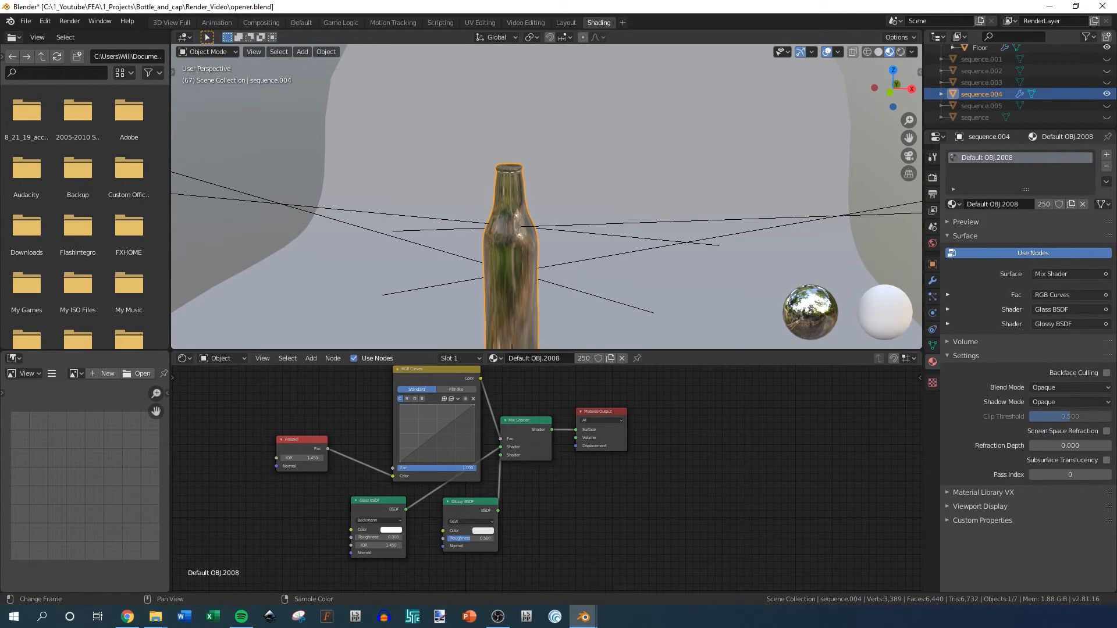
- Set the Glossy BSDF node's Roughness to 0
click(485, 538)
click(531, 544)
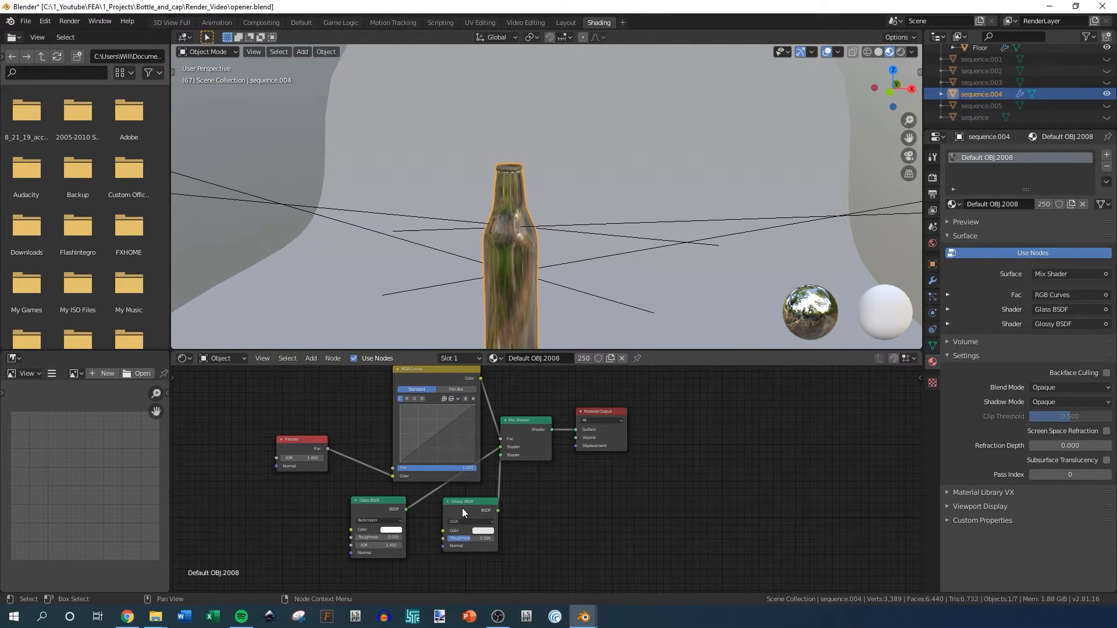
click(486, 540)
text(0)
key(Return)
- Change the IOR value of the Glass BSDF node in the bottle's material
click(396, 547)
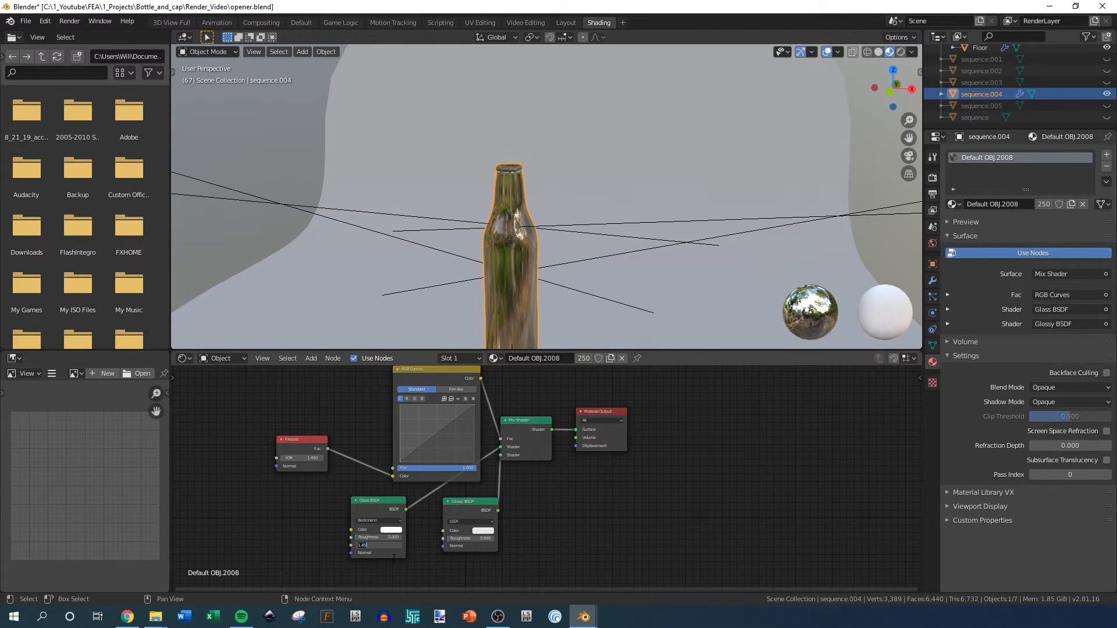
key(BackSpace)
key(Return)
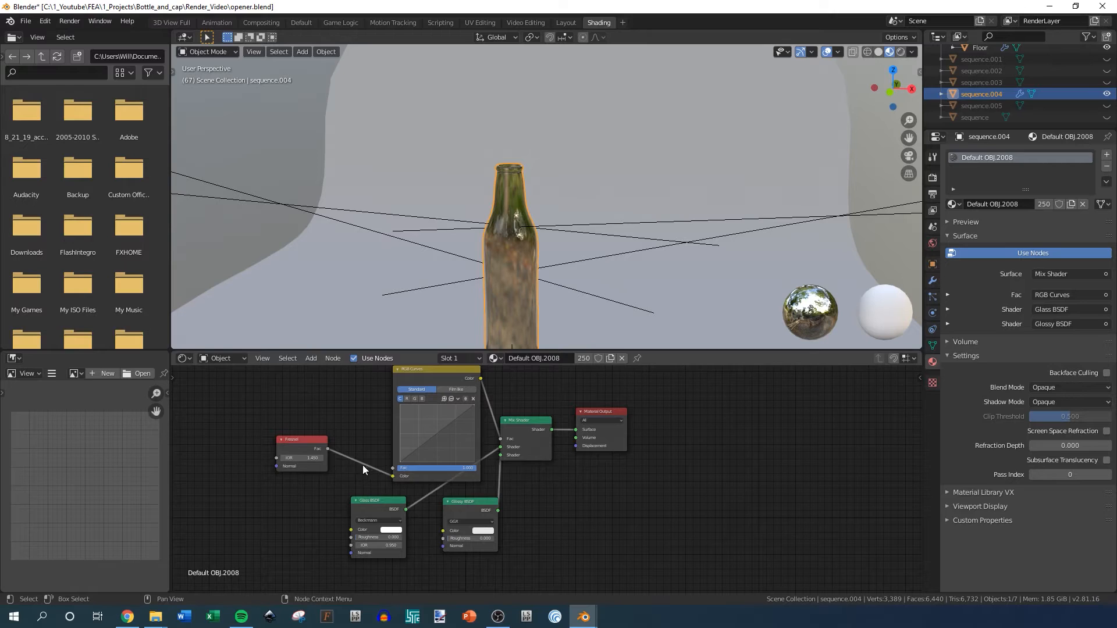
- Set the Fresnel node's IOR to 1.3 and select the RGB Curves node
click(303, 458)
text(1.3)
key(Return)
click(426, 370)
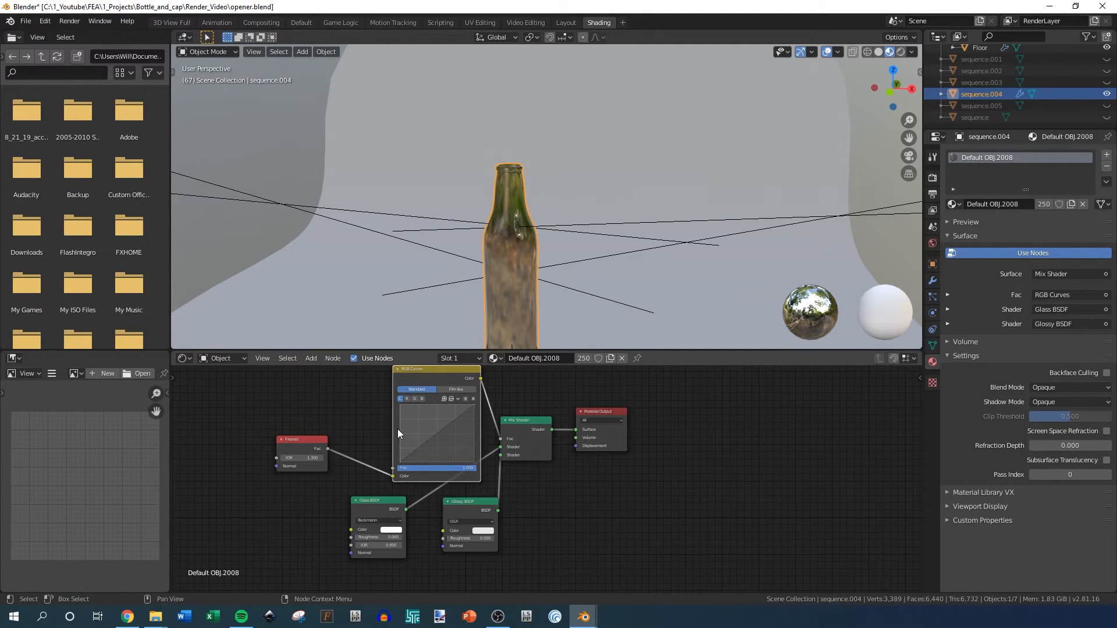
- Add a control point to the RGB Curves node's curve at about X 0.34, Y 0.675, bowing the curve upward
scroll(430, 424, up, 3)
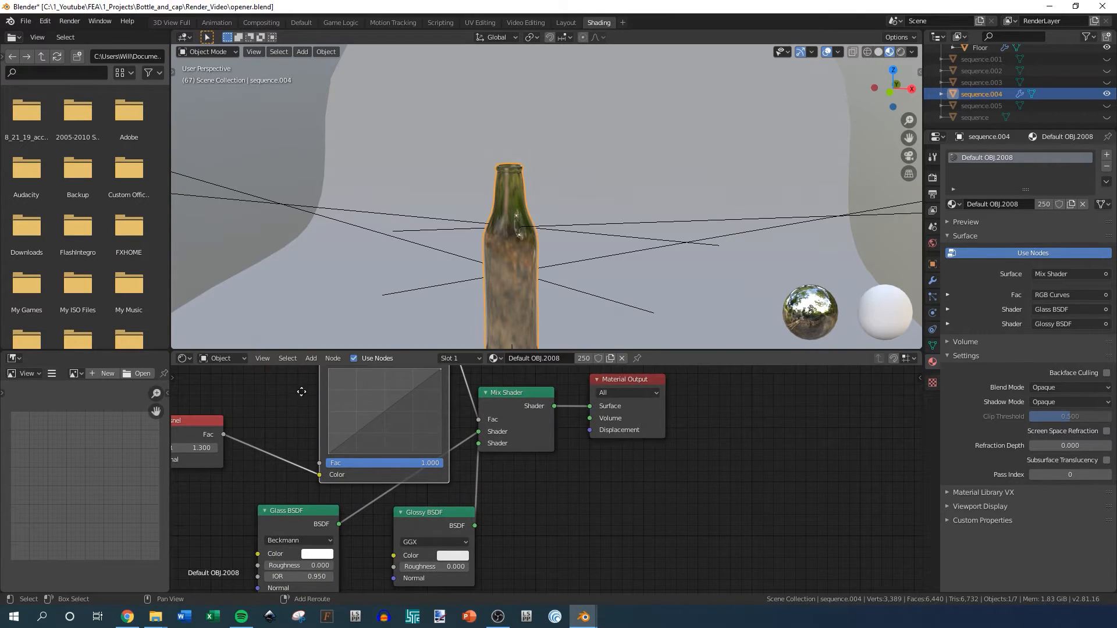
middle_drag(299, 387, 386, 444)
drag(472, 468, 452, 454)
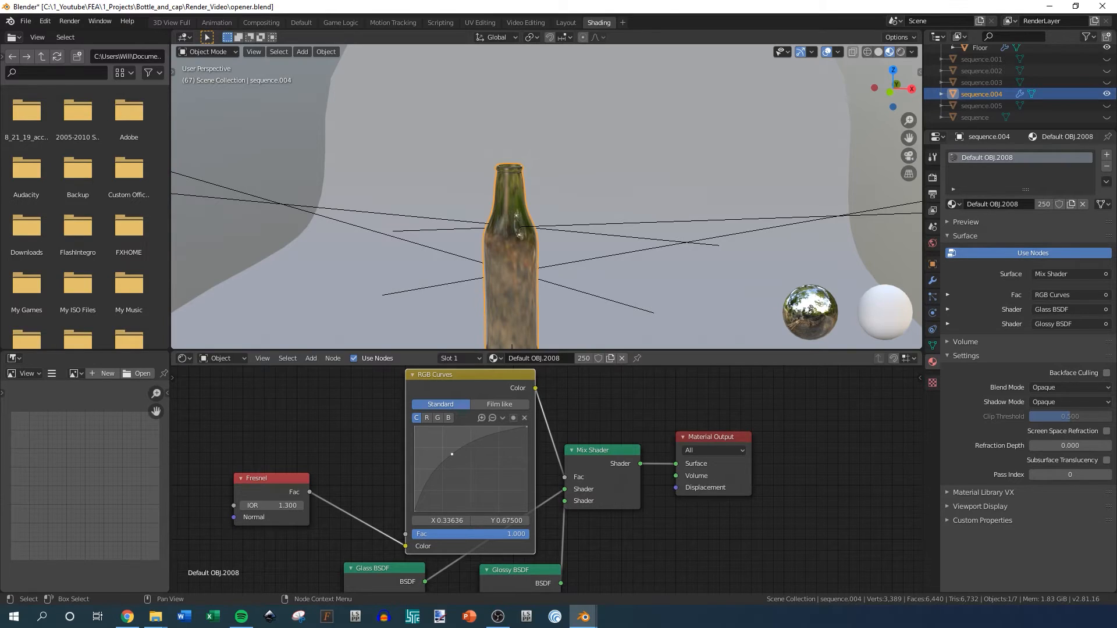
drag(452, 453, 453, 453)
- Set the curve point's position in the RGB Curves node to X 0.33 and Y 0.67
click(457, 520)
key(BackSpace)
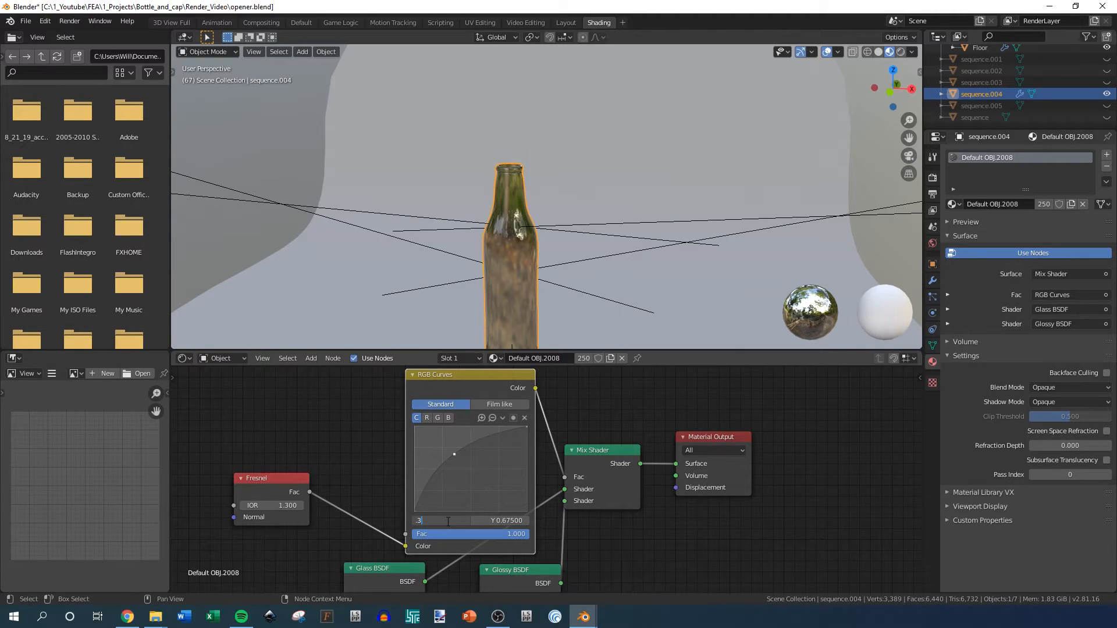
text(.33)
key(Return)
click(515, 520)
text(.67)
key(Return)
scroll(552, 436, down, 2)
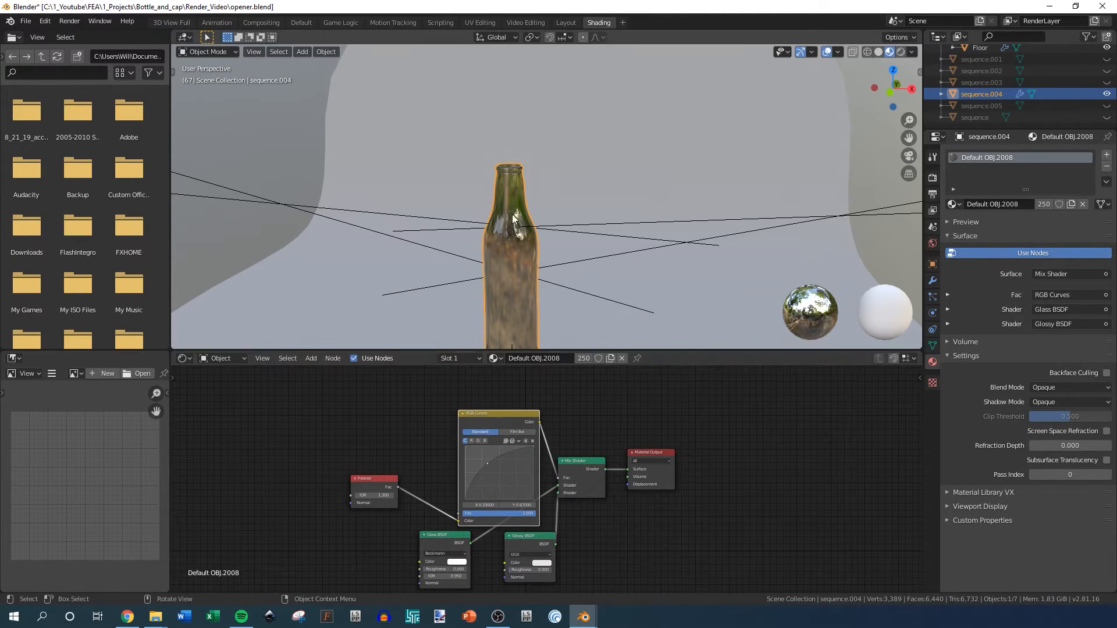
- Switch the 3D viewport to rendered shading to preview the bottle's material
middle_drag(564, 235, 519, 231)
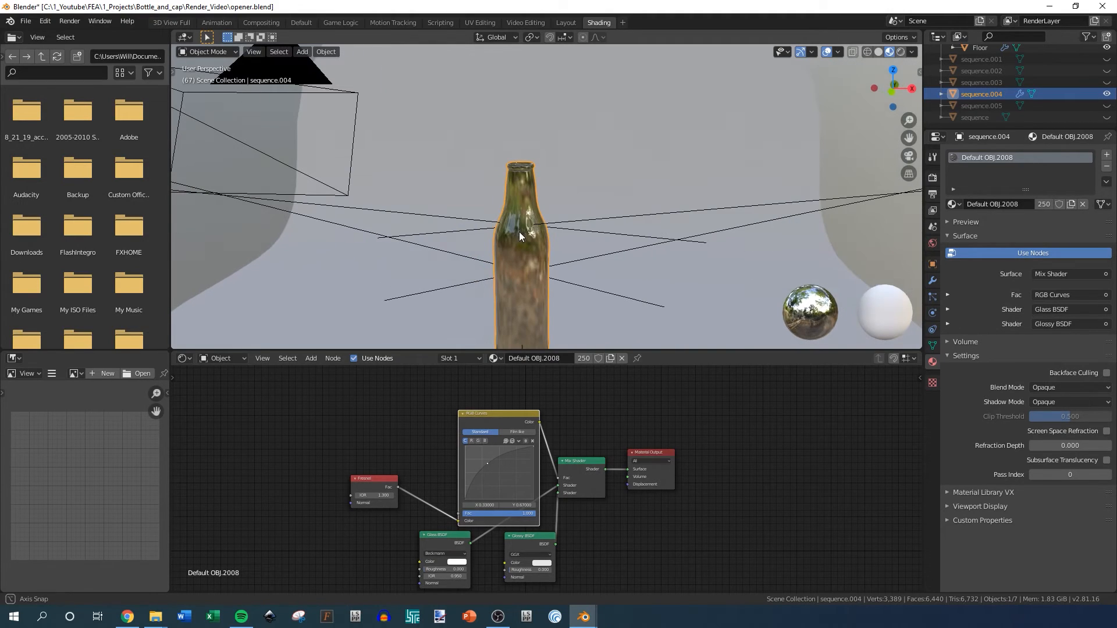
click(901, 51)
middle_drag(584, 228, 568, 227)
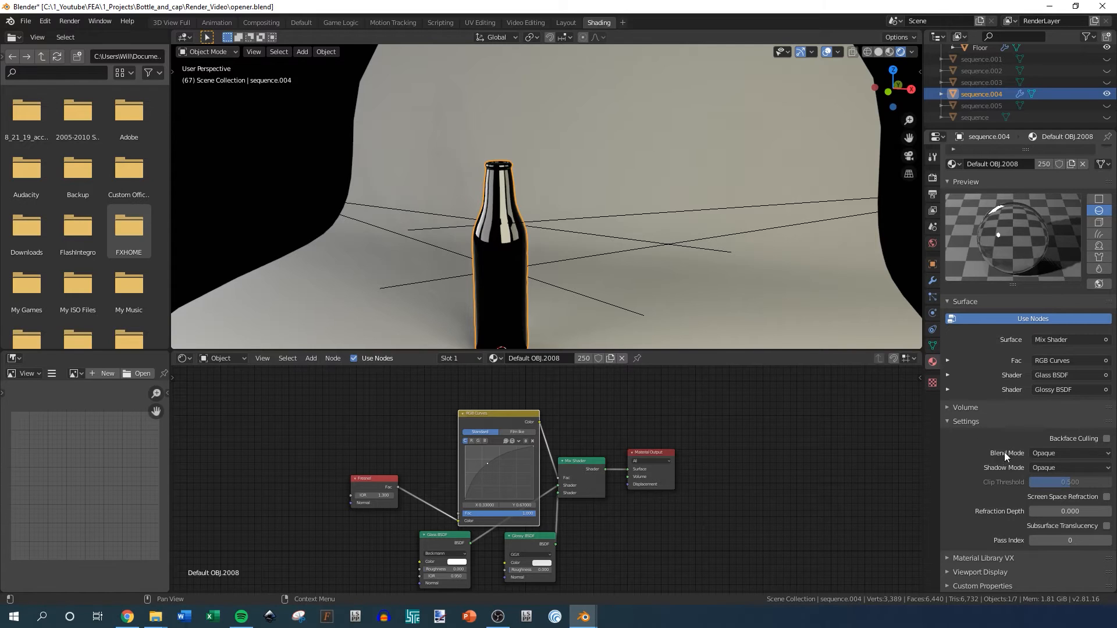
- Set the bottle material's Blend Mode to Alpha Hashed and enable Screen Space Refraction
click(1049, 453)
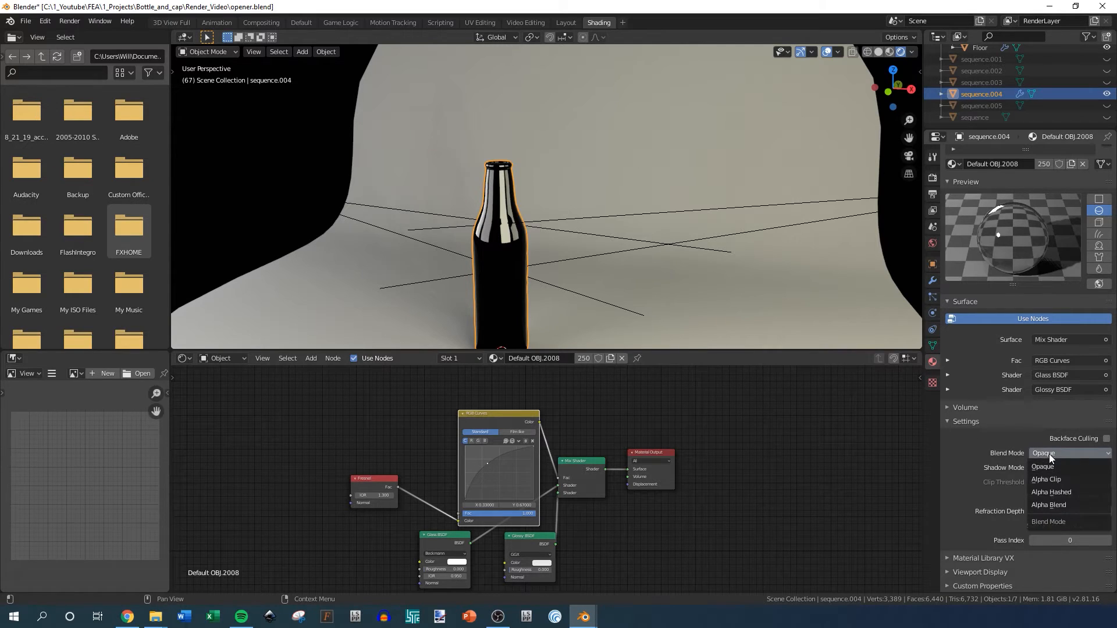
click(1054, 492)
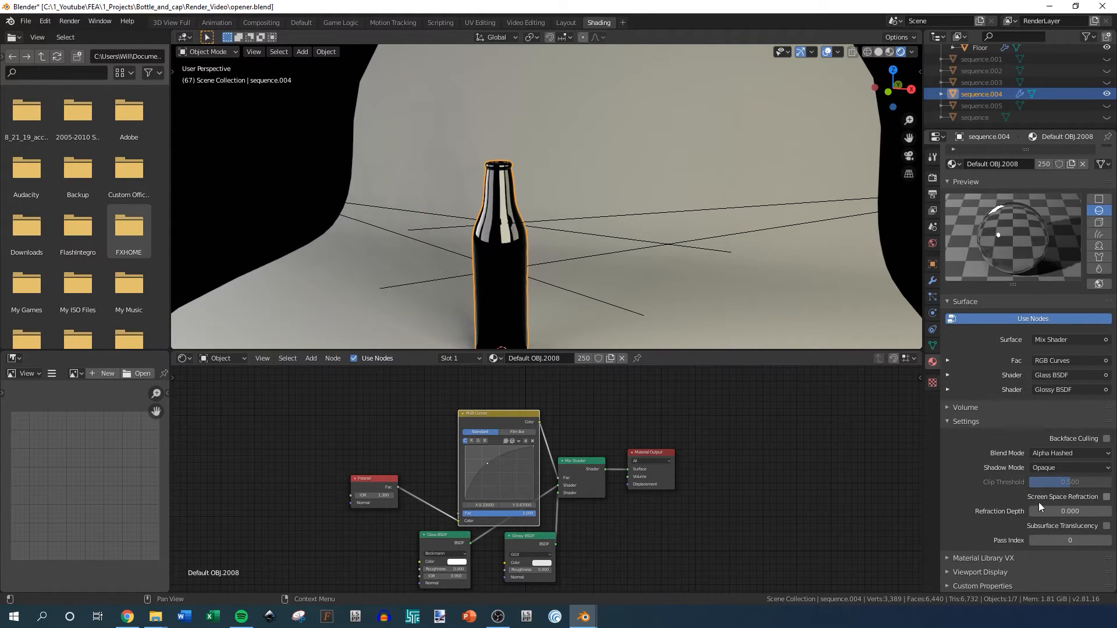
click(1106, 498)
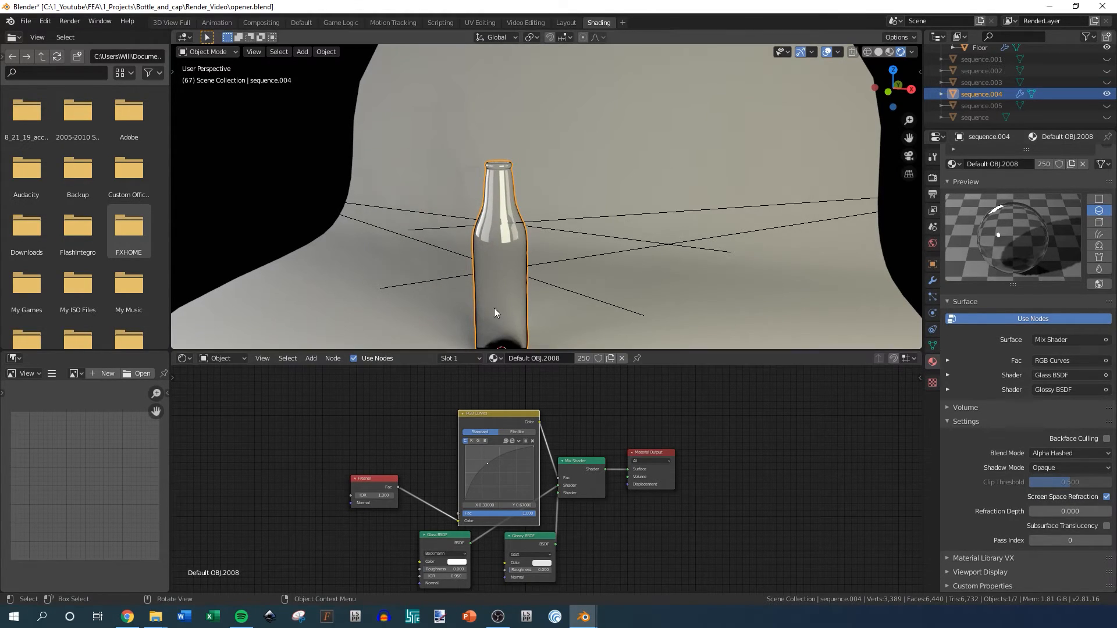
- Examine the glass bottle's transparency and reflections in the rendered viewport from several angles and distances
middle_drag(563, 239, 508, 180)
scroll(513, 221, up, 4)
scroll(529, 201, up, 4)
scroll(544, 198, down, 8)
scroll(495, 166, down, 5)
scroll(553, 268, up, 5)
scroll(523, 227, down, 4)
middle_drag(545, 310, 512, 208)
scroll(545, 216, up, 3)
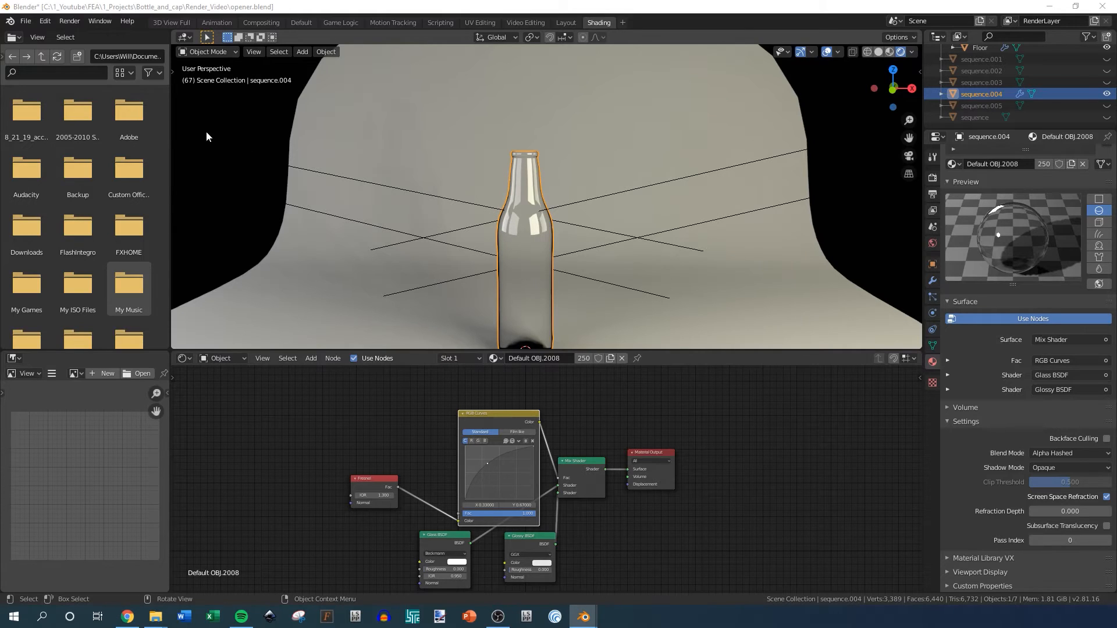
scroll(948, 272, up, 1)
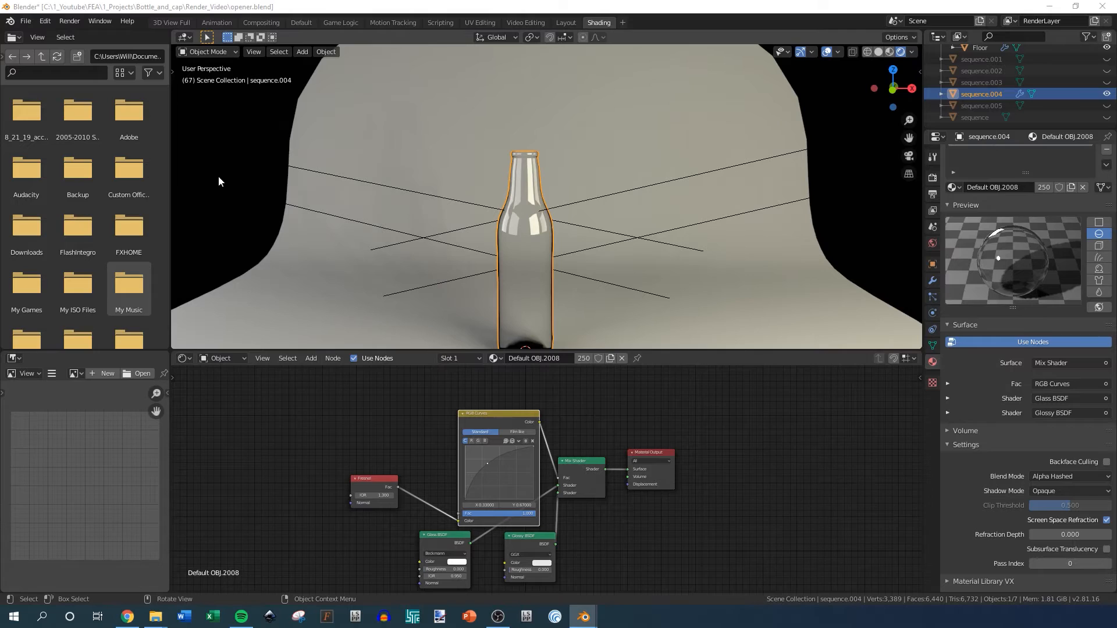
- Enable nodes for the world's background surface
click(932, 244)
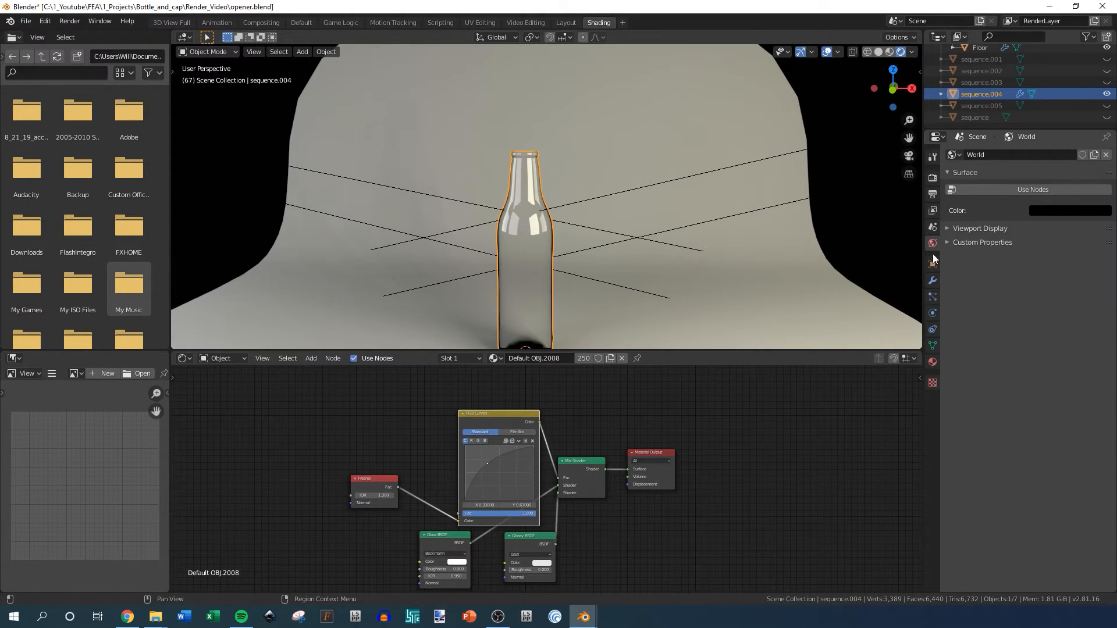
click(932, 362)
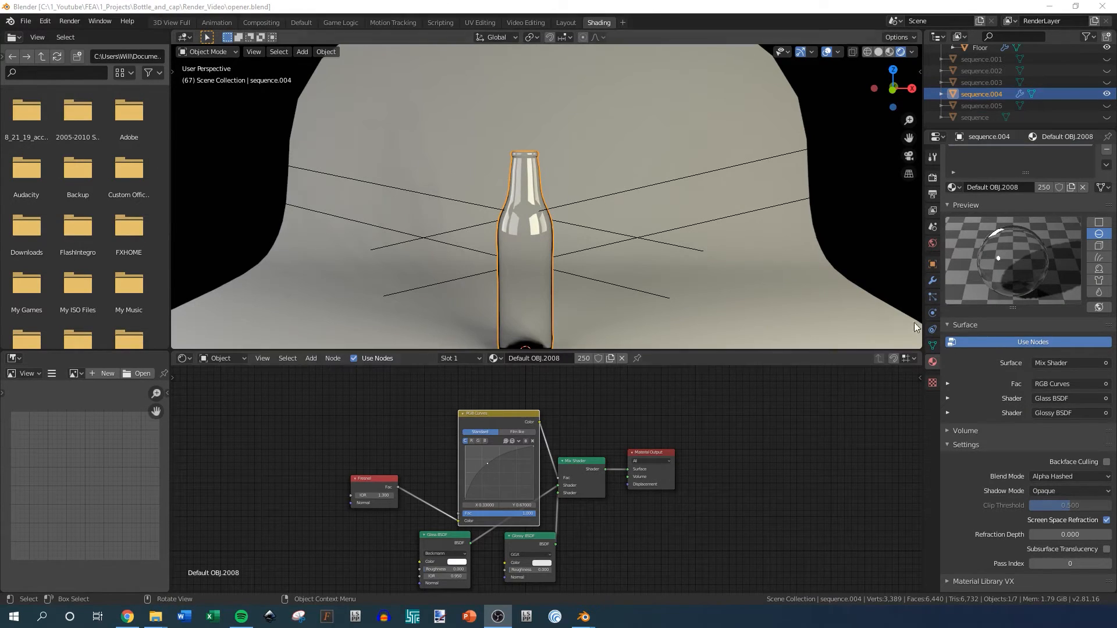
click(933, 245)
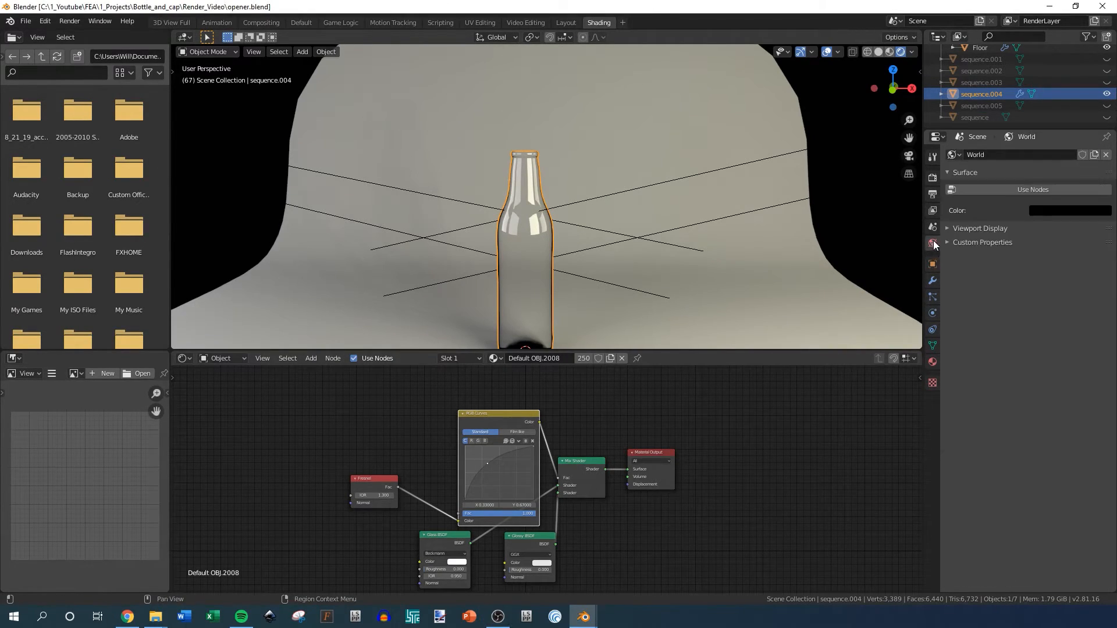
click(1028, 189)
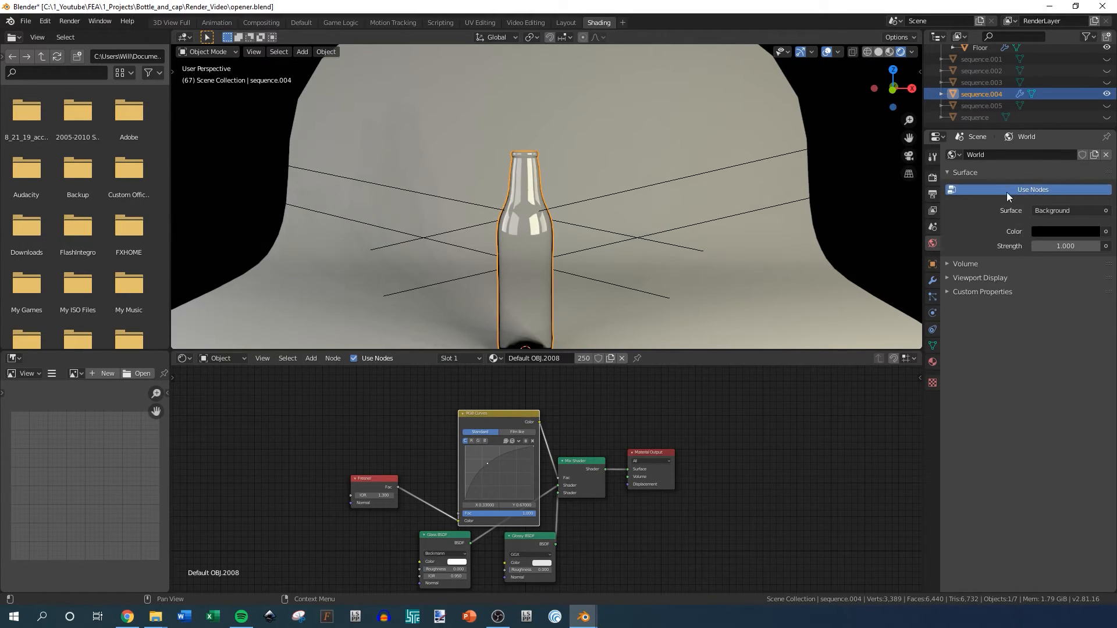
click(1070, 213)
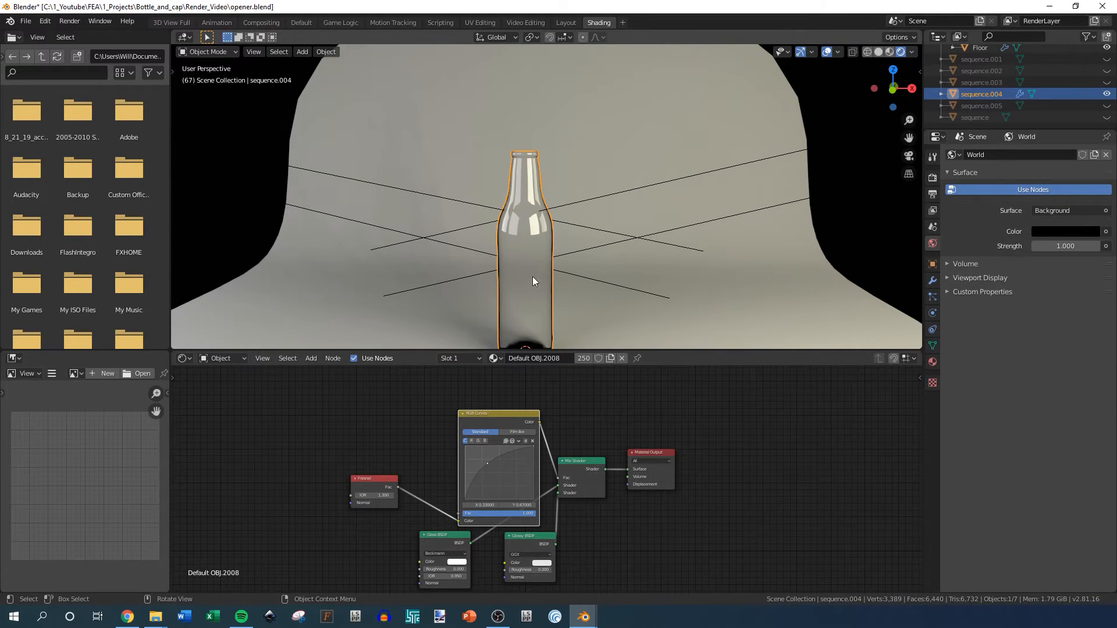
- Switch to Chrome and look over the YouTube tutorial on HDRI background images in Blender, including its HDRI source link
click(127, 617)
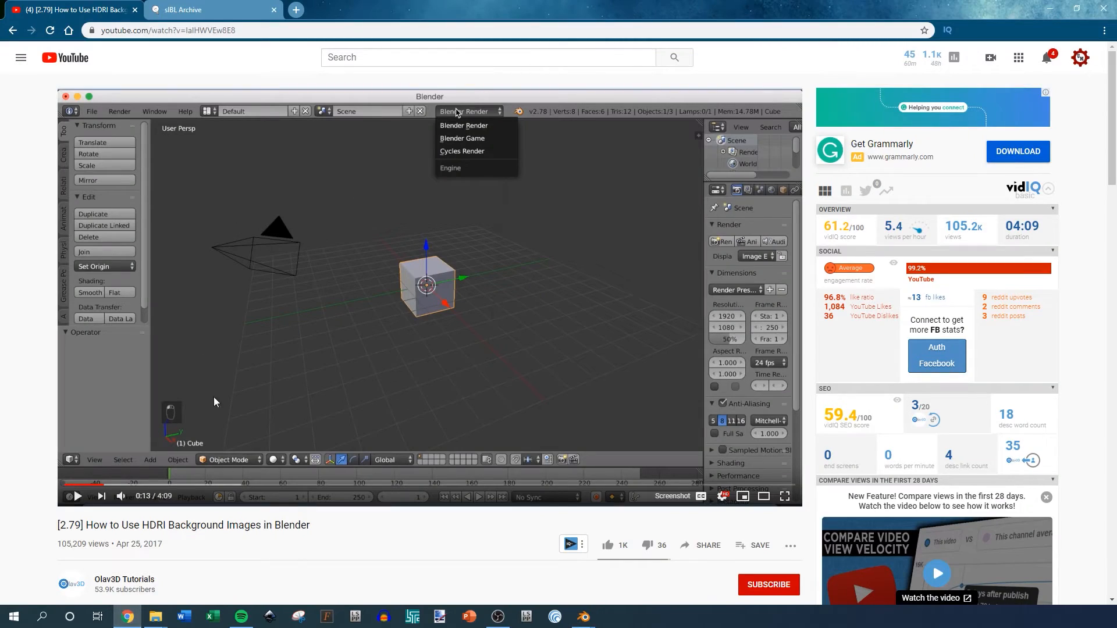
scroll(239, 348, down, 3)
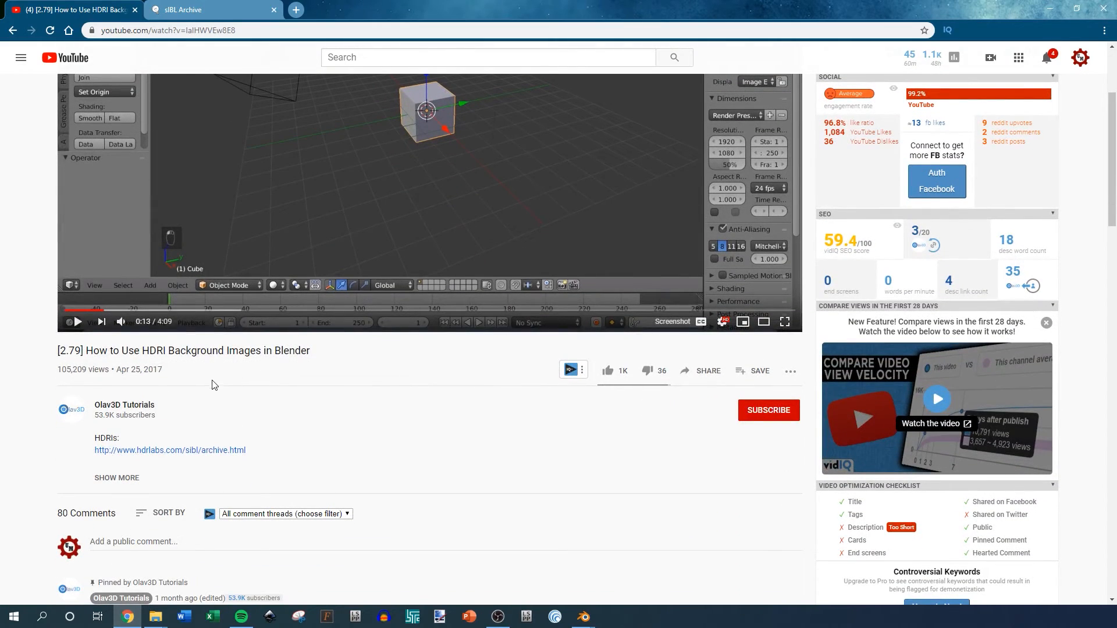
scroll(286, 419, down, 2)
scroll(302, 427, up, 3)
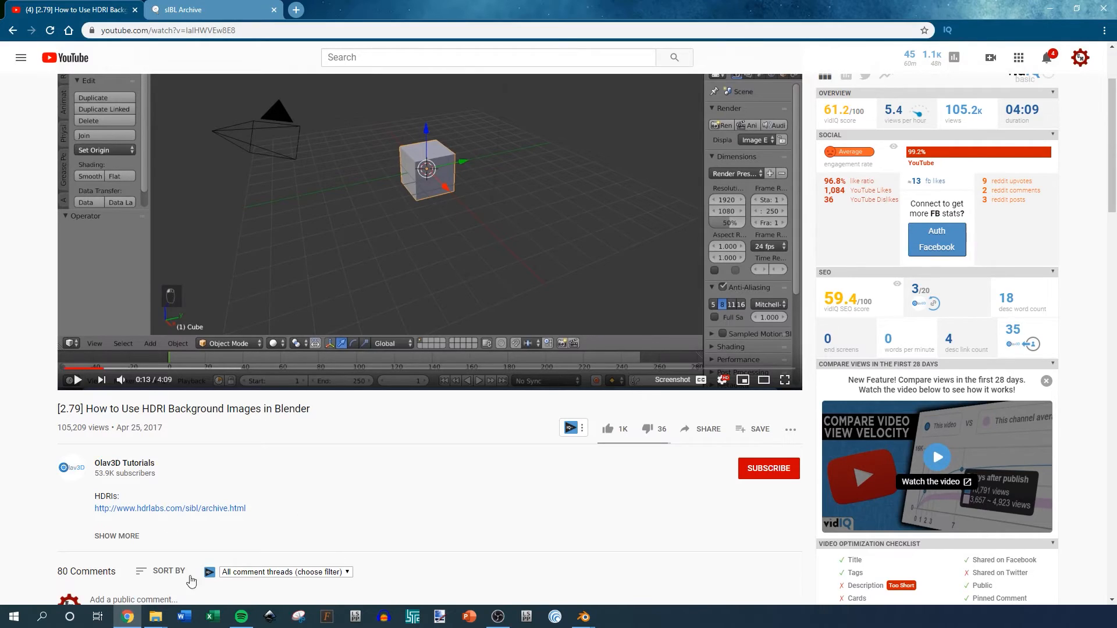
- Browse the sIBL Archive to the Helipad Afternoon set and check the files in the local Helipad_Afternoon folder
click(210, 9)
scroll(275, 329, down, 6)
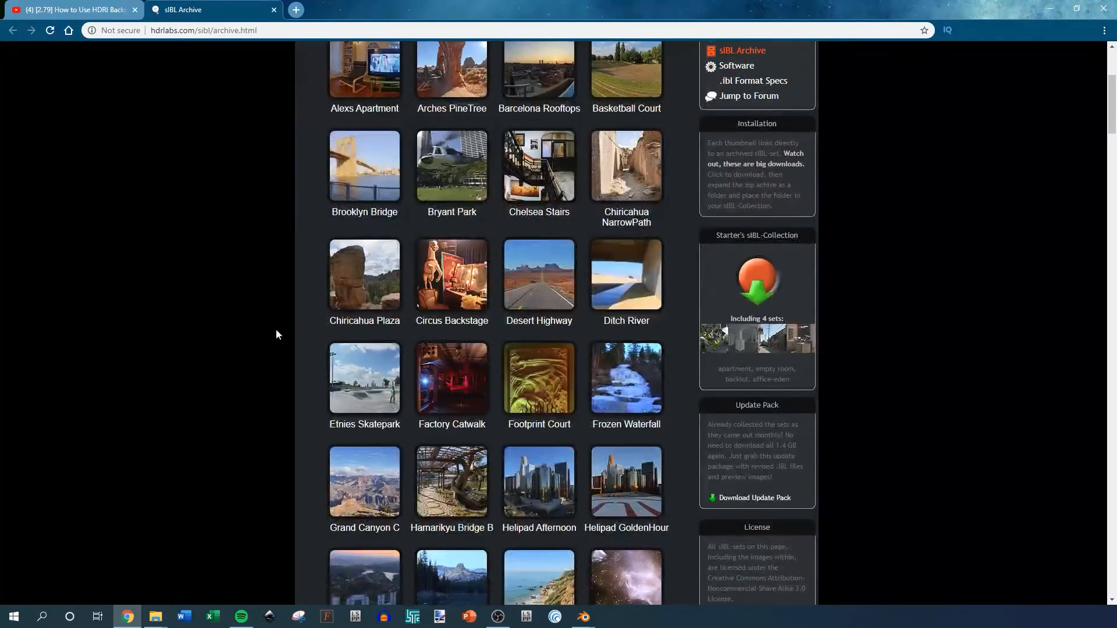
scroll(419, 337, down, 1)
mouse_move(543, 320)
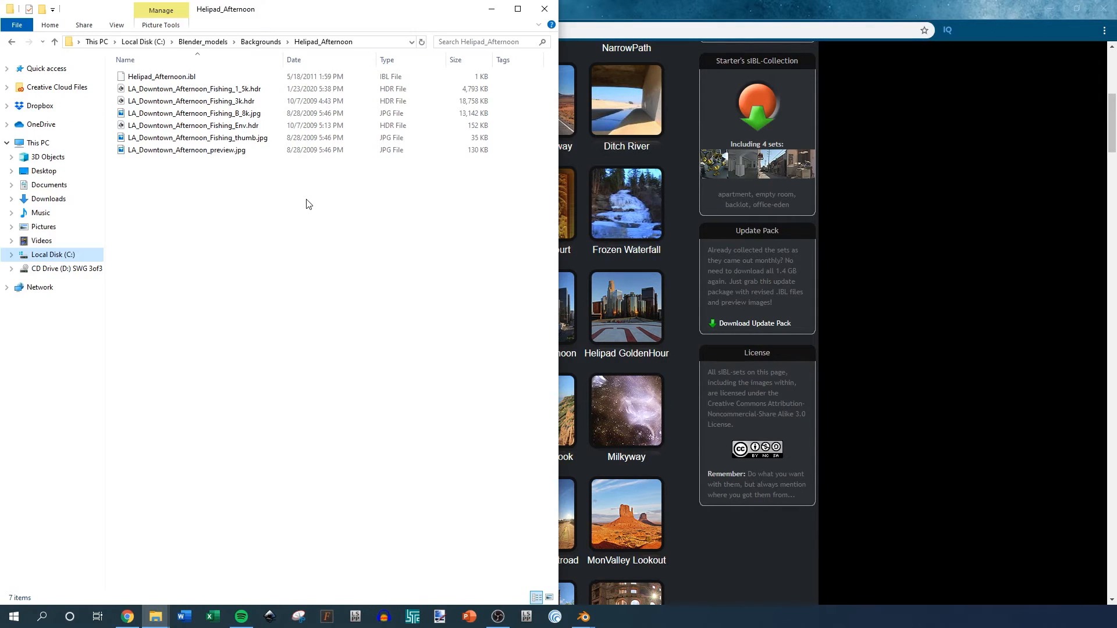
drag(298, 203, 139, 77)
click(178, 177)
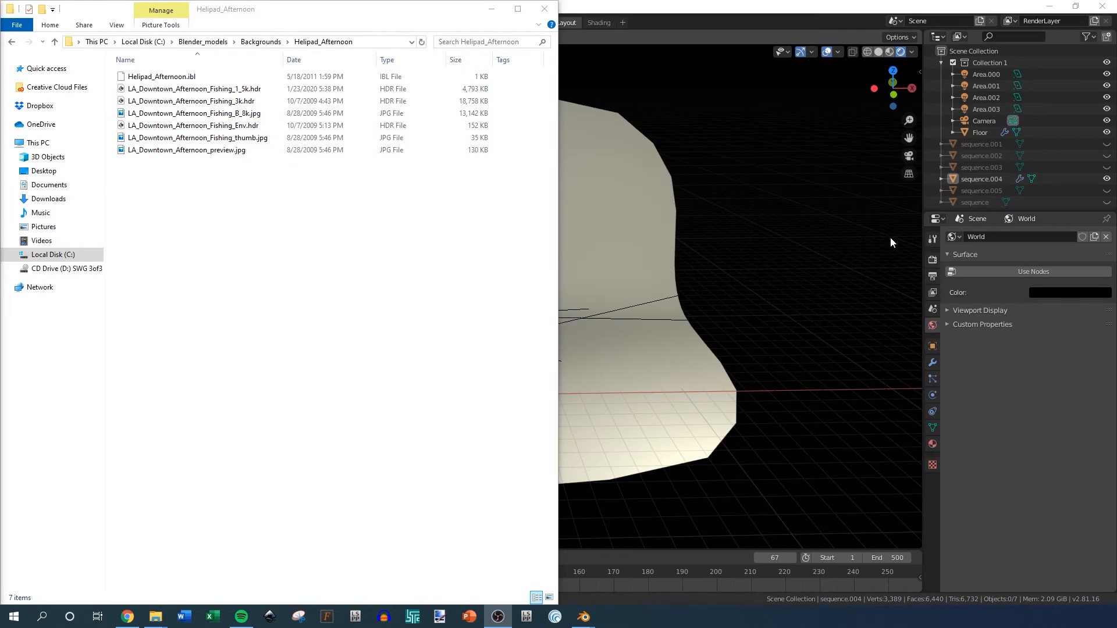
- Return to Blender, enable nodes for the world, and assign an Environment Texture to the background Color
click(995, 289)
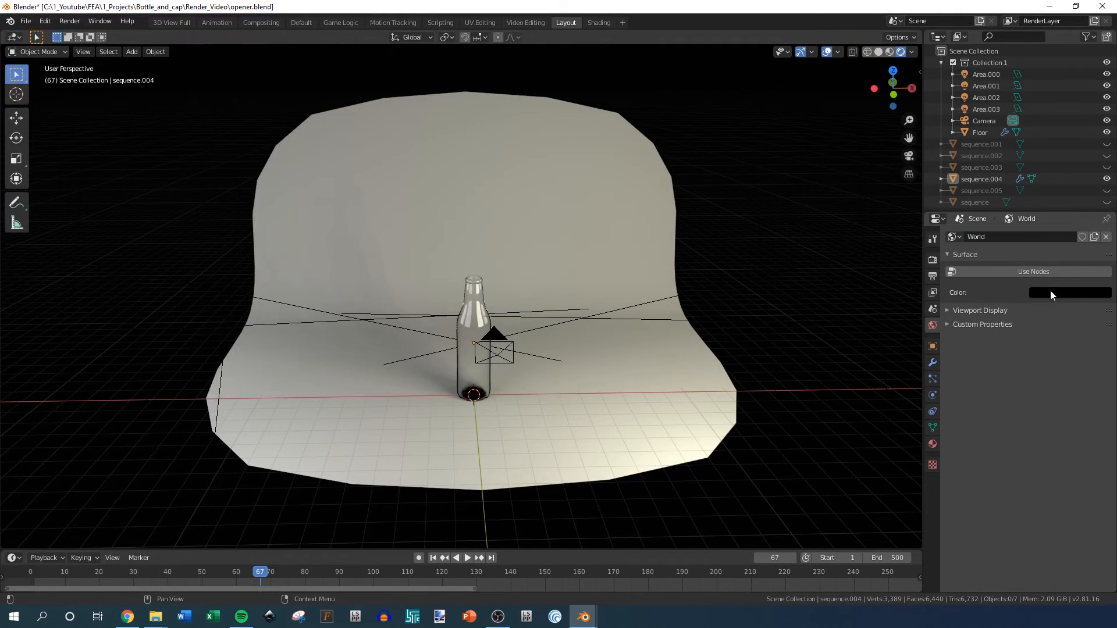
click(1032, 271)
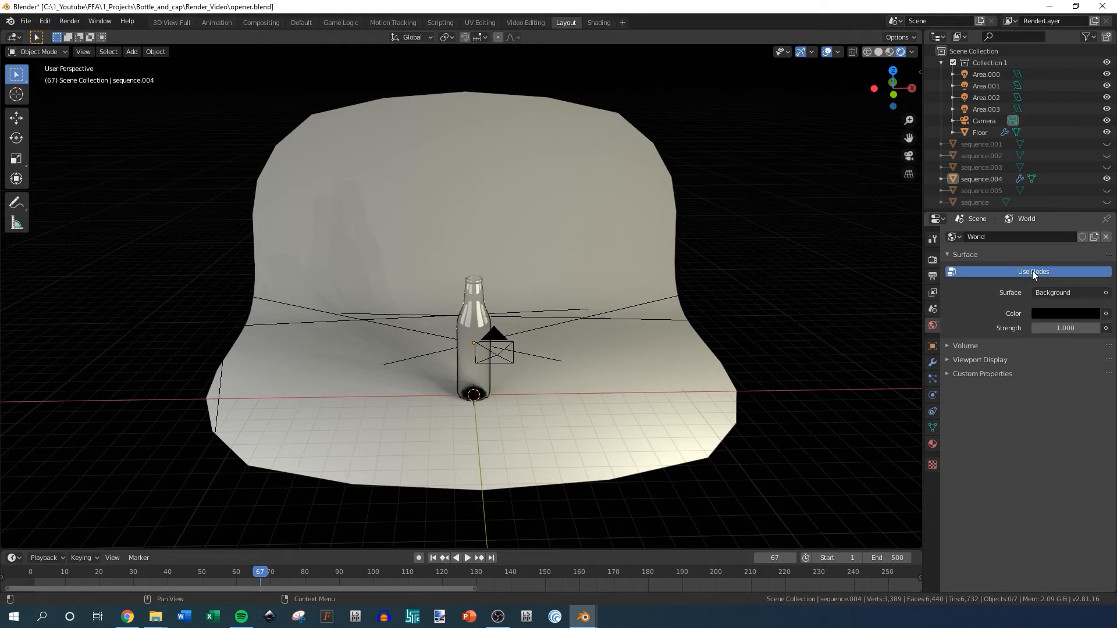
click(1105, 314)
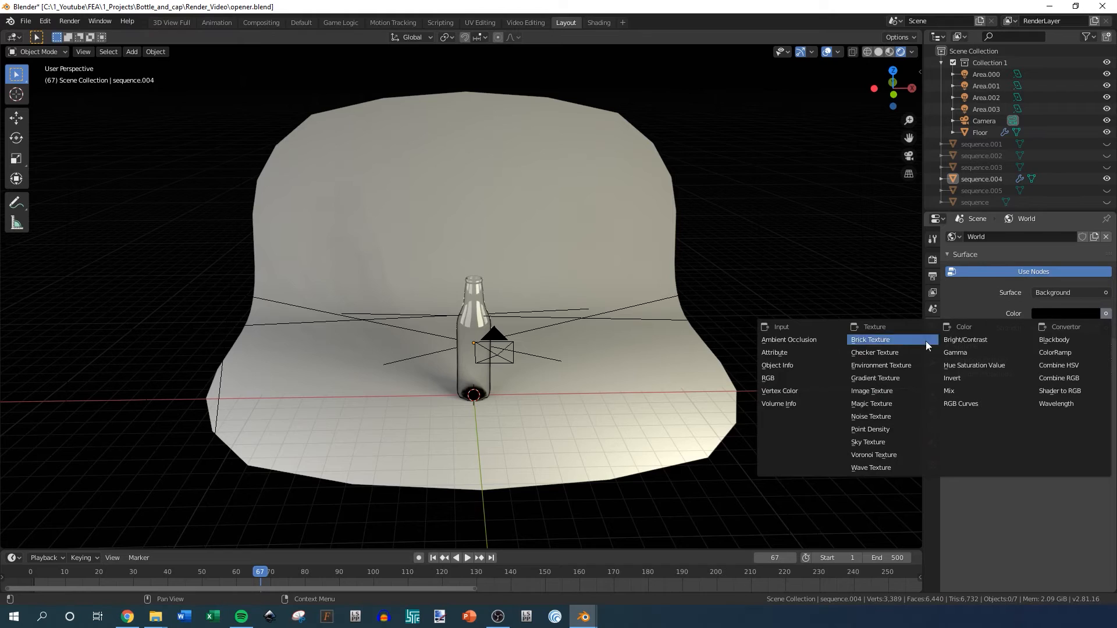
click(874, 365)
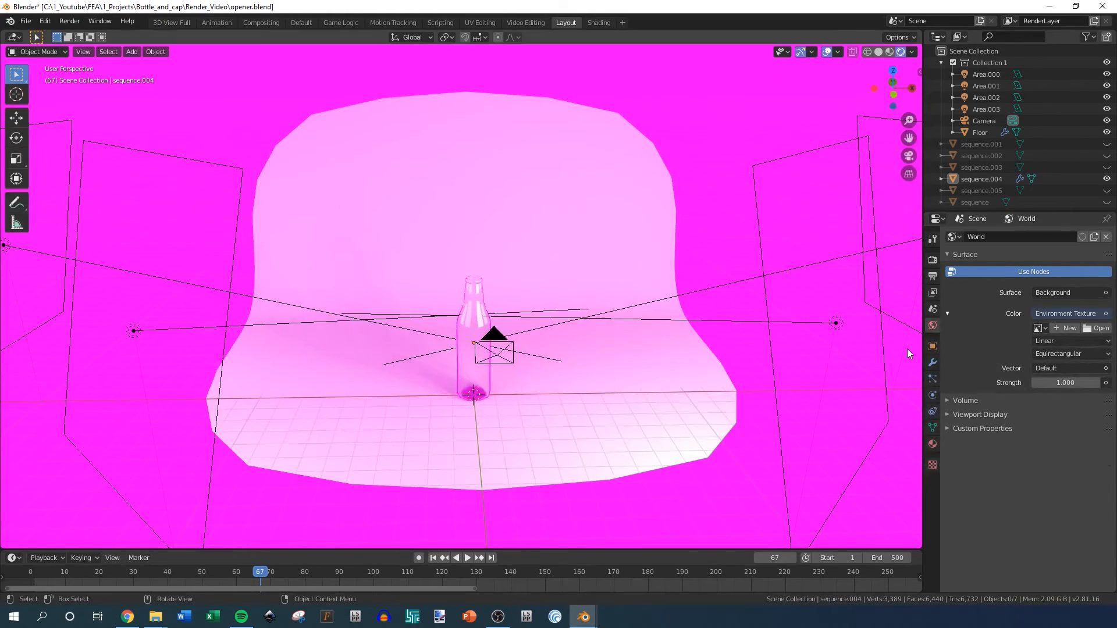
- Load LA_Downtown_Afternoon_Fishing_3k.hdr from C:\Blender_models\Backgrounds\Helipad_Afternoon as the world's environment image
click(1100, 328)
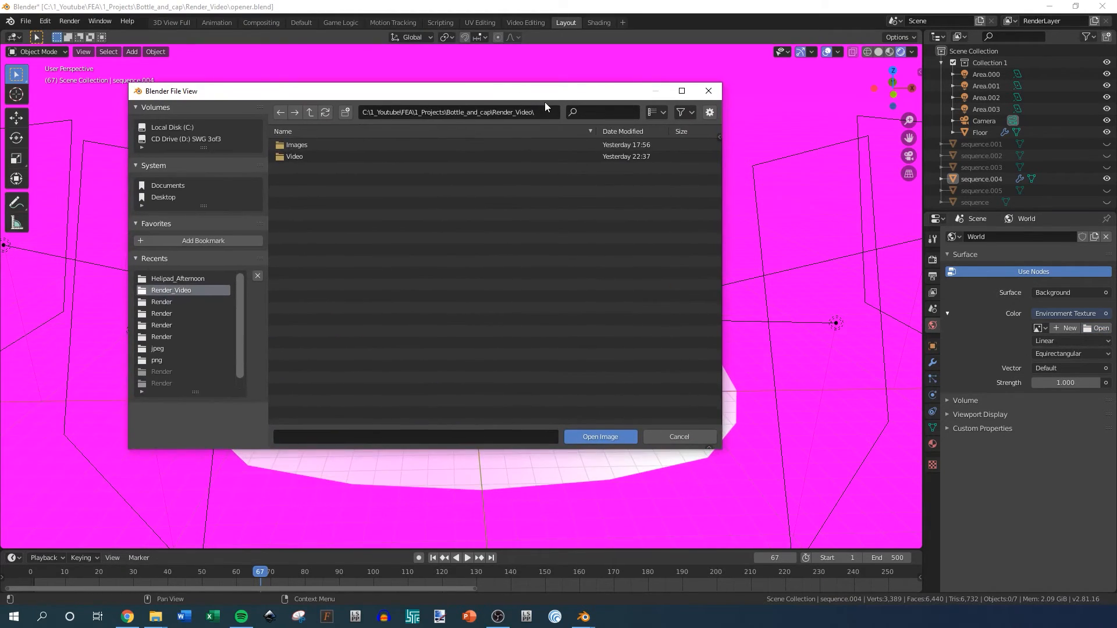
click(544, 113)
text(C:\Blender_models\Backgrounds\Helipad_Afternoon)
key(Return)
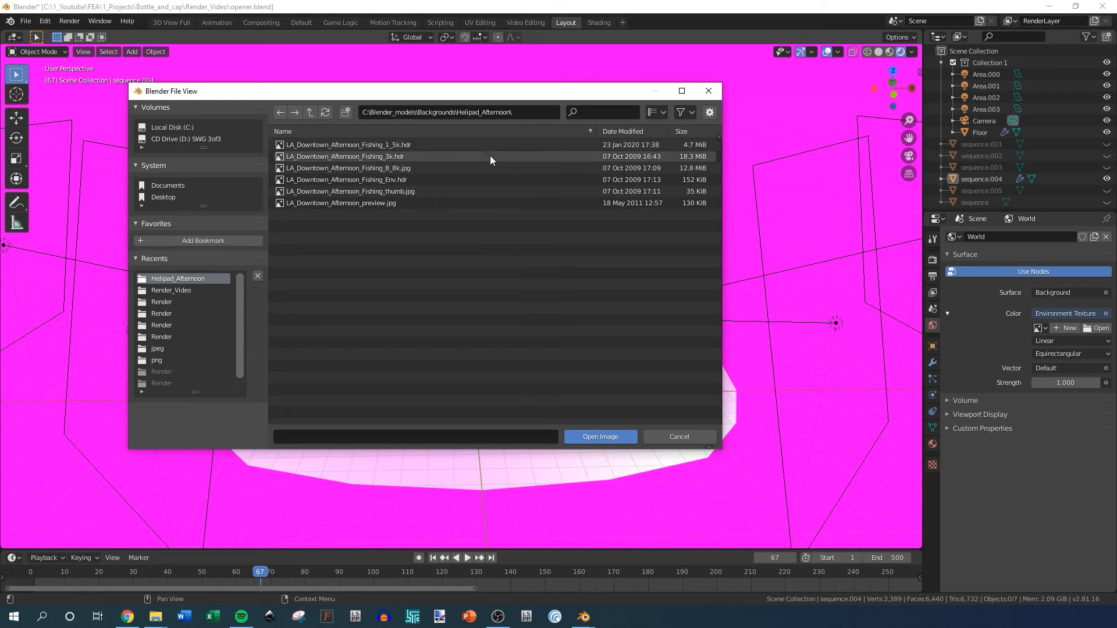
double_click(379, 157)
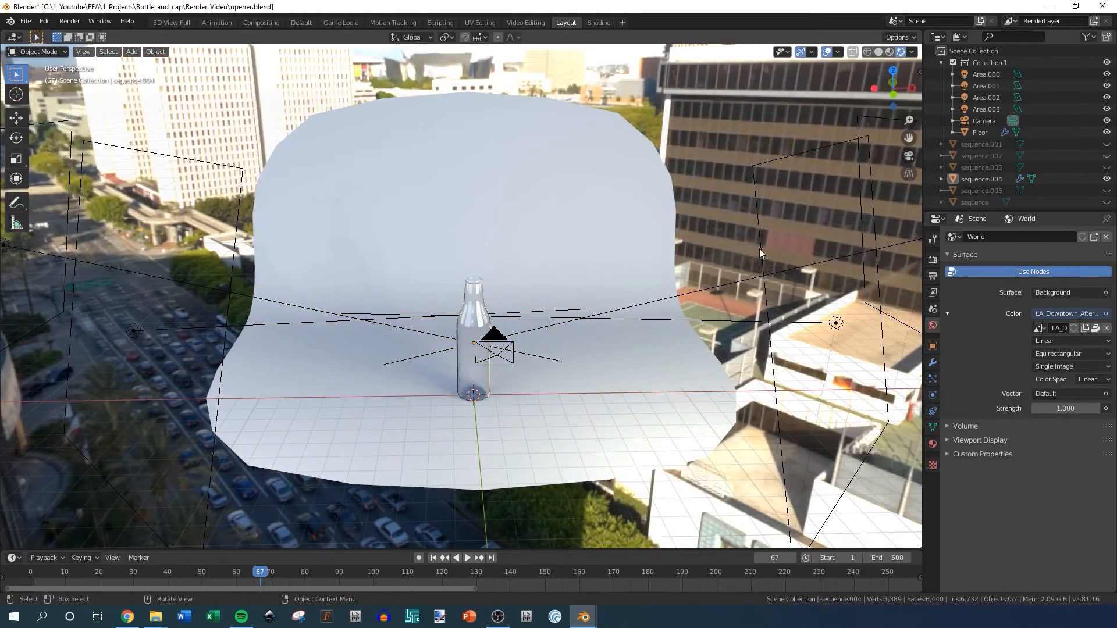
- Examine the glass bottle under the HDRI lighting, up close and through the scene camera
middle_drag(626, 225, 435, 223)
scroll(471, 326, up, 4)
scroll(471, 326, up, 2)
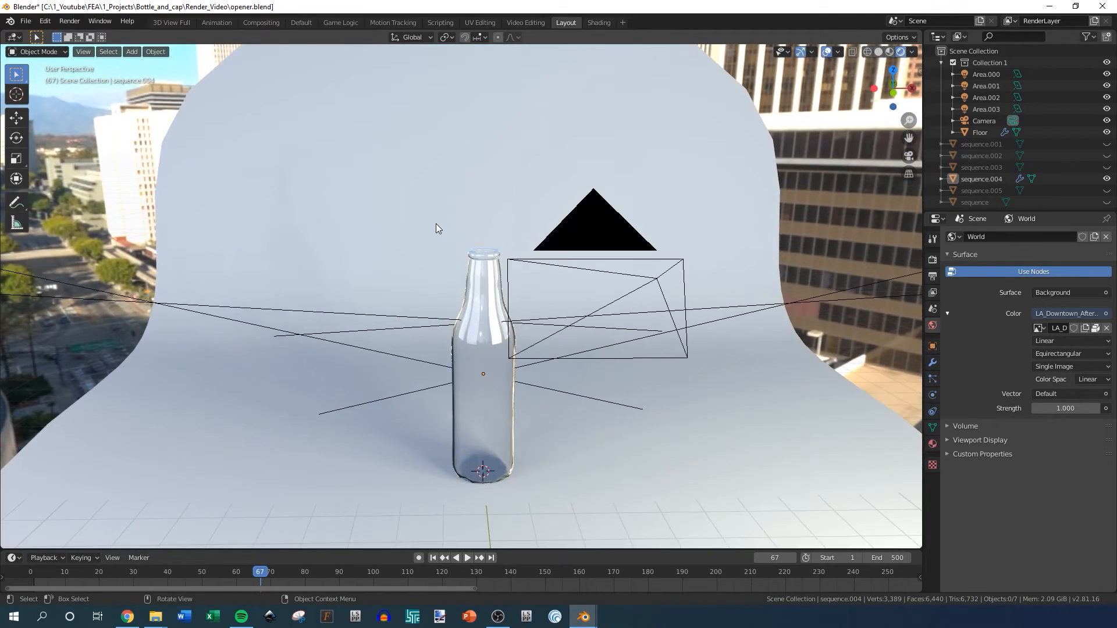
scroll(440, 232, up, 4)
key(KP_0)
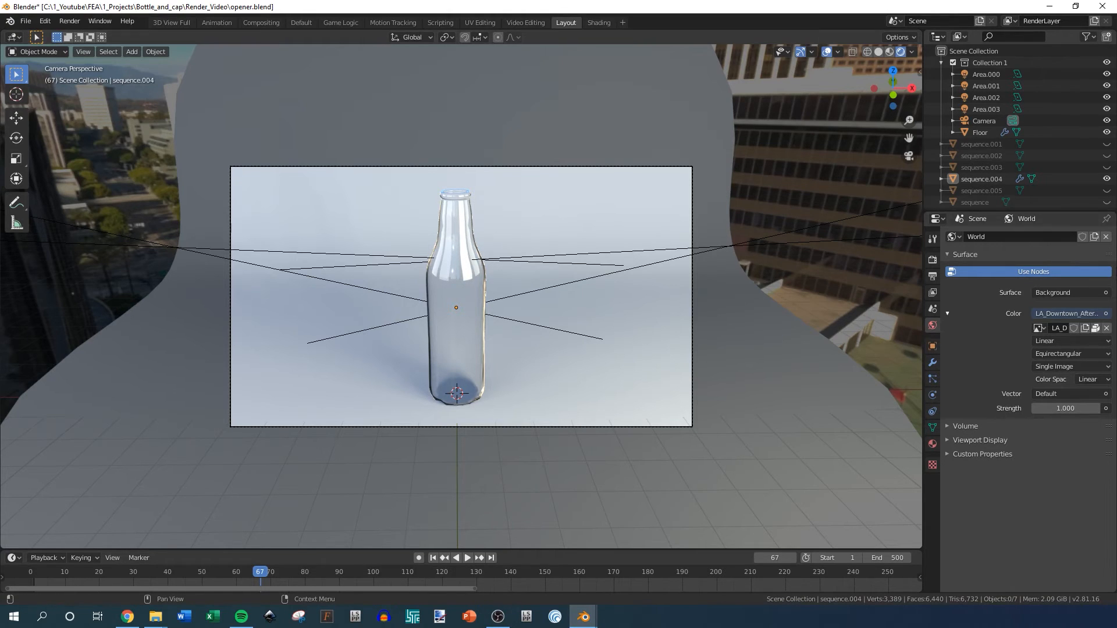
- Unlink the HDRI image and remove the Environment Texture from the world's background Color
click(1107, 328)
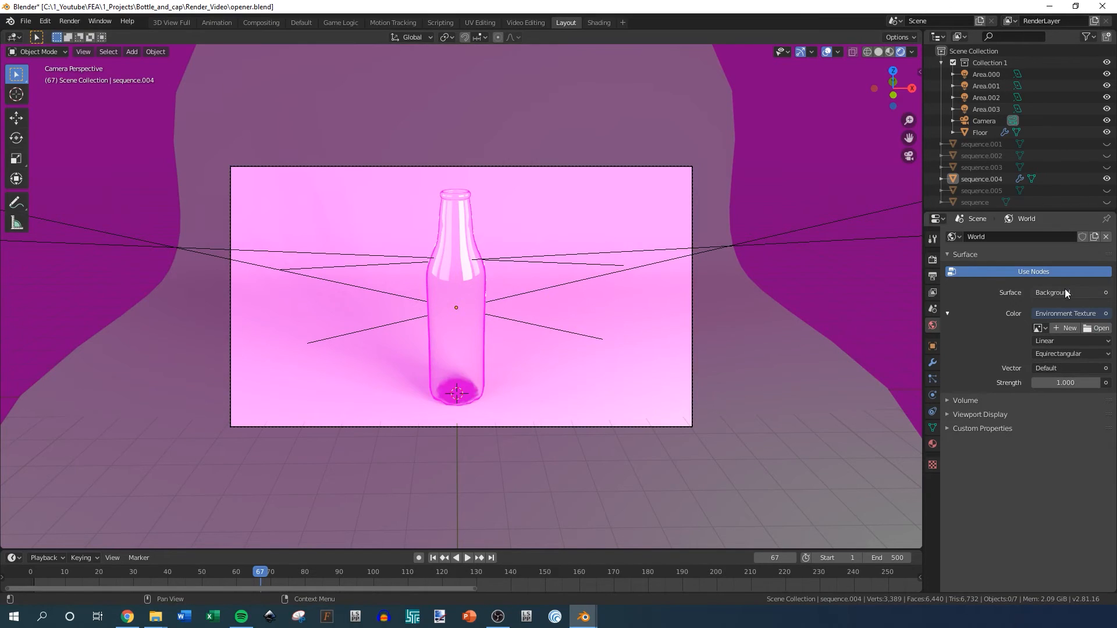
click(1106, 313)
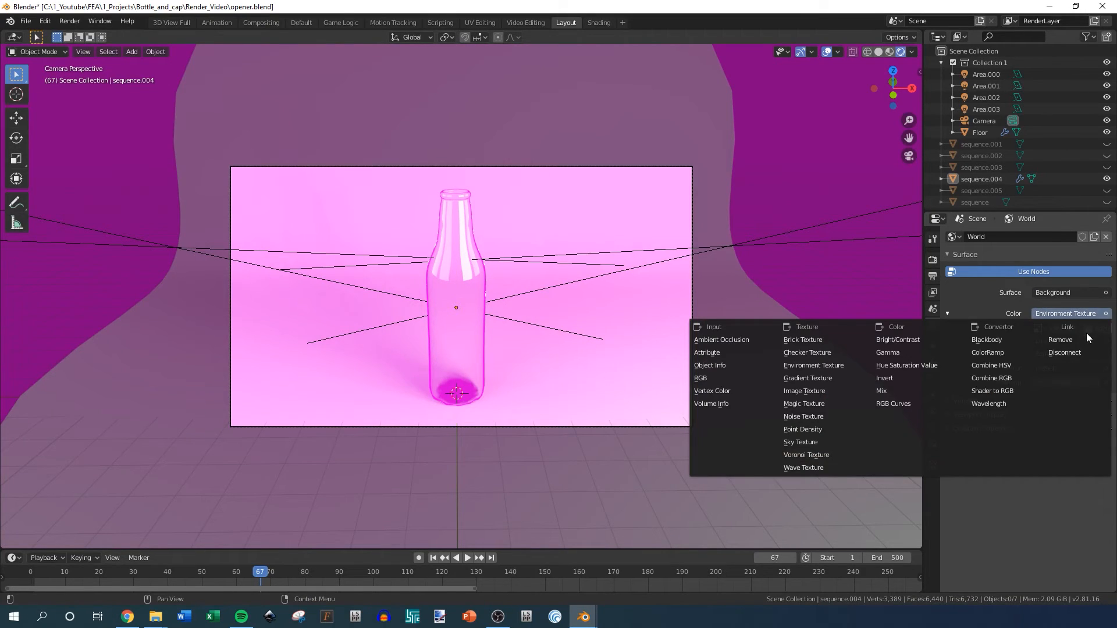
click(1060, 341)
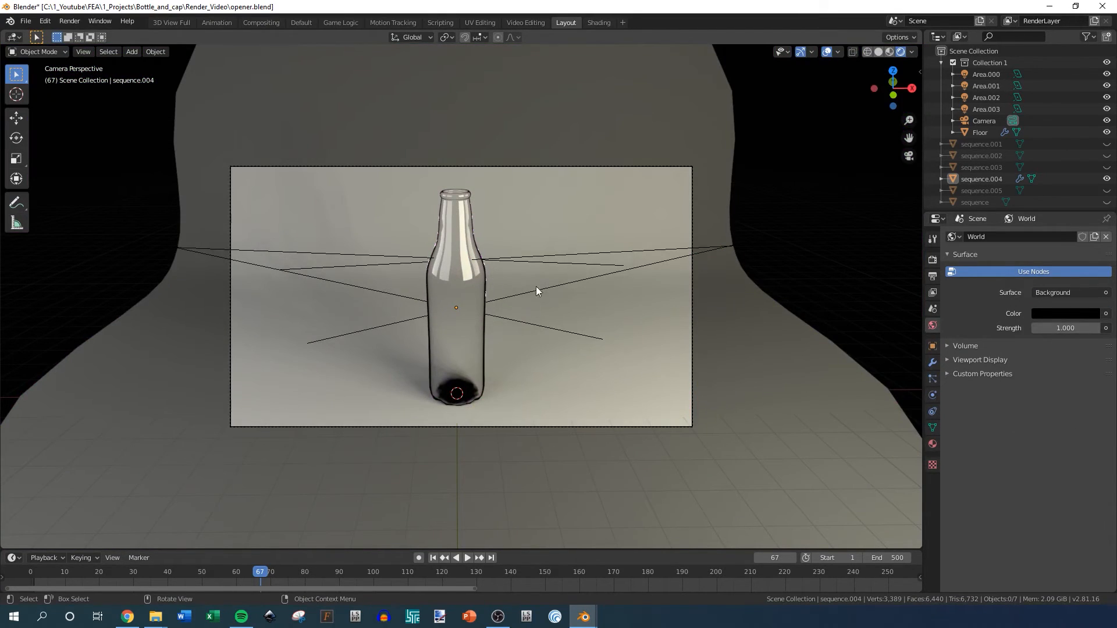
- Assign an Environment Texture to the world's background Color and choose the already loaded LA_Downtown_Afternoon_Fishing_3k.hdr as its image
click(1107, 295)
click(1106, 295)
click(1106, 314)
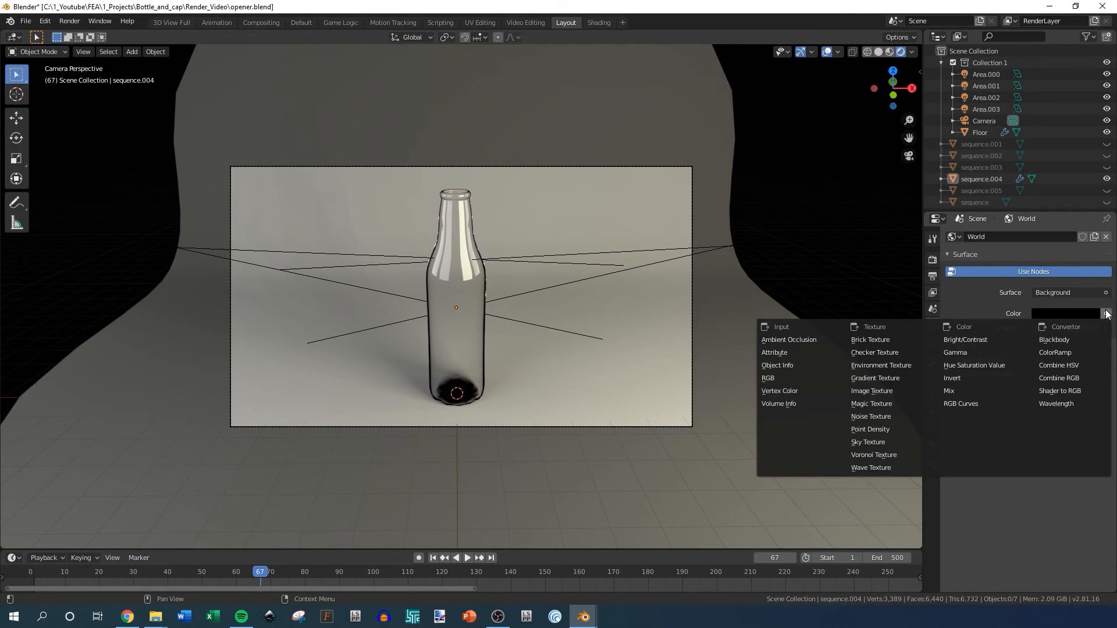
click(895, 368)
click(1037, 329)
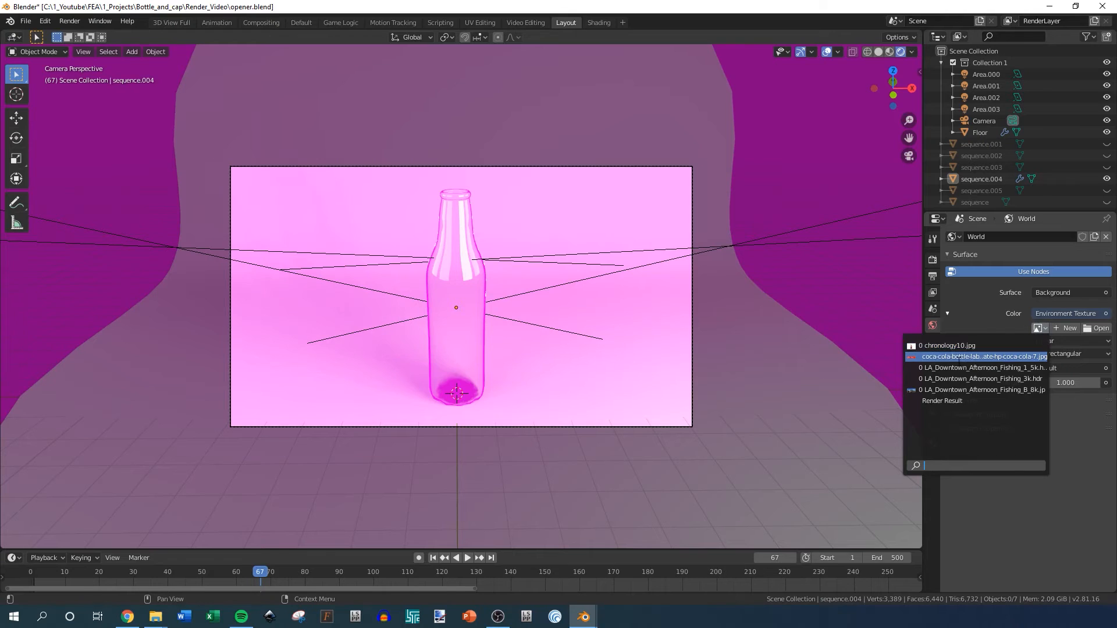
click(954, 378)
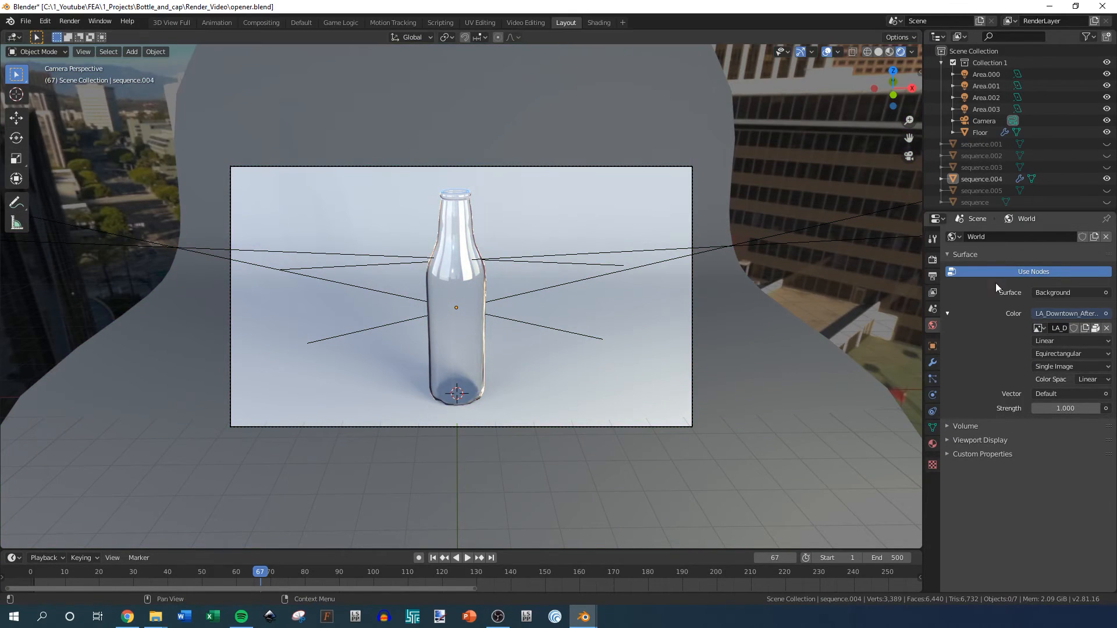
- Show the hidden parts sequence, sequence.001, sequence.002, sequence.003 and sequence.005 again in the scene
click(1108, 156)
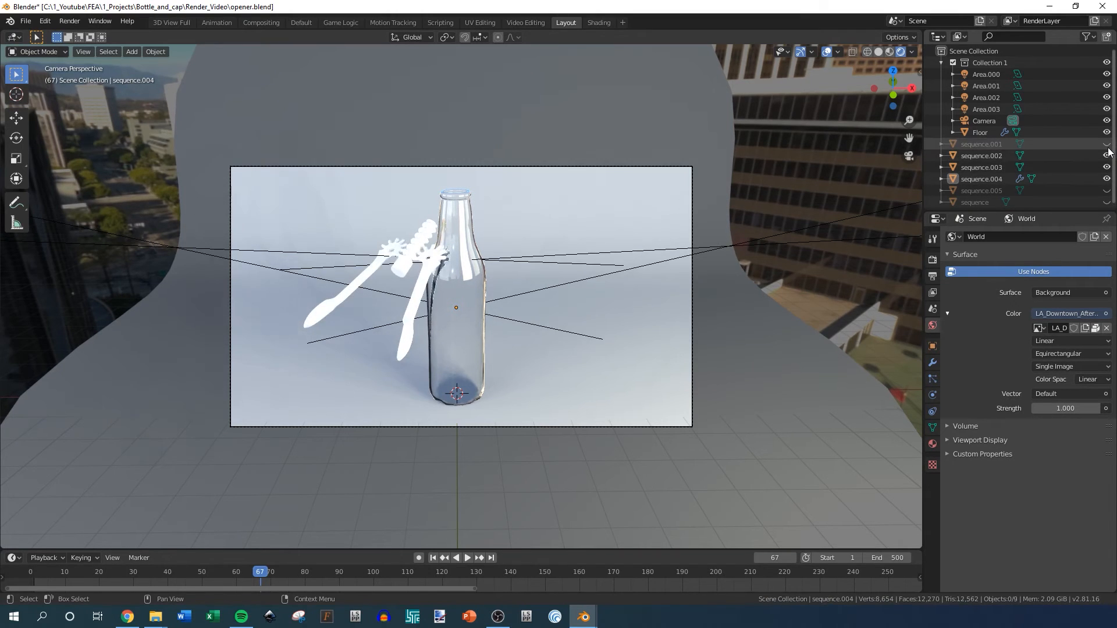
click(1107, 144)
click(1107, 191)
click(1107, 203)
scroll(1094, 192, down, 1)
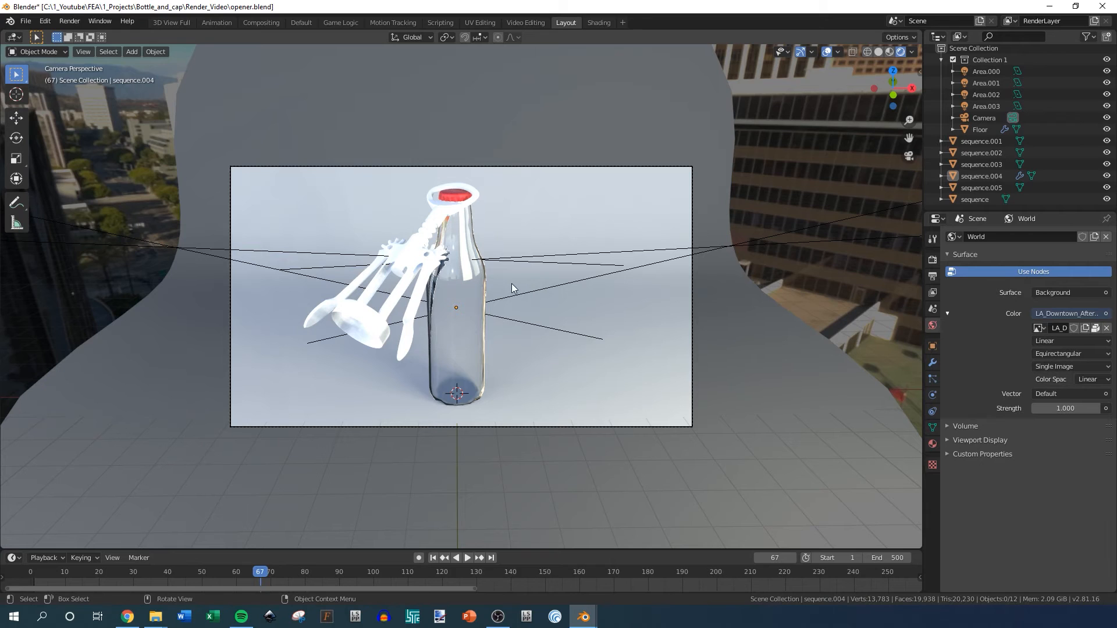
- Set the material base color of the opener's central body, sequence.001, to black
middle_drag(512, 283, 505, 291)
scroll(389, 285, up, 4)
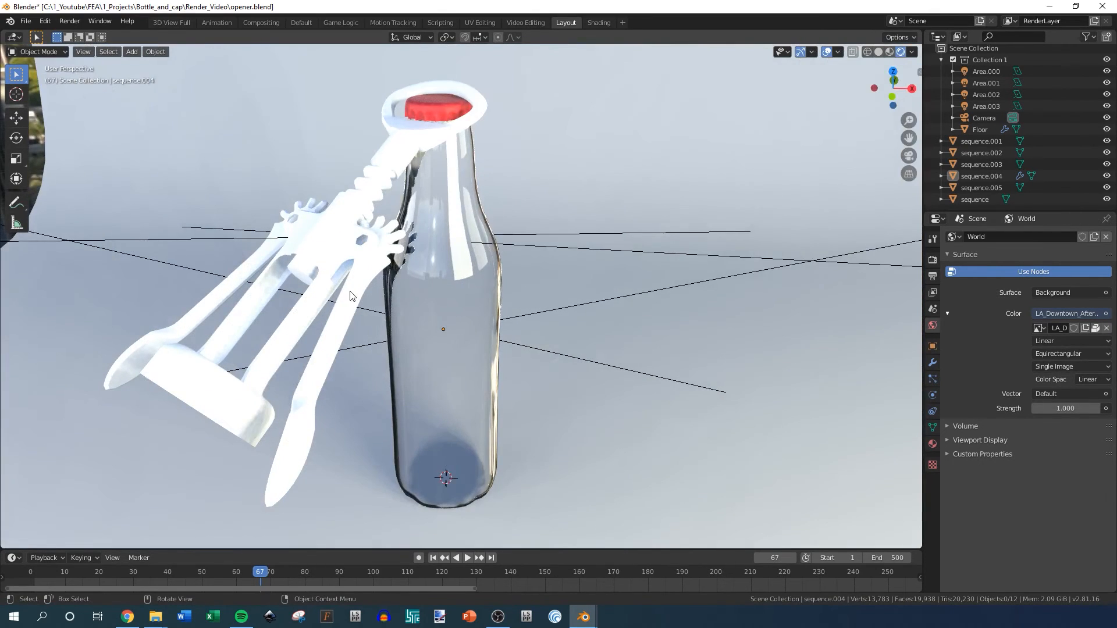
click(320, 295)
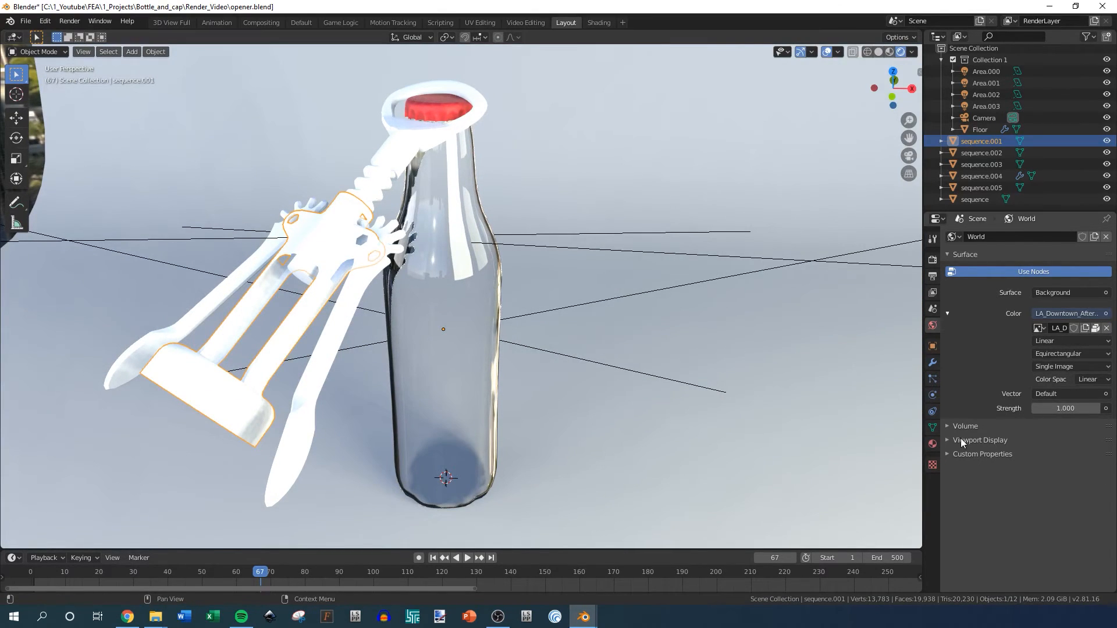
click(933, 444)
click(1046, 404)
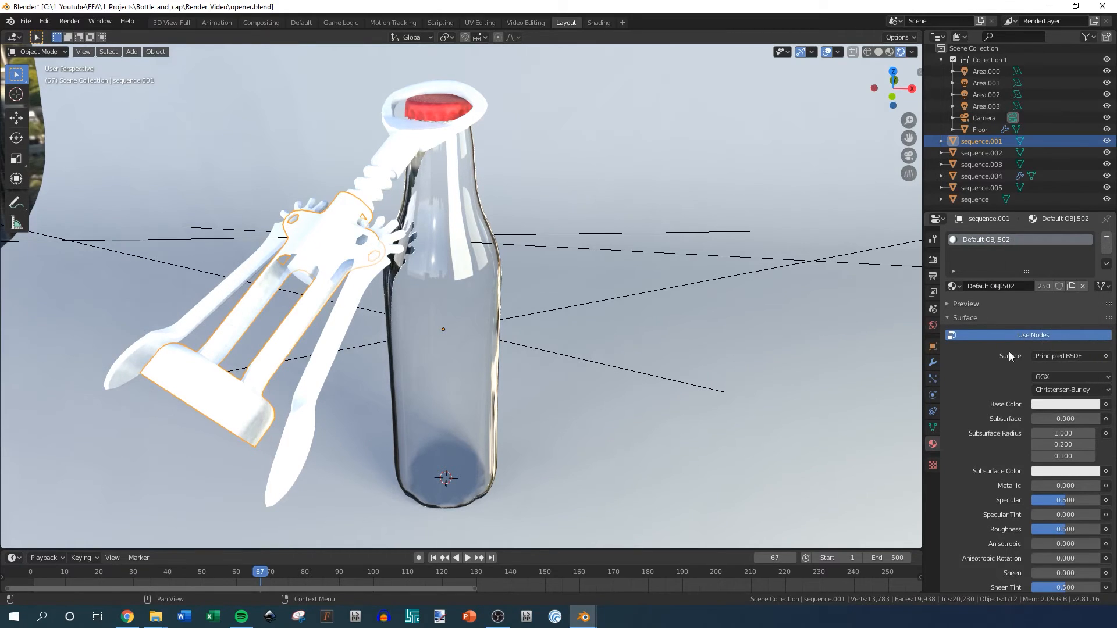
click(1046, 404)
drag(1090, 291, 1091, 322)
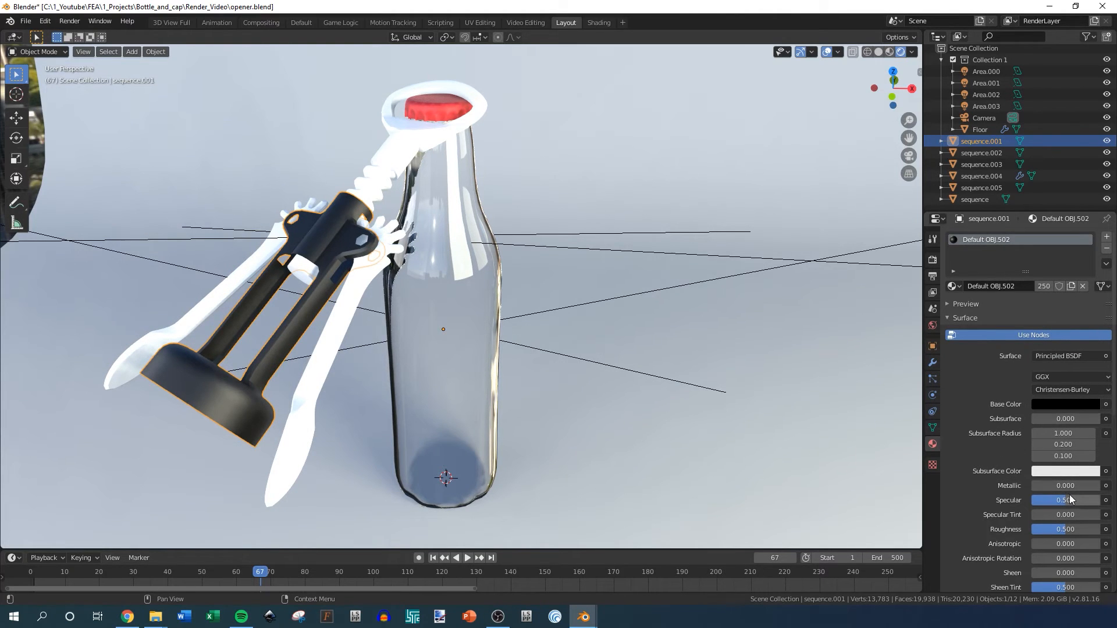
- Set the black body material's Metallic to 0.525, Specular to 0.583 and Clearcoat to 0.525
mouse_move(1047, 486)
mouse_down()
mouse_move(1065, 486)
mouse_move(1036, 487)
mouse_move(1086, 503)
mouse_move(1042, 502)
mouse_move(1071, 502)
mouse_move(1068, 486)
mouse_up()
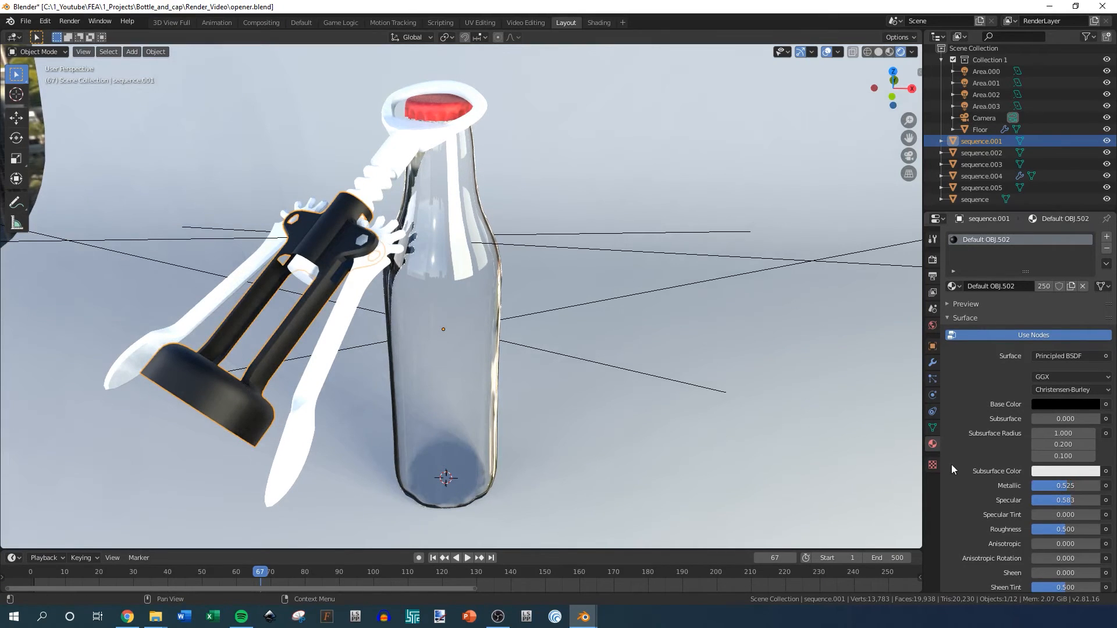
scroll(1035, 476, down, 5)
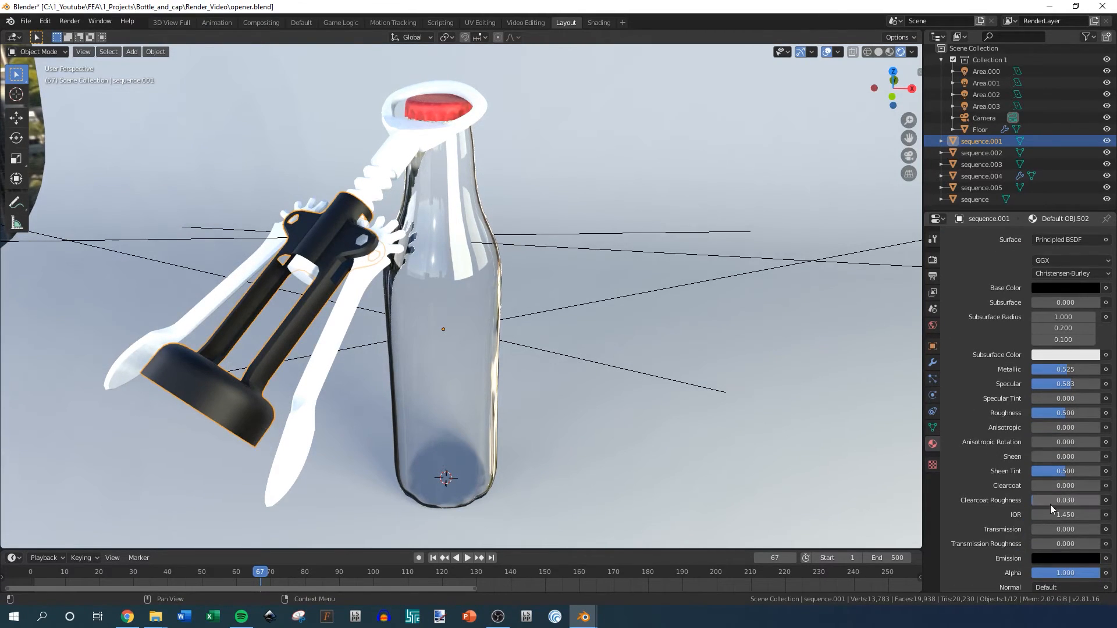
drag(1045, 487, 1066, 486)
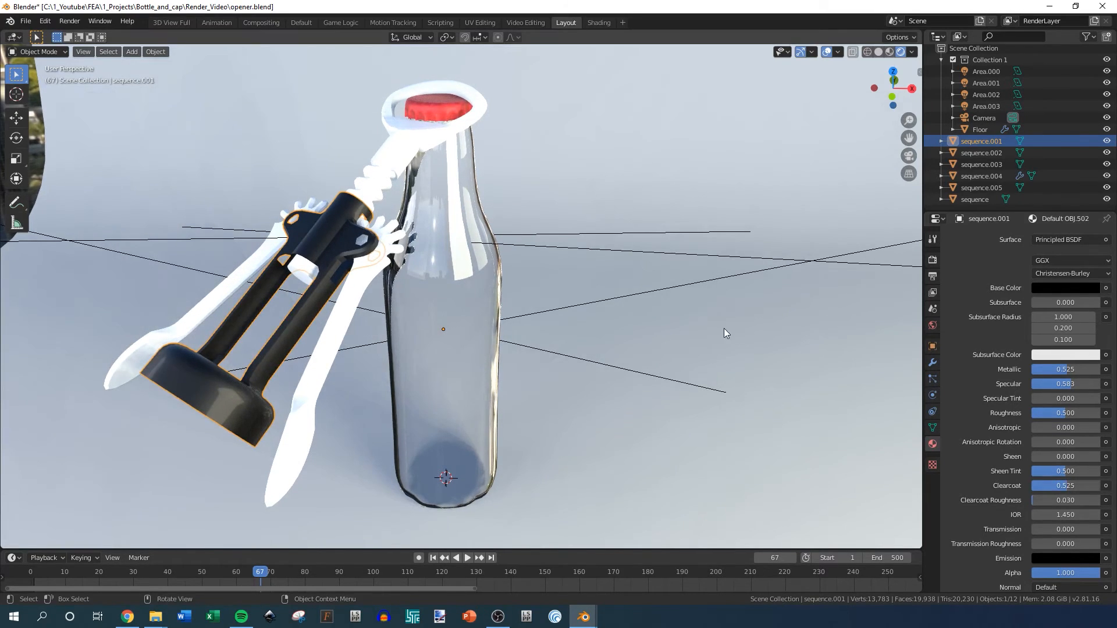
- Give the opener's lever arms, sequence.002, a mid-grey base color and a Metallic value of 0.875
scroll(565, 191, down, 5)
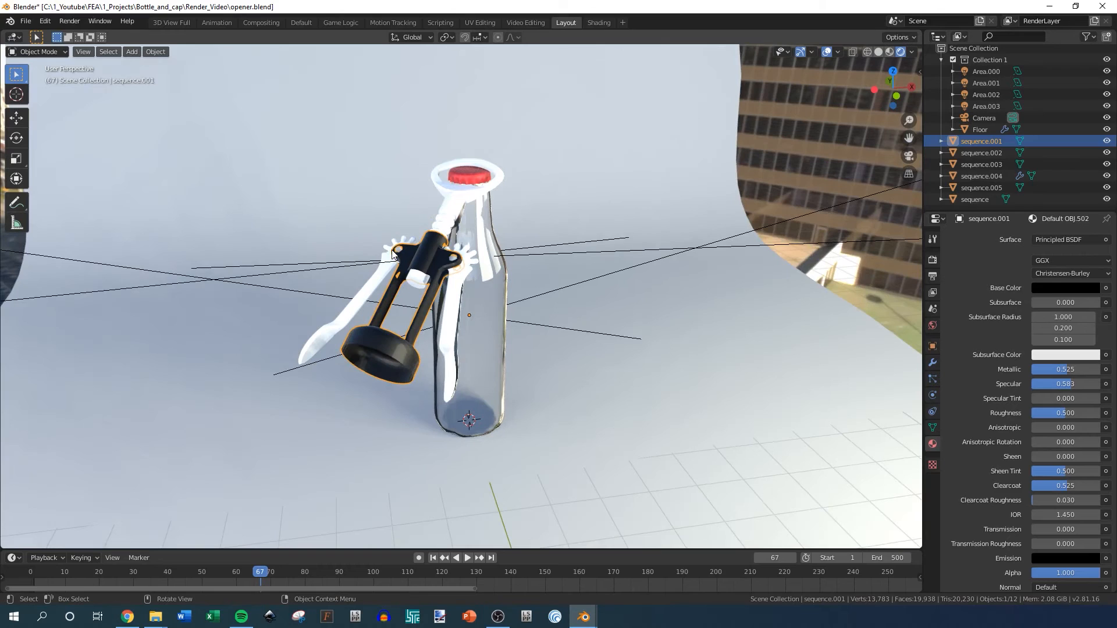
click(382, 270)
click(1052, 287)
click(1056, 289)
drag(1054, 259, 1033, 259)
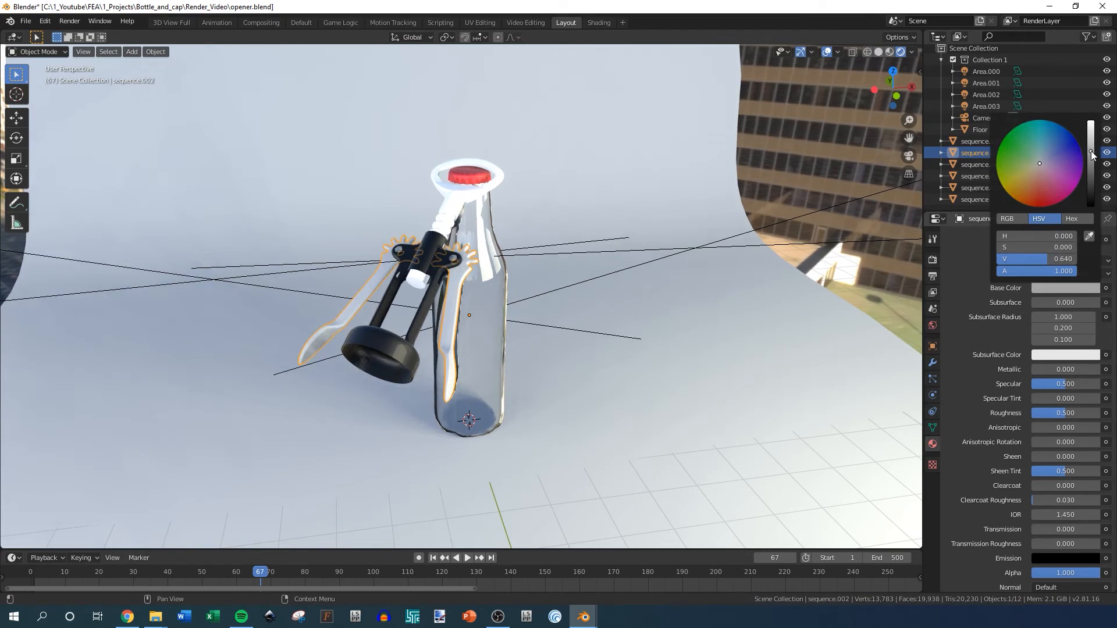
drag(1052, 369, 1091, 369)
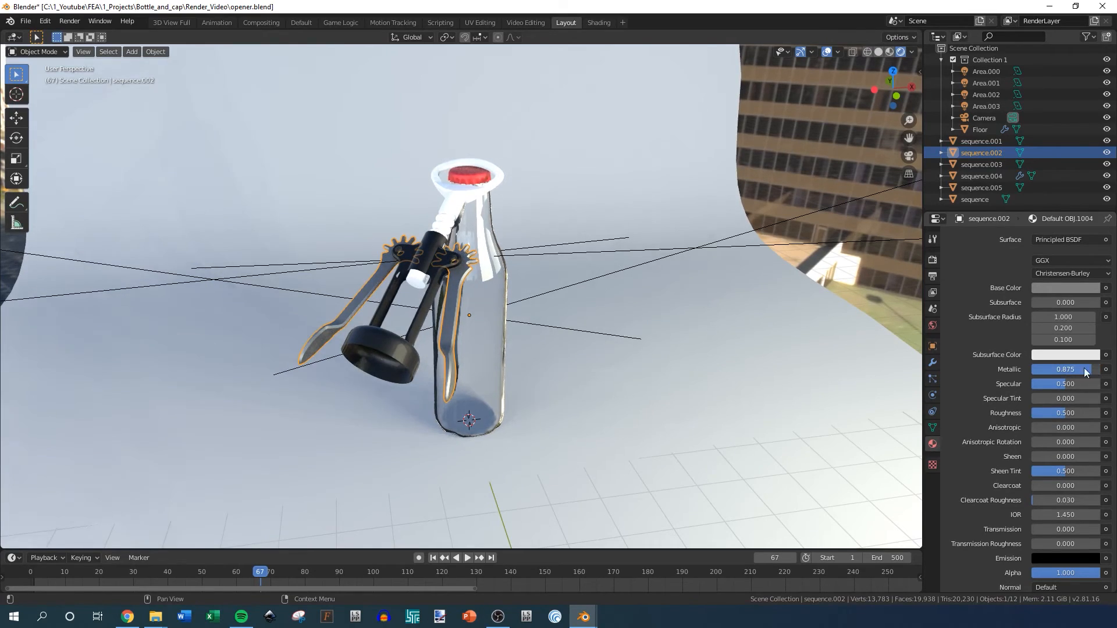
- Adjust the lever arms' base color to a light grey and raise Metallic to 1.000
middle_drag(516, 261, 359, 217)
scroll(340, 287, up, 10)
scroll(360, 218, down, 7)
middle_drag(435, 261, 410, 256)
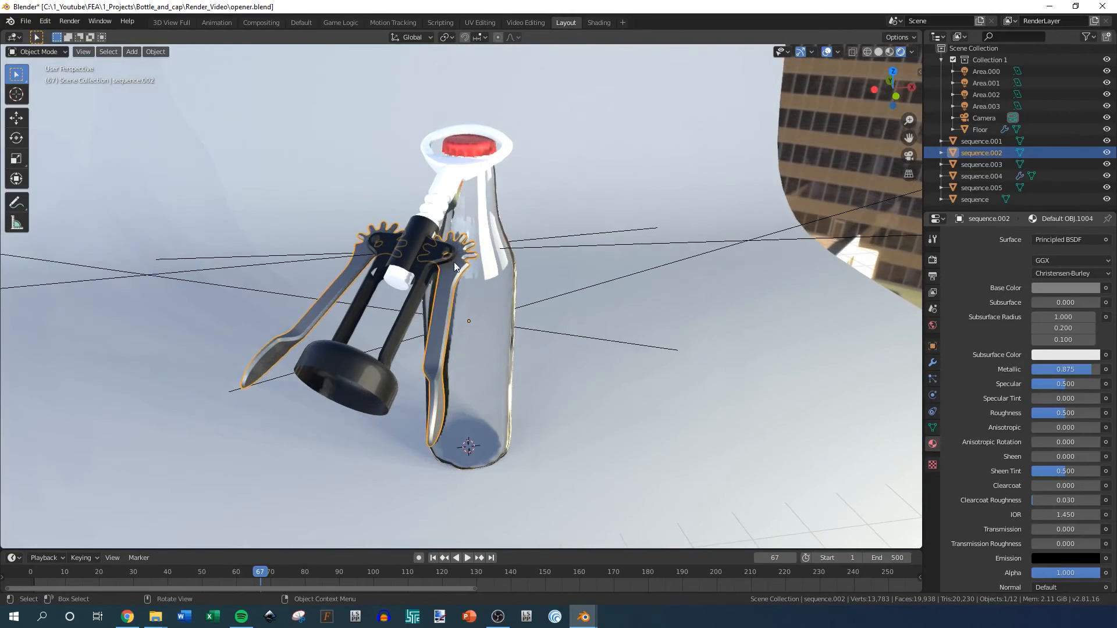
click(1074, 289)
drag(1093, 151, 1093, 125)
middle_drag(421, 278, 332, 283)
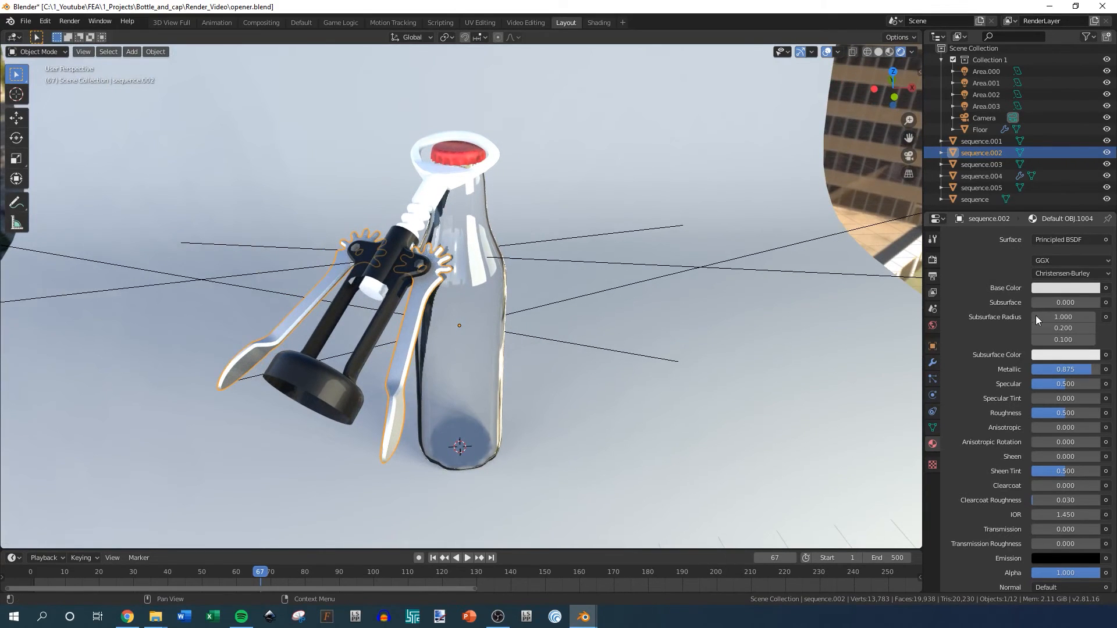
click(1061, 289)
click(1091, 151)
drag(1087, 371, 1107, 370)
scroll(465, 297, down, 1)
mouse_move(466, 296)
middle_down()
mouse_move(518, 320)
mouse_move(465, 306)
middle_up()
- Rename the lever arms' material as Metal
click(427, 228)
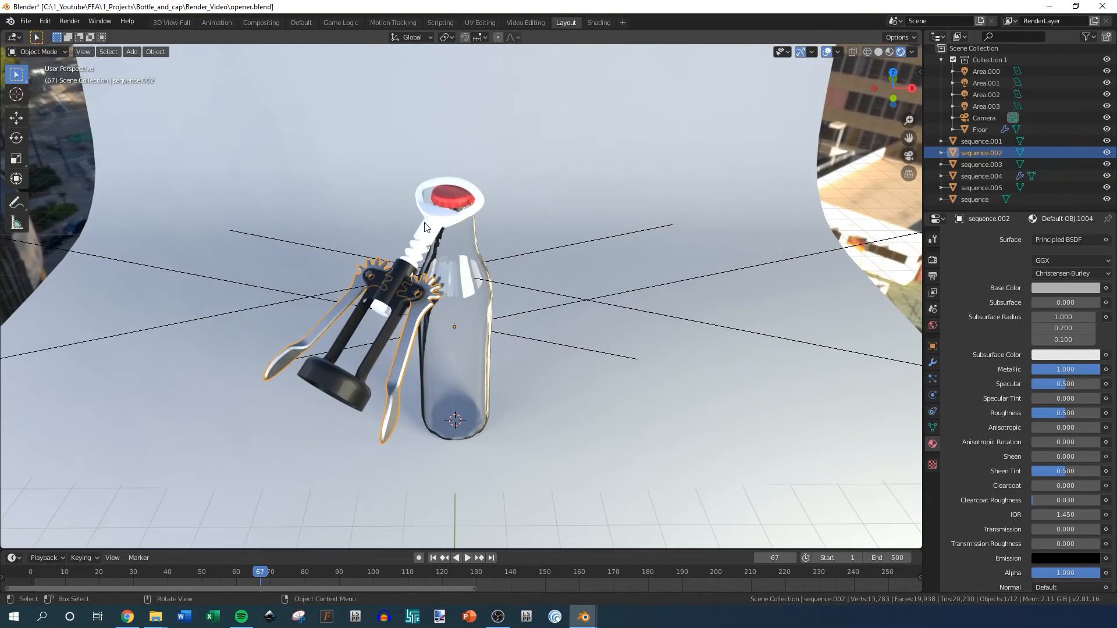
click(416, 317)
scroll(989, 331, up, 5)
double_click(1001, 284)
text(Metal)
key(Return)
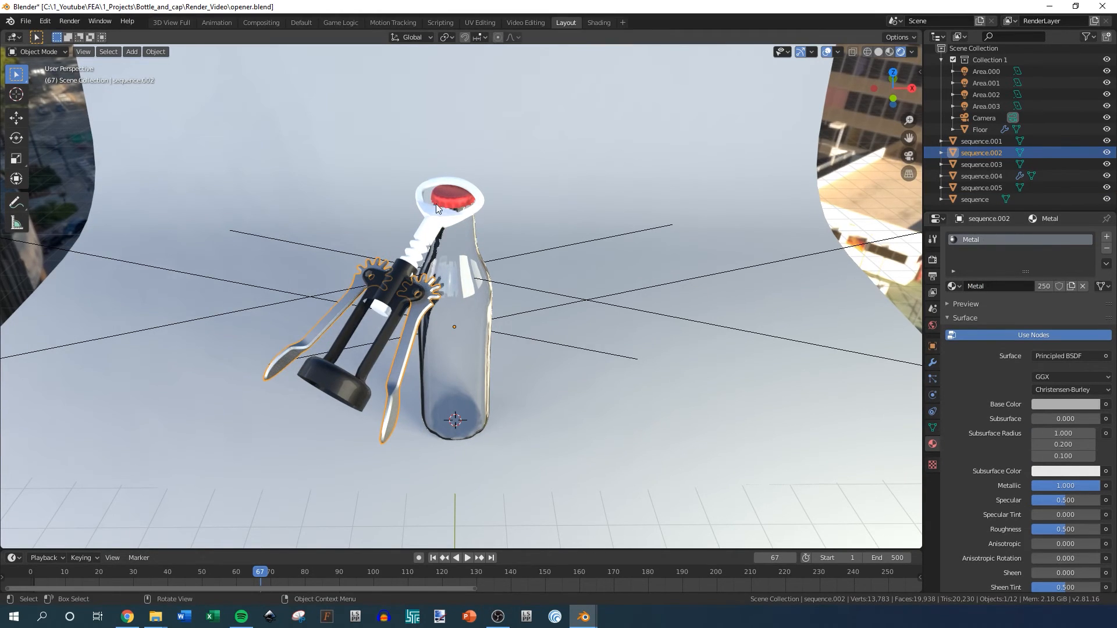
- Replace the default material on the opener's ring-shaped handle, object sequence, with the existing Metal material
click(433, 229)
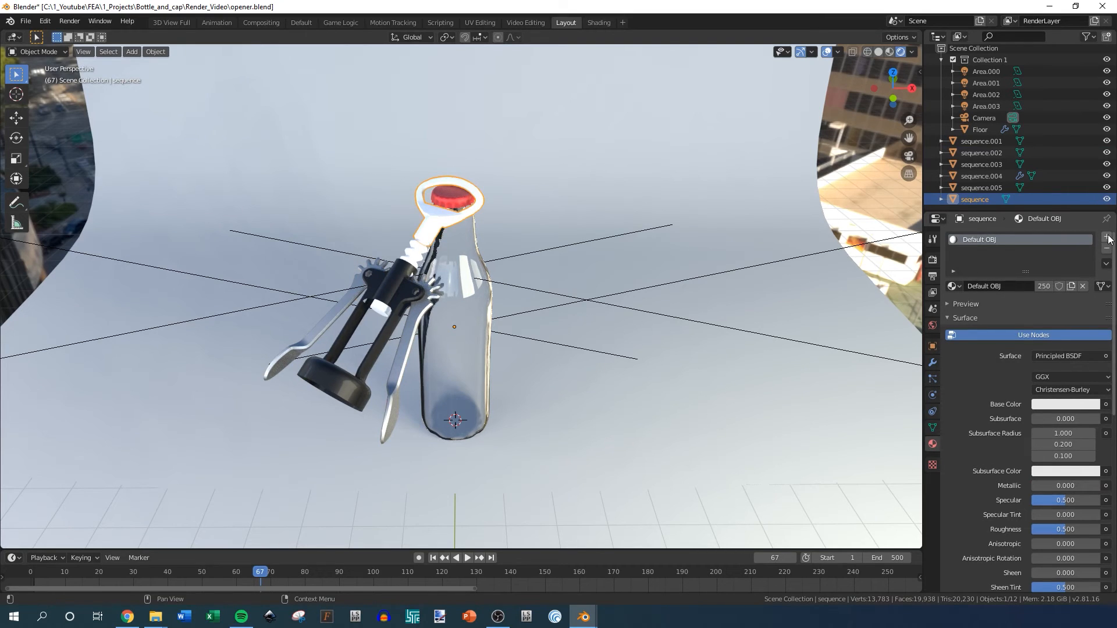
click(954, 287)
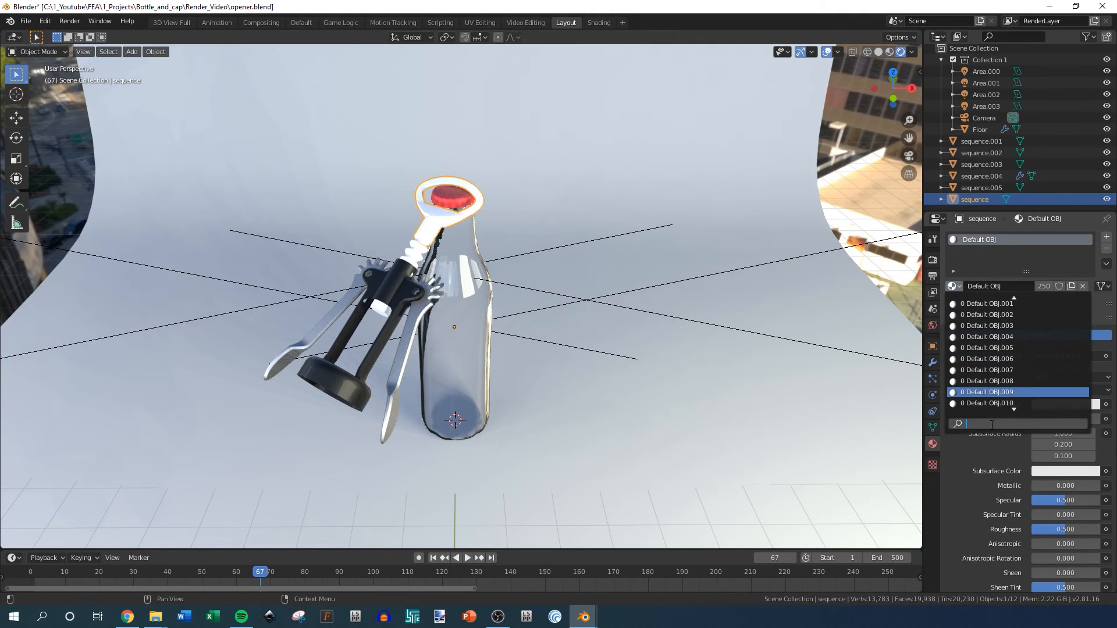
text(metal)
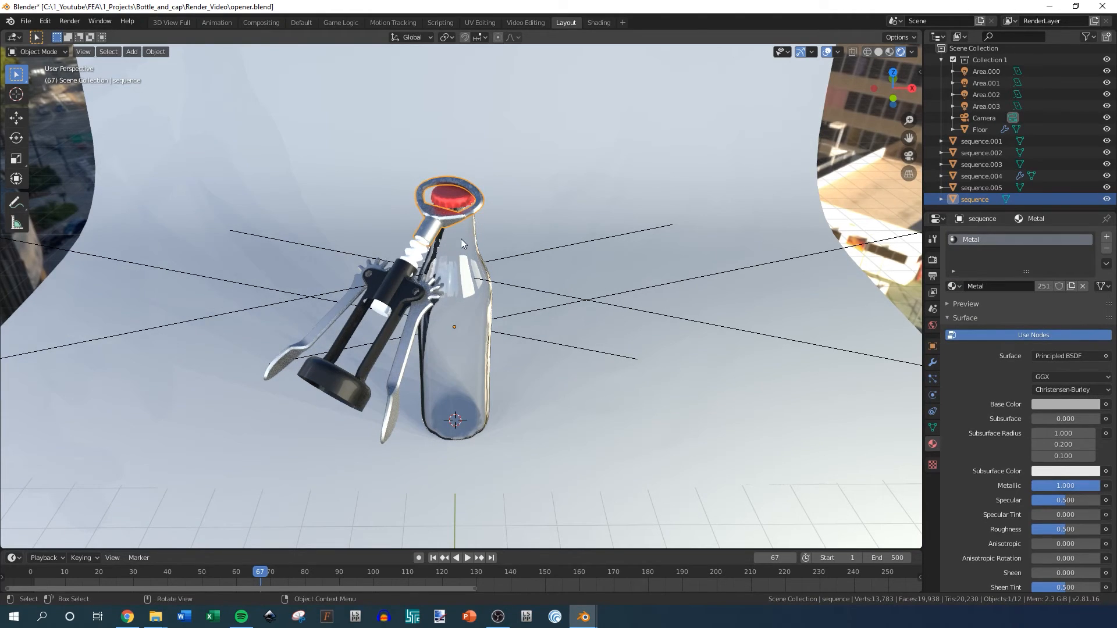
- Assign the existing Metal material to the opener's screw, sequence.003
click(381, 247)
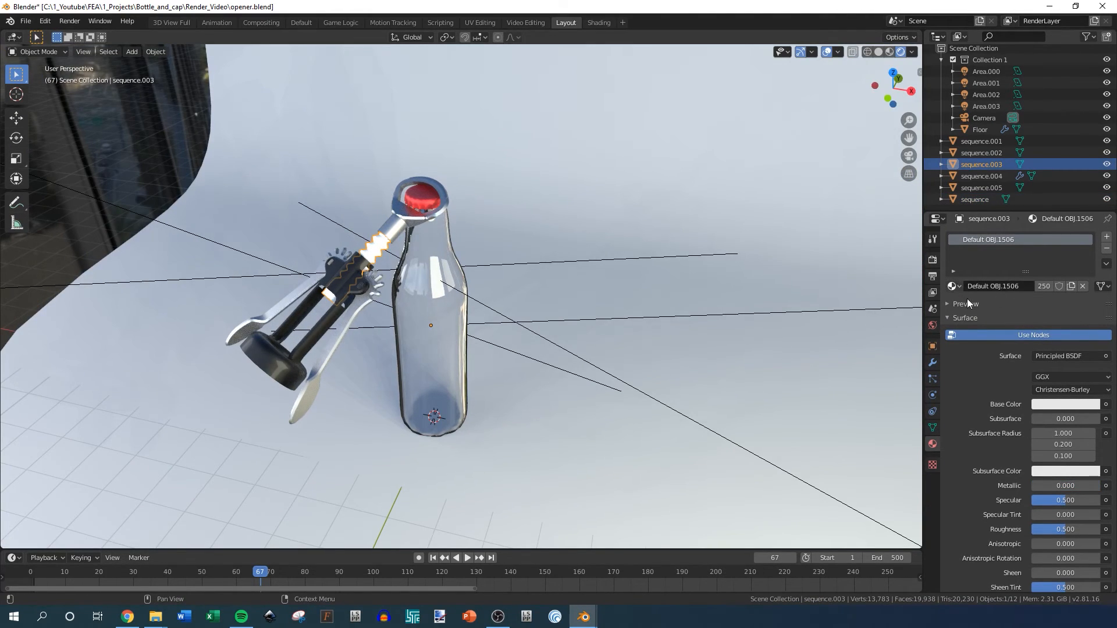
click(954, 286)
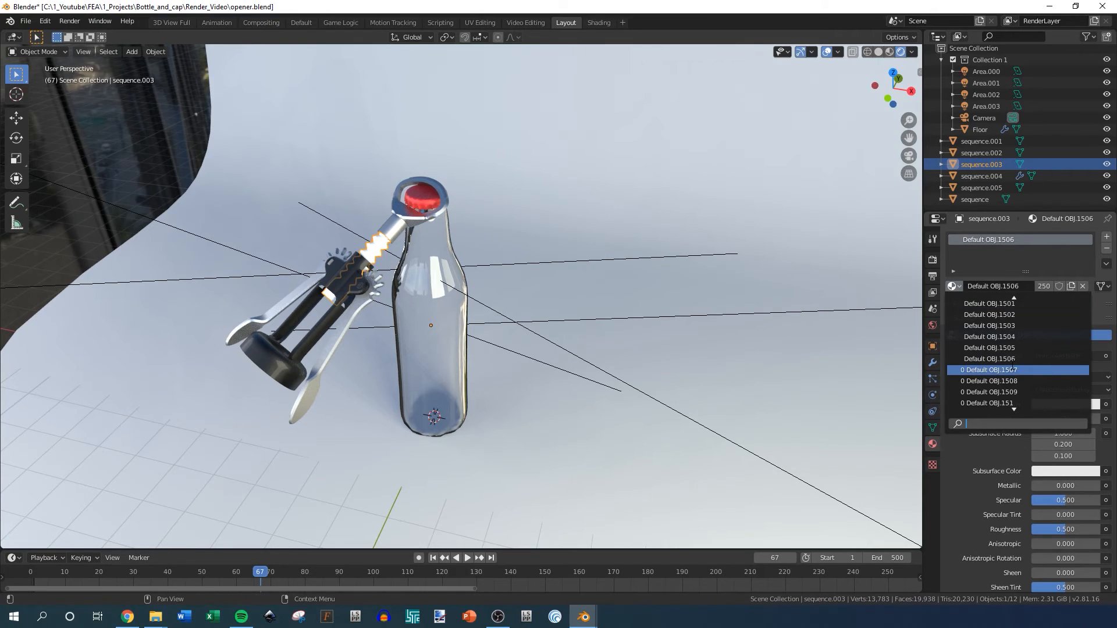
text(metal)
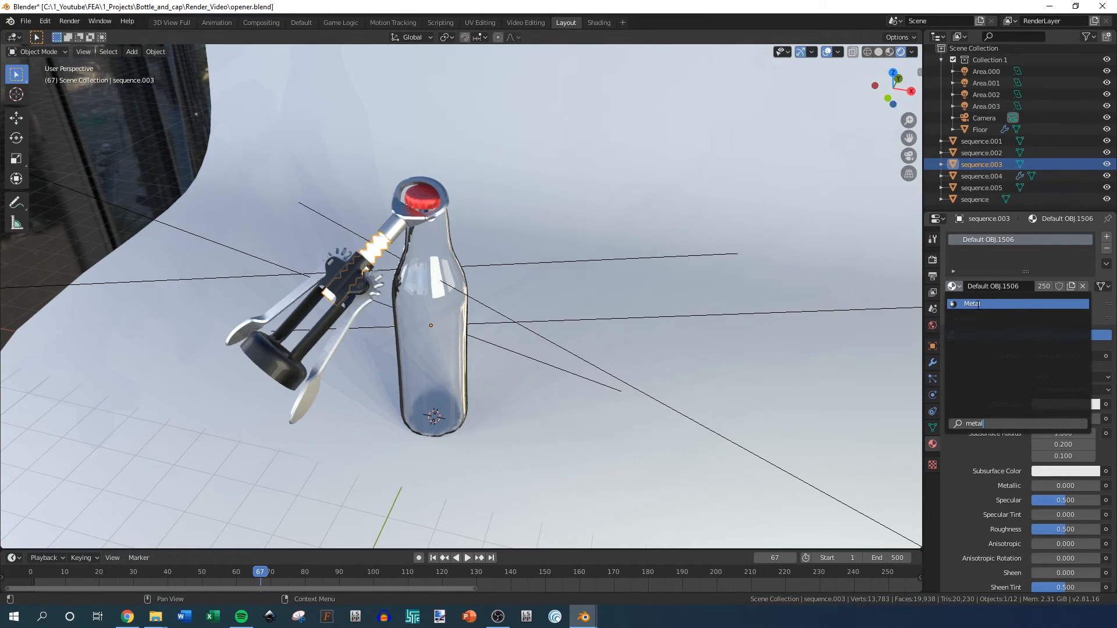
click(977, 304)
- Return to the scene camera view and render a still image of frame 67
middle_drag(410, 288, 835, 117)
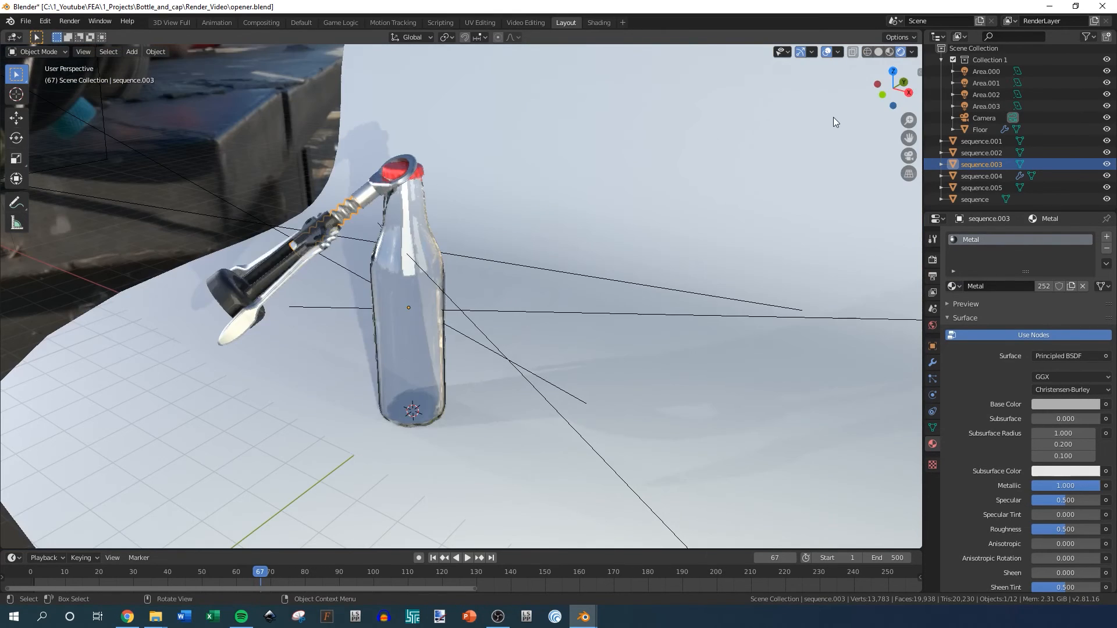
key(KP_0)
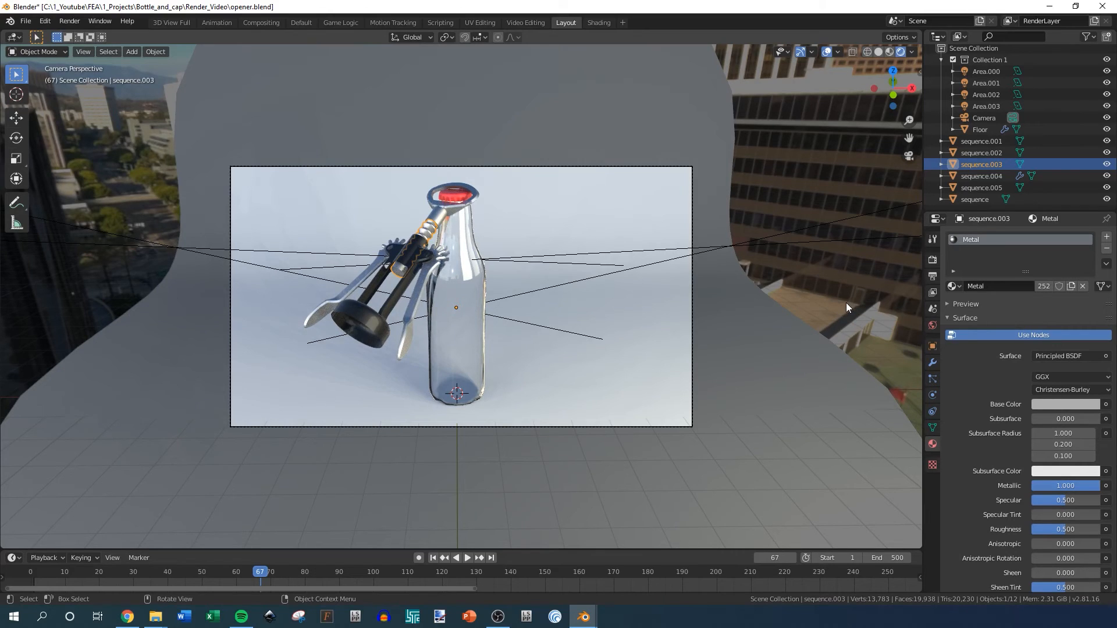
click(795, 224)
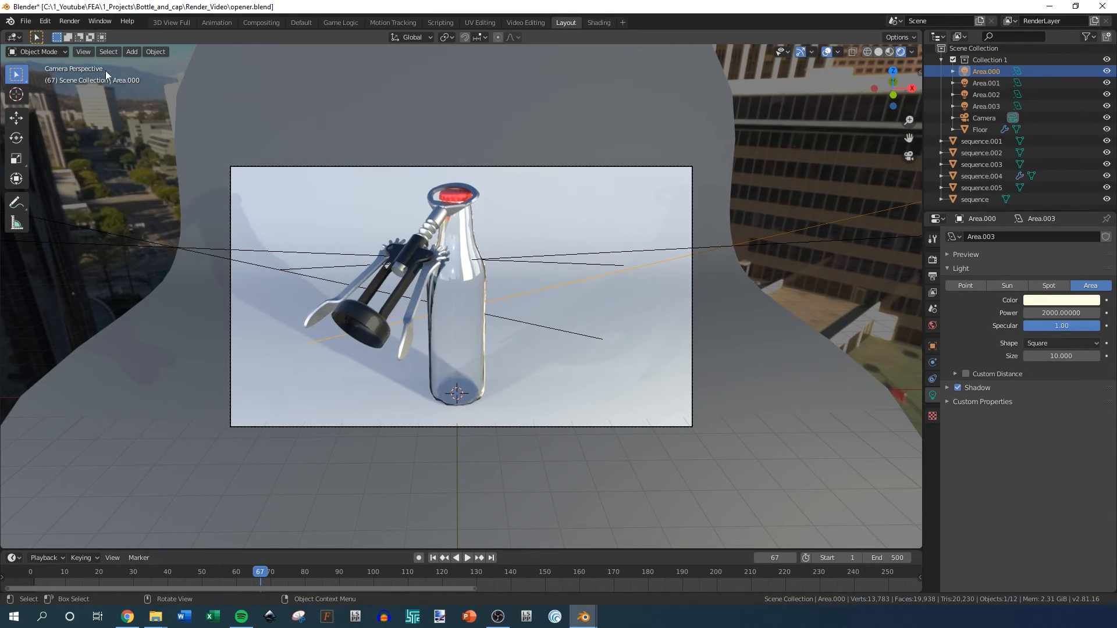
click(70, 22)
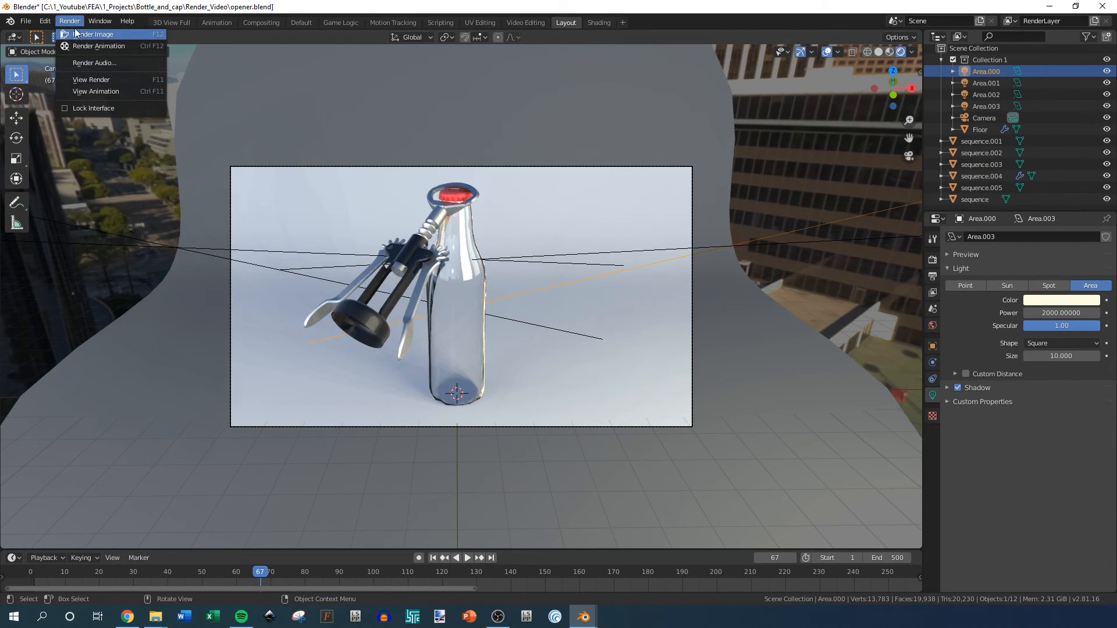
click(82, 35)
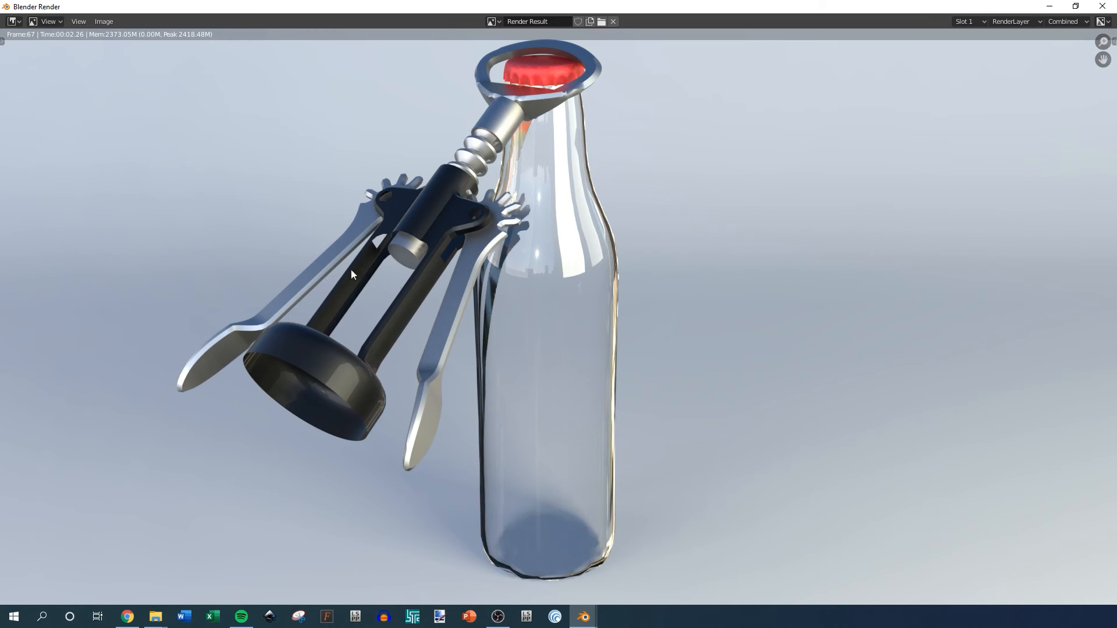
- Save the rendered image as a JPG in the Render_Video folder and close the render window
click(106, 24)
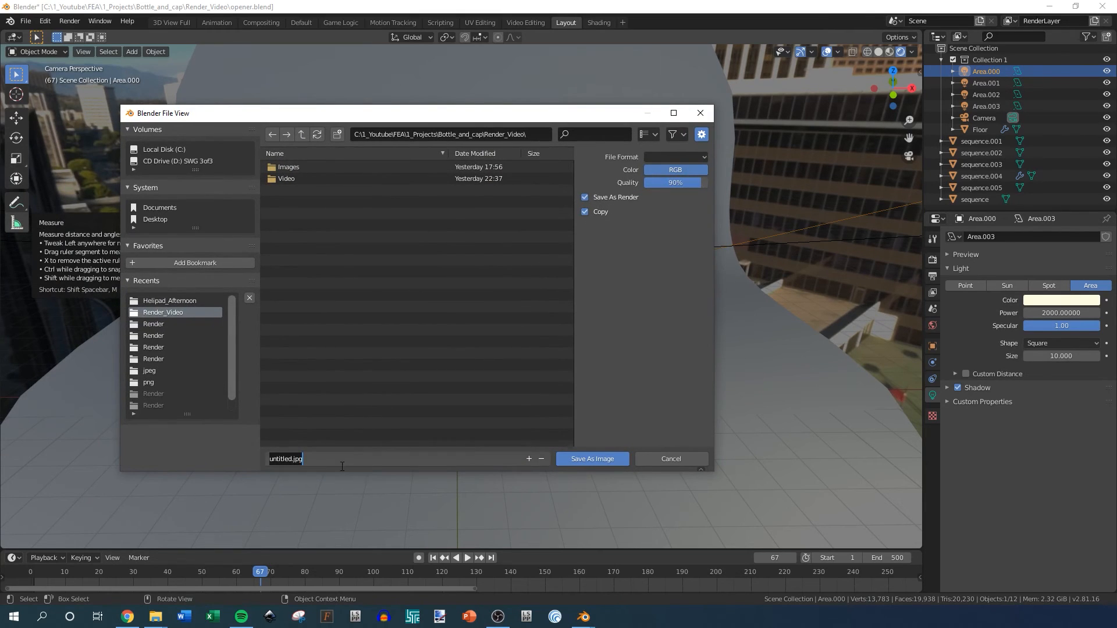
click(580, 458)
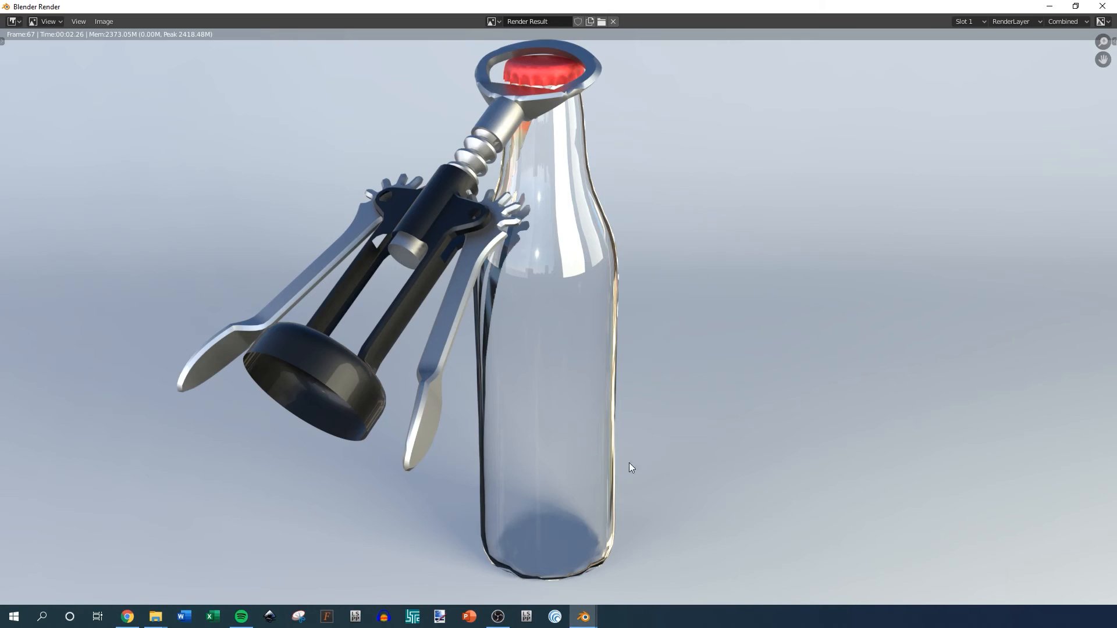
click(1102, 6)
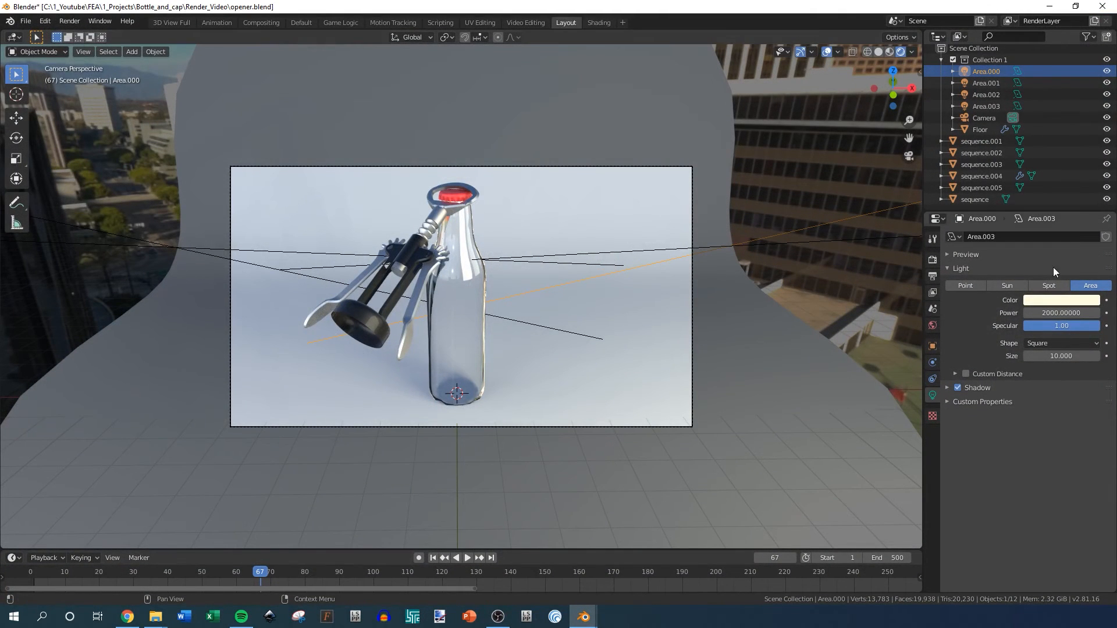
- Hide the Area.000 light in the scene
scroll(446, 228, up, 3)
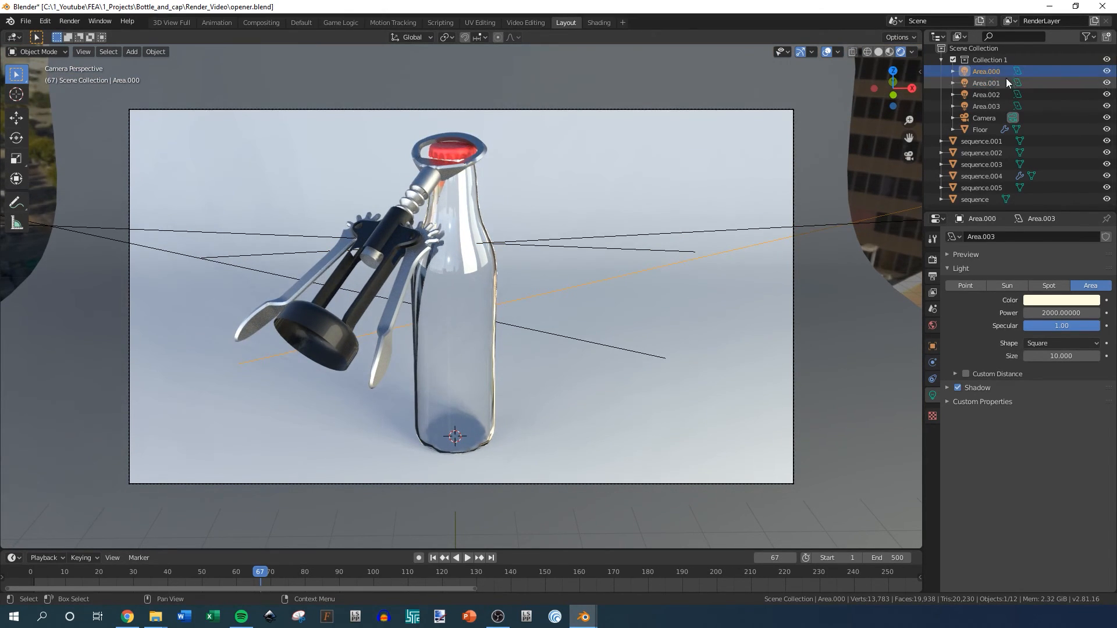
click(1107, 71)
click(1108, 71)
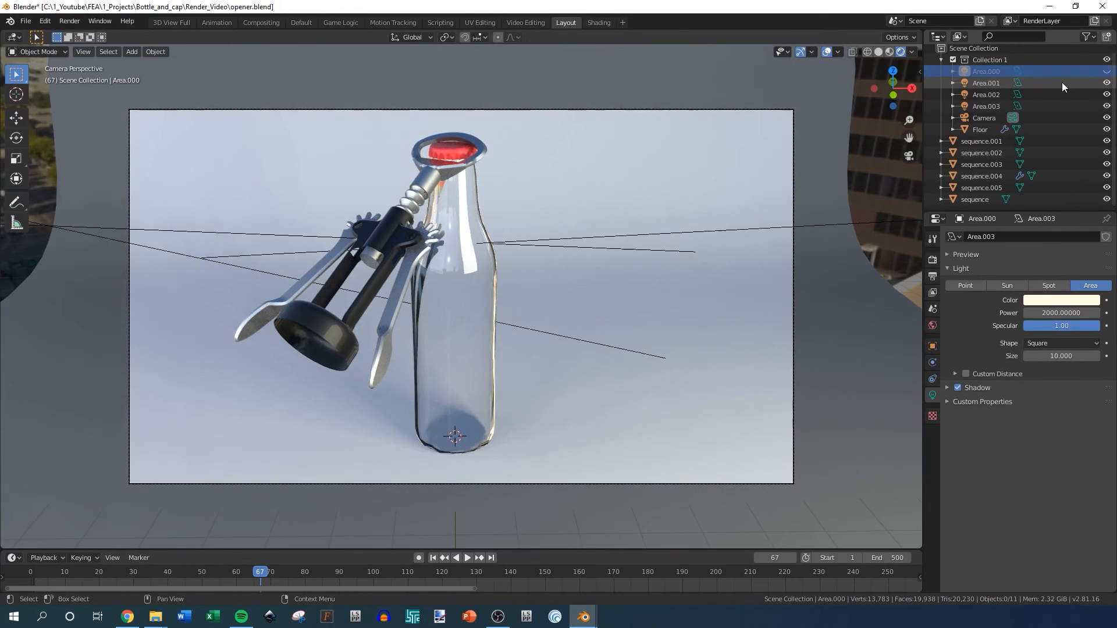
- Hide the Area.003 light in the scene and render a still image of frame 67
click(1107, 107)
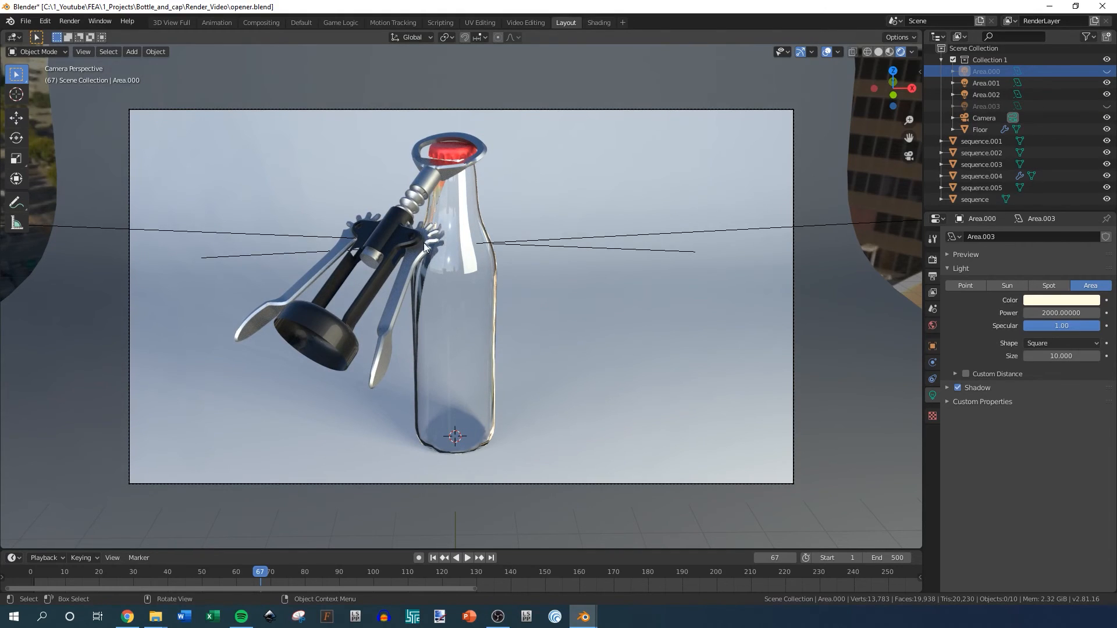
click(67, 21)
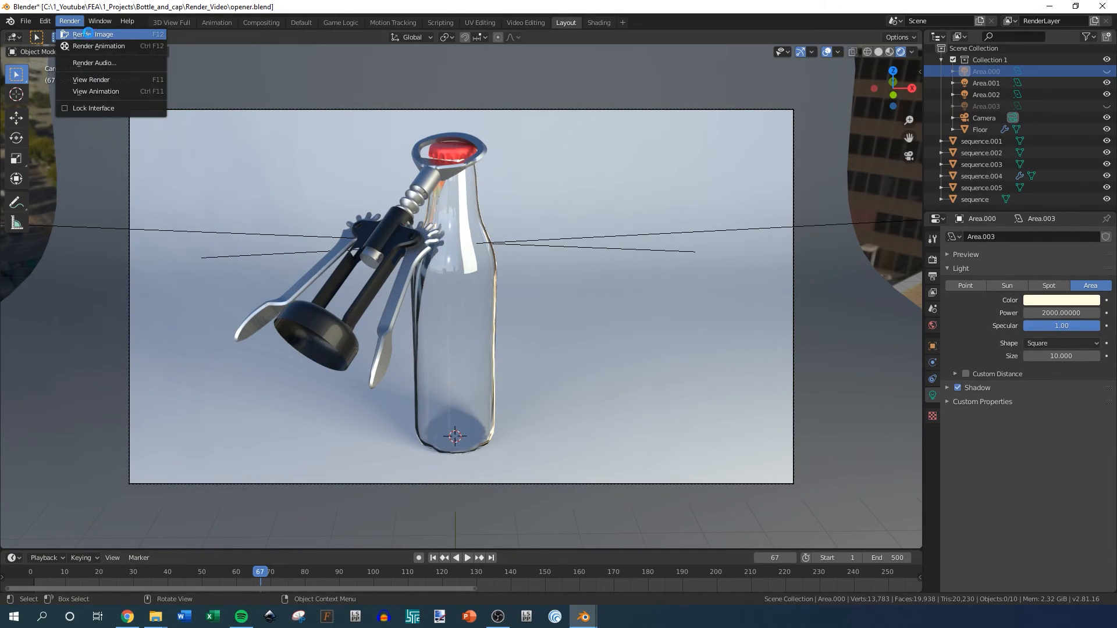
click(88, 34)
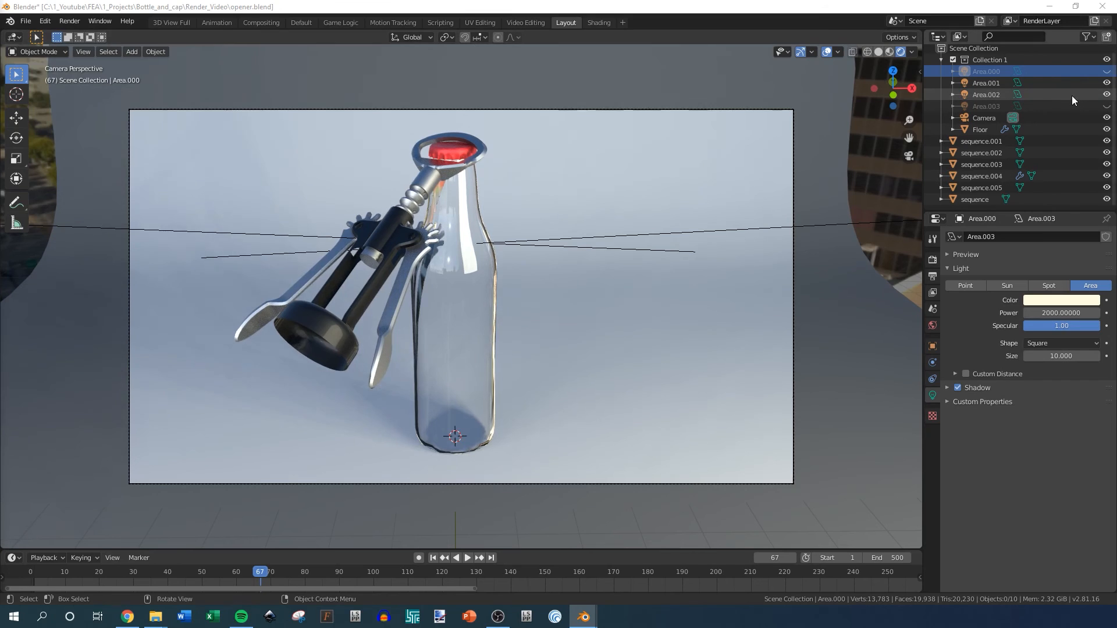
- Render frame 67 again with Area.000 and Area.003 hidden, inspect the image and close the render window
right_click(1018, 72)
click(1018, 71)
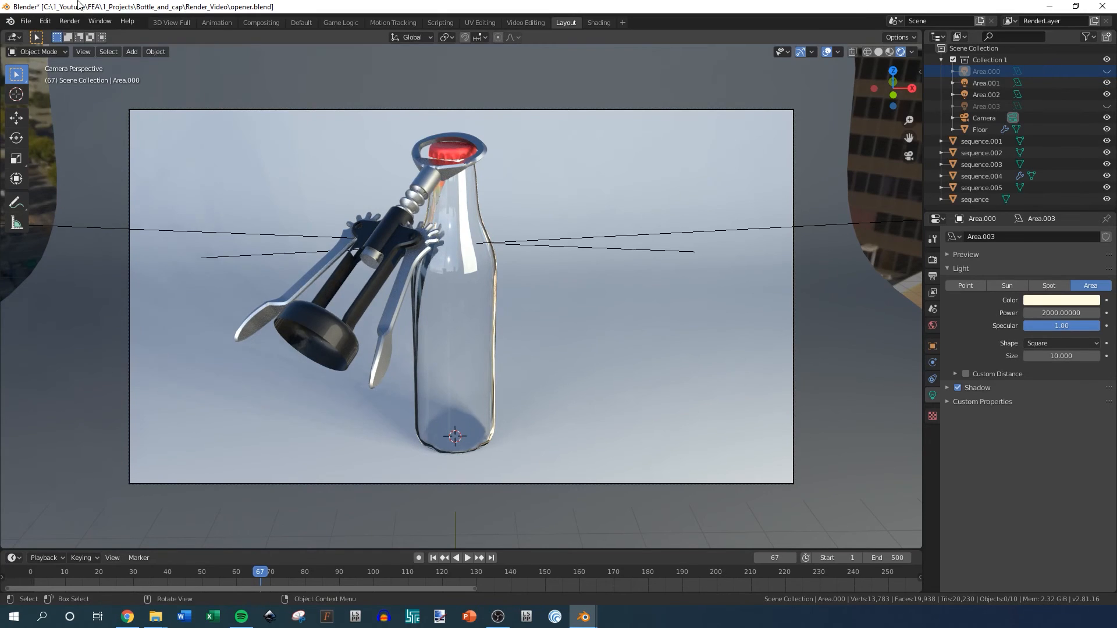
key(F12)
click(519, 154)
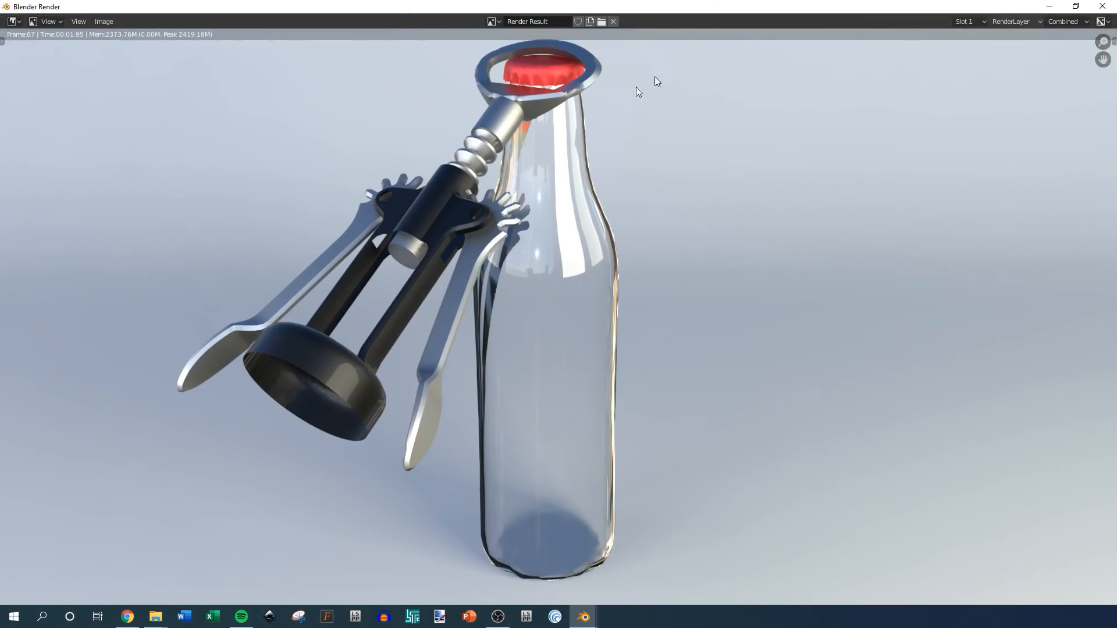
click(1102, 6)
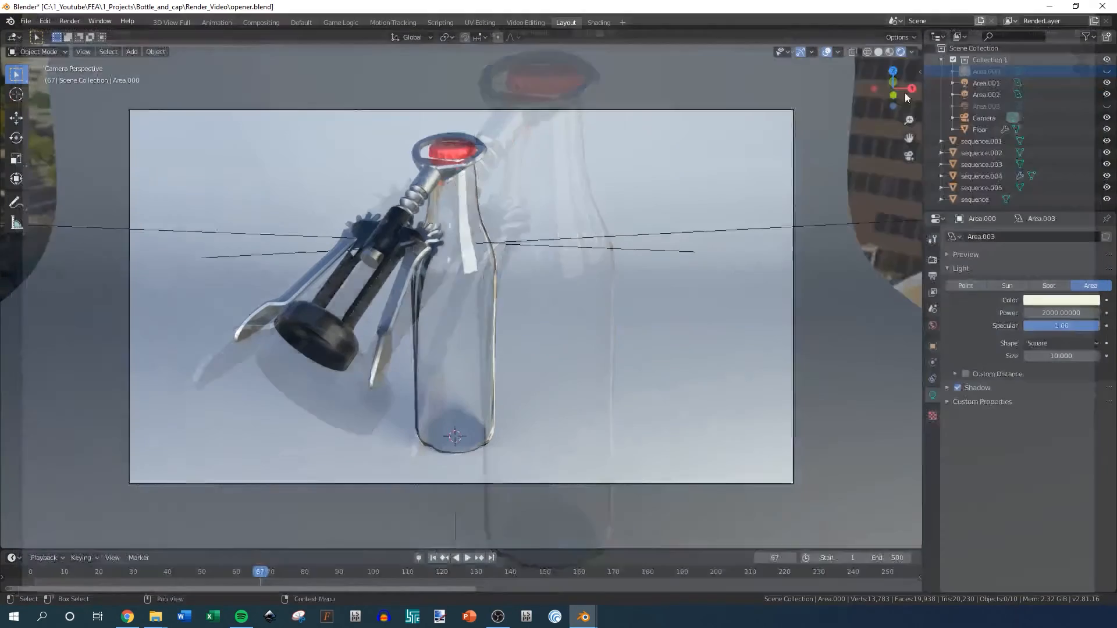
- Select the hidden Area.003 light in the scene collection
click(1056, 107)
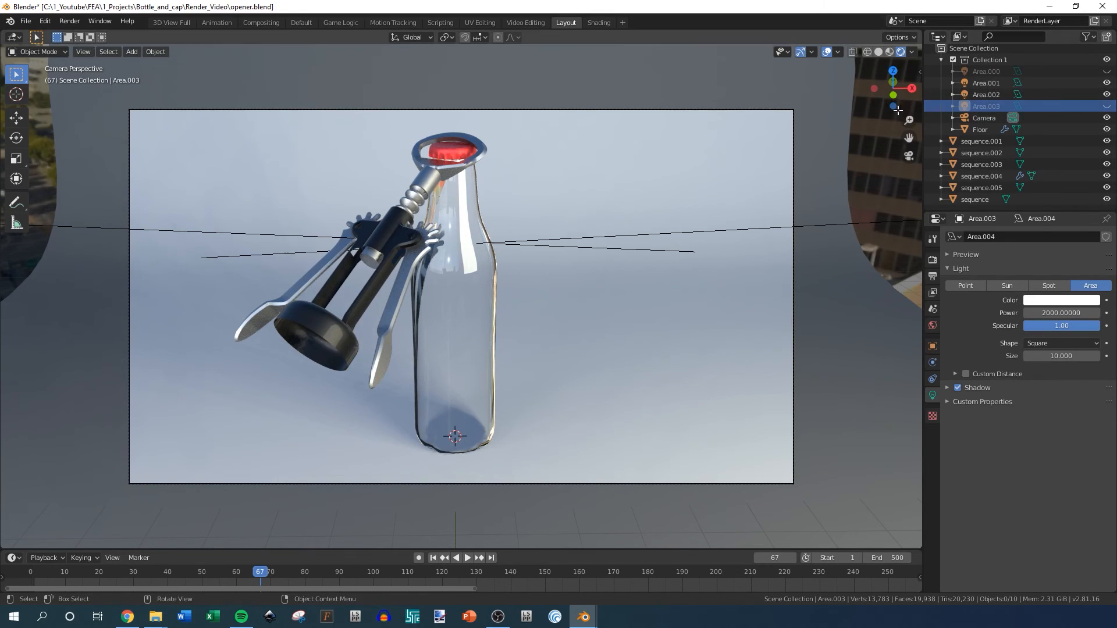
right_click(997, 107)
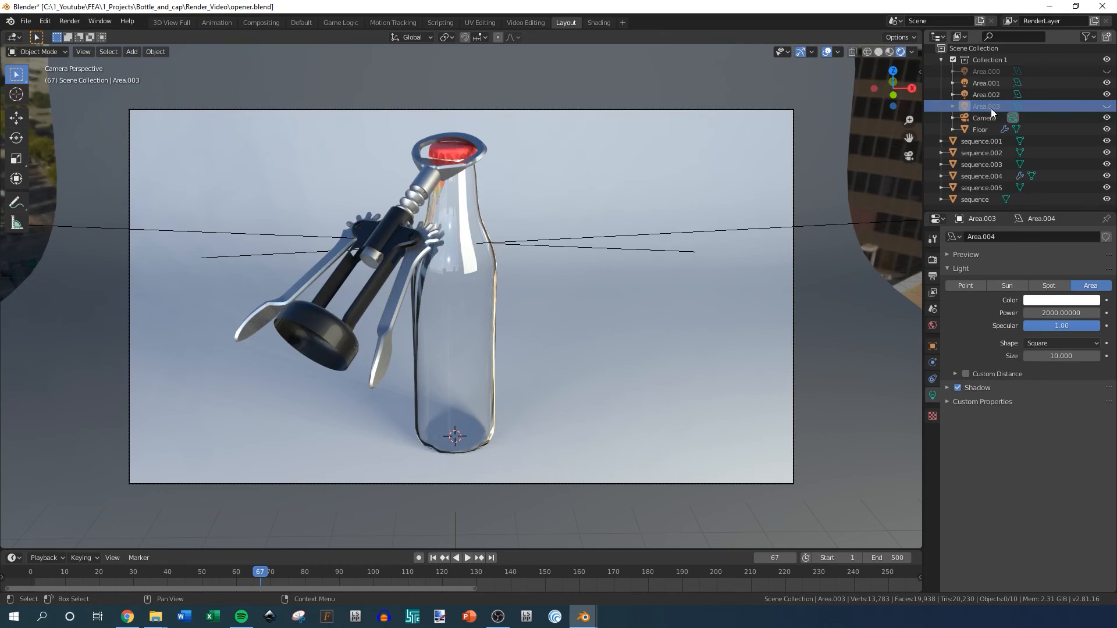
right_click(991, 108)
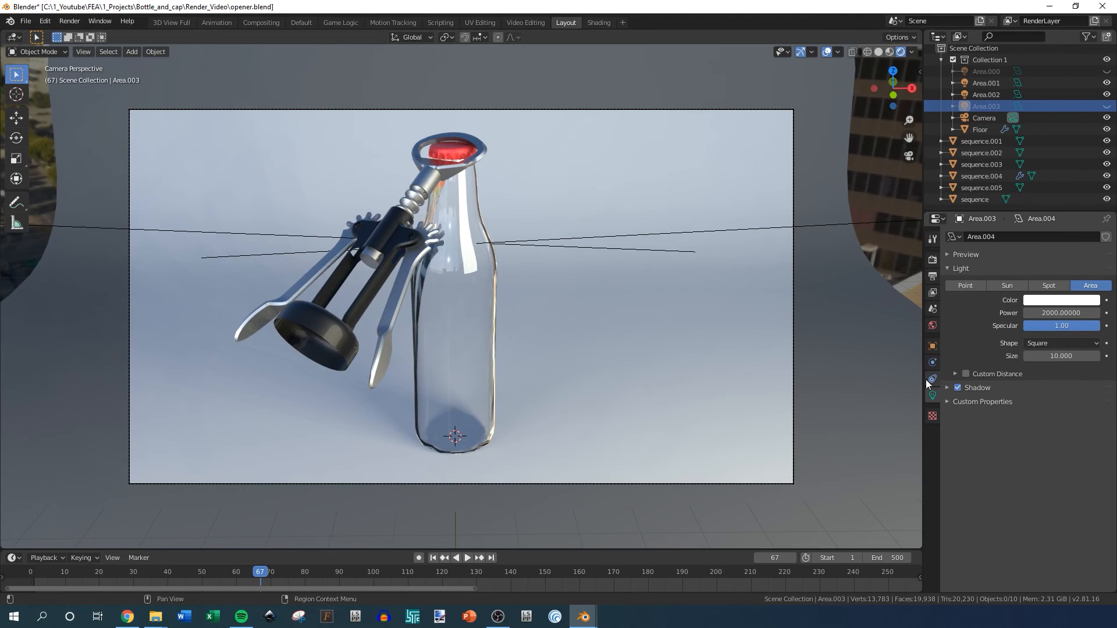
- Check the scene's render and output settings, start rendering the animation, and close the render window
click(933, 277)
click(932, 259)
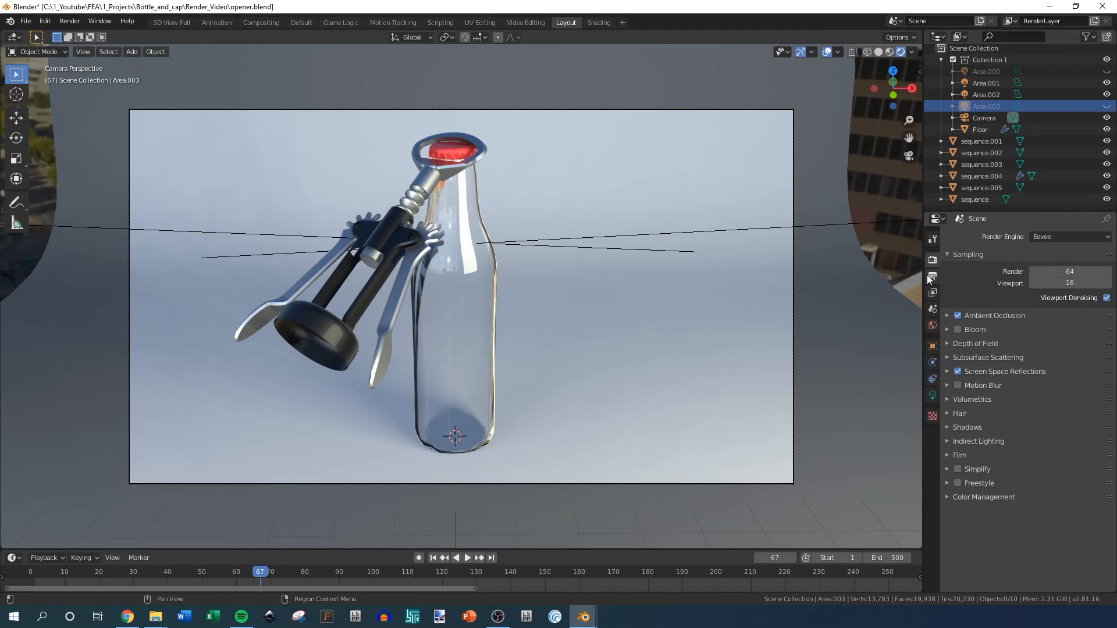
click(927, 275)
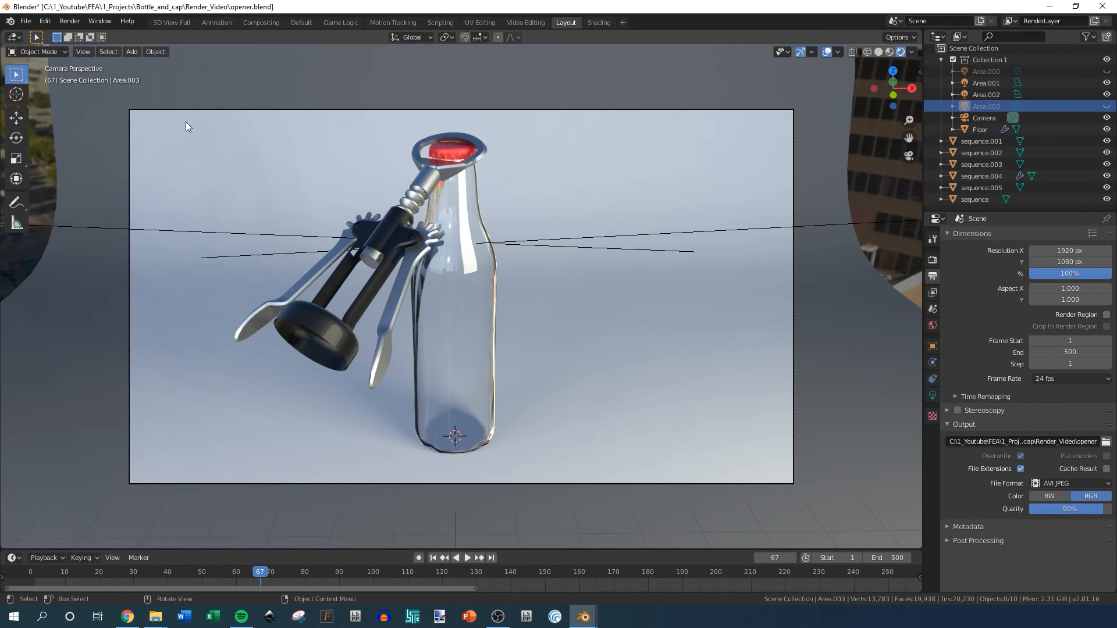
click(70, 22)
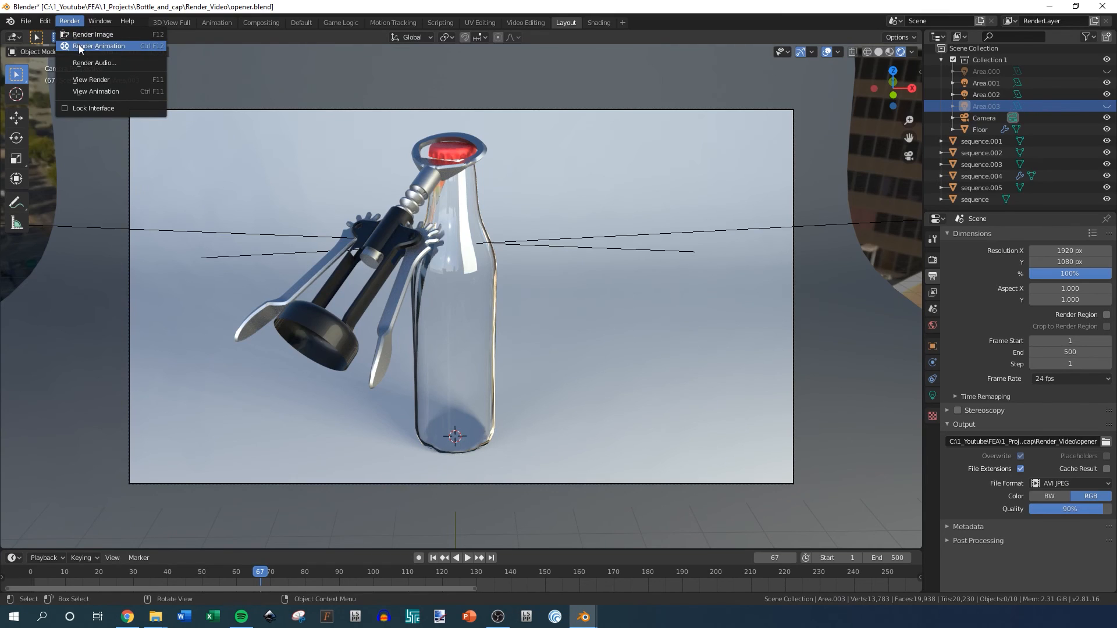
click(79, 47)
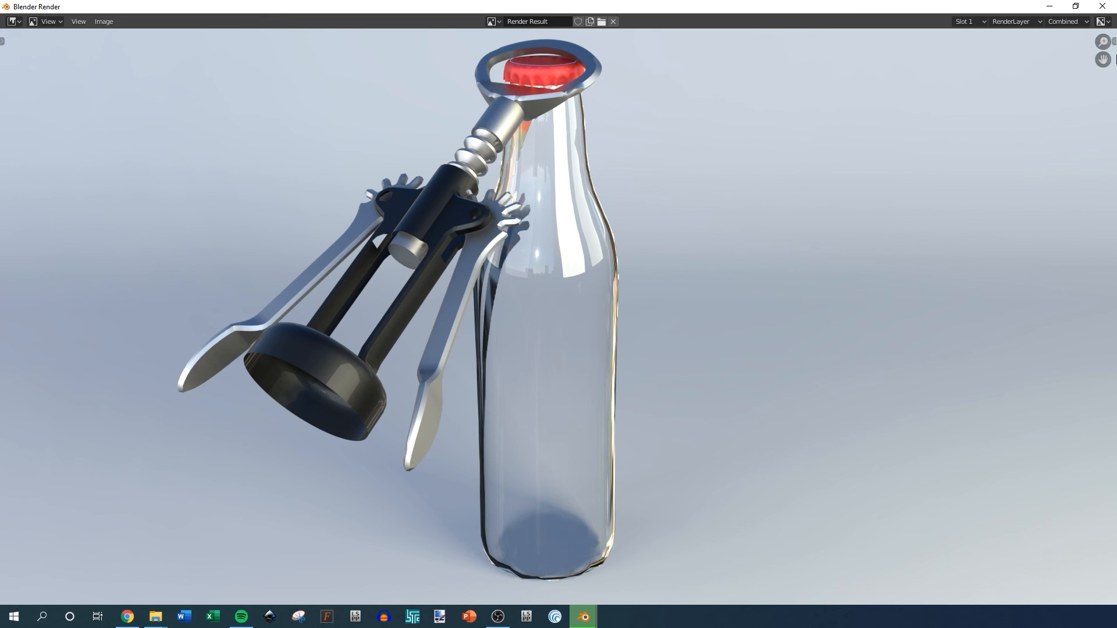
click(1102, 5)
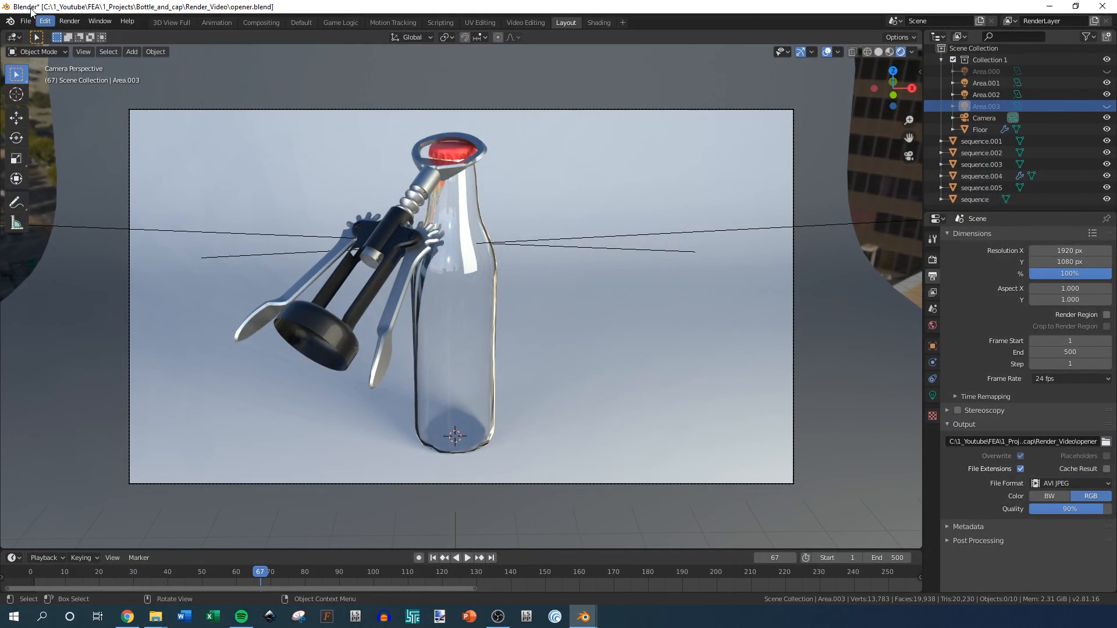